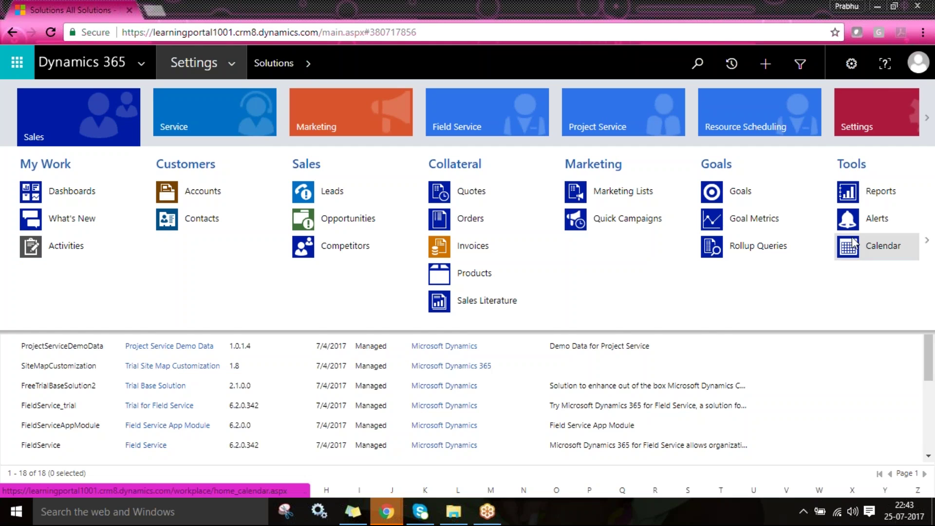
Open the Events list in the Service area and start a new event record
{"action": "left_click", "coordinate": [218, 132]}
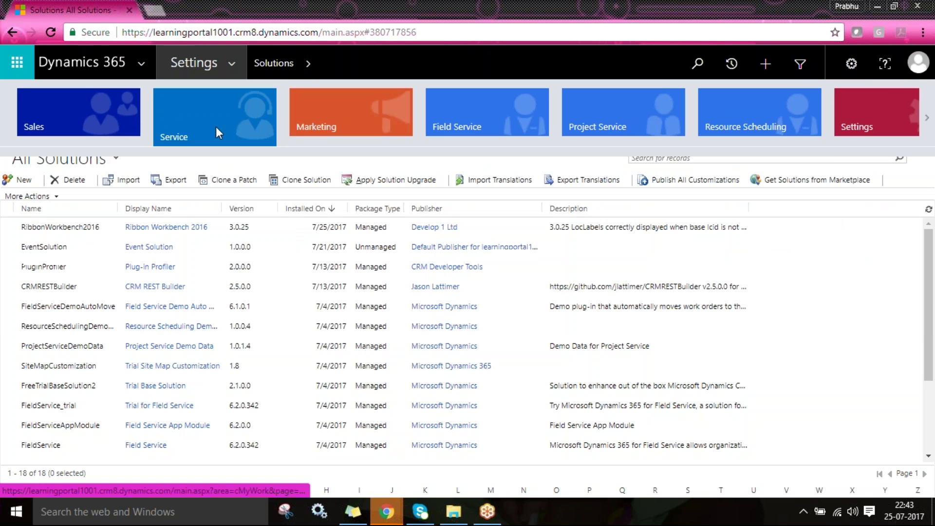
{"action": "left_click", "coordinate": [882, 205]}
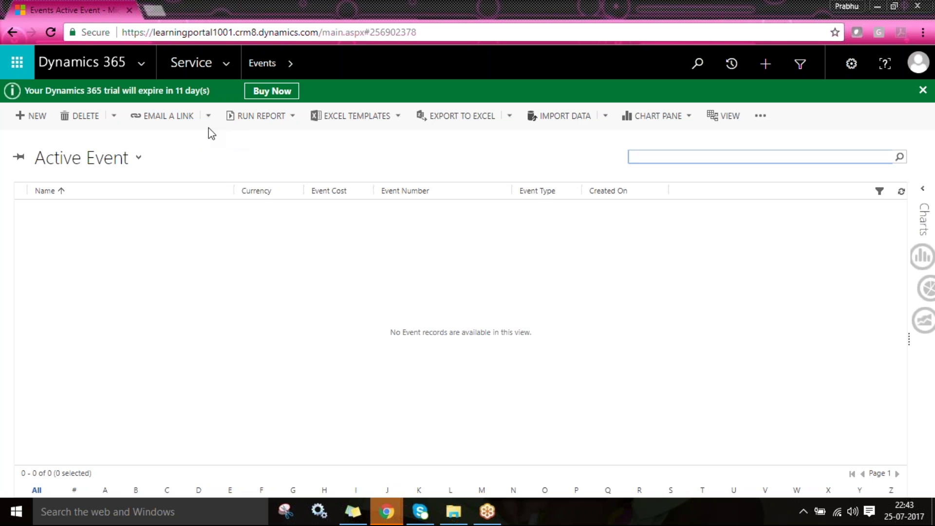
{"action": "left_click", "coordinate": [42, 117]}
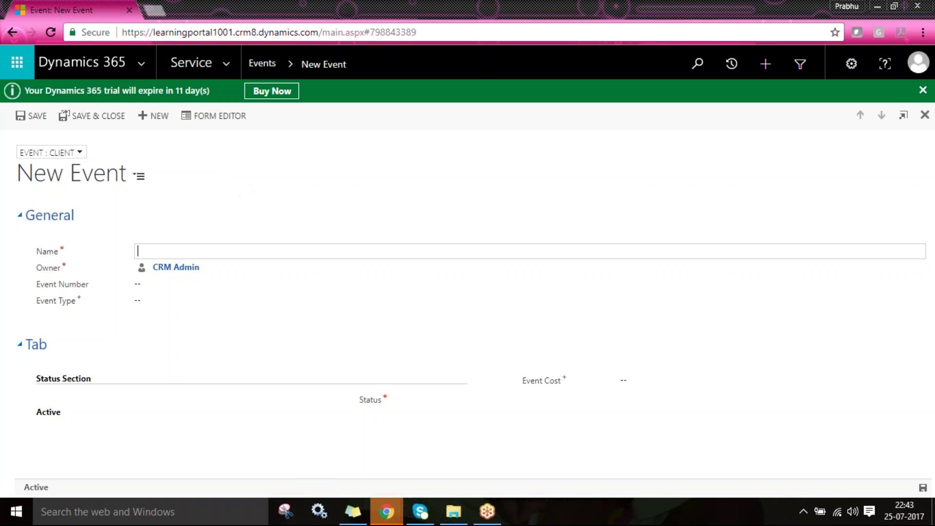
Open learningportal1001.crm8.dynamics.com in a new browser tab, dismiss the pending email warning, and go to Solutions under Settings
{"action": "left_click", "coordinate": [159, 9]}
{"action": "type", "text": "https://learningportal1001.crm8.dynamics.com"}
{"action": "key", "text": "Return"}
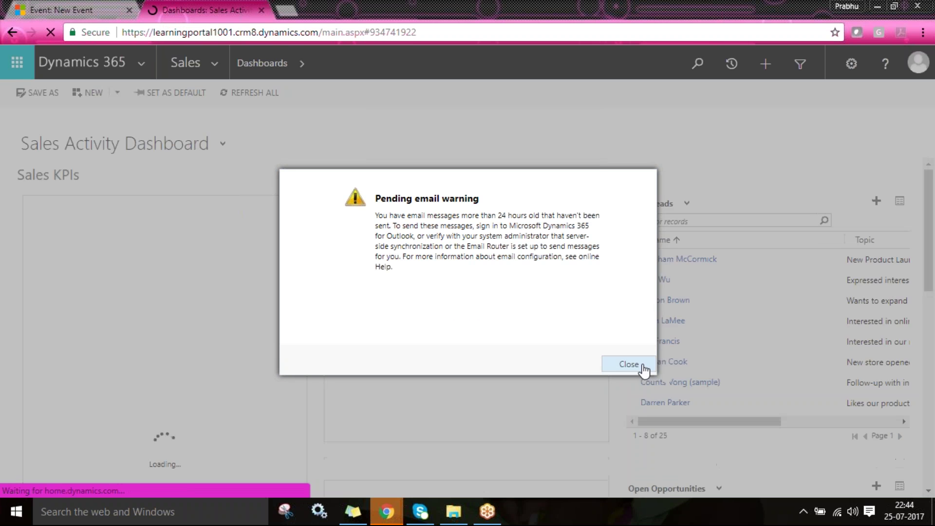
{"action": "left_click", "coordinate": [628, 362]}
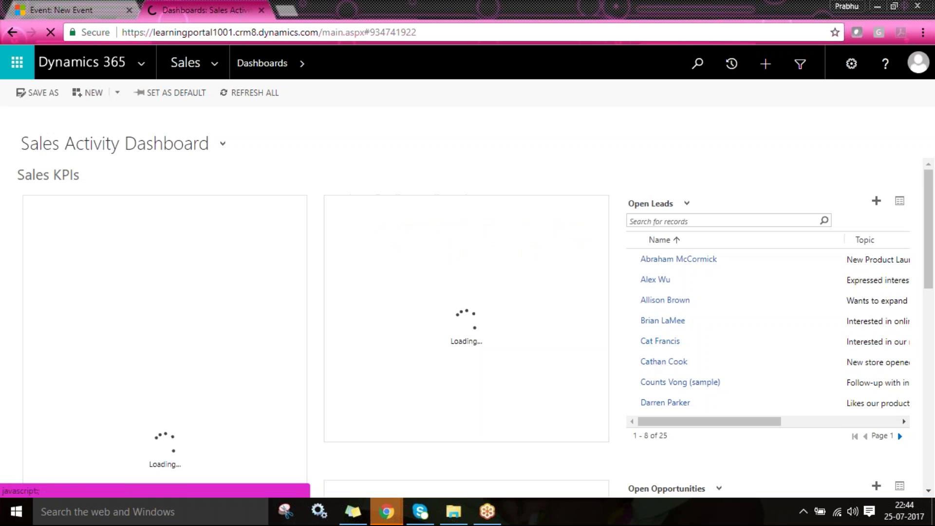
{"action": "left_click", "coordinate": [214, 66]}
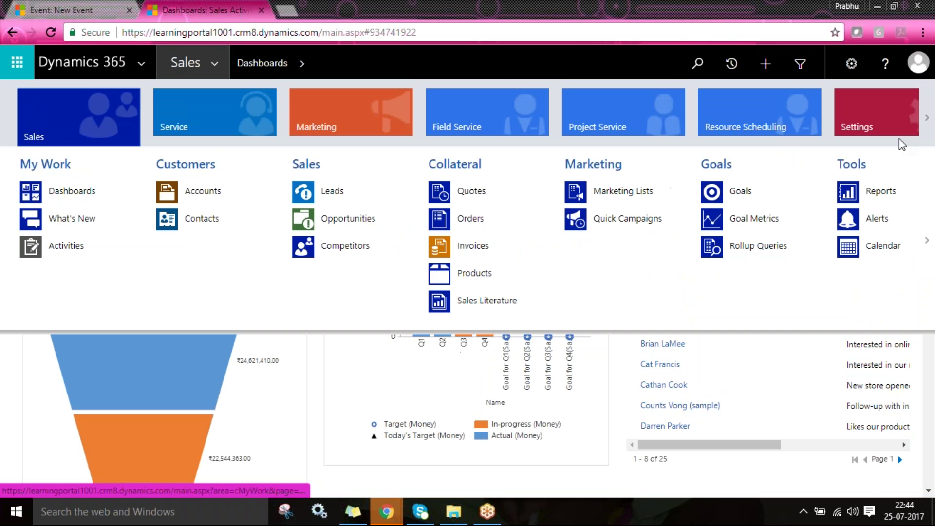
{"action": "left_click", "coordinate": [857, 110]}
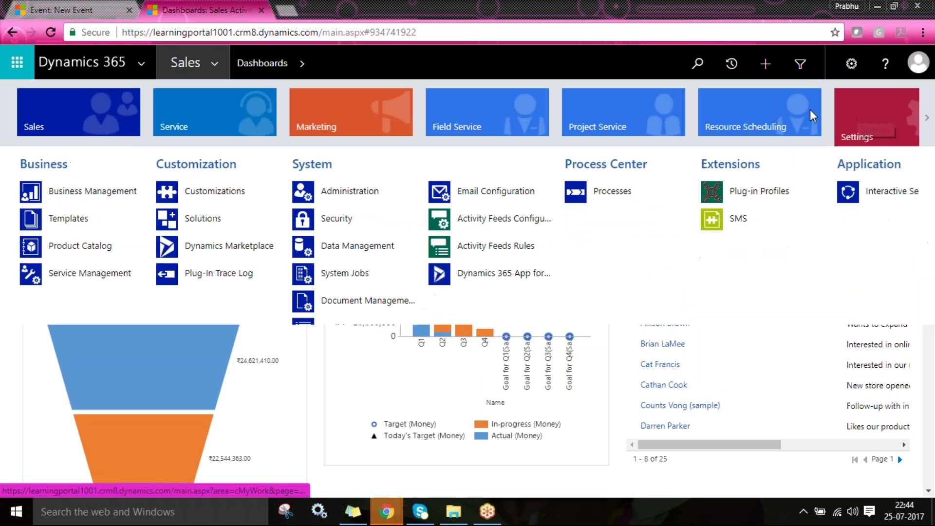
{"action": "left_click", "coordinate": [232, 223]}
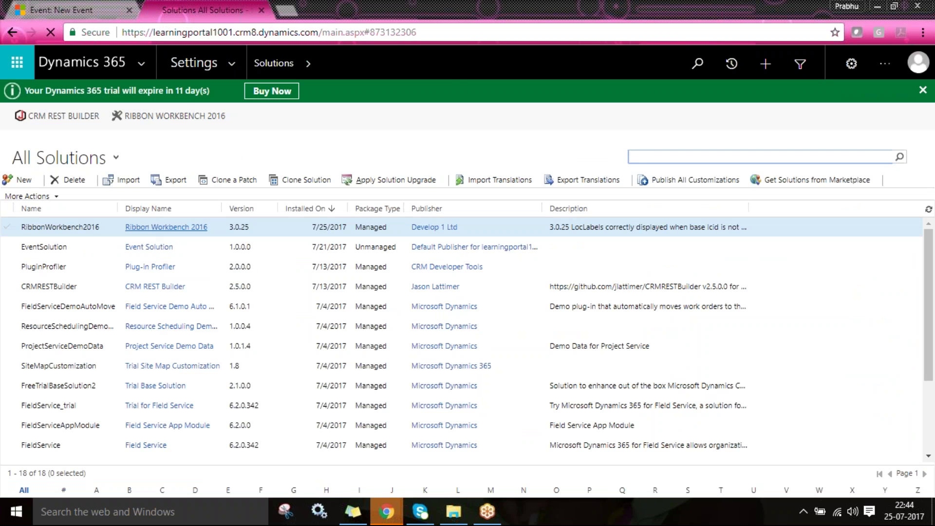
{"action": "left_click", "coordinate": [193, 228]}
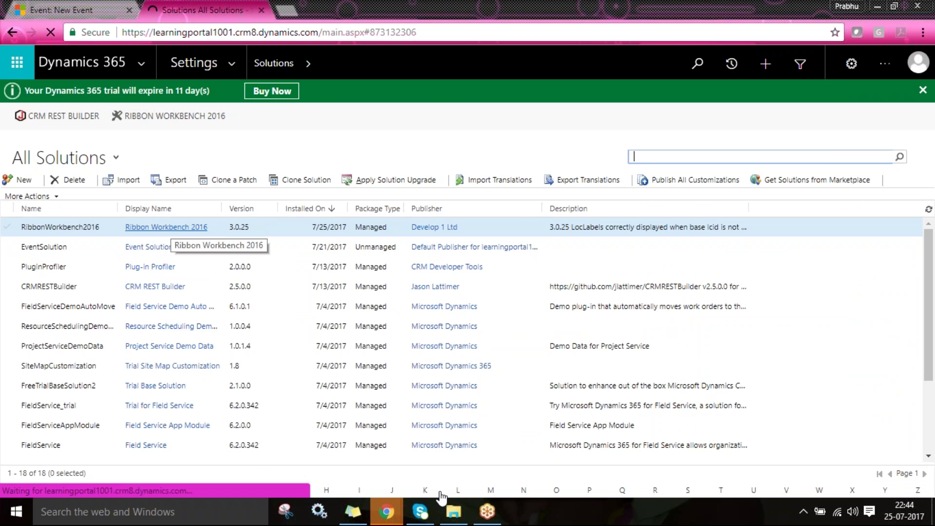
{"action": "left_click", "coordinate": [455, 517]}
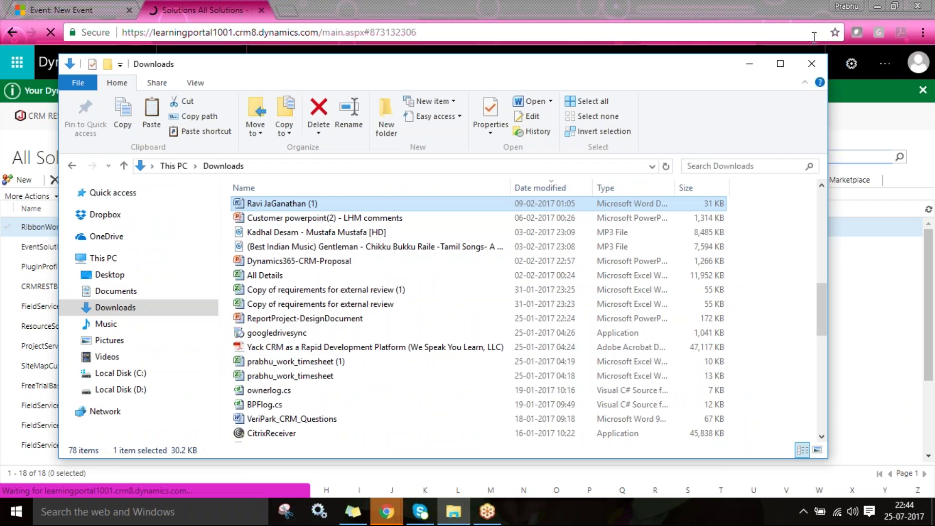
{"action": "left_click", "coordinate": [812, 64]}
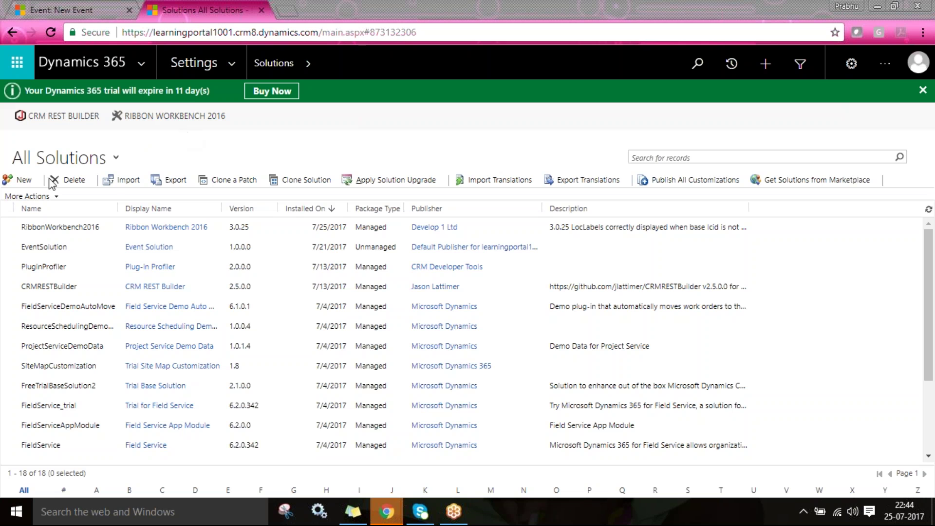
Launch Ribbon Workbench 2016 from the solutions page and load the Event Solution into it
{"action": "left_click", "coordinate": [184, 118]}
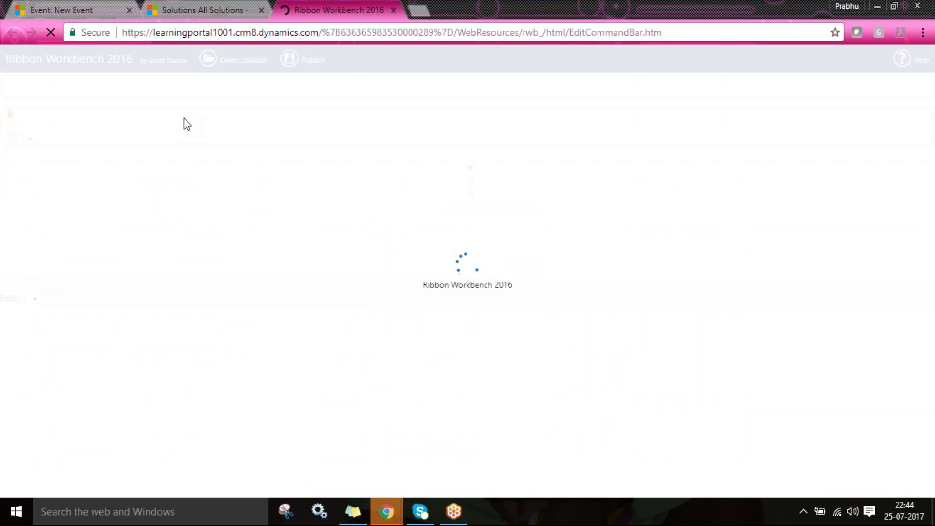
{"action": "left_click", "coordinate": [197, 7]}
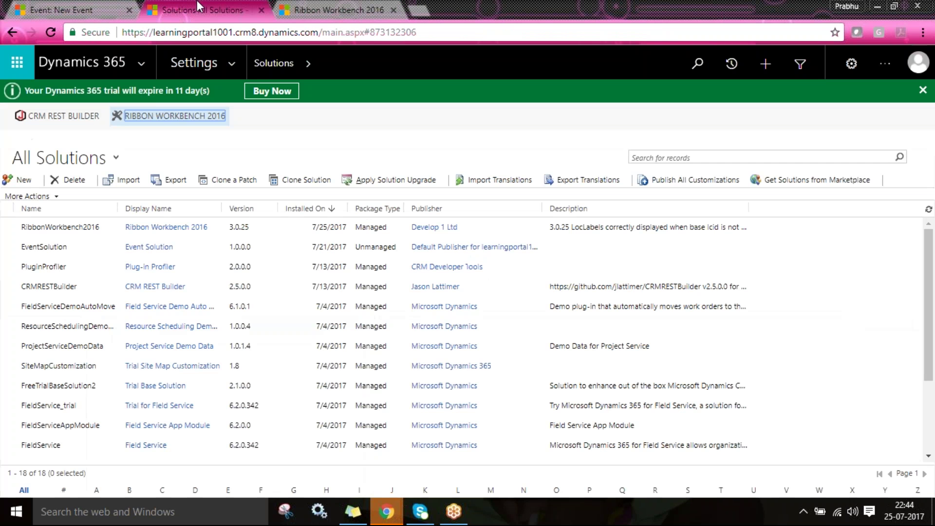
{"action": "left_click", "coordinate": [89, 248]}
{"action": "left_click", "coordinate": [332, 7]}
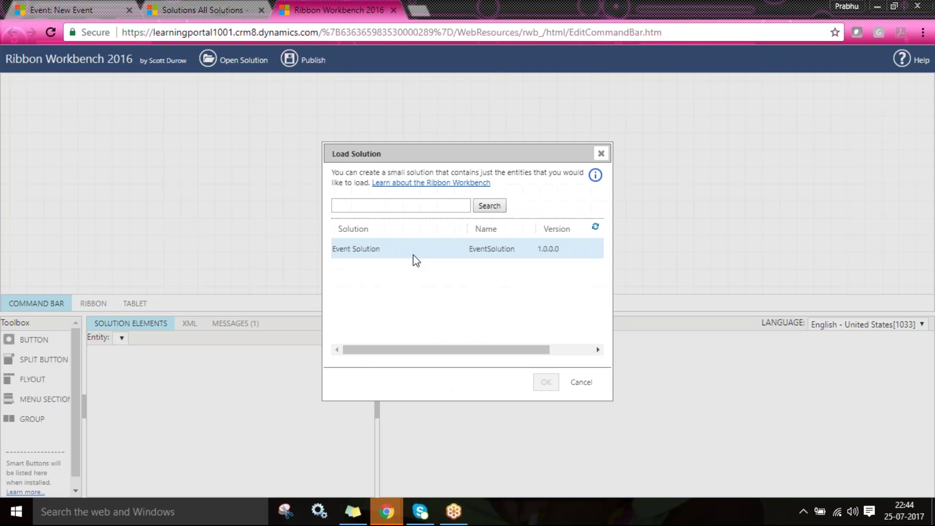
{"action": "left_click", "coordinate": [400, 251]}
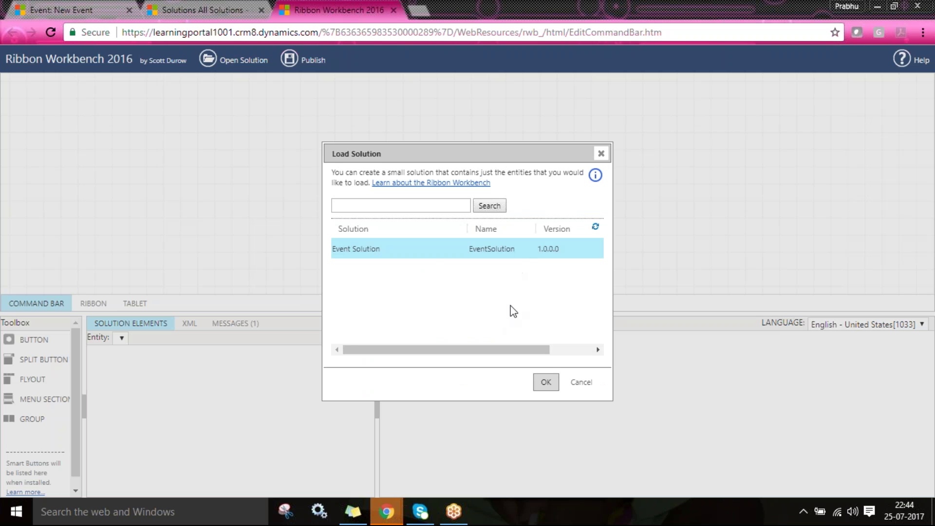
{"action": "left_click", "coordinate": [546, 383]}
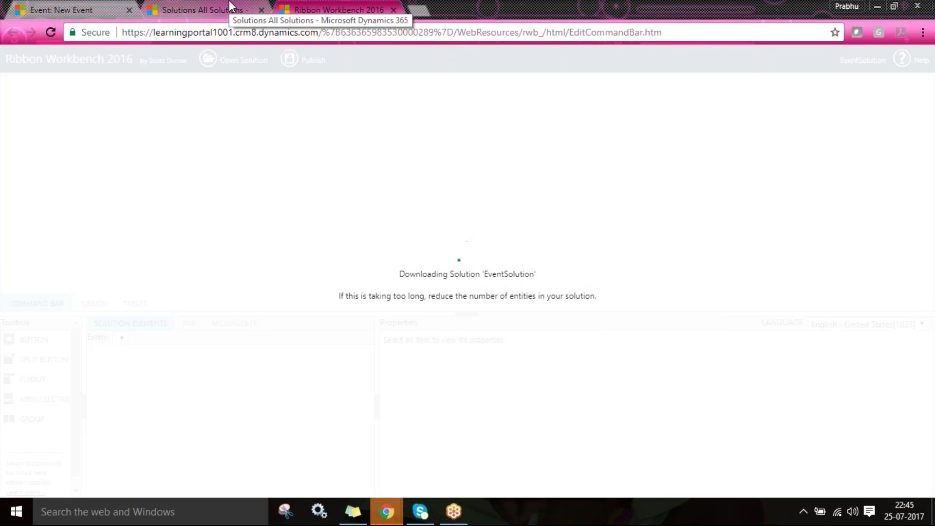
Return to the unsaved event record, name it "New Event" and save it
{"action": "left_click", "coordinate": [86, 2]}
{"action": "left_click", "coordinate": [163, 249]}
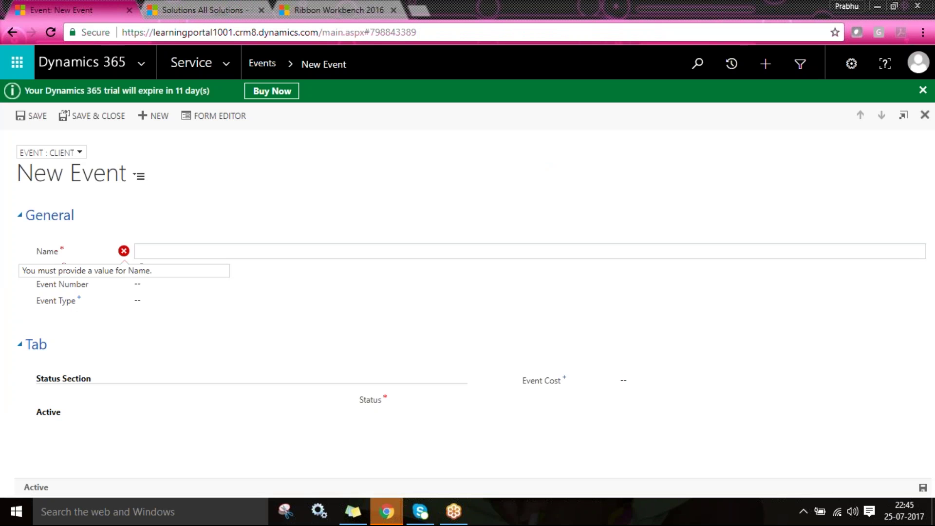
{"action": "type", "text": "New Event"}
{"action": "key", "text": "ctrl+s"}
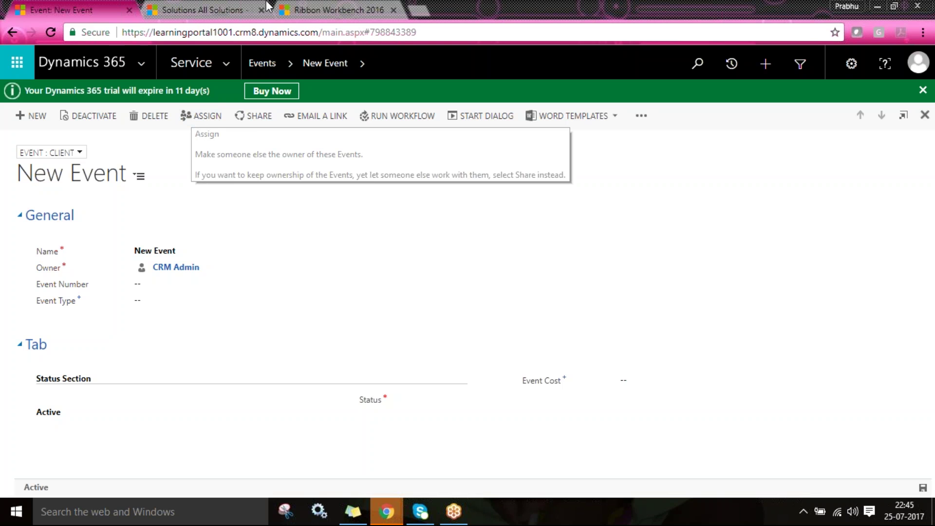
Compare the Active Event list's commands with the Home command bar of new_event in Ribbon Workbench
{"action": "left_click", "coordinate": [370, 10]}
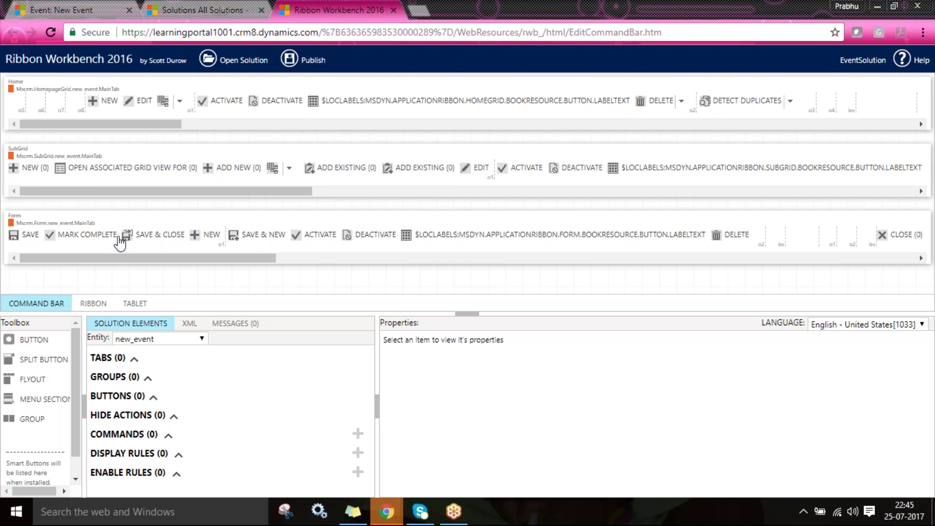
{"action": "left_click", "coordinate": [112, 7]}
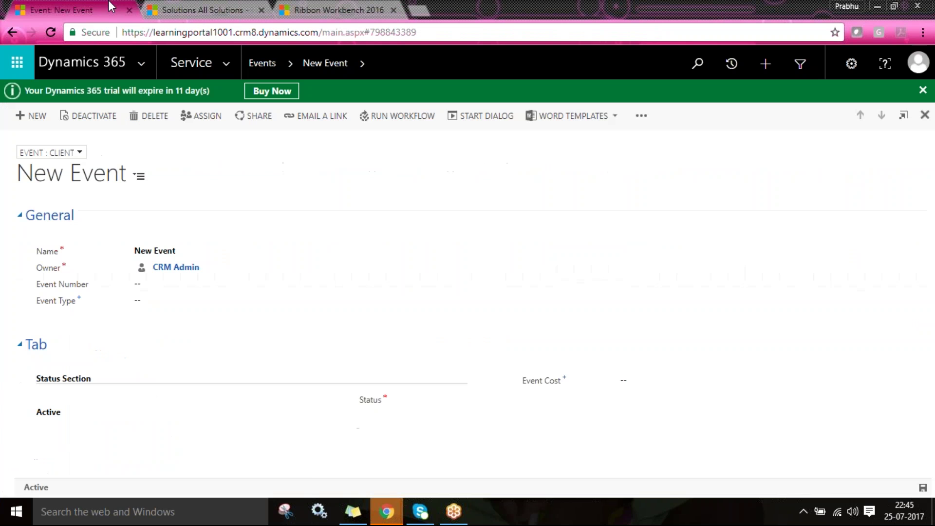
{"action": "left_click", "coordinate": [262, 63]}
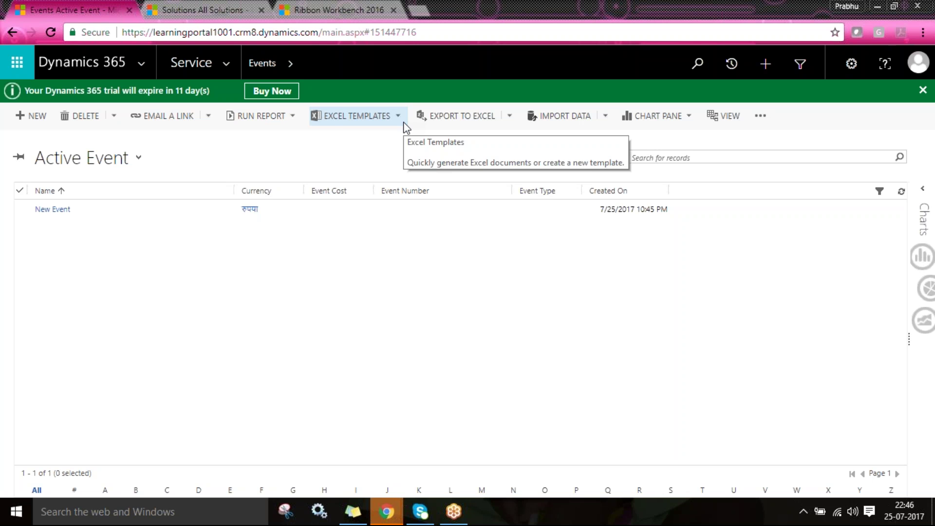
{"action": "left_click", "coordinate": [305, 6]}
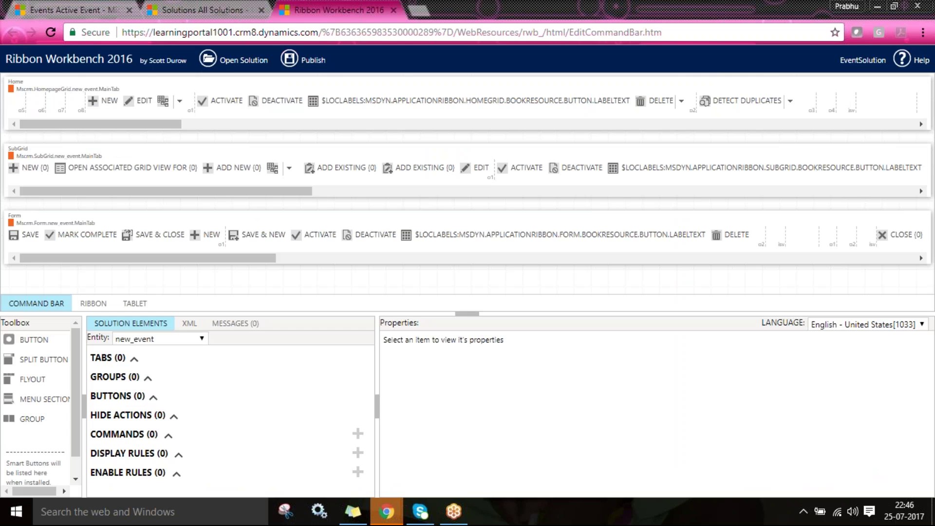
{"action": "left_click", "coordinate": [108, 124]}
{"action": "left_click_drag", "start_coordinate": [182, 125], "coordinate": [916, 188]}
{"action": "left_click", "coordinate": [73, 10]}
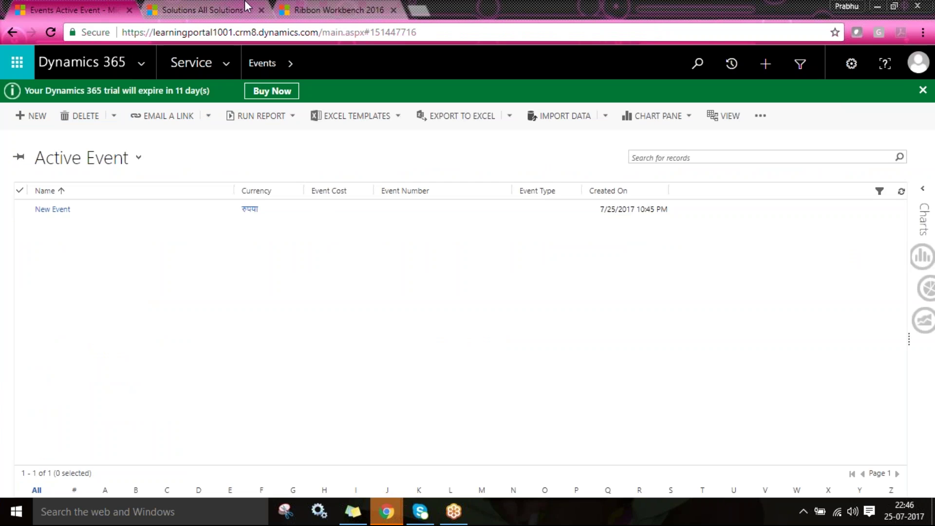
{"action": "left_click", "coordinate": [335, 8]}
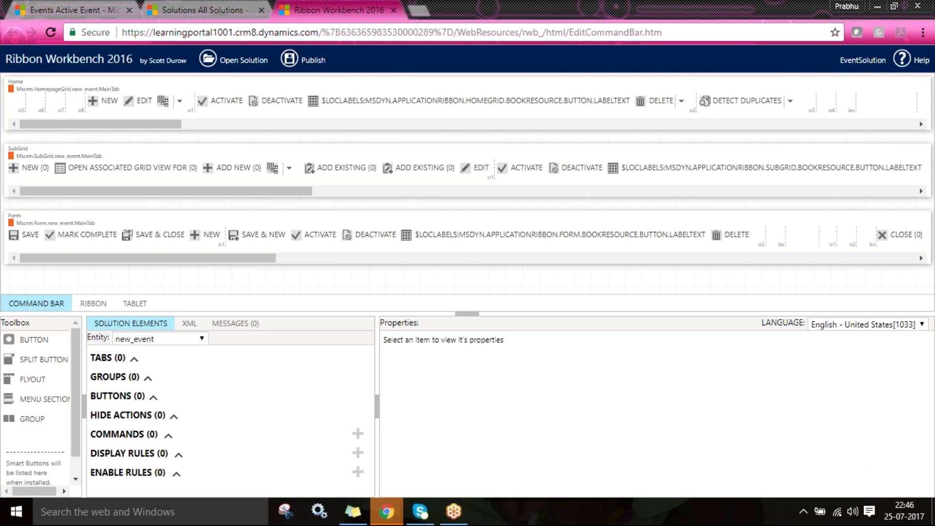
{"action": "left_click", "coordinate": [77, 6]}
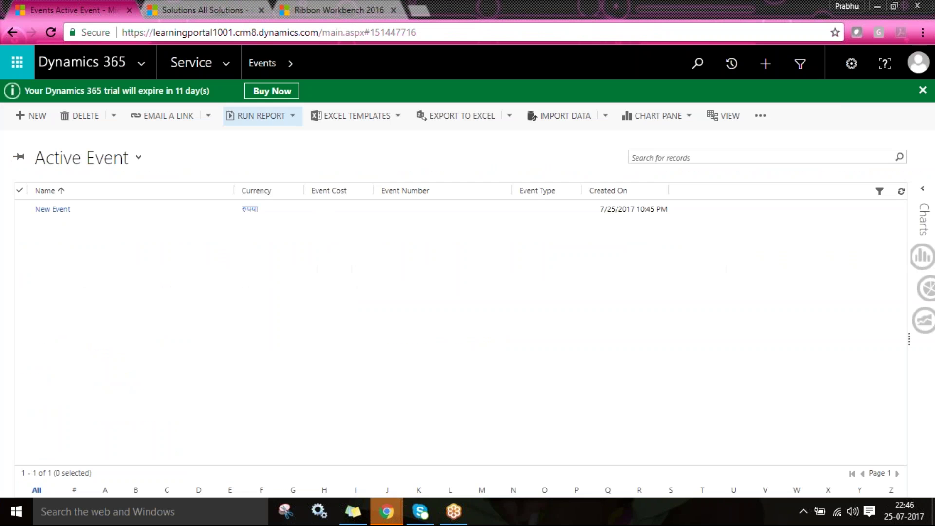
Open the New Event record and compare its form commands with the Form command bar in Ribbon Workbench
{"action": "left_click", "coordinate": [115, 217]}
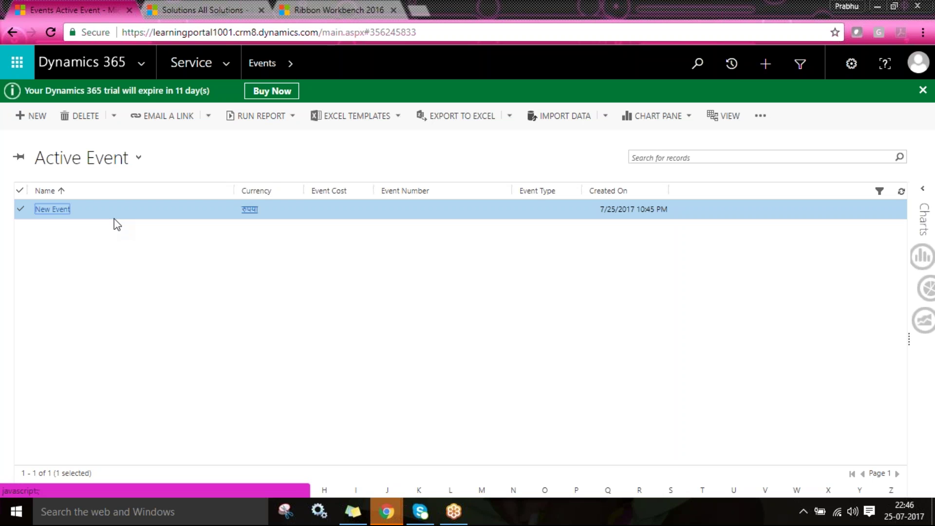
{"action": "double_click", "coordinate": [114, 218]}
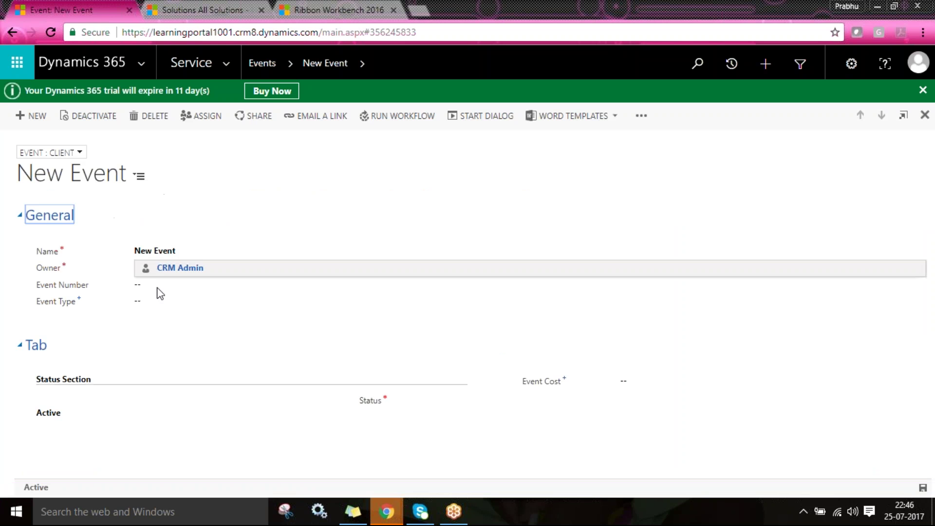
{"action": "left_click", "coordinate": [317, 1]}
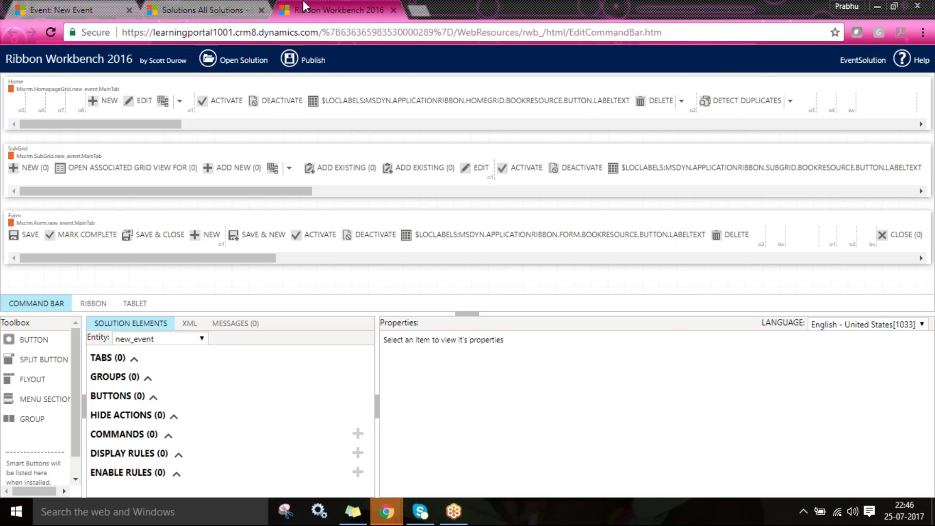
{"action": "left_click_drag", "start_coordinate": [194, 256], "coordinate": [455, 291]}
{"action": "left_click_drag", "start_coordinate": [290, 199], "coordinate": [239, 171]}
{"action": "left_click", "coordinate": [92, 8]}
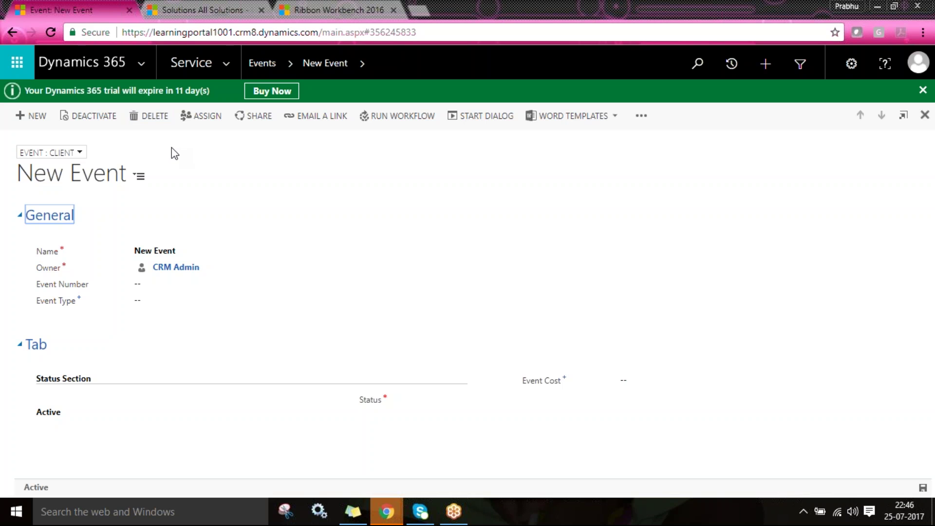
{"action": "left_click", "coordinate": [320, 8]}
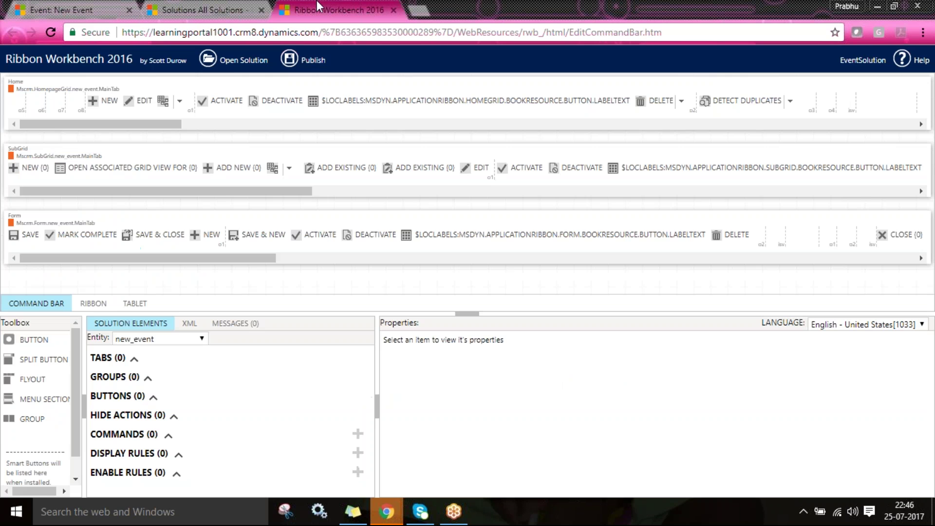
View the command bars of the new_eventregistration entity and switch back to new_event
{"action": "left_click", "coordinate": [166, 341]}
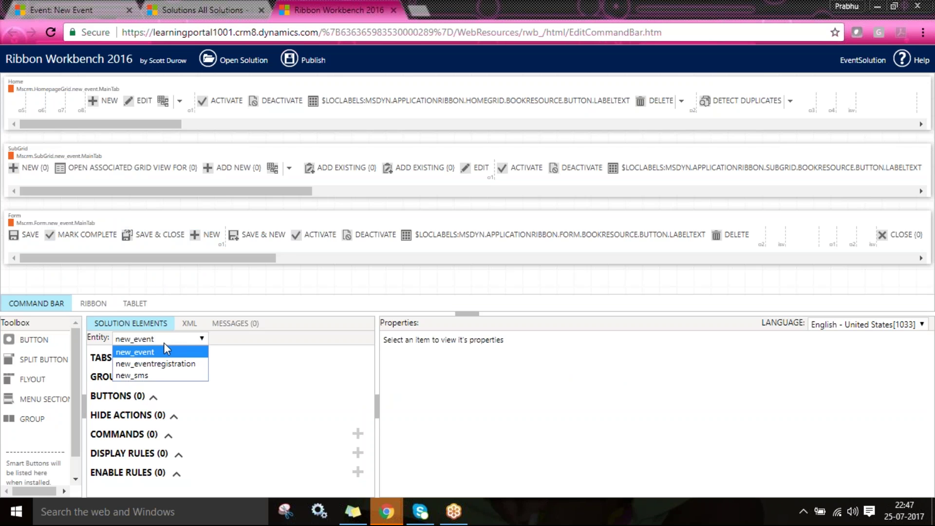
{"action": "left_click", "coordinate": [134, 352]}
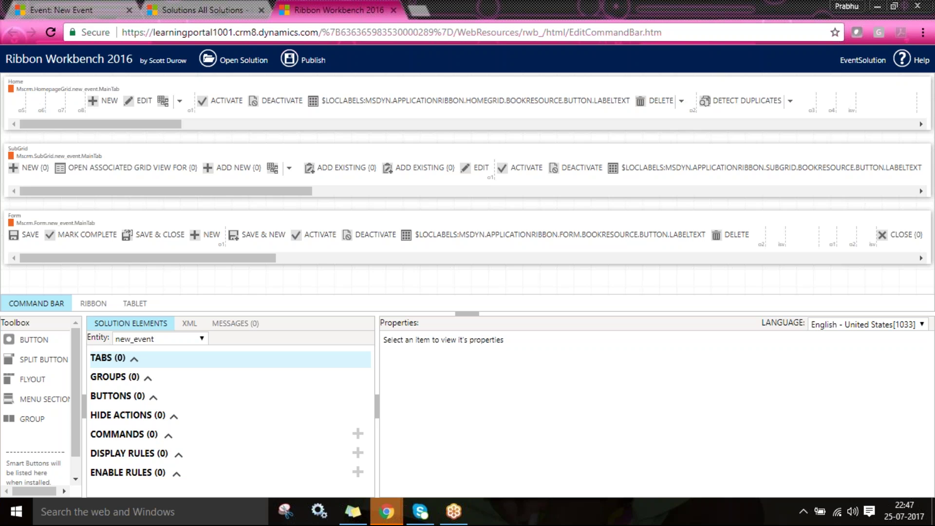
{"action": "left_click", "coordinate": [141, 341]}
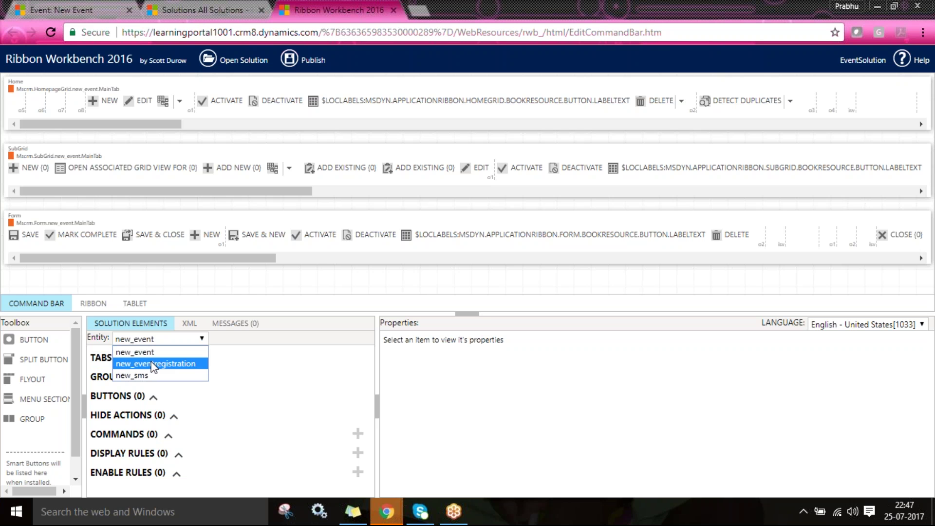
{"action": "left_click", "coordinate": [151, 363]}
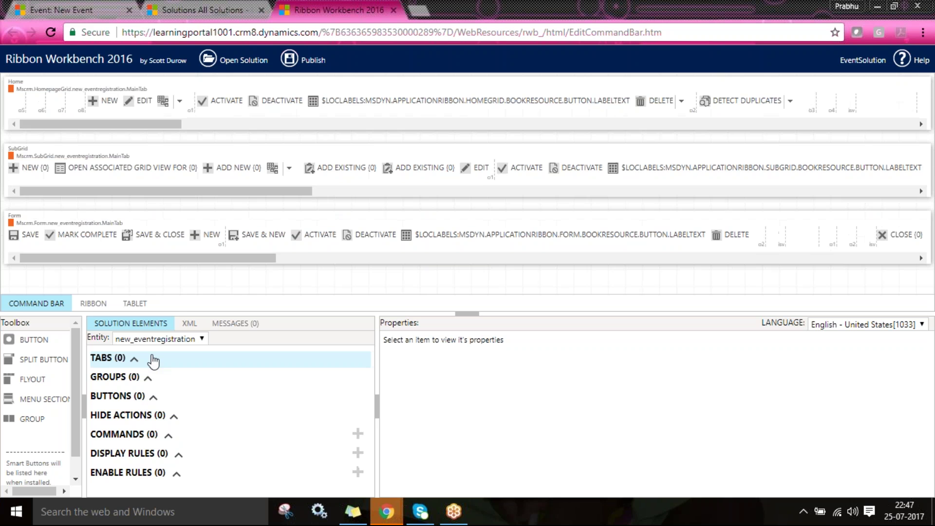
{"action": "left_click", "coordinate": [149, 340]}
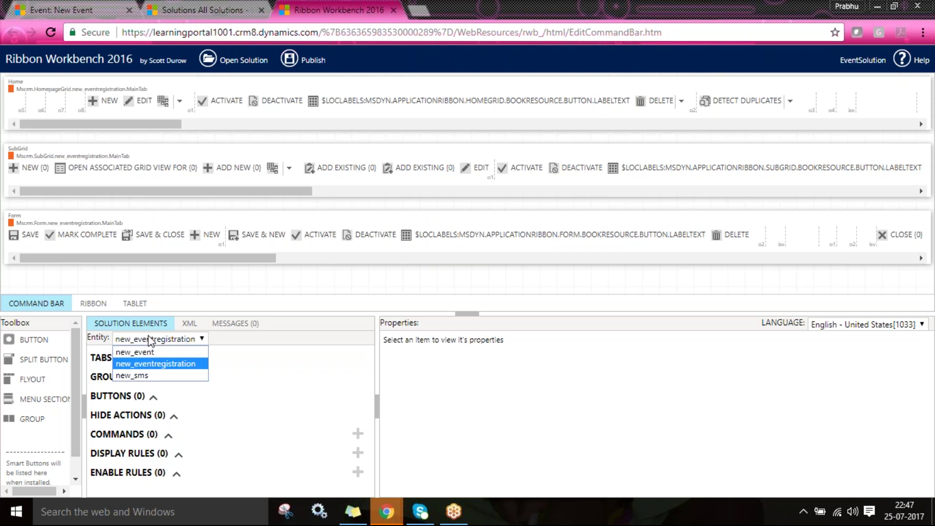
{"action": "left_click", "coordinate": [146, 352]}
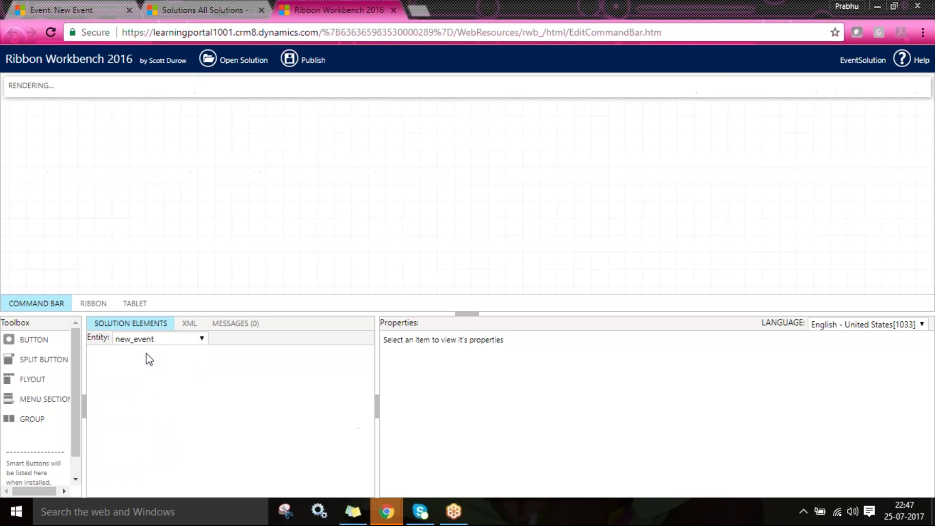
Show the ribbon XML of new_event and copy the whole RibbonDiffXml definition
{"action": "left_click", "coordinate": [187, 326]}
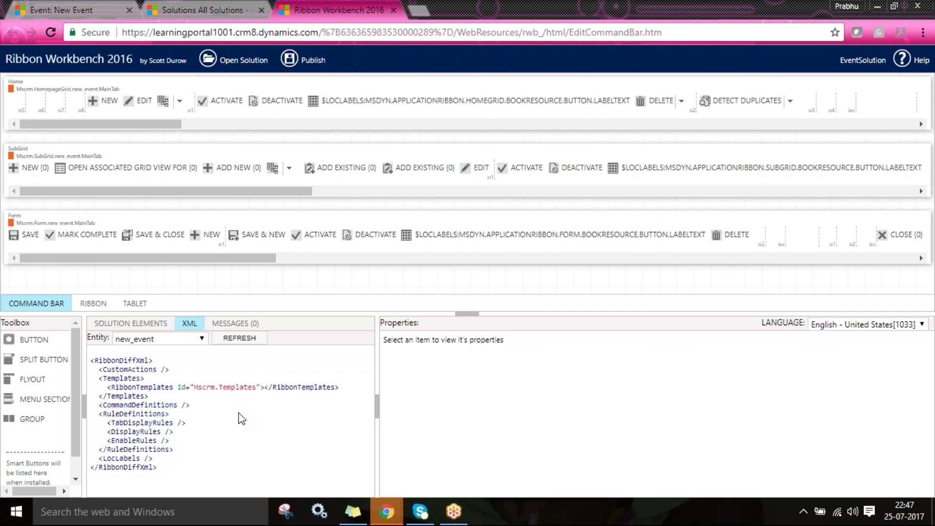
{"action": "key", "text": "ctrl+a"}
{"action": "key", "text": "ctrl+c"}
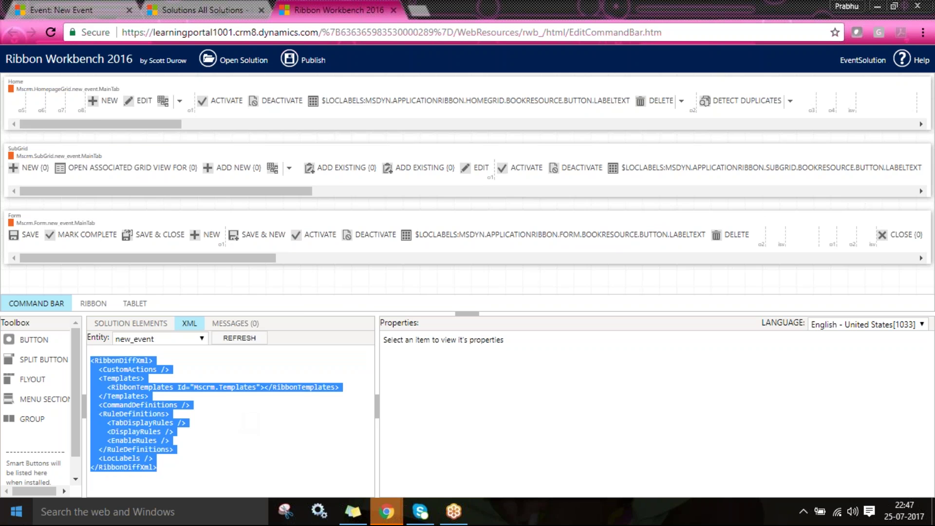
Open Notepad++ and paste the copied RibbonDiffXml into a new document
{"action": "left_click", "coordinate": [29, 523]}
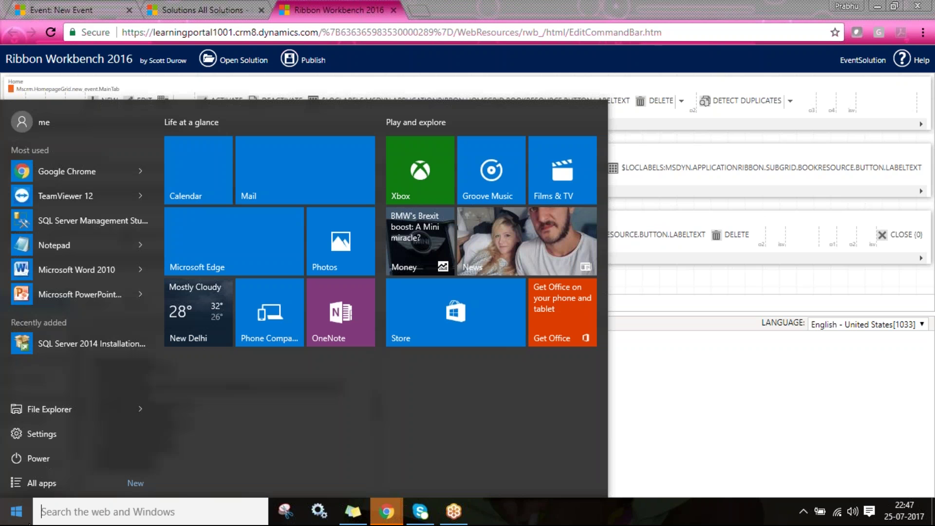
{"action": "type", "text": "notep"}
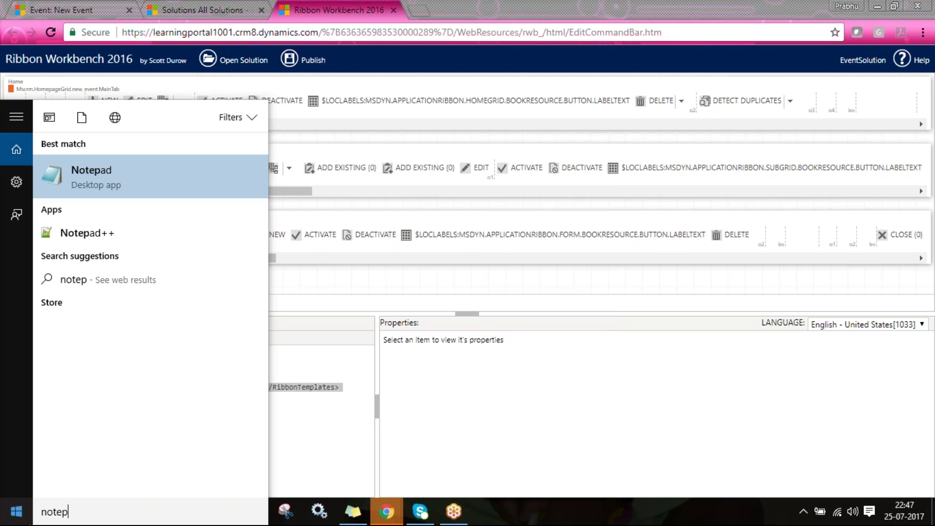
{"action": "key", "text": "Down"}
{"action": "key", "text": "Down"}
{"action": "key", "text": "Return"}
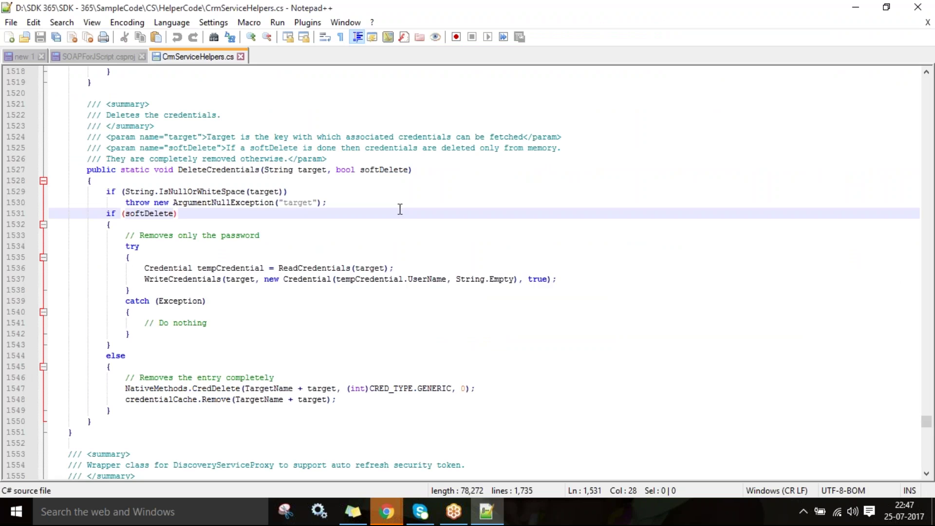
{"action": "key", "text": "ctrl+n"}
{"action": "key", "text": "ctrl+v"}
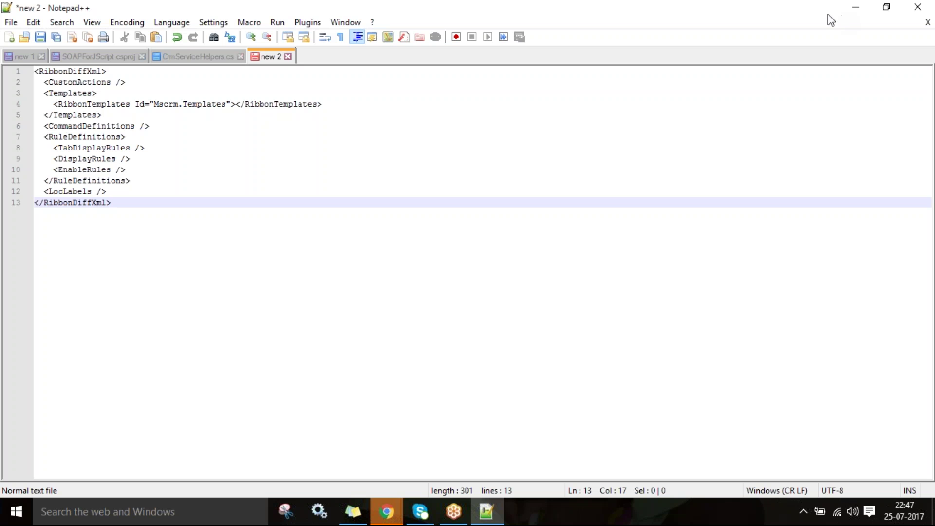
Return to Ribbon Workbench and view the customisation options for Save & New on the Form command bar
{"action": "key", "text": "alt+Tab"}
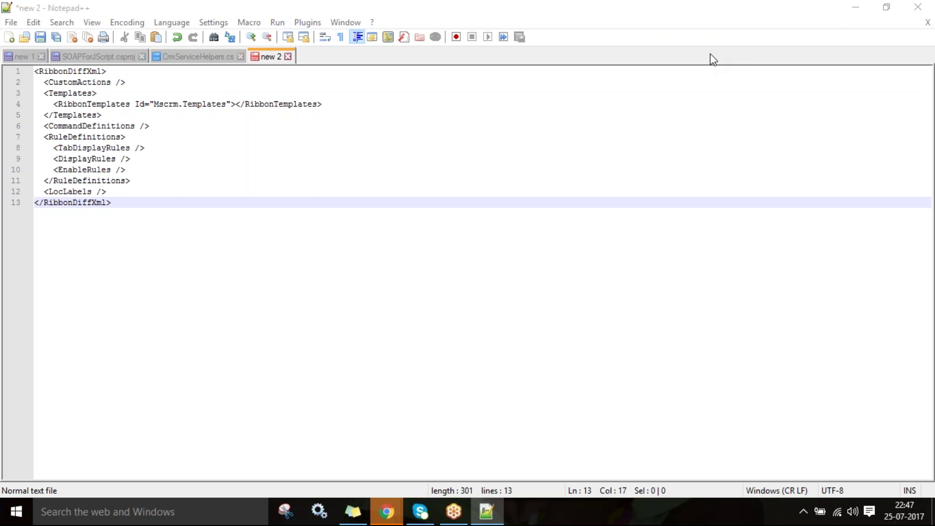
{"action": "left_click", "coordinate": [336, 188]}
{"action": "key", "text": "alt+Tab"}
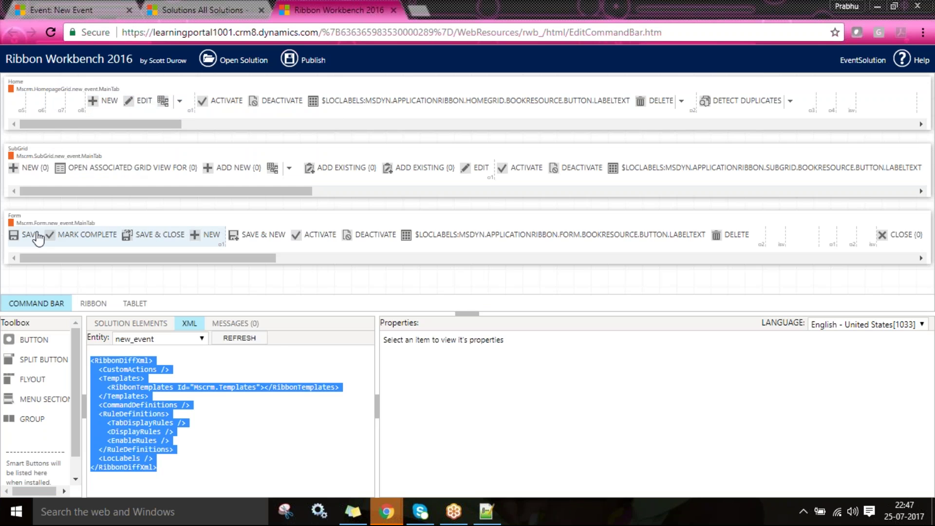
{"action": "left_click", "coordinate": [470, 393]}
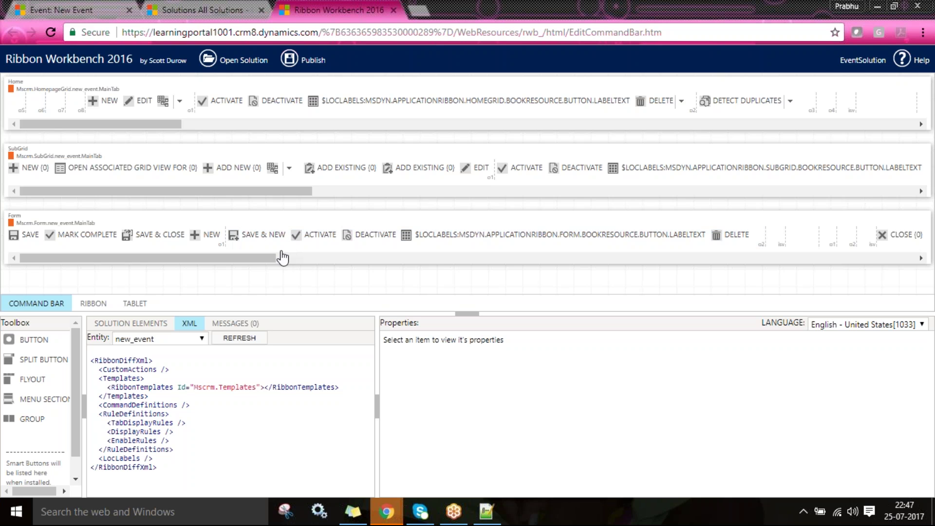
{"action": "right_click", "coordinate": [258, 239]}
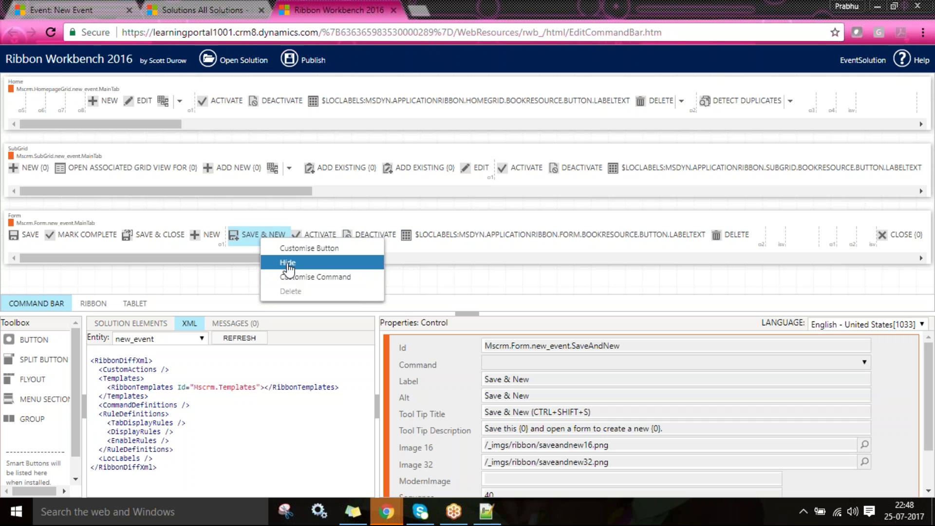
Switch to the event record in Dynamics 365, rename it "New Event 10000" and save it
{"action": "left_click", "coordinate": [88, 9]}
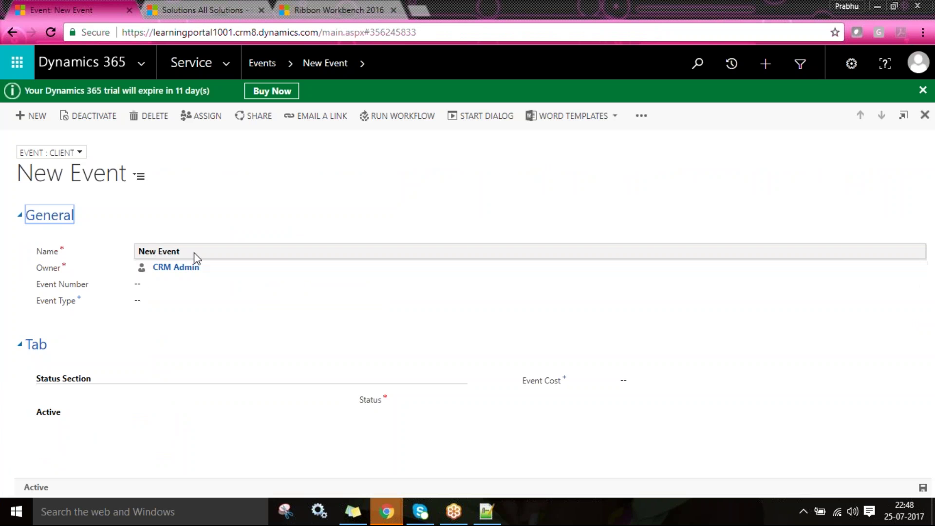
{"action": "left_click", "coordinate": [190, 253]}
{"action": "key", "text": "End"}
{"action": "type", "text": "10000"}
{"action": "key", "text": "ctrl+s"}
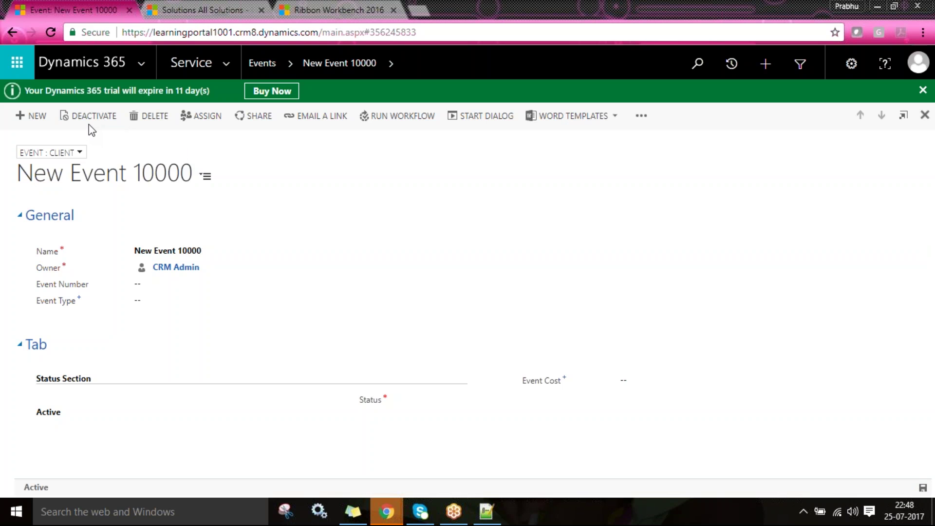
Return to Ribbon Workbench and hide the Deactivate button on the Form command bar of new_event
{"action": "left_click", "coordinate": [336, 9]}
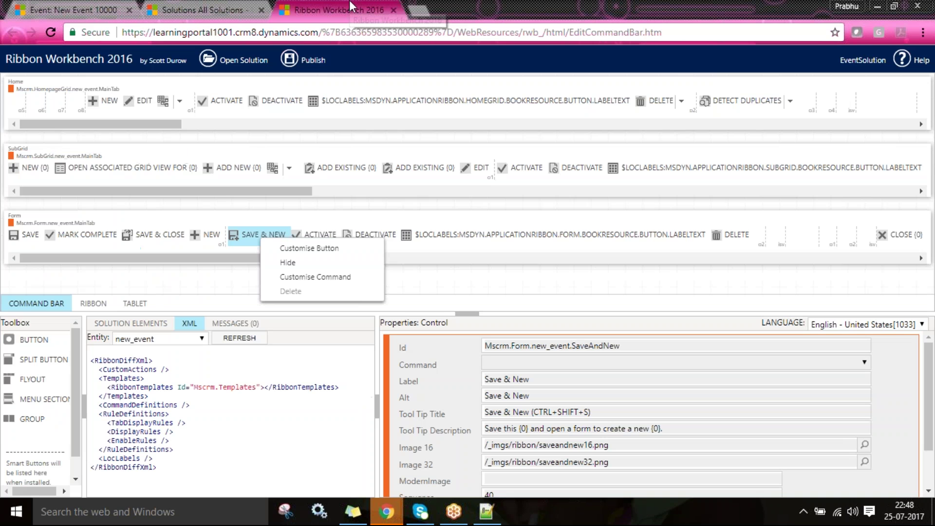
{"action": "left_click", "coordinate": [210, 290]}
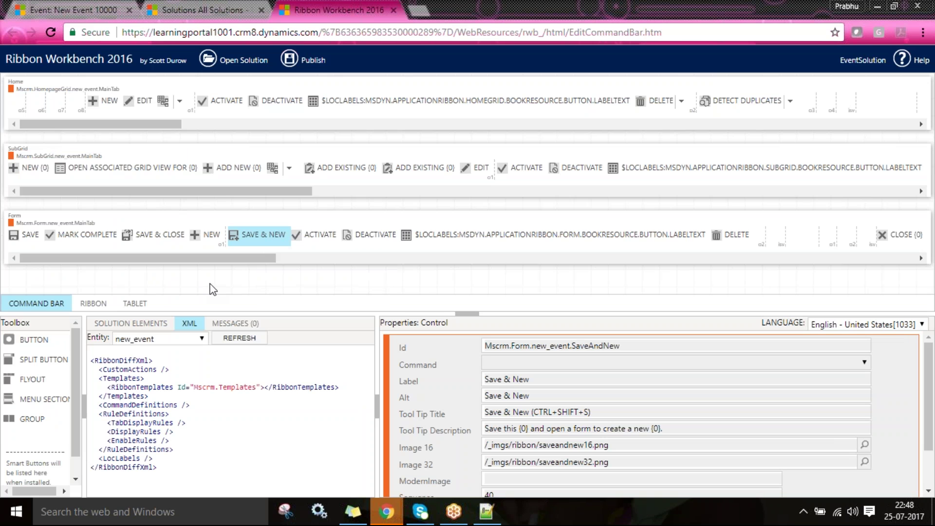
{"action": "right_click", "coordinate": [376, 239]}
{"action": "right_click", "coordinate": [365, 237]}
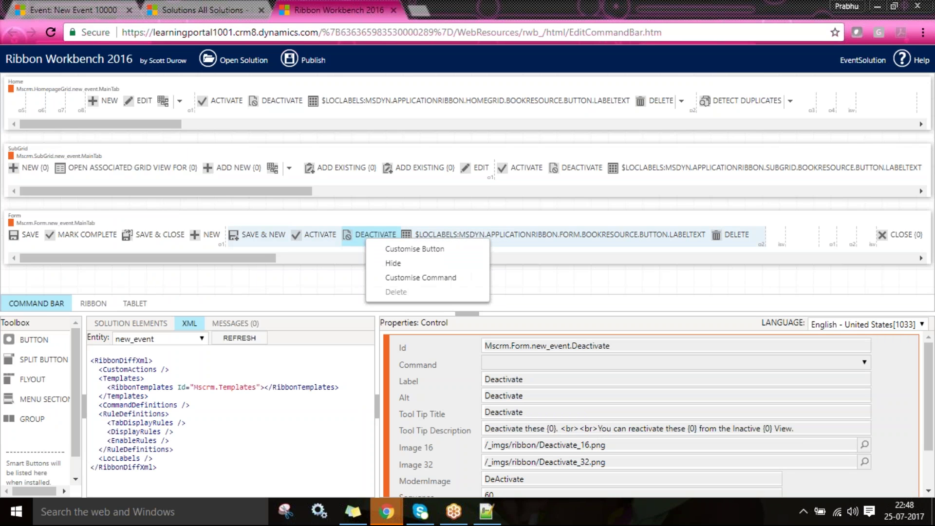
{"action": "left_click", "coordinate": [394, 263]}
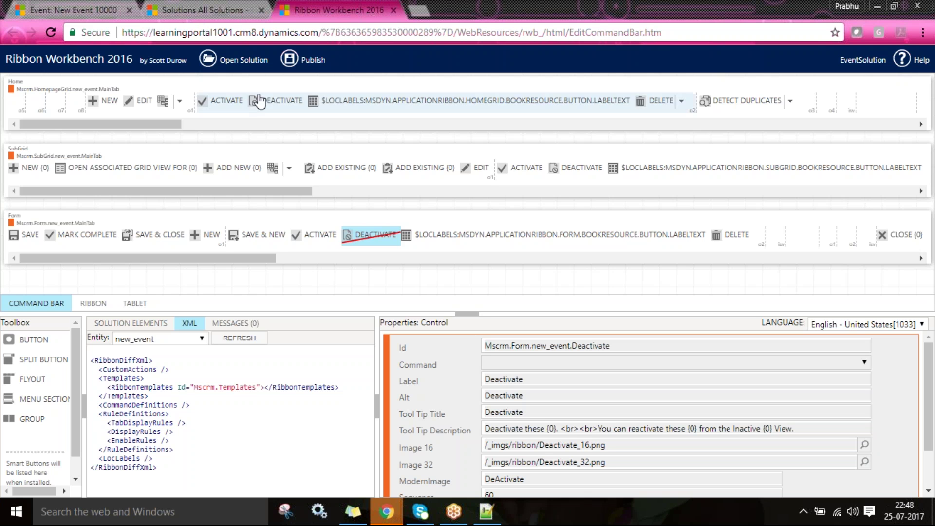
Refresh the new_event ribbon XML and copy it into the Notepad++ document, two blank lines below the original XML
{"action": "left_click", "coordinate": [251, 340]}
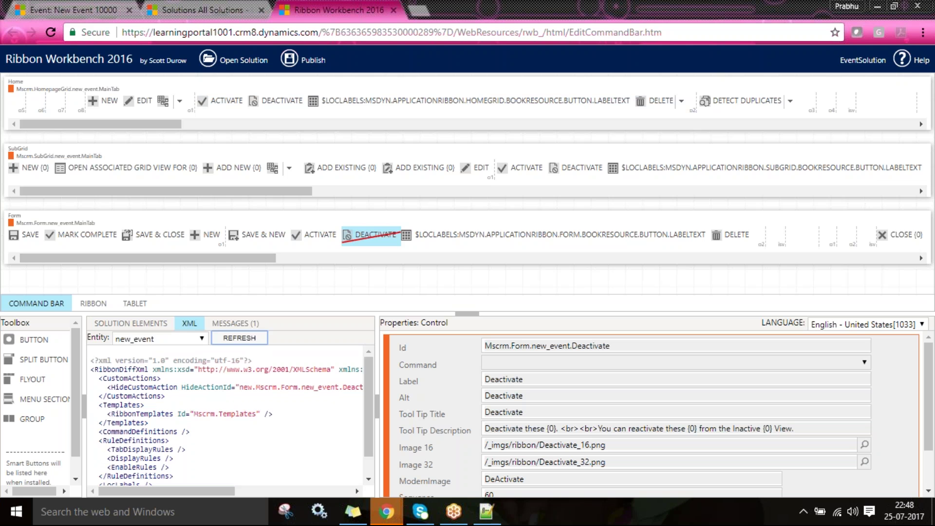
{"action": "key", "text": "ctrl+a"}
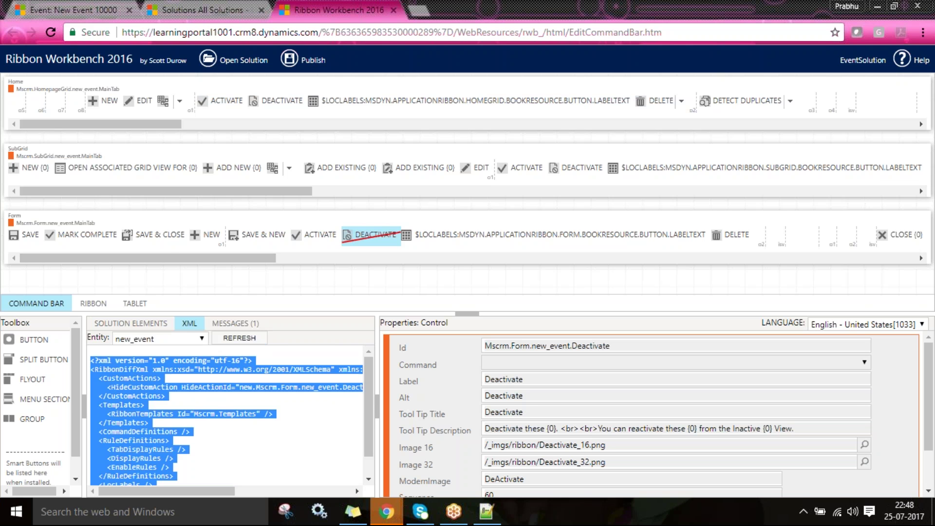
{"action": "key", "text": "alt+Tab"}
{"action": "key", "text": "Down"}
{"action": "key", "text": "End"}
{"action": "key", "text": "Return"}
{"action": "key", "text": "Return"}
{"action": "key", "text": "Return"}
{"action": "type", "text": "<?xml version=\"1.0\" encoding=\"utf-16\"?> <RibbonDiffXml xmlns:xsd=\"http://www.w3.org/2001/XMLSchema\" xmlns:xsi=\"http://www.w3.org/2001/XMLSchema-instance\">   <CustomActions>     <HideCustomAction HideActionId=\"new.Mscrm.Form.new_event.Deactivate.Hide\" Location=\"Mscrm.Form.new_event.Deactivate\" />   </CustomActions>   <Templates>     <RibbonTemplates Id=\"Mscrm.Templates\" />   </Templates>   <CommandDefinitions />   <RuleDefinitions>     <TabDisplayRules />     <DisplayRules />     <EnableRules />   </RuleDefinitions>   <LocLabels /> </RibbonDiffXml>"}
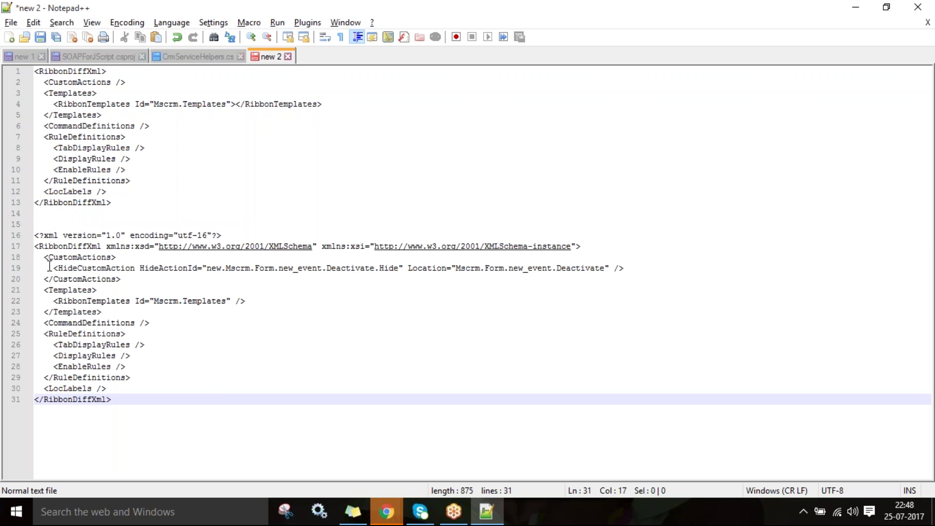
Highlight the HideCustomAction line for Deactivate in the second XML block, close Notepad++ and return to Ribbon Workbench
{"action": "left_click_drag", "start_coordinate": [49, 267], "coordinate": [638, 270]}
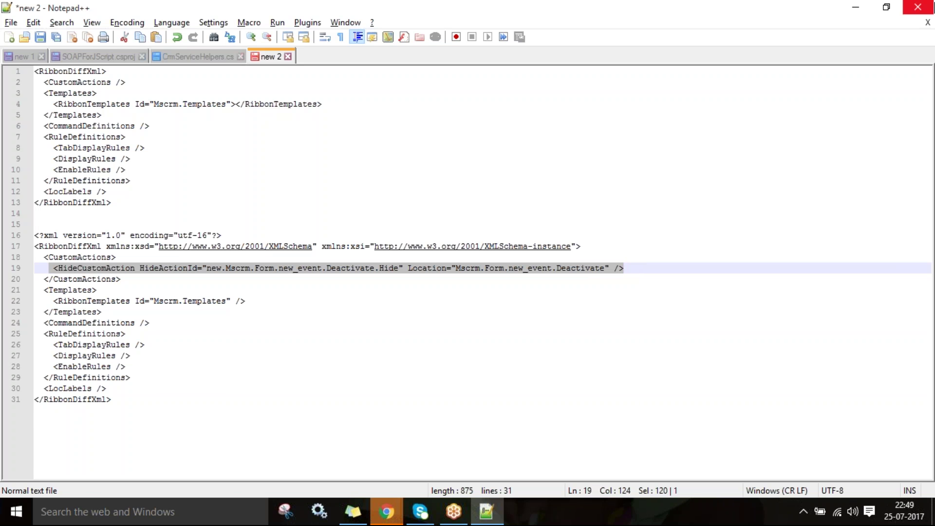
{"action": "left_click", "coordinate": [918, 7]}
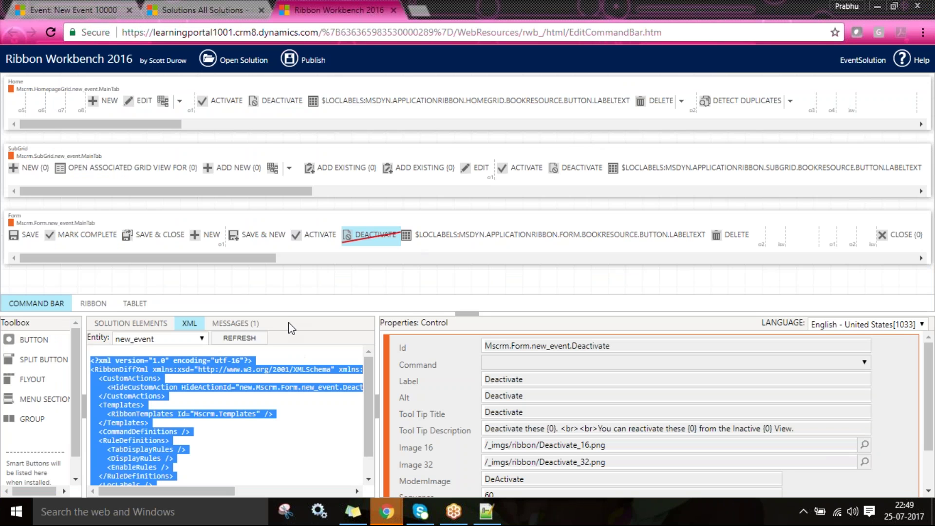
{"action": "left_click", "coordinate": [273, 285]}
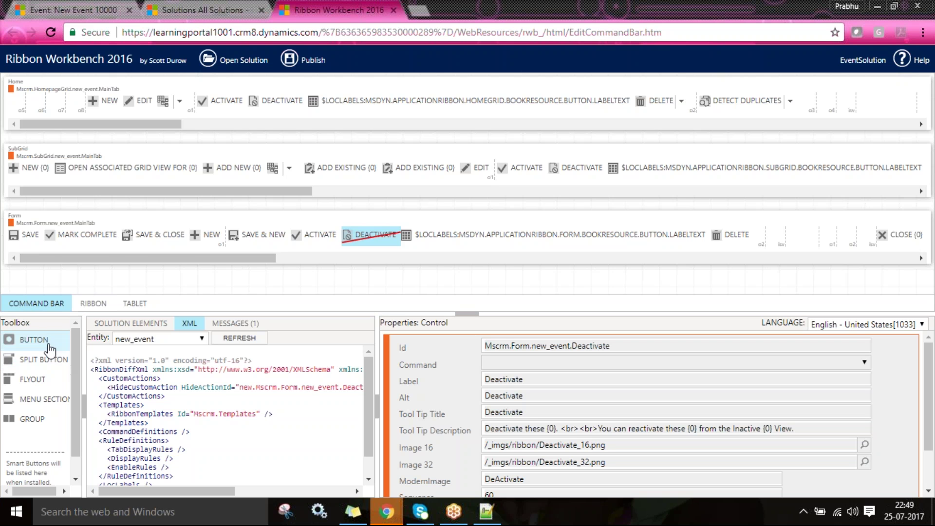
Add a button after Save & New on the Form command bar and label it "Approve"
{"action": "mouse_move", "coordinate": [12, 349]}
{"action": "left_mouse_down"}
{"action": "mouse_move", "coordinate": [349, 240]}
{"action": "mouse_move", "coordinate": [293, 247]}
{"action": "left_mouse_up"}
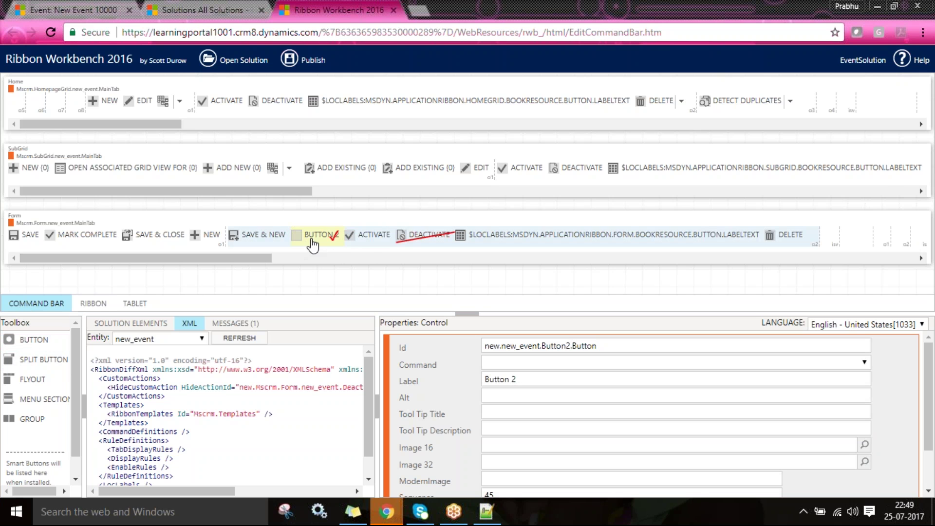
{"action": "double_click", "coordinate": [540, 378]}
{"action": "key", "text": "ctrl+a"}
{"action": "type", "text": "Approve"}
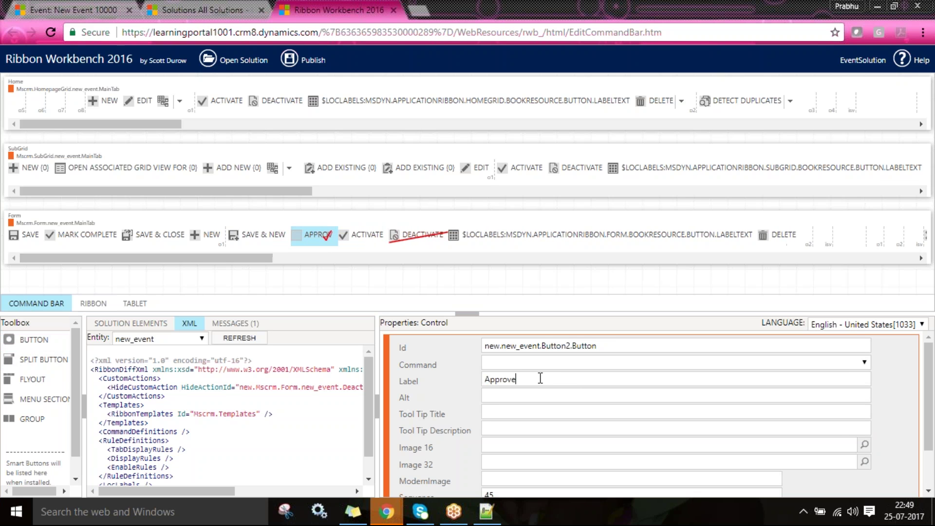
{"action": "key", "text": "Tab"}
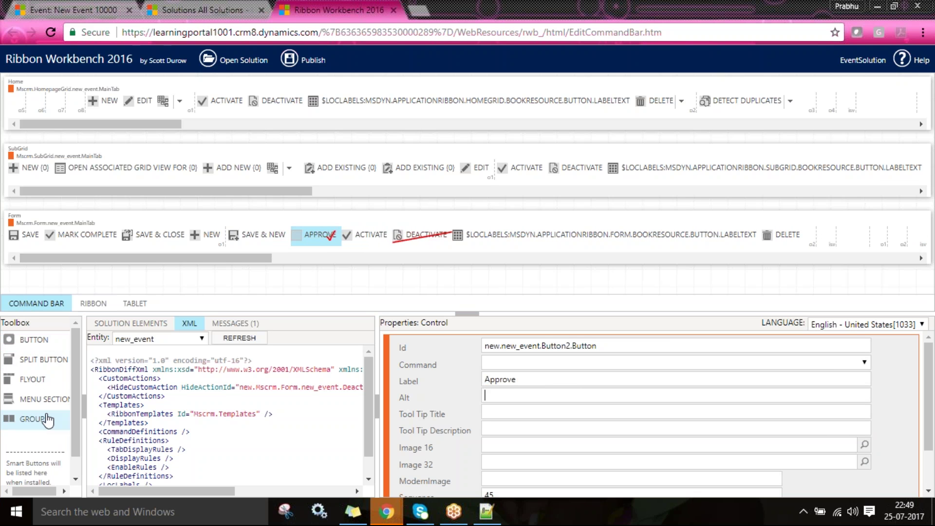
Add another button after Approve on the Form command bar, label it "Reject" and select the first Add Existing button on SubGrid
{"action": "mouse_move", "coordinate": [38, 341]}
{"action": "left_mouse_down"}
{"action": "mouse_move", "coordinate": [375, 247]}
{"action": "mouse_move", "coordinate": [355, 246]}
{"action": "left_mouse_up"}
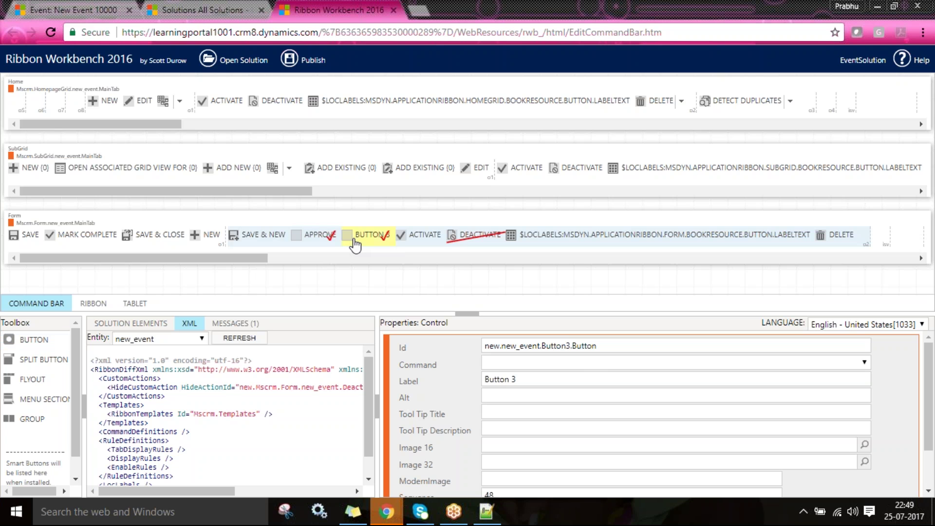
{"action": "left_click", "coordinate": [589, 376]}
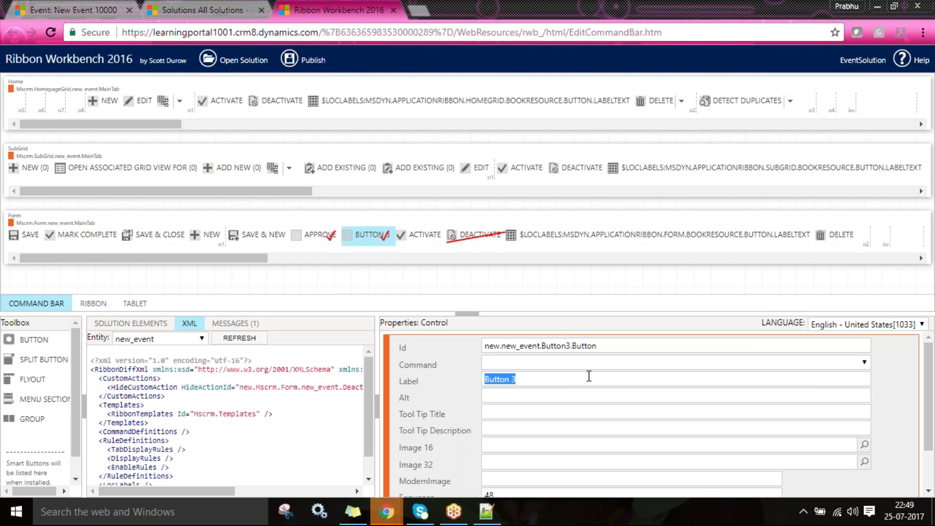
{"action": "type", "text": "Reject"}
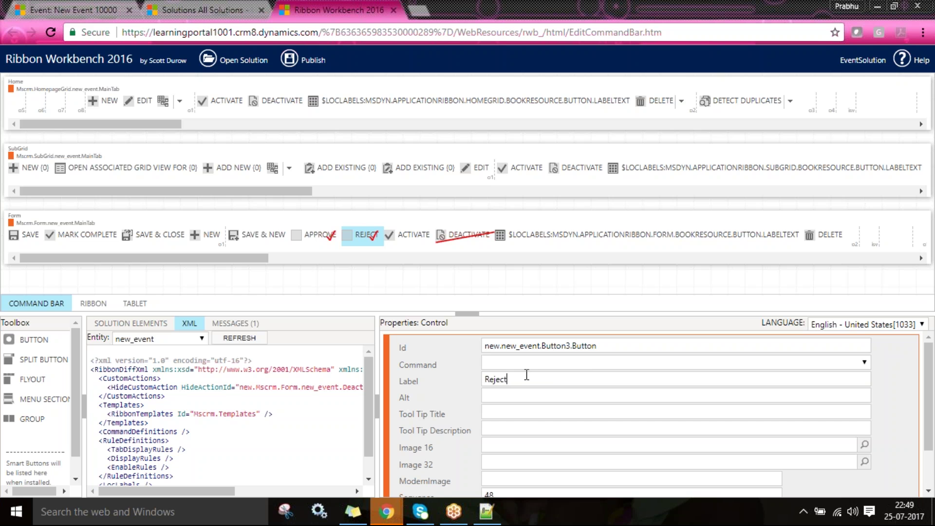
{"action": "left_click", "coordinate": [550, 397]}
{"action": "left_click", "coordinate": [341, 168]}
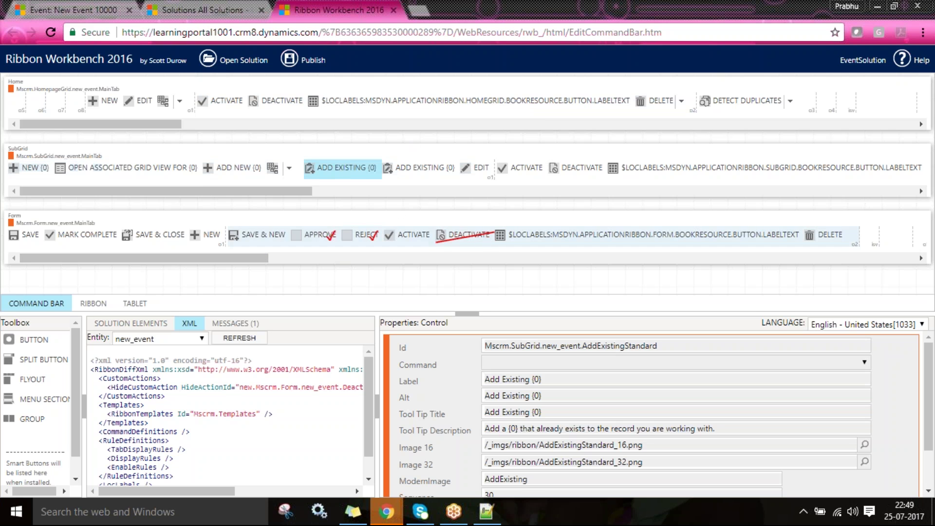
Copy the Image 16 path /_imgs/ribbon/AddExistingStandard_16.png from SubGrid's Add Existing button to the Form's Approve button
{"action": "triple_click", "coordinate": [654, 453]}
{"action": "key", "text": "ctrl+c"}
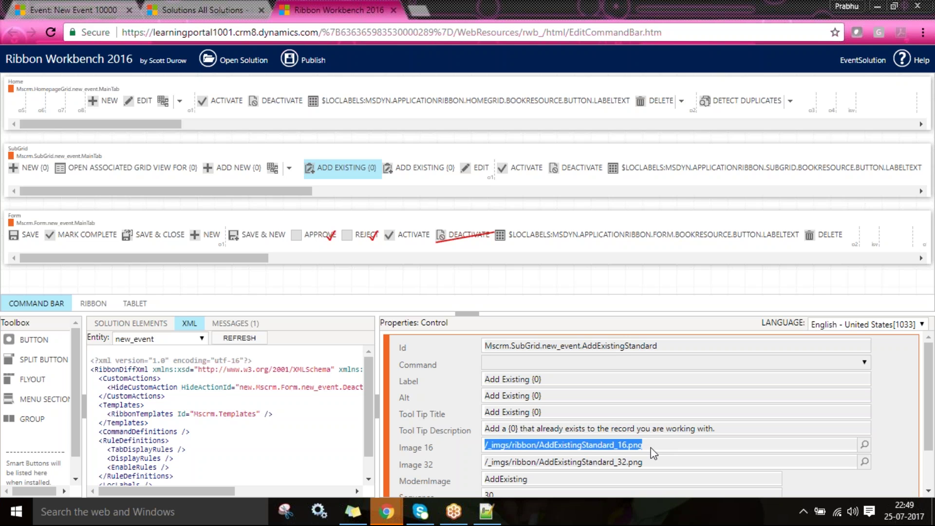
{"action": "left_click", "coordinate": [312, 236]}
{"action": "left_click", "coordinate": [525, 446]}
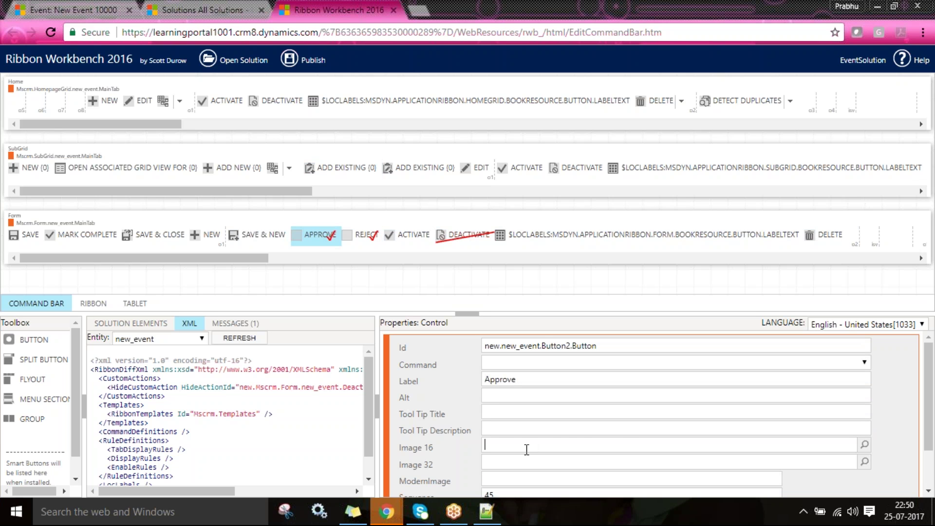
{"action": "key", "text": "ctrl+v"}
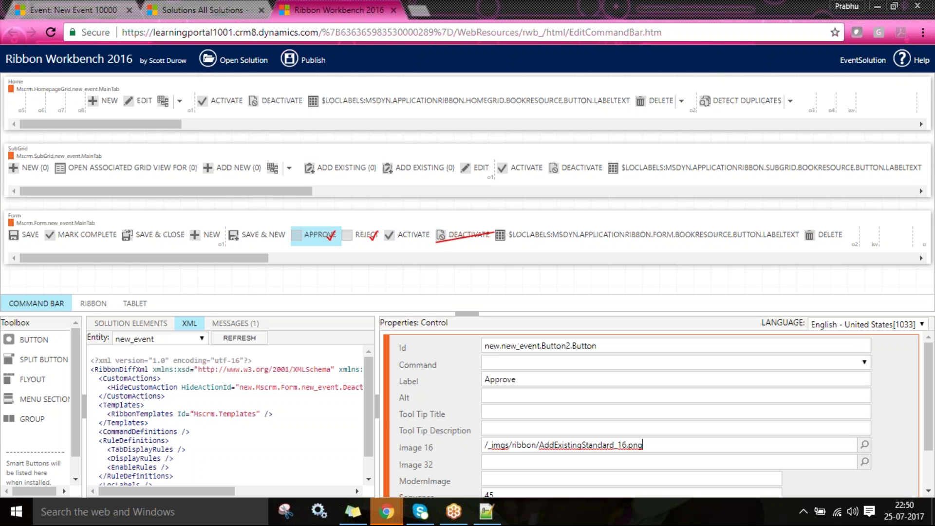
Copy the Image 32 path /_imgs/ribbon/AddExistingStandard_32.png from SubGrid's first Add Existing button to the Form's Approve button
{"action": "left_click", "coordinate": [353, 173]}
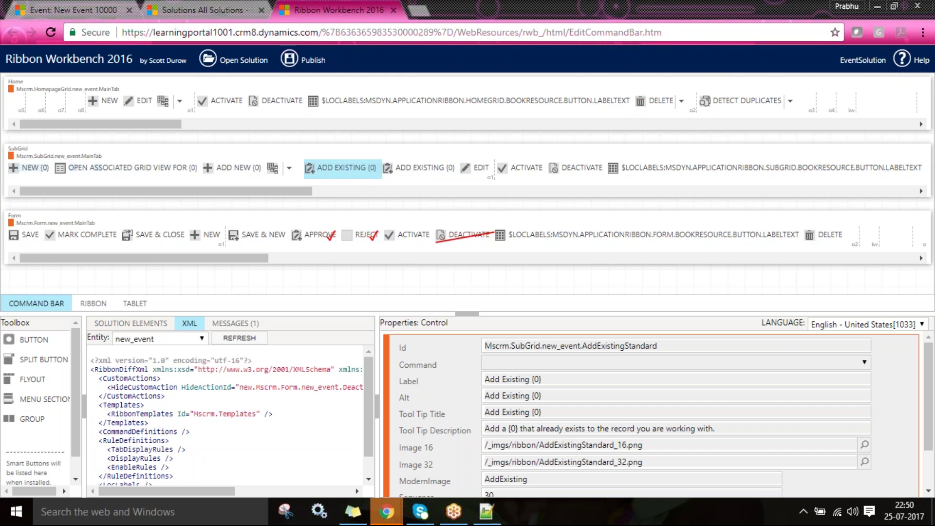
{"action": "triple_click", "coordinate": [670, 468]}
{"action": "key", "text": "ctrl+c"}
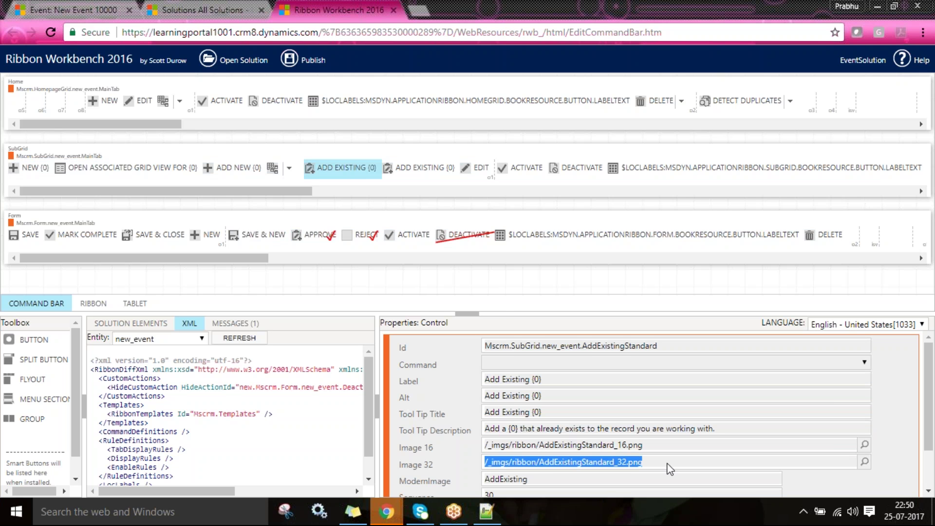
{"action": "left_click", "coordinate": [313, 239]}
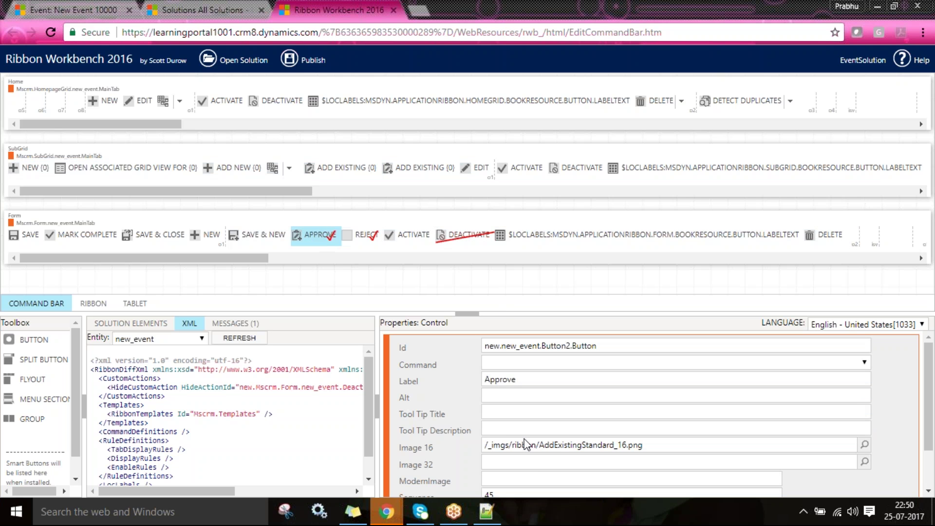
{"action": "key", "text": "ctrl+v"}
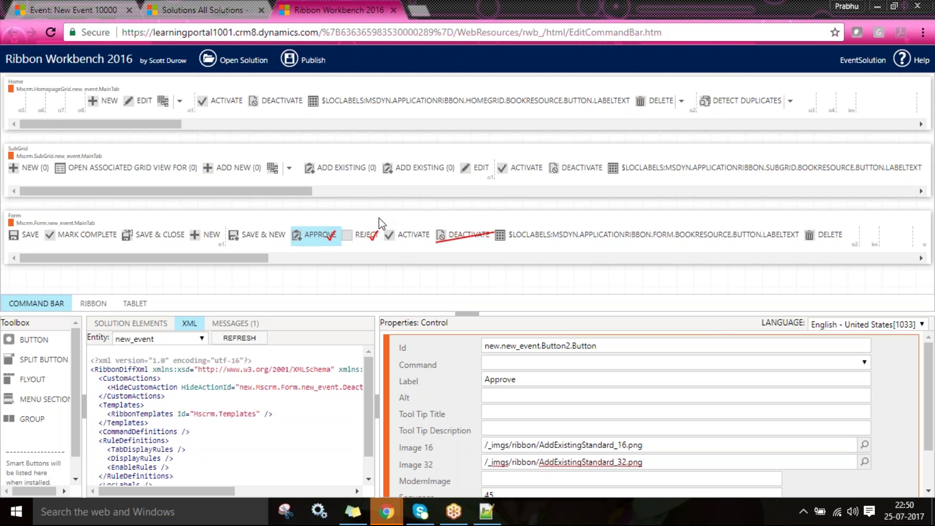
Copy the Image 16 path /_imgs/ribbon/Deactivate_16.png from the Form's Deactivate button to the Reject button
{"action": "left_click", "coordinate": [466, 234]}
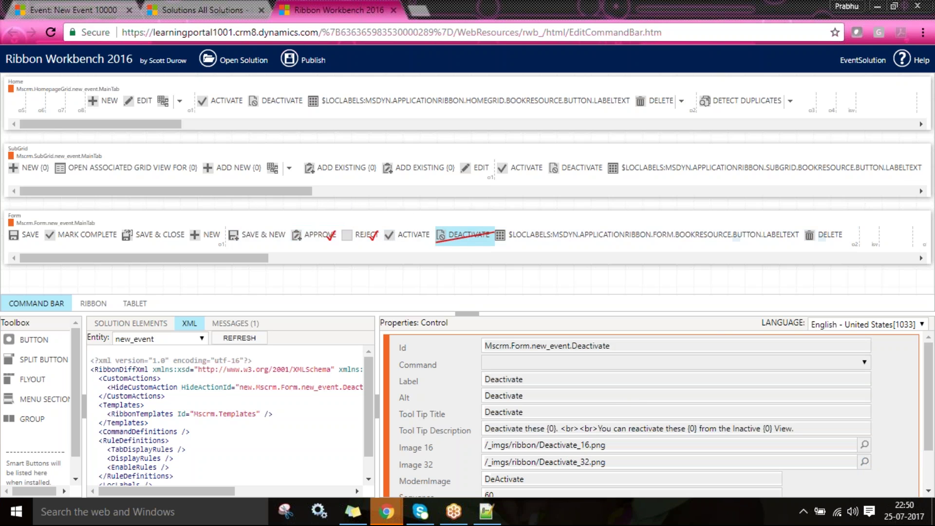
{"action": "triple_click", "coordinate": [624, 448]}
{"action": "key", "text": "ctrl+c"}
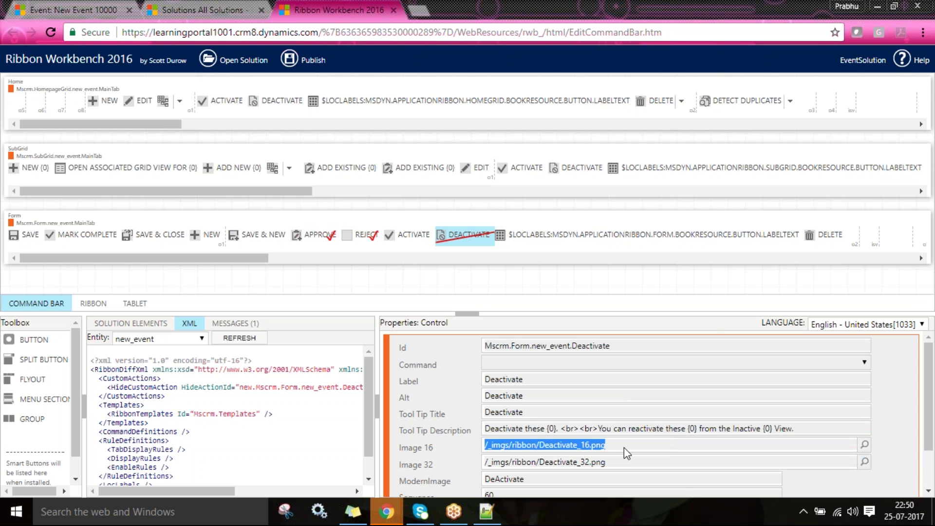
{"action": "left_click", "coordinate": [371, 239]}
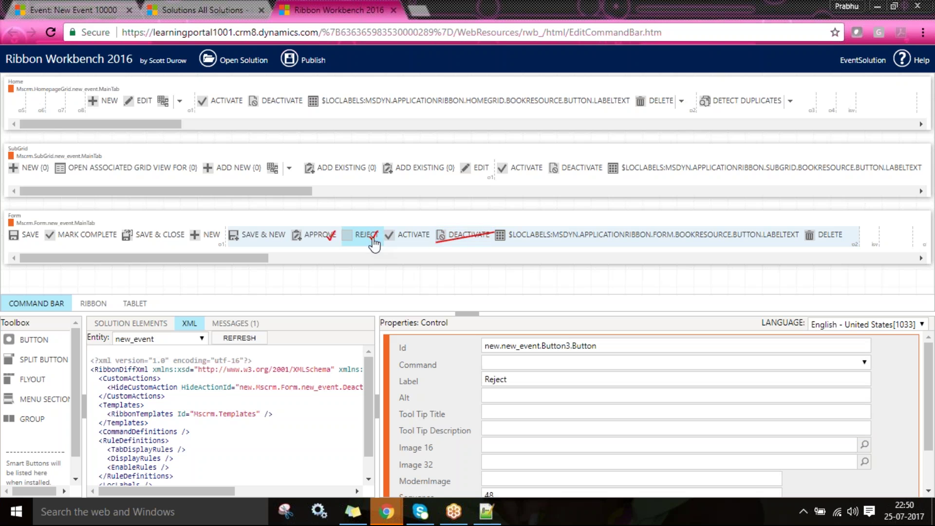
{"action": "left_click", "coordinate": [526, 445]}
{"action": "key", "text": "ctrl+v"}
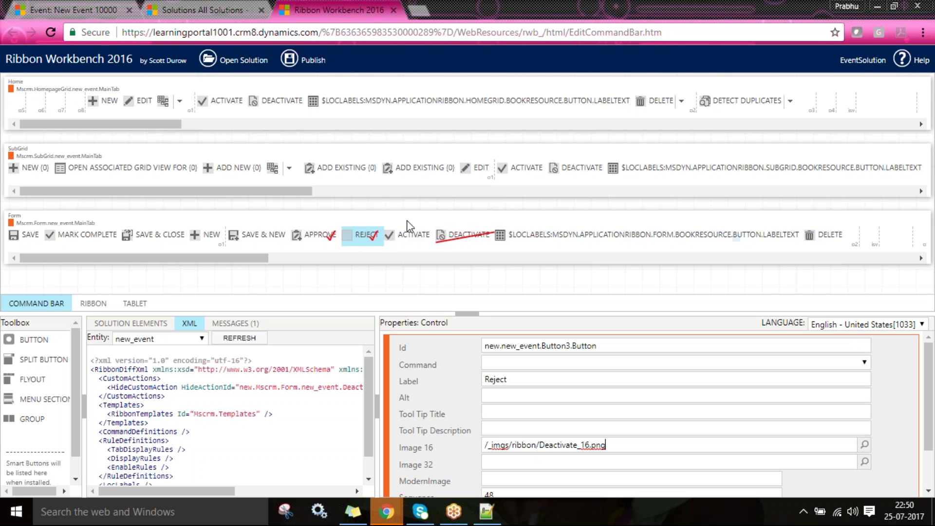
Copy the Image 32 path /_imgs/ribbon/Deactivate_32.png from the Form's Deactivate button to the Reject button
{"action": "left_click", "coordinate": [465, 240]}
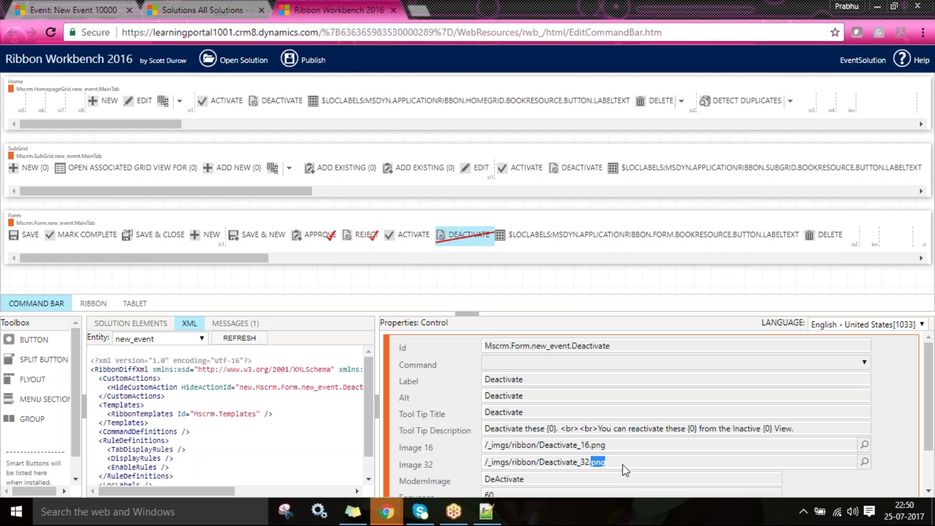
{"action": "key", "text": "ctrl+a"}
{"action": "key", "text": "ctrl+c"}
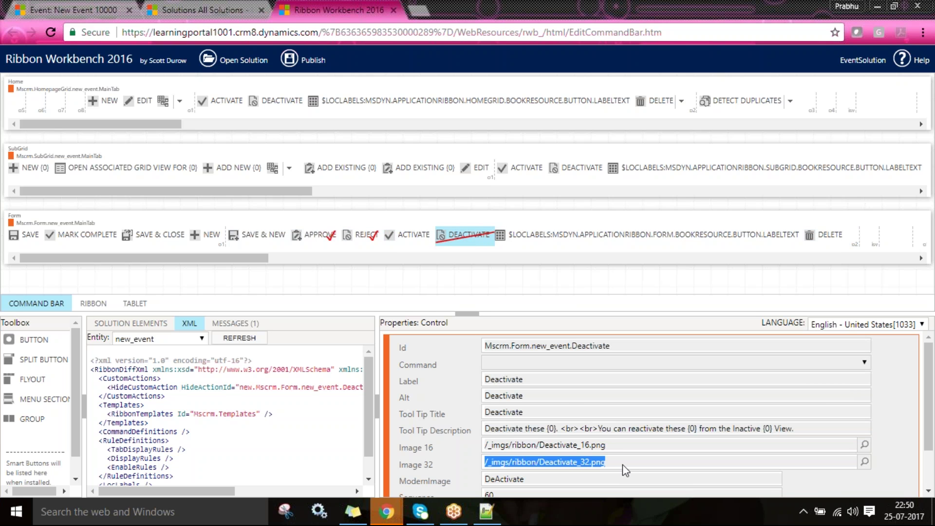
{"action": "left_click", "coordinate": [365, 237]}
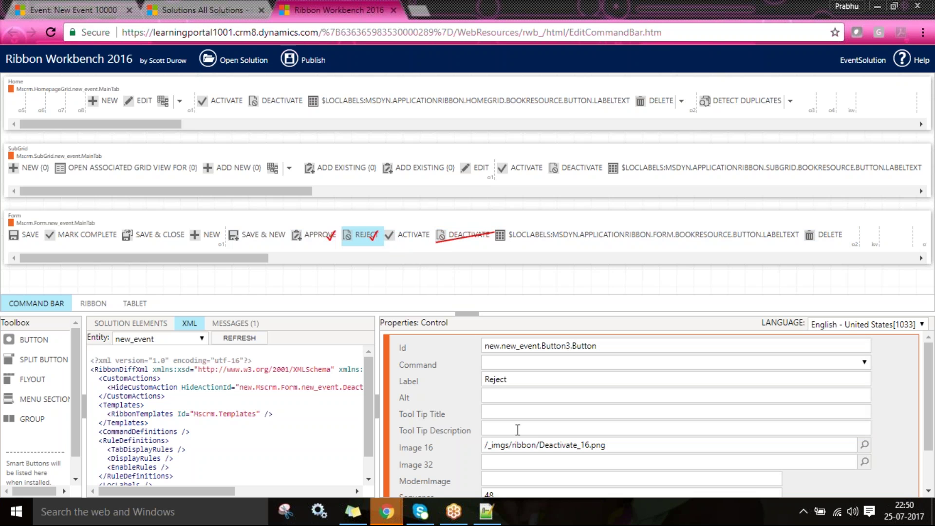
{"action": "left_click", "coordinate": [527, 462]}
{"action": "key", "text": "ctrl+v"}
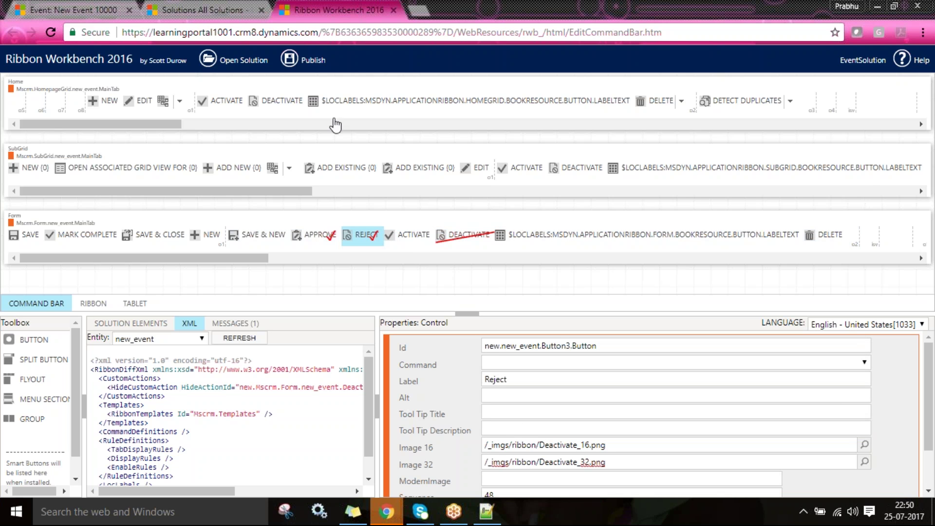
Examine the command bars of the New Event 10000 form and the Active Event list in Dynamics 365, and return to Ribbon Workbench
{"action": "left_click", "coordinate": [364, 289]}
{"action": "mouse_move", "coordinate": [929, 359]}
{"action": "left_mouse_down"}
{"action": "mouse_move", "coordinate": [929, 375]}
{"action": "mouse_move", "coordinate": [928, 357]}
{"action": "left_mouse_up"}
{"action": "left_click", "coordinate": [53, 8]}
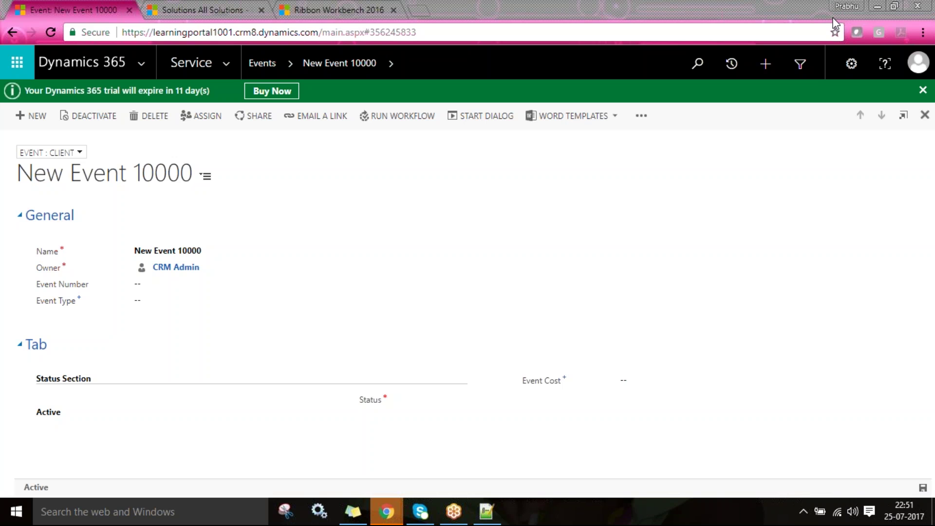
{"action": "left_click", "coordinate": [341, 8]}
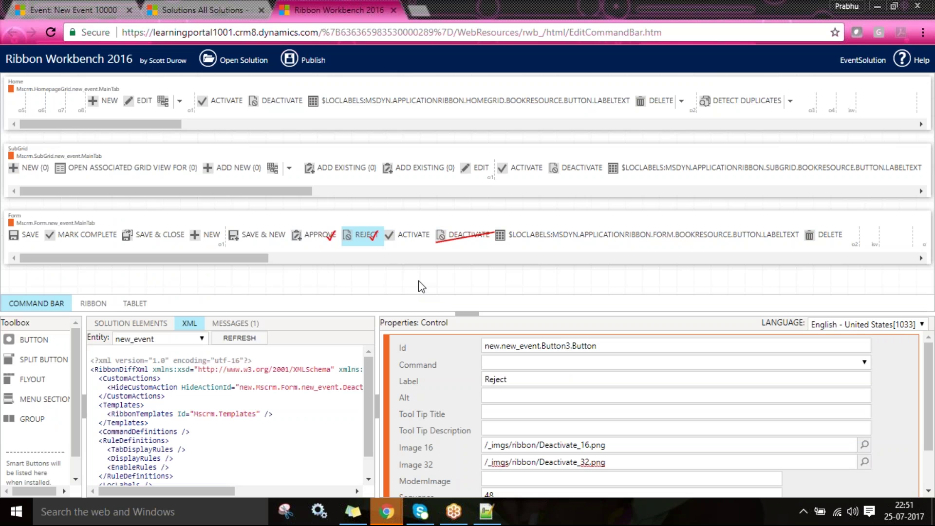
{"action": "left_click", "coordinate": [73, 10]}
{"action": "left_click", "coordinate": [261, 67]}
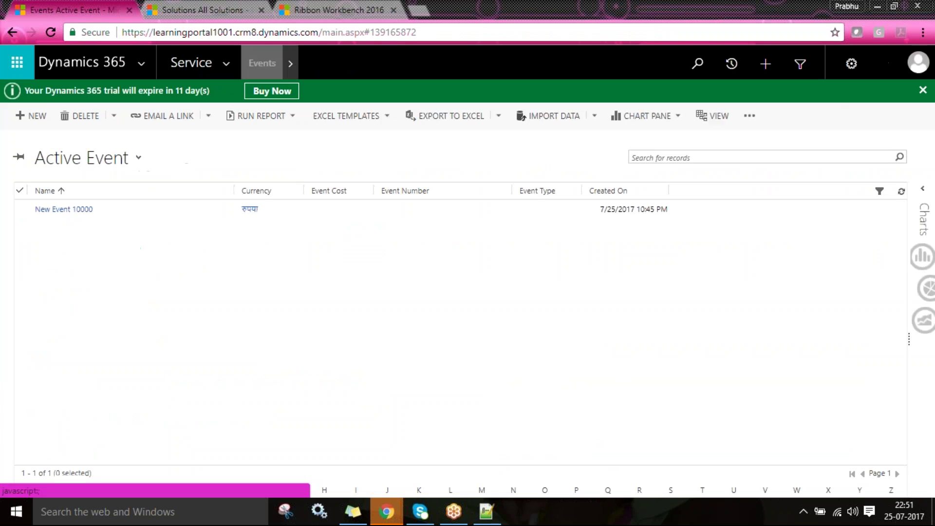
{"action": "left_click", "coordinate": [151, 214]}
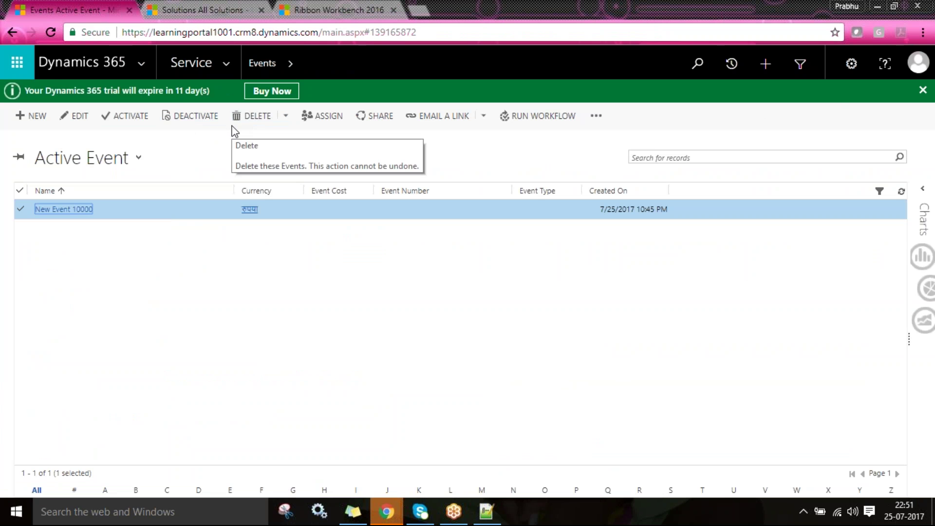
{"action": "double_click", "coordinate": [194, 210]}
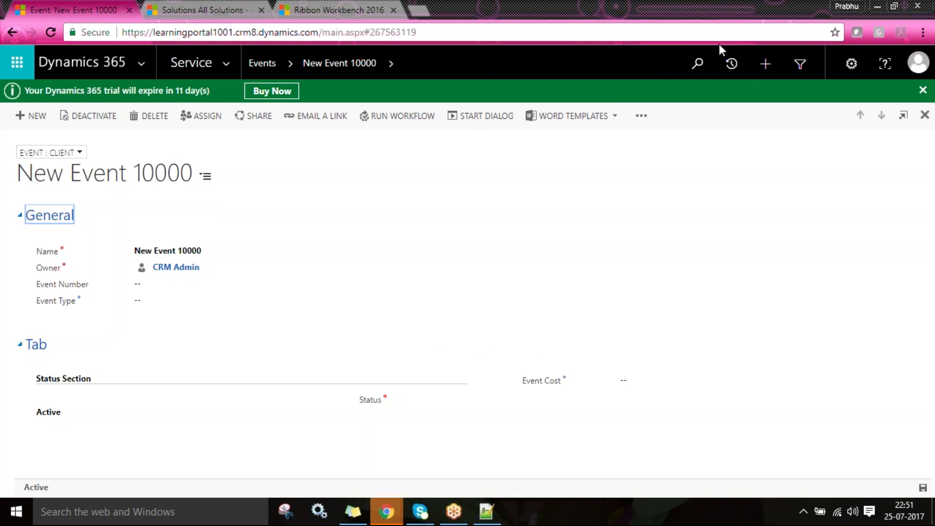
{"action": "left_click", "coordinate": [344, 8]}
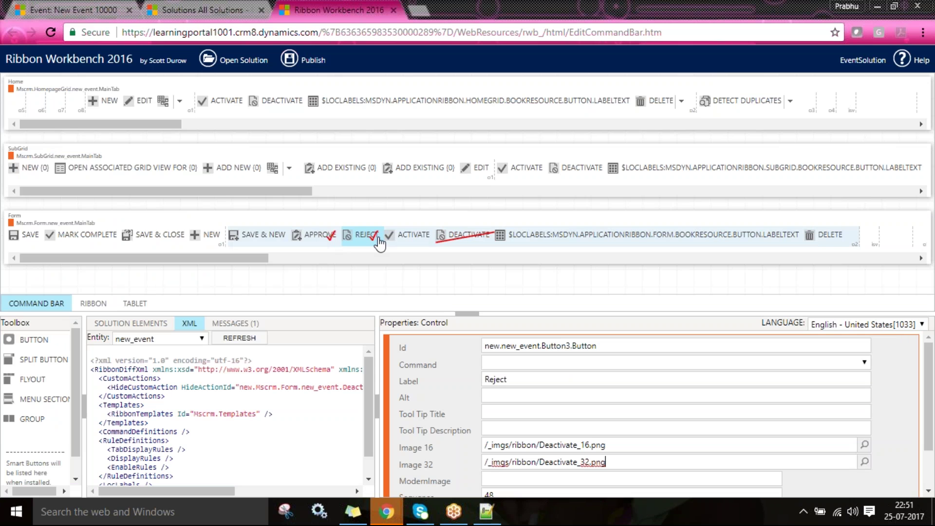
Refresh the new_event ribbon XML and copy all of it into a new Notepad++ document
{"action": "left_click", "coordinate": [231, 341]}
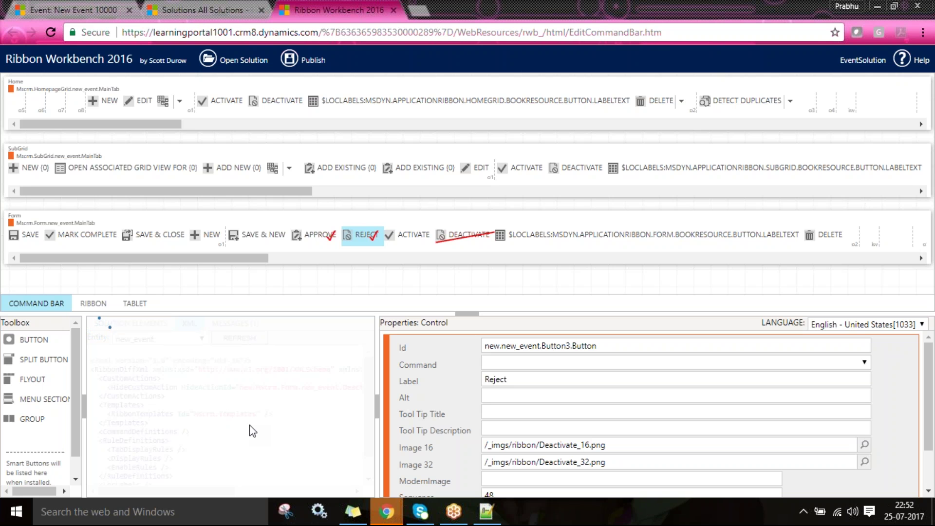
{"action": "left_click", "coordinate": [295, 423]}
{"action": "key", "text": "ctrl+a"}
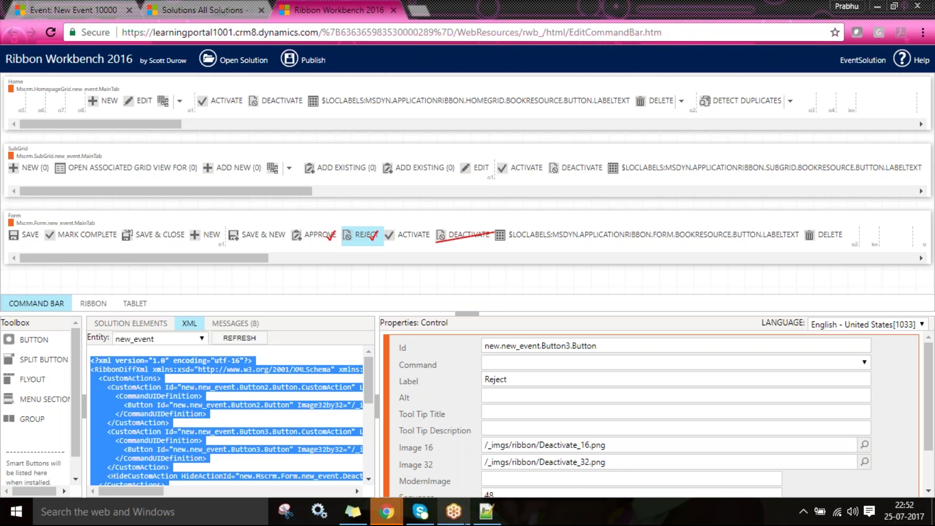
{"action": "left_click", "coordinate": [487, 512]}
{"action": "left_click", "coordinate": [495, 323]}
{"action": "key", "text": "ctrl+n"}
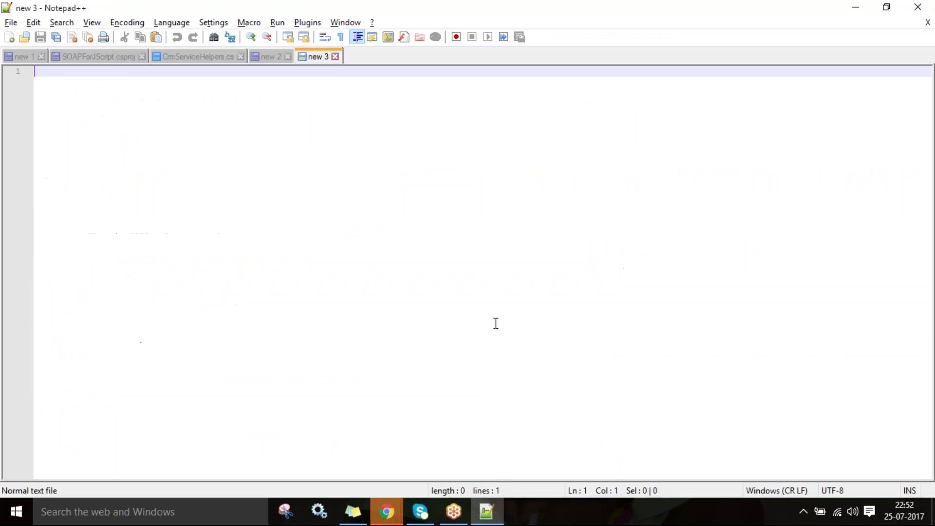
{"action": "key", "text": "ctrl+v"}
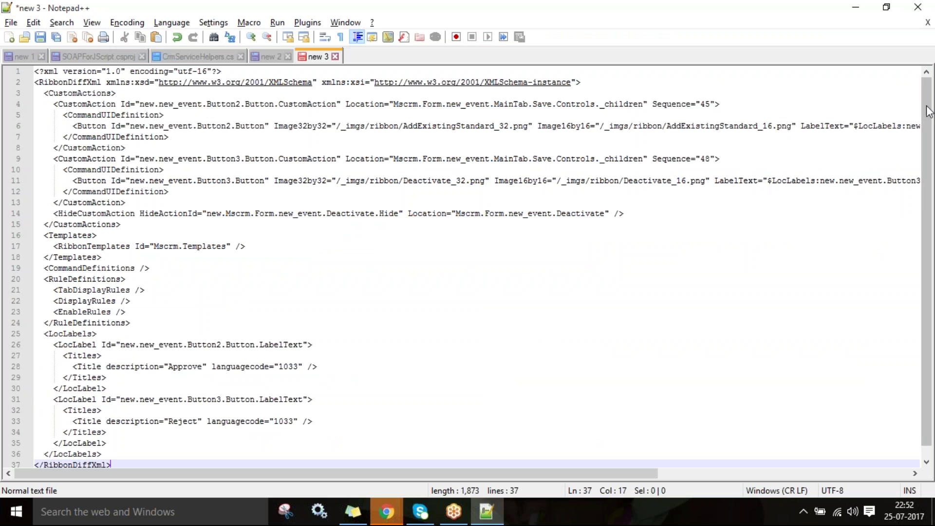
Delete the second XML block and the blank lines above it from the "new 2" document, keeping the original XML
{"action": "left_click", "coordinate": [261, 59]}
{"action": "left_click", "coordinate": [154, 440]}
{"action": "key", "text": "shift+Up"}
{"action": "key", "text": "shift+Up"}
{"action": "key", "text": "shift+Up"}
{"action": "key", "text": "shift+Up"}
{"action": "key", "text": "shift+Up"}
{"action": "key", "text": "shift+Up"}
{"action": "key", "text": "shift+Up"}
{"action": "key", "text": "shift+Up"}
{"action": "key", "text": "shift+Up"}
{"action": "key", "text": "shift+Up"}
{"action": "key", "text": "shift+Up"}
{"action": "key", "text": "shift+Up"}
{"action": "key", "text": "shift+Up"}
{"action": "key", "text": "shift+Up"}
{"action": "key", "text": "shift+Up"}
{"action": "key", "text": "shift+Up"}
{"action": "key", "text": "shift+Up"}
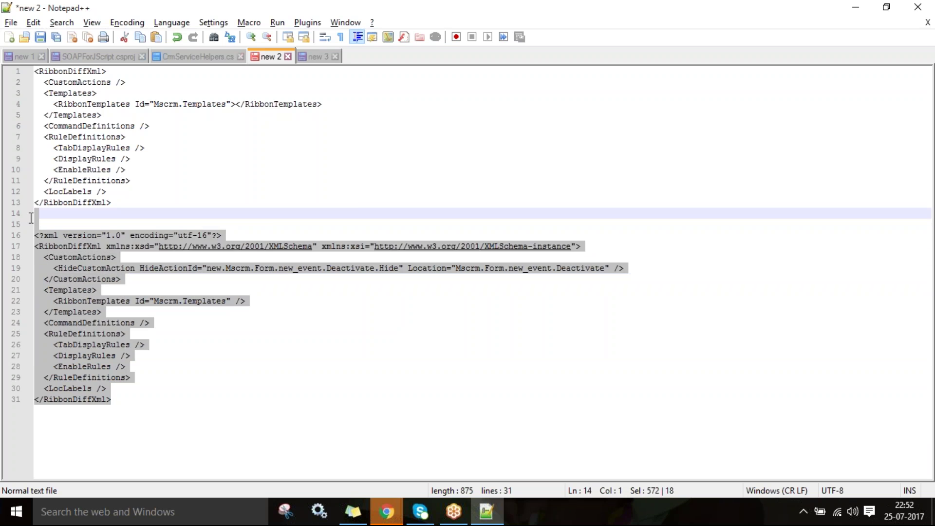
{"action": "key", "text": "Delete"}
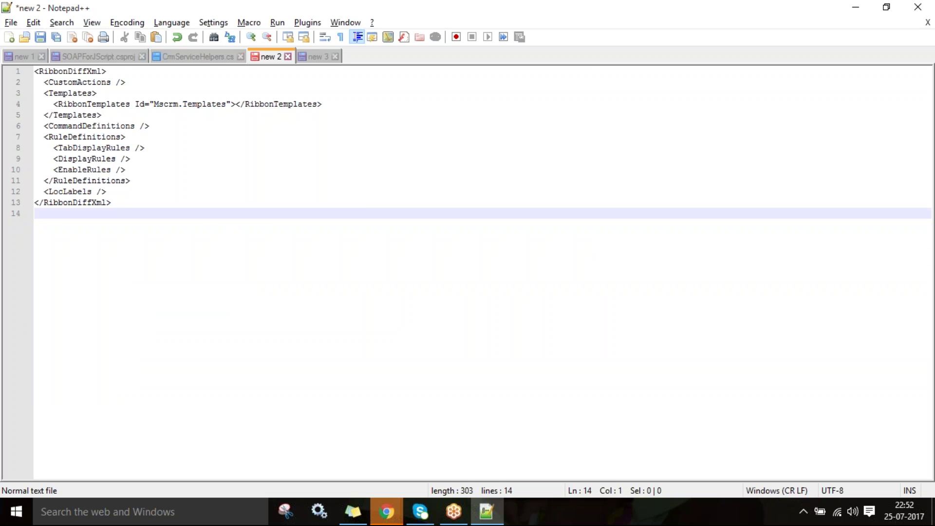
Examine the two custom Button elements and the HideCustomAction line in the "new 3" document, and return to Ribbon Workbench
{"action": "left_click", "coordinate": [317, 57]}
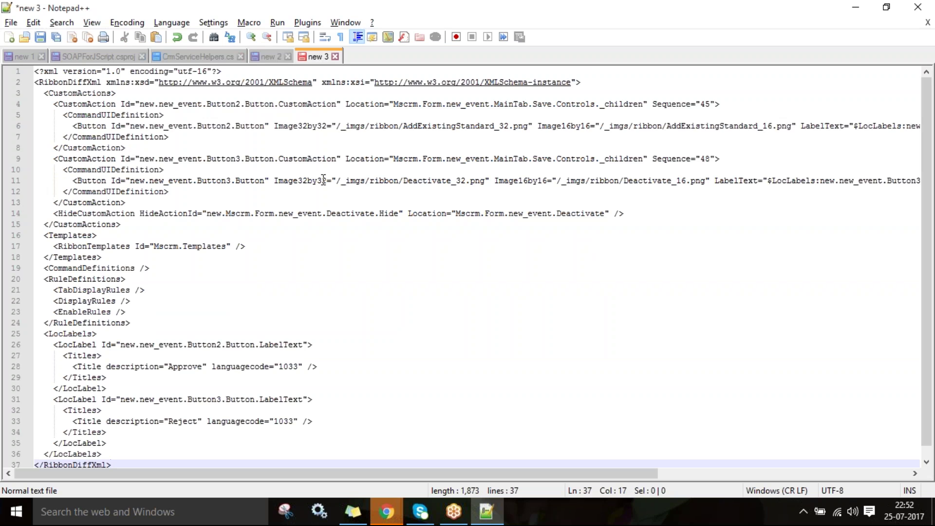
{"action": "left_click", "coordinate": [63, 126]}
{"action": "left_click_drag", "start_coordinate": [63, 125], "coordinate": [342, 125]}
{"action": "left_click_drag", "start_coordinate": [59, 180], "coordinate": [168, 192]}
{"action": "left_click", "coordinate": [219, 233]}
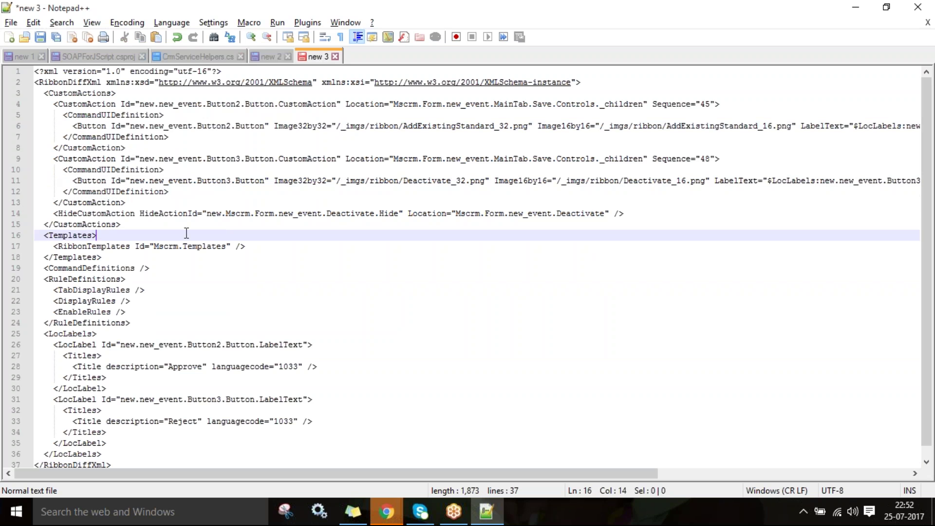
{"action": "left_click_drag", "start_coordinate": [54, 214], "coordinate": [175, 213]}
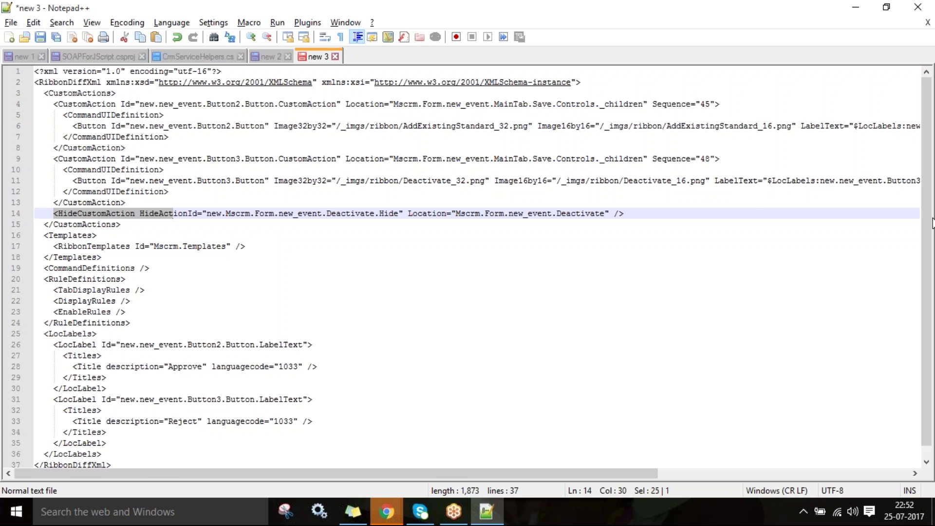
{"action": "key", "text": "alt+Tab"}
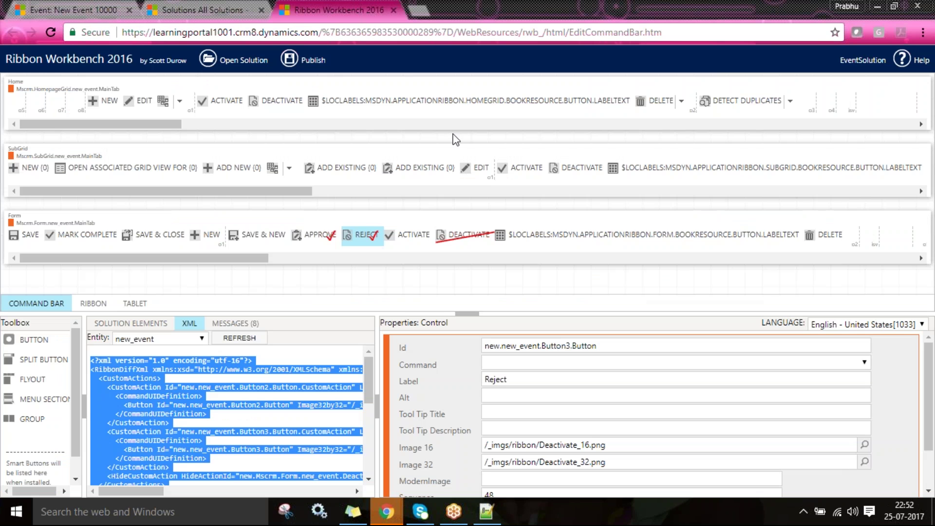
{"action": "left_click", "coordinate": [410, 285]}
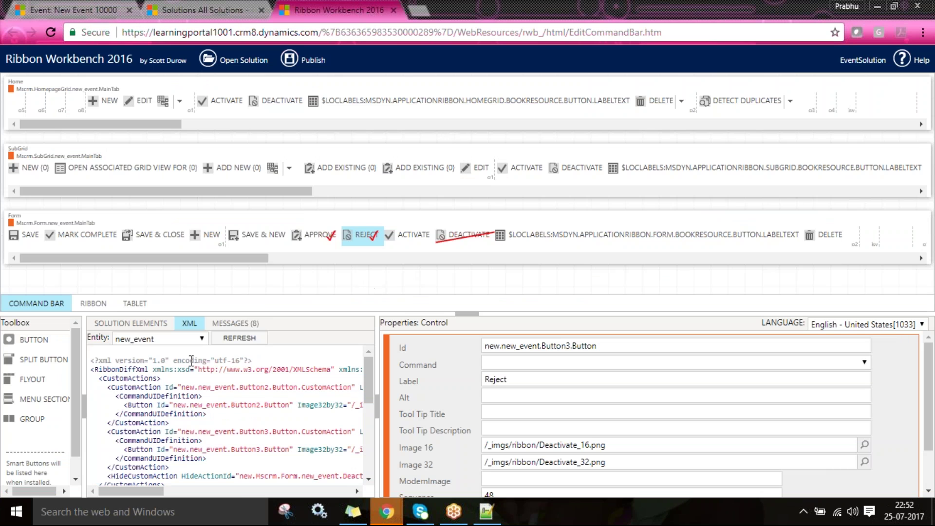
Switch to Dynamics 365, create and save an event record named "test event 1000111", and return to Ribbon Workbench
{"action": "left_click", "coordinate": [109, 10]}
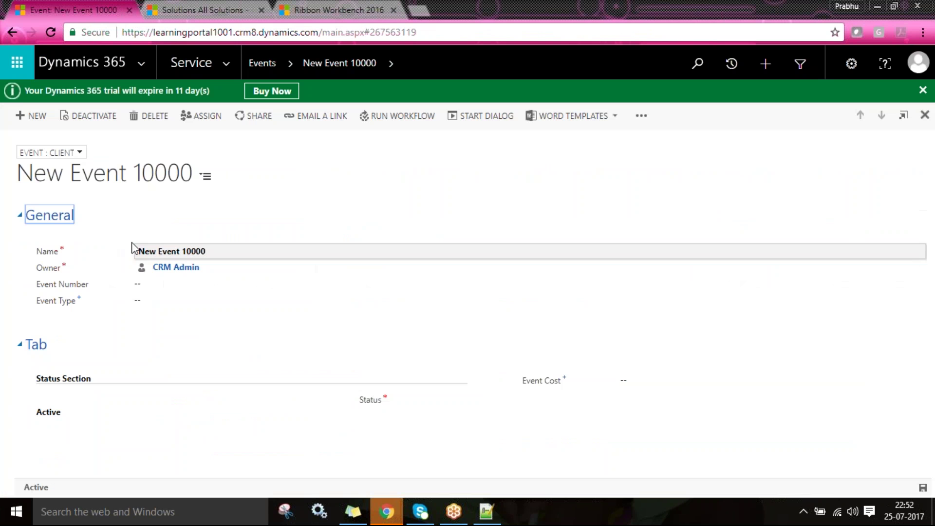
{"action": "left_click", "coordinate": [37, 116]}
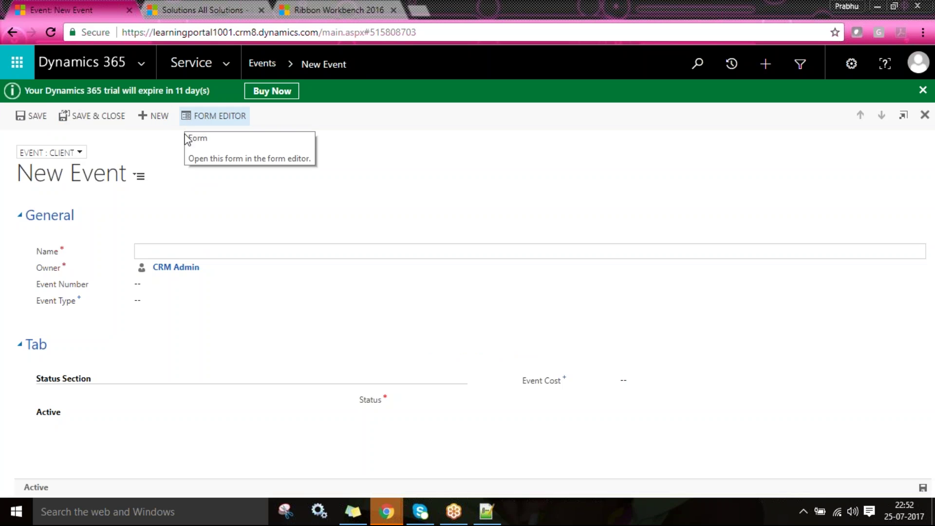
{"action": "type", "text": "test event 1000111"}
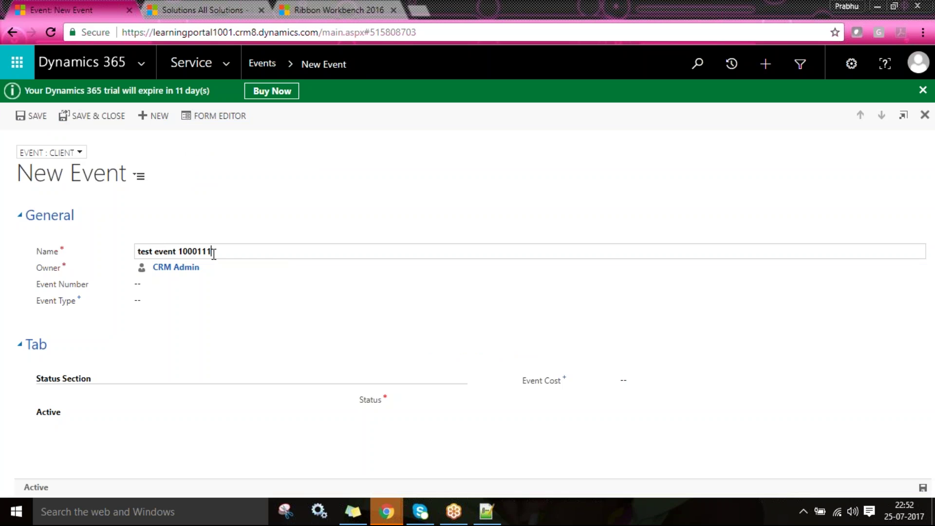
{"action": "left_click", "coordinate": [360, 311]}
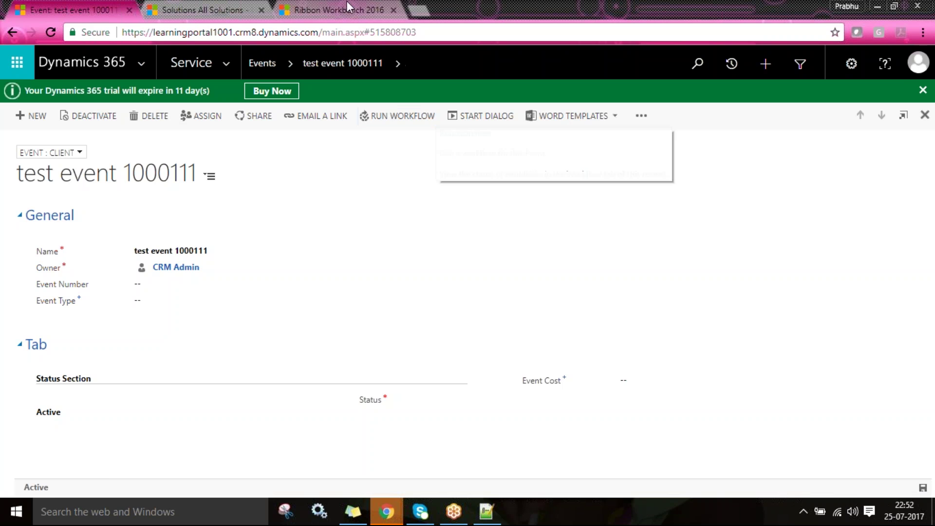
{"action": "left_click", "coordinate": [326, 2]}
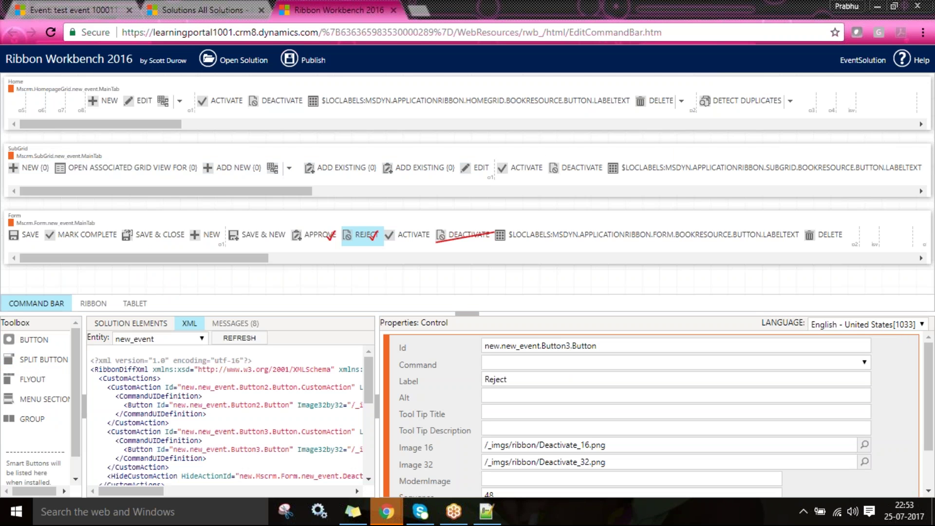
Show the solution elements of new_event and collapse the Buttons and Hide Actions groups
{"action": "left_click", "coordinate": [131, 323]}
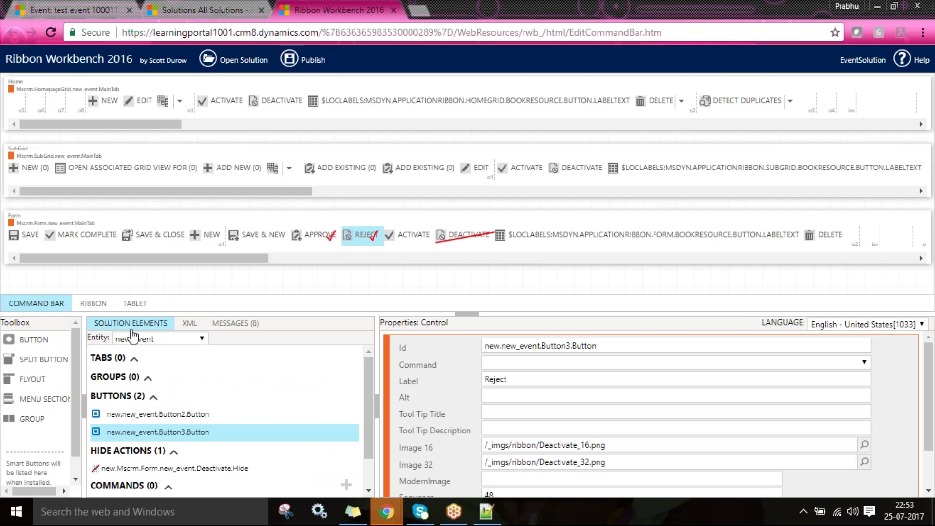
{"action": "left_click", "coordinate": [151, 399]}
{"action": "left_click", "coordinate": [170, 418]}
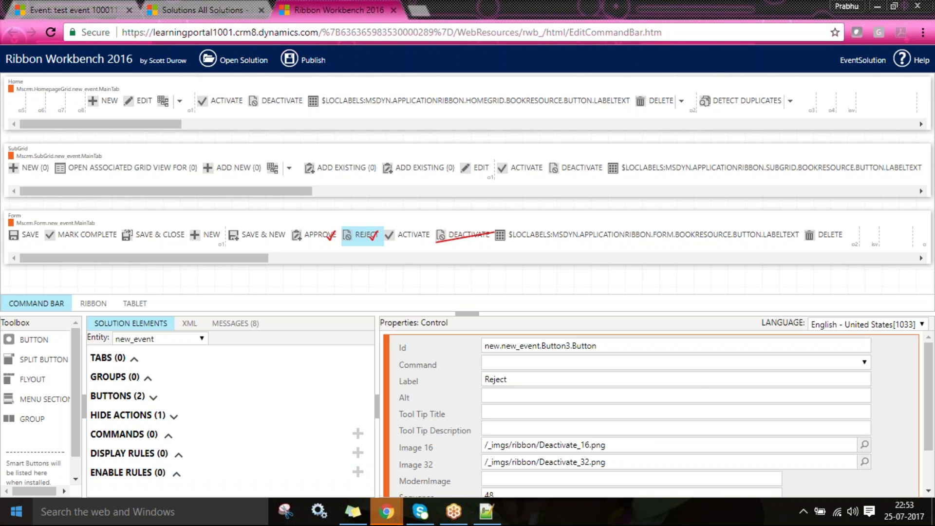
Open Microsoft Word 2010, dismiss the activation wizard, and expand the minimized ribbon
{"action": "key", "text": "super"}
{"action": "type", "text": "word"}
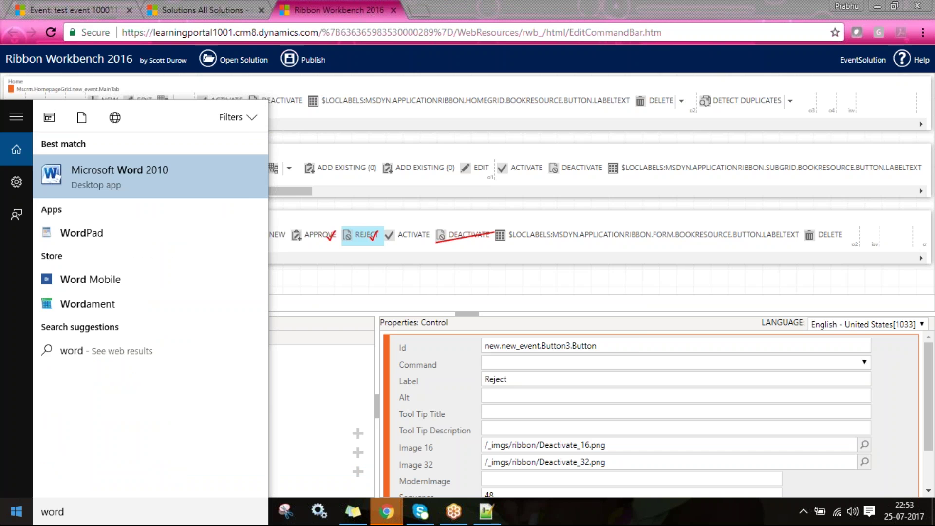
{"action": "key", "text": "Return"}
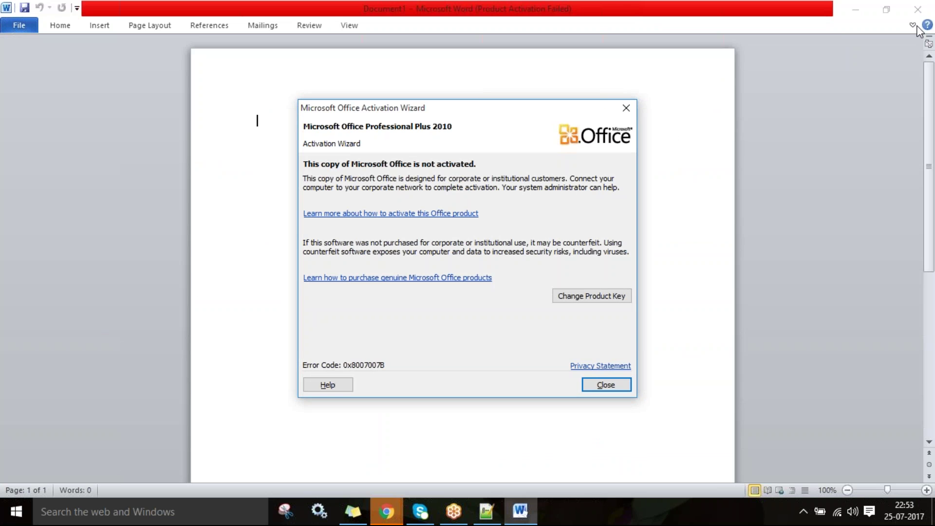
{"action": "left_click", "coordinate": [626, 108]}
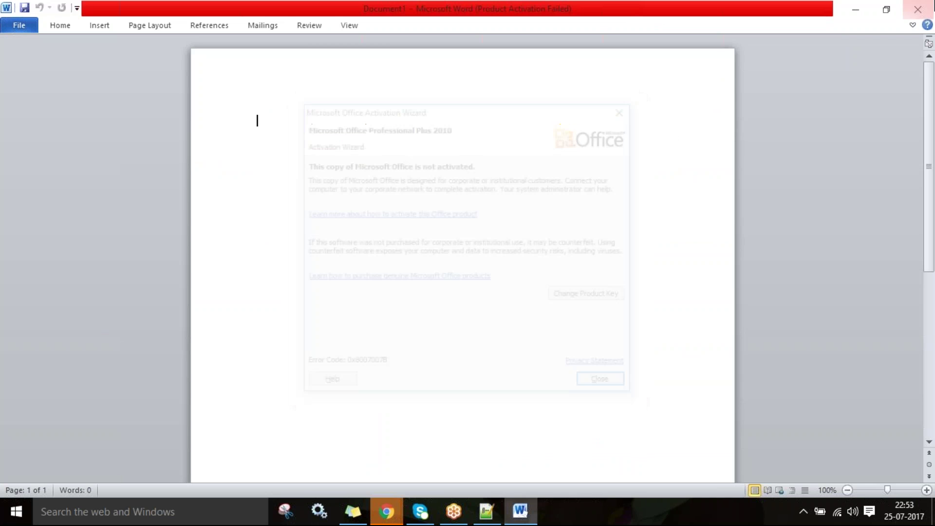
{"action": "left_click", "coordinate": [912, 27]}
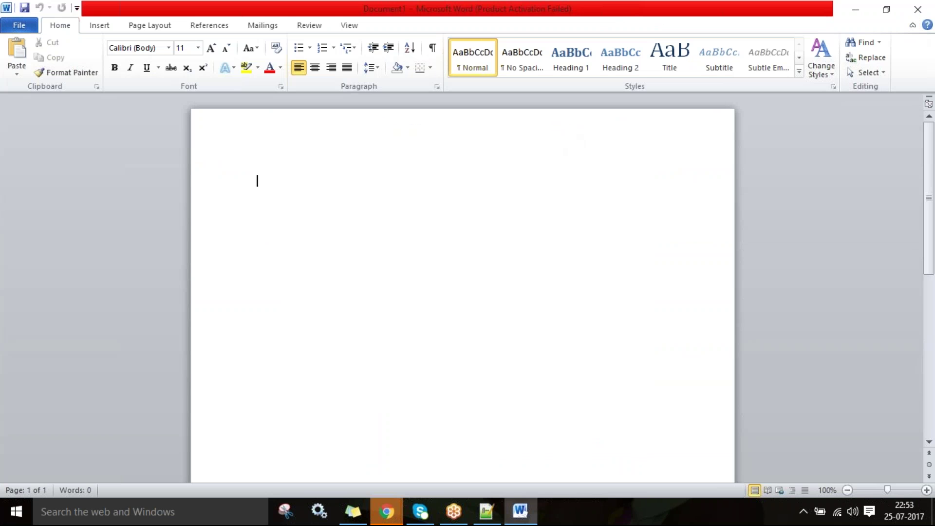
Enter the sample text "dafafasd" as the first paragraph of the blank Word document
{"action": "type", "text": "dafafasd"}
{"action": "key", "text": "Return"}
{"action": "key", "text": "Up"}
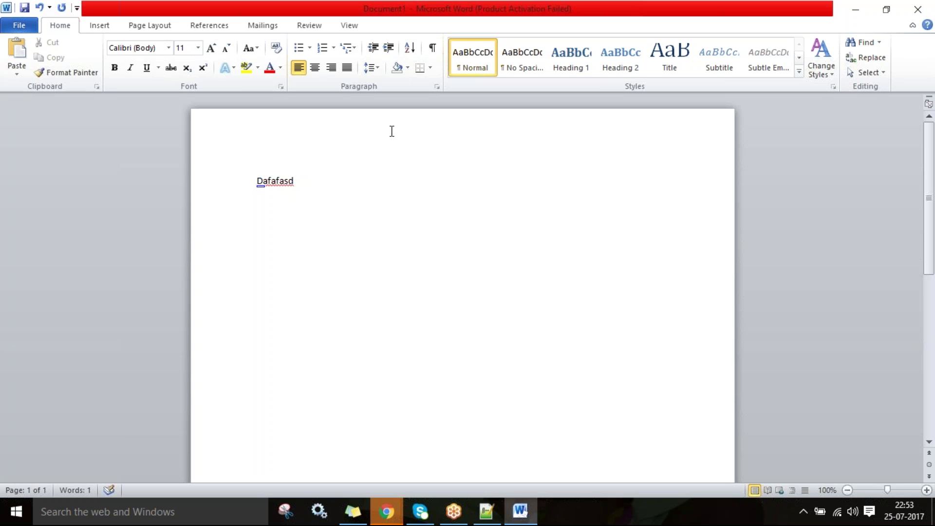
Examine Word's Insert, Page Layout, References, Mailings, Review and View commands, with and without part of the sample text selected
{"action": "left_click", "coordinate": [96, 27]}
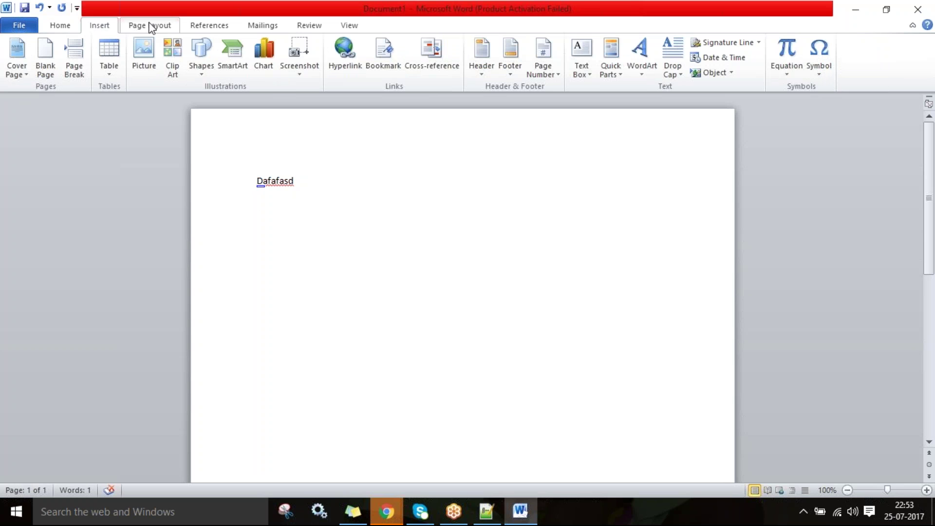
{"action": "left_click", "coordinate": [168, 27]}
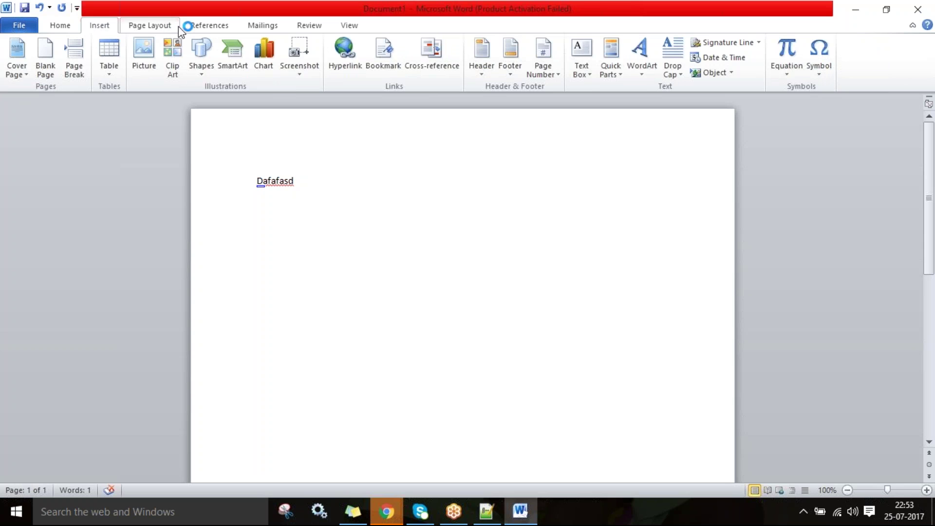
{"action": "left_click", "coordinate": [227, 26]}
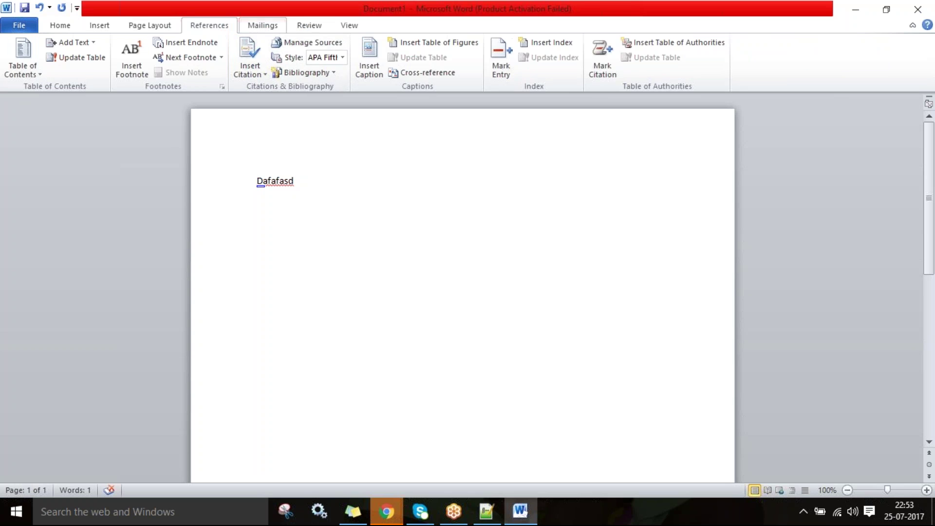
{"action": "left_click", "coordinate": [263, 25]}
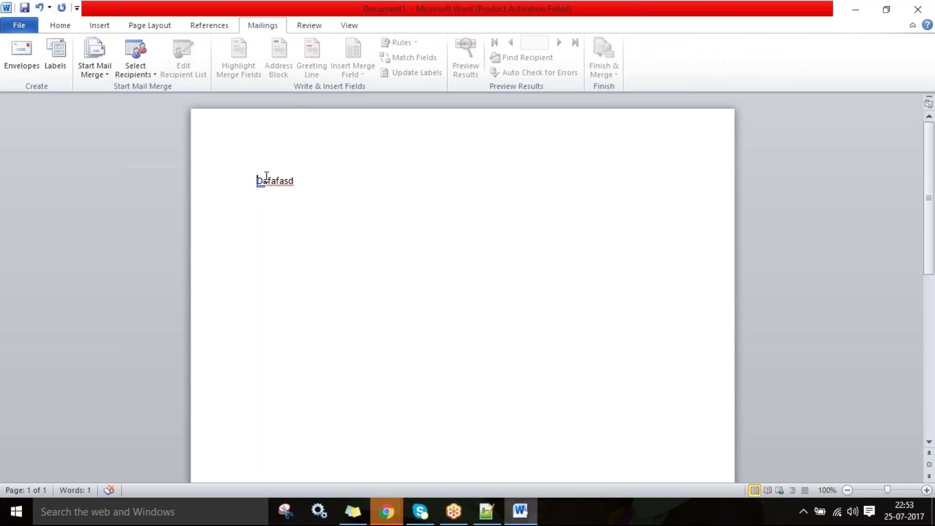
{"action": "left_click_drag", "start_coordinate": [266, 179], "coordinate": [288, 181]}
{"action": "left_click", "coordinate": [309, 25]}
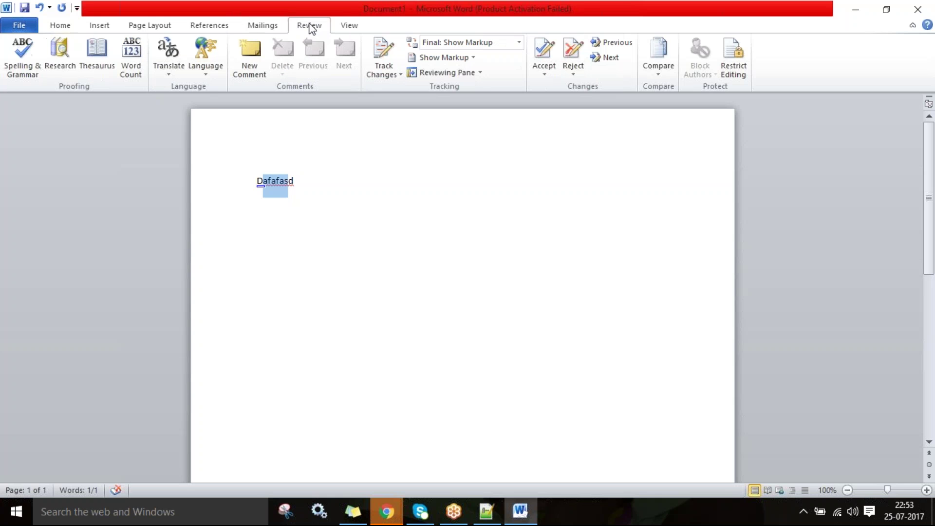
{"action": "left_click", "coordinate": [358, 201]}
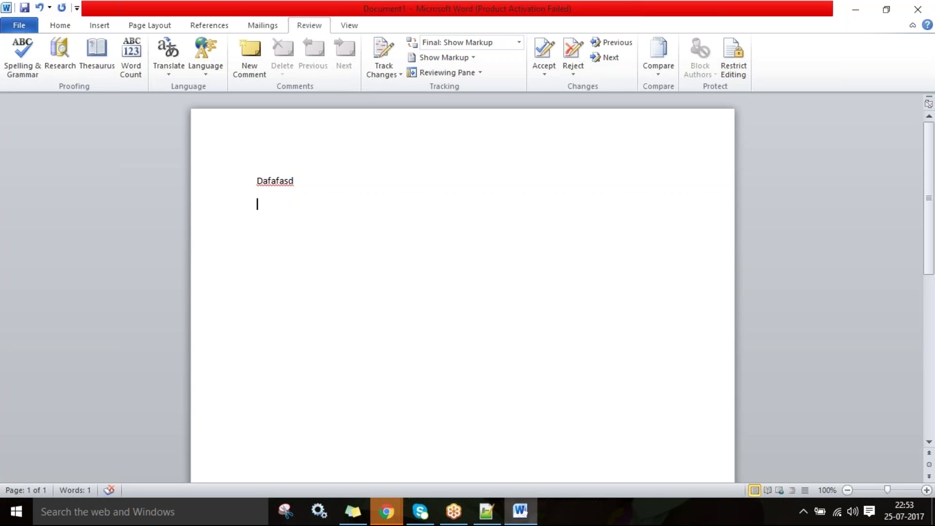
{"action": "left_click", "coordinate": [350, 27]}
{"action": "left_click", "coordinate": [213, 27]}
{"action": "left_click", "coordinate": [156, 25]}
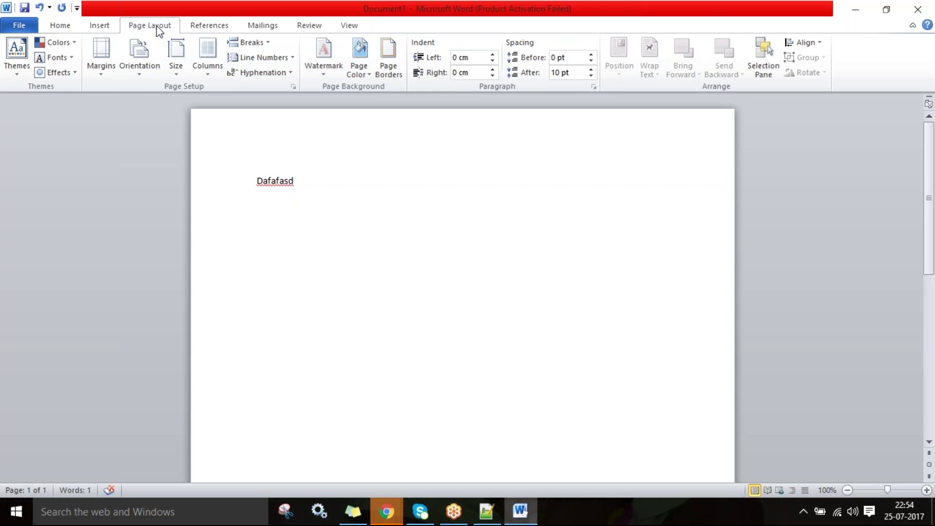
{"action": "left_click", "coordinate": [269, 29]}
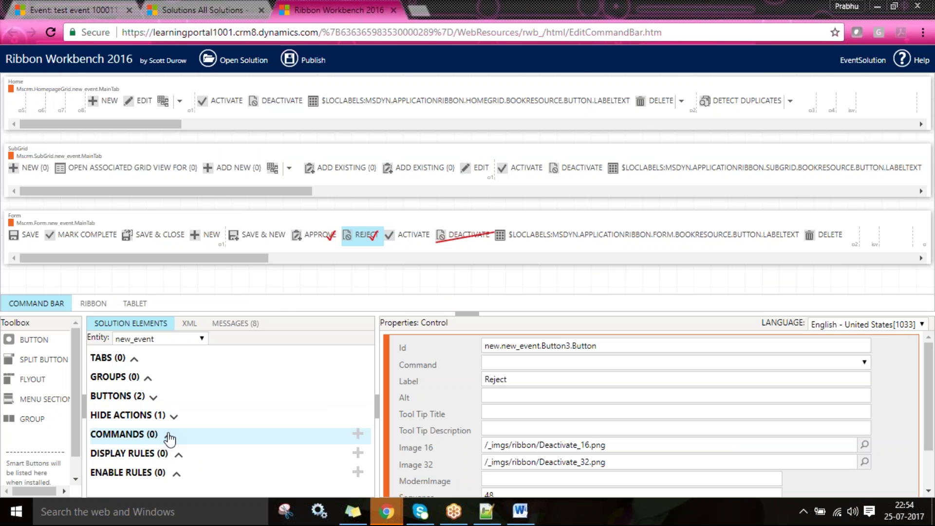
Switch to Ribbon Workbench and add a new command to the new_event solution elements
{"action": "right_click", "coordinate": [119, 438]}
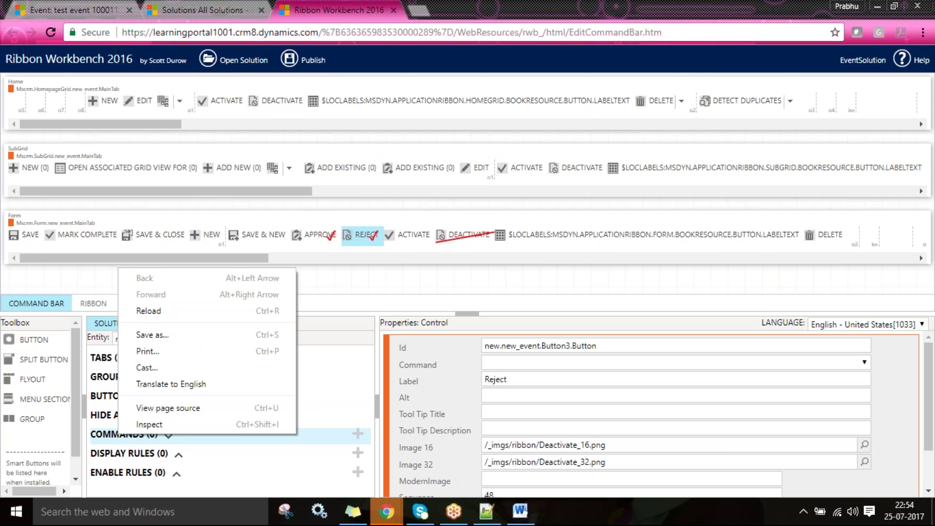
{"action": "left_click", "coordinate": [120, 445]}
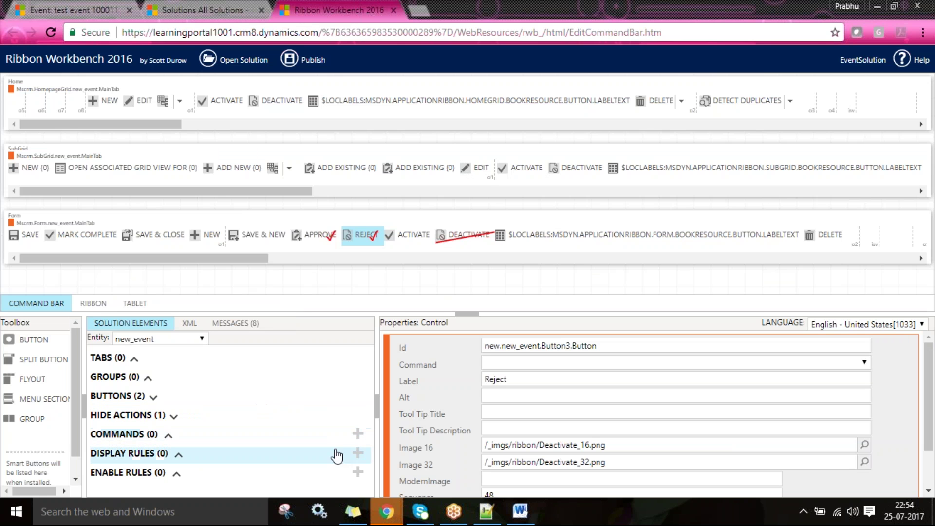
{"action": "left_click", "coordinate": [357, 434]}
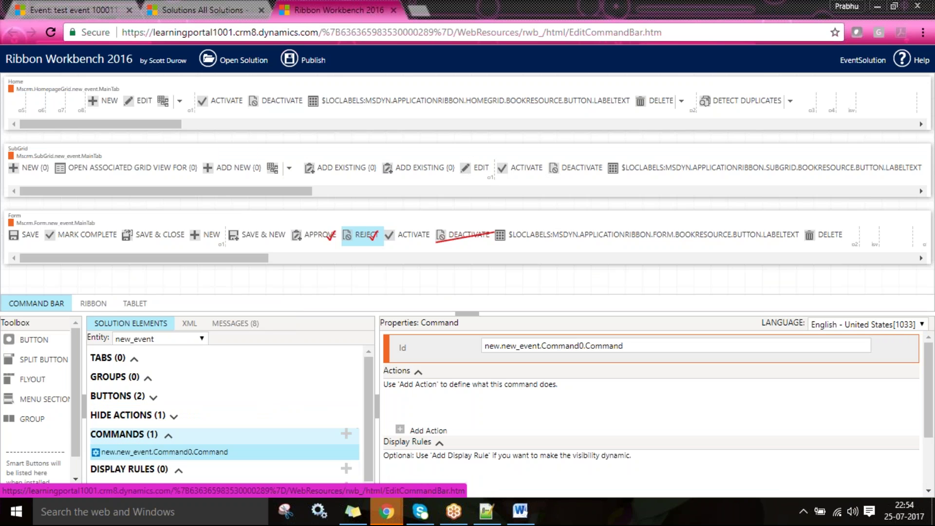
Collapse the new command's Actions and Enable Rules sections and add a new display rule to the command
{"action": "left_click", "coordinate": [418, 372]}
{"action": "left_click", "coordinate": [439, 396]}
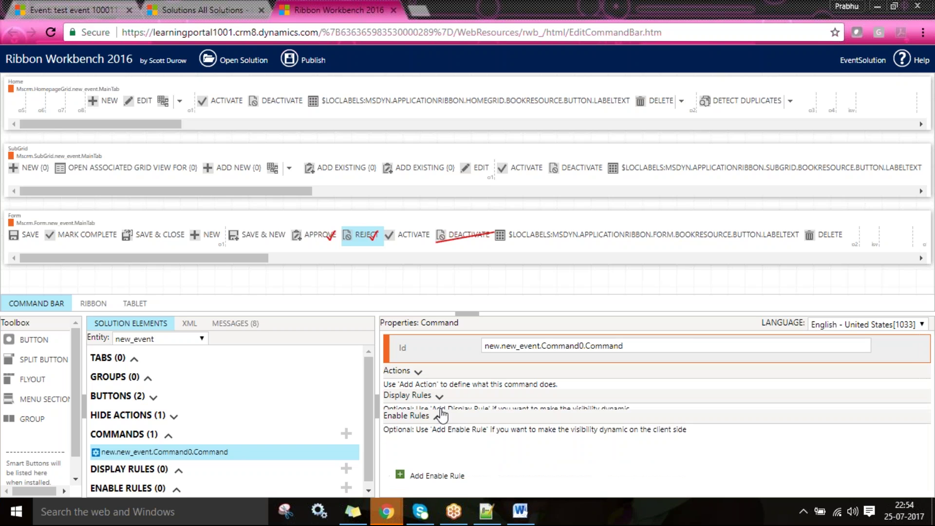
{"action": "left_click", "coordinate": [437, 412]}
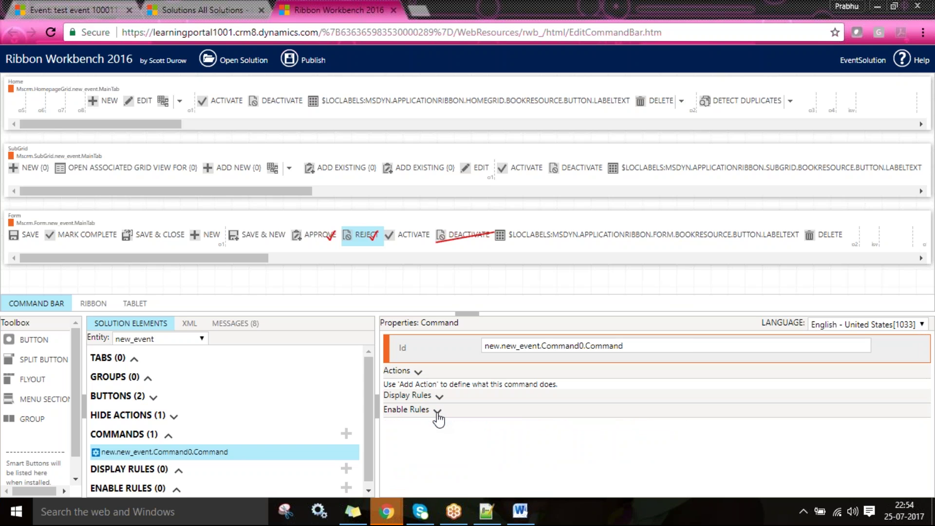
{"action": "left_click", "coordinate": [440, 397]}
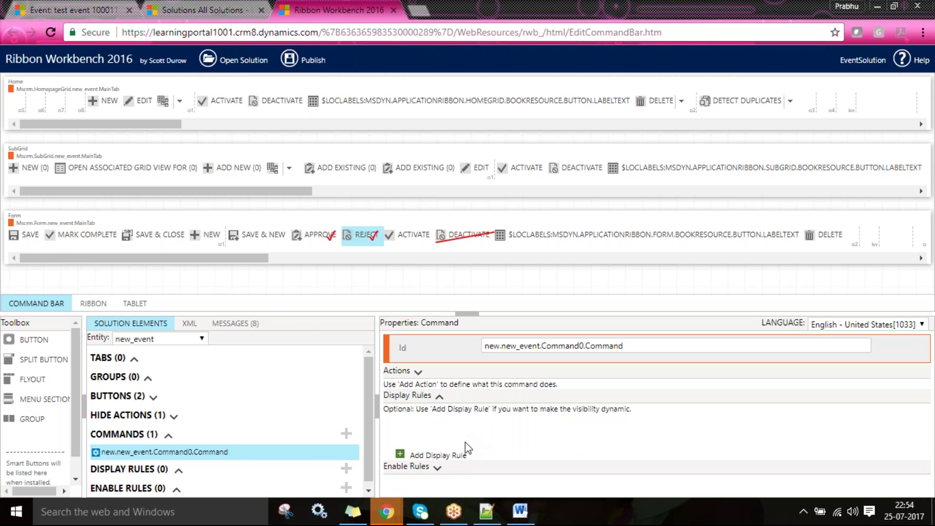
{"action": "left_click", "coordinate": [466, 458]}
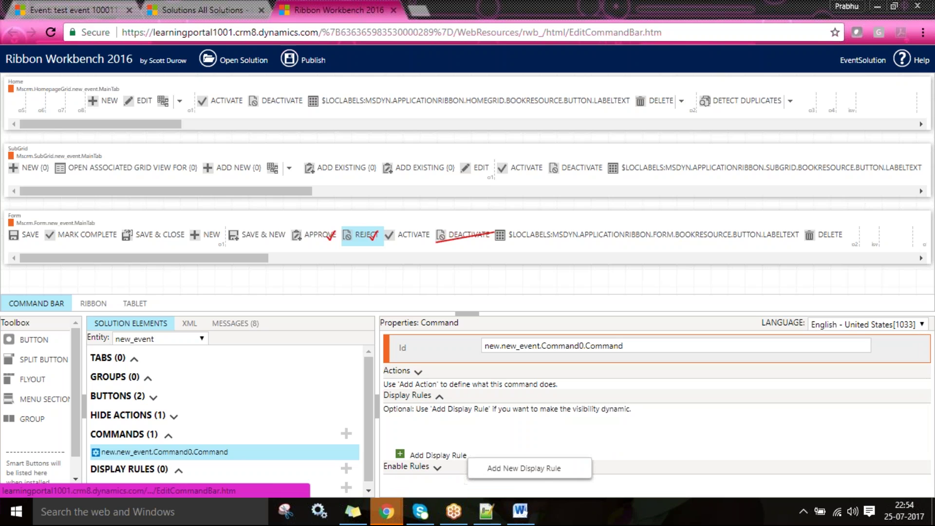
{"action": "left_click", "coordinate": [502, 473]}
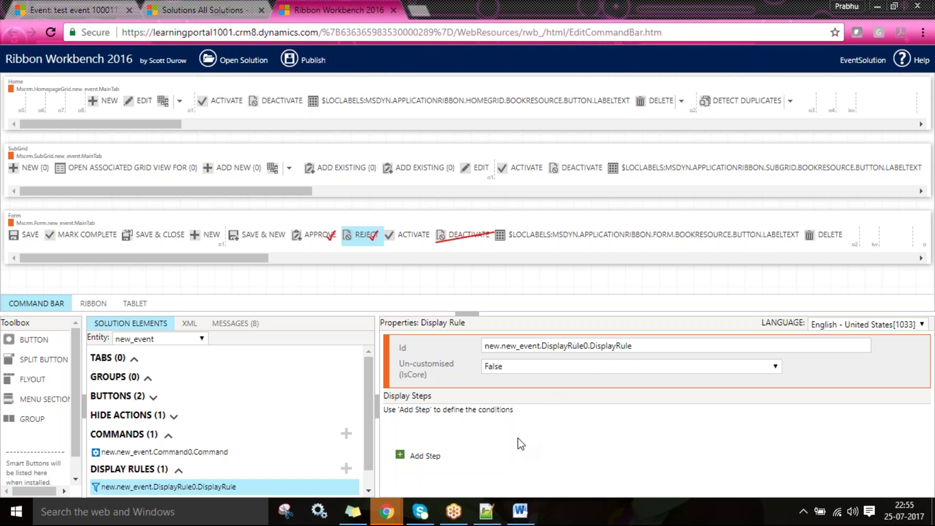
Add a FormStateRule step to the display rule with State Create and InvertResult True, and enlarge the properties area
{"action": "left_click", "coordinate": [431, 456]}
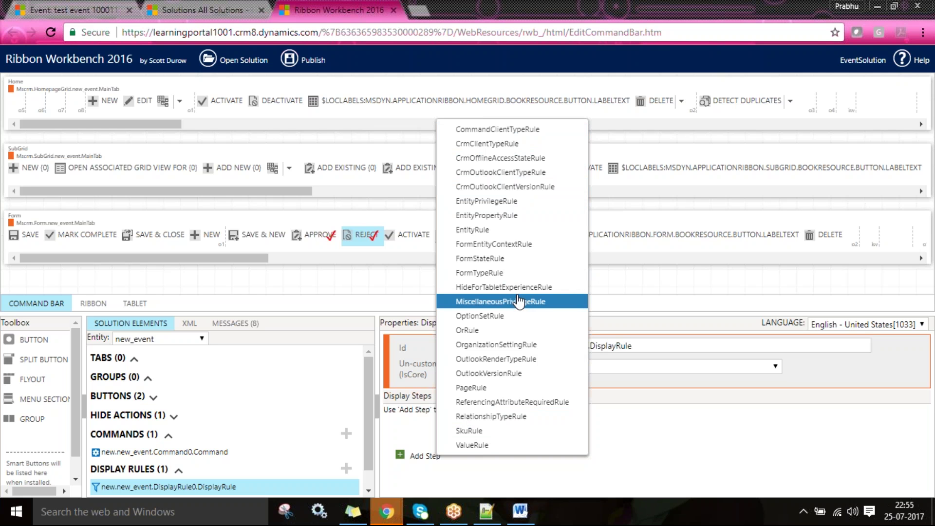
{"action": "left_click", "coordinate": [487, 258]}
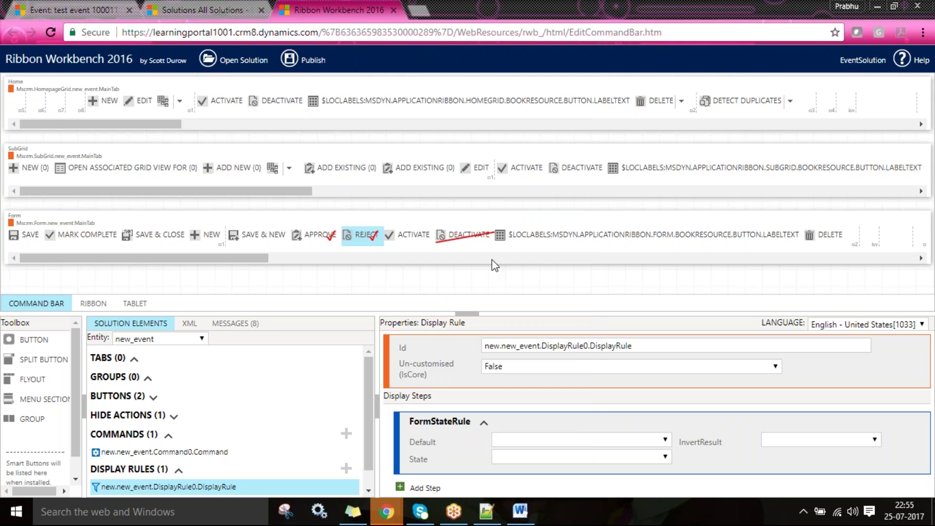
{"action": "left_click", "coordinate": [665, 457]}
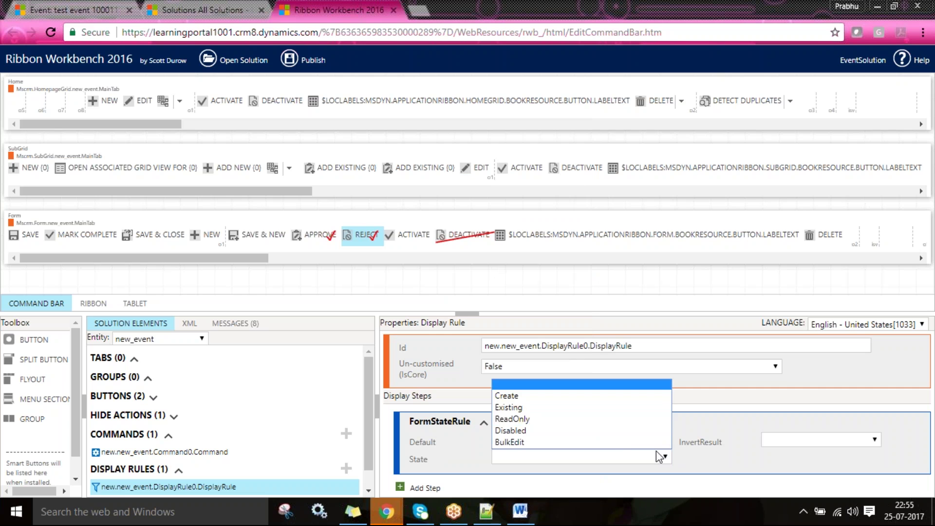
{"action": "left_click", "coordinate": [523, 396]}
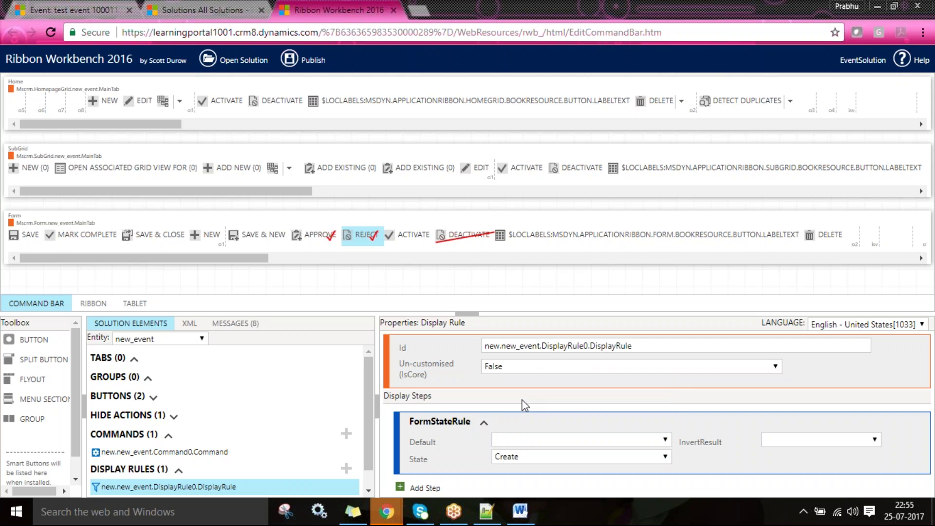
{"action": "left_click", "coordinate": [786, 440]}
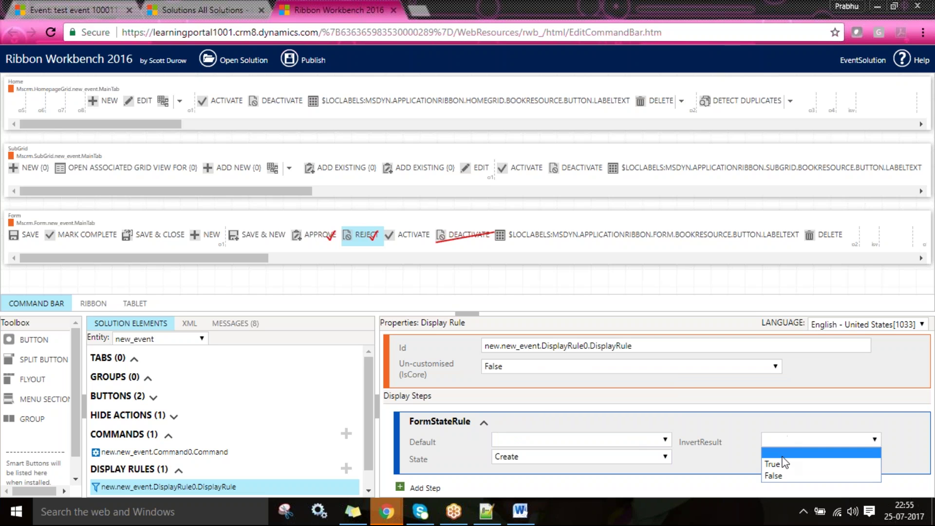
{"action": "left_click", "coordinate": [785, 465]}
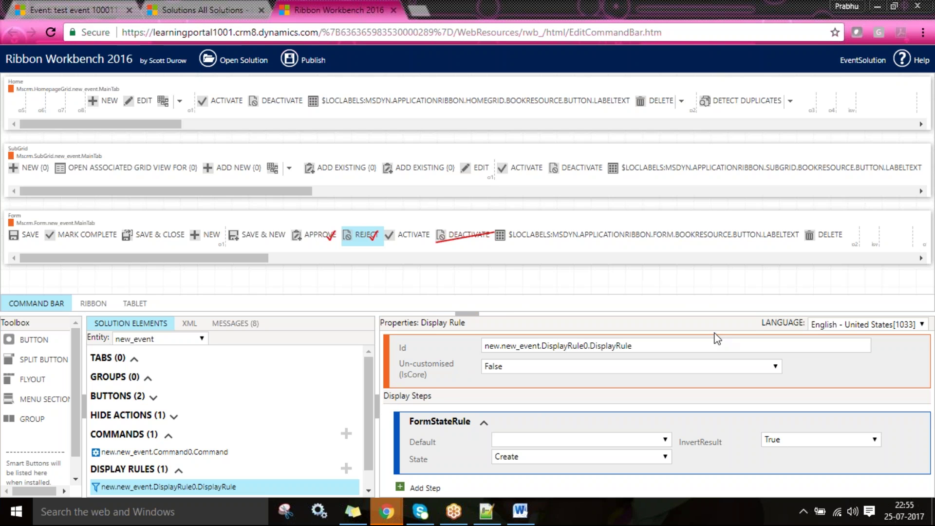
{"action": "left_click", "coordinate": [471, 312]}
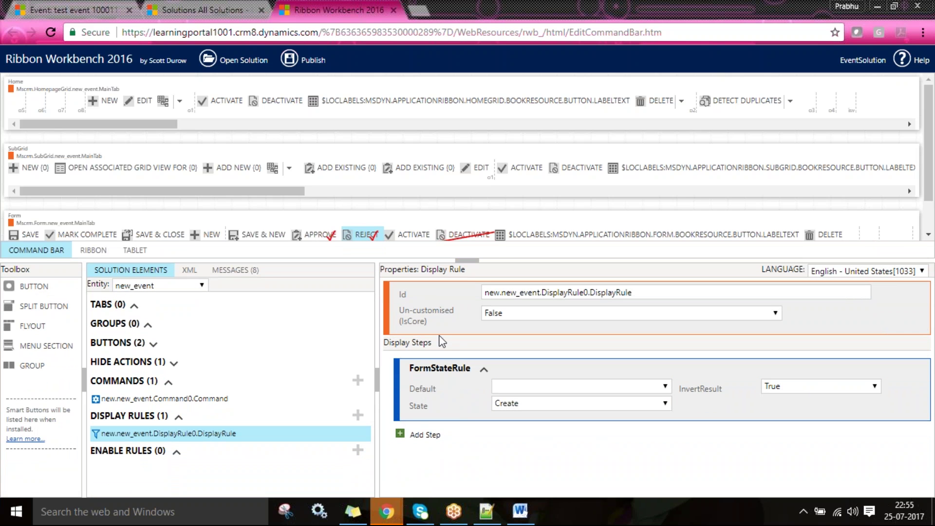
Assign new.new_event.Command0.Command to the Approve button on the Form command bar
{"action": "left_click", "coordinate": [171, 399]}
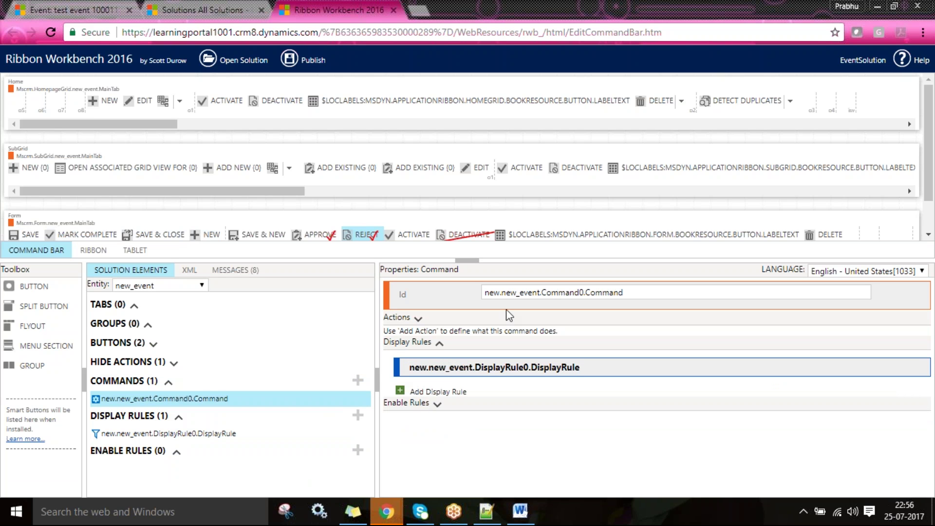
{"action": "left_click_drag", "start_coordinate": [464, 263], "coordinate": [466, 287]}
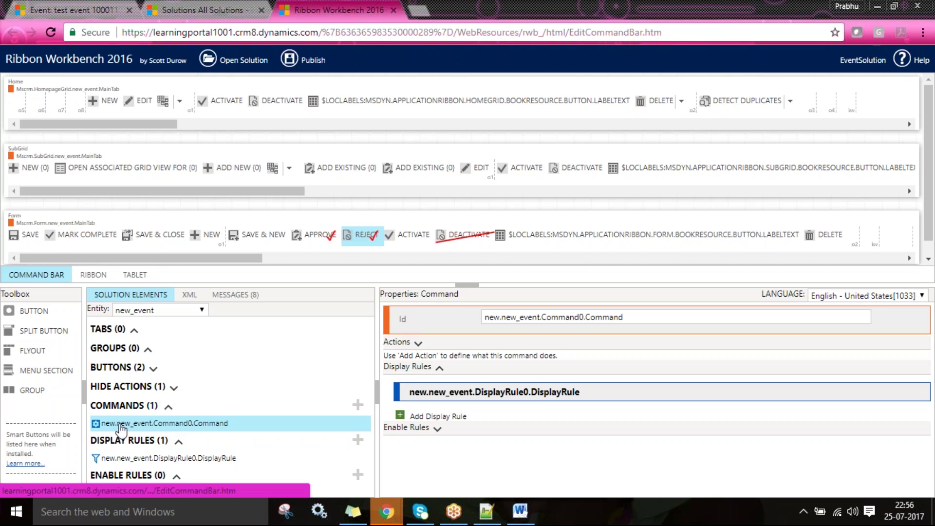
{"action": "left_click", "coordinate": [153, 370]}
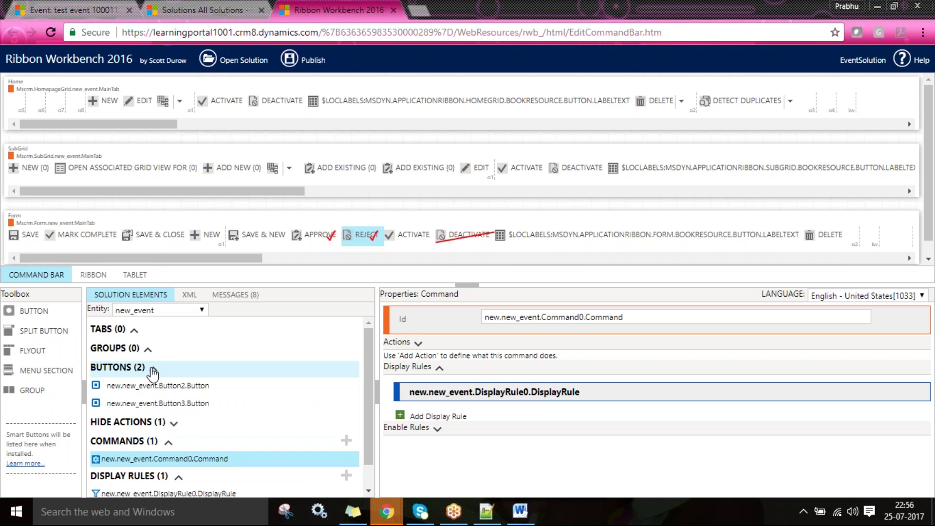
{"action": "left_click", "coordinate": [319, 242]}
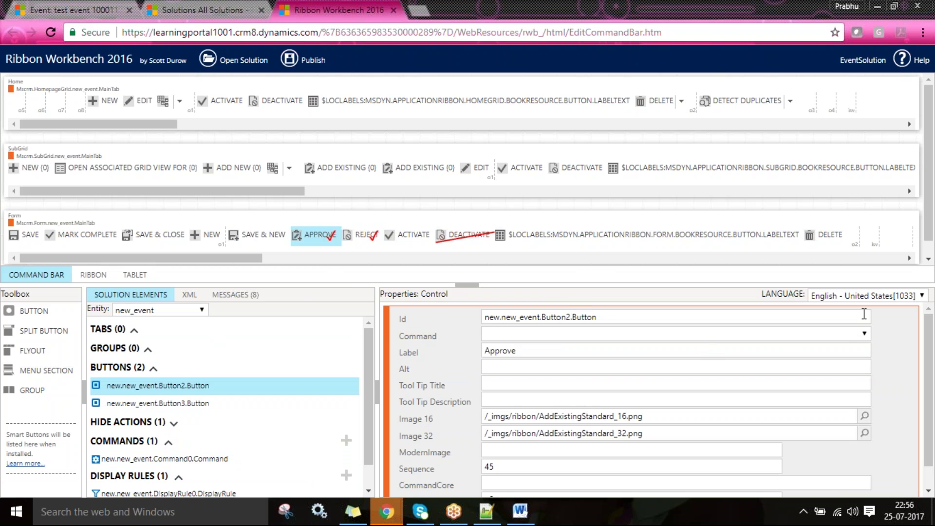
{"action": "left_click", "coordinate": [865, 335]}
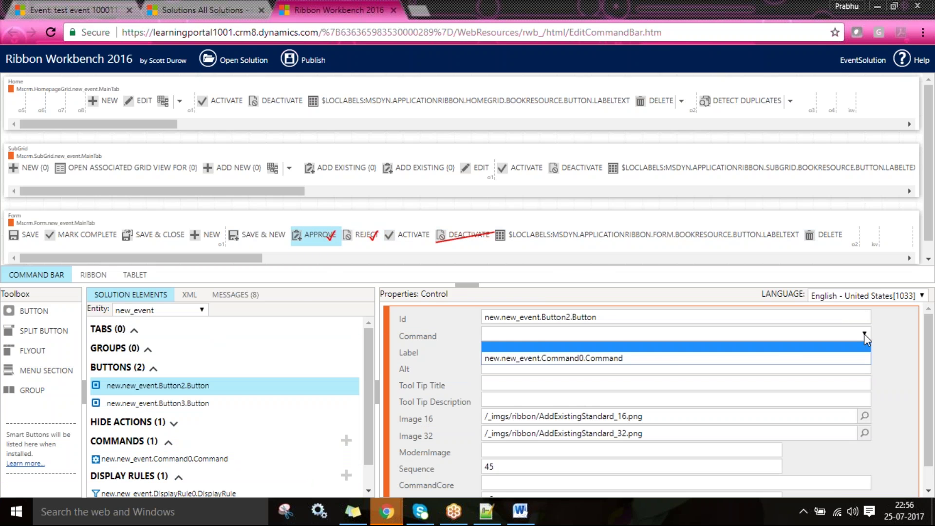
{"action": "left_click", "coordinate": [638, 360]}
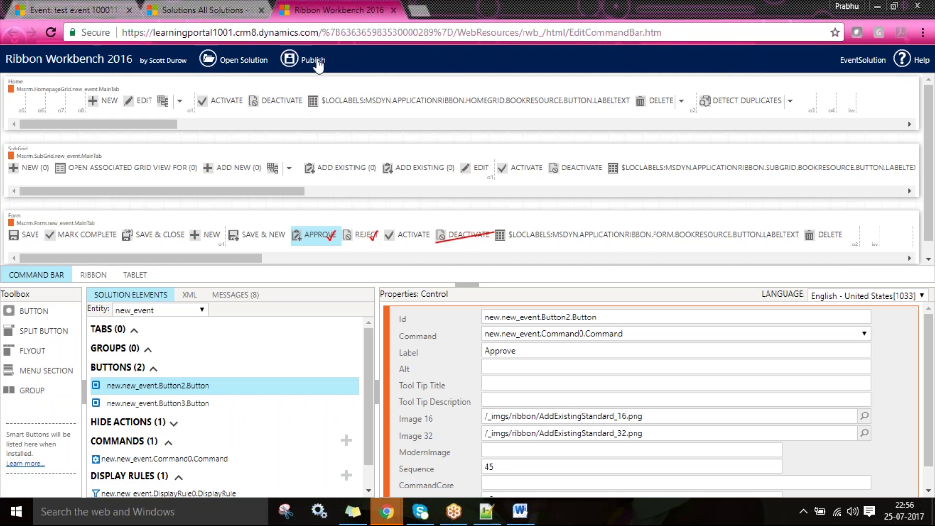
Publish EventSolution and look at the ribbon XML in Notepad++ while the import runs
{"action": "left_click", "coordinate": [319, 63]}
{"action": "left_click", "coordinate": [504, 306]}
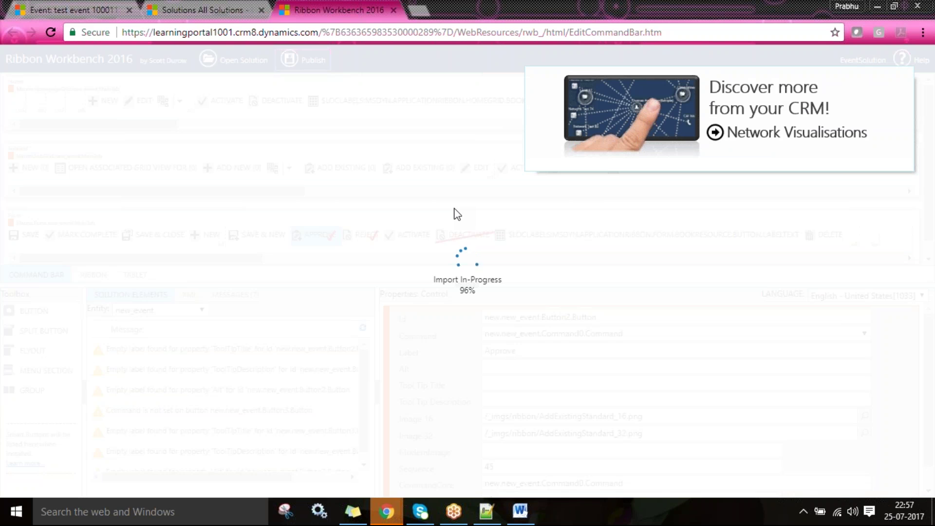
{"action": "left_click", "coordinate": [486, 512]}
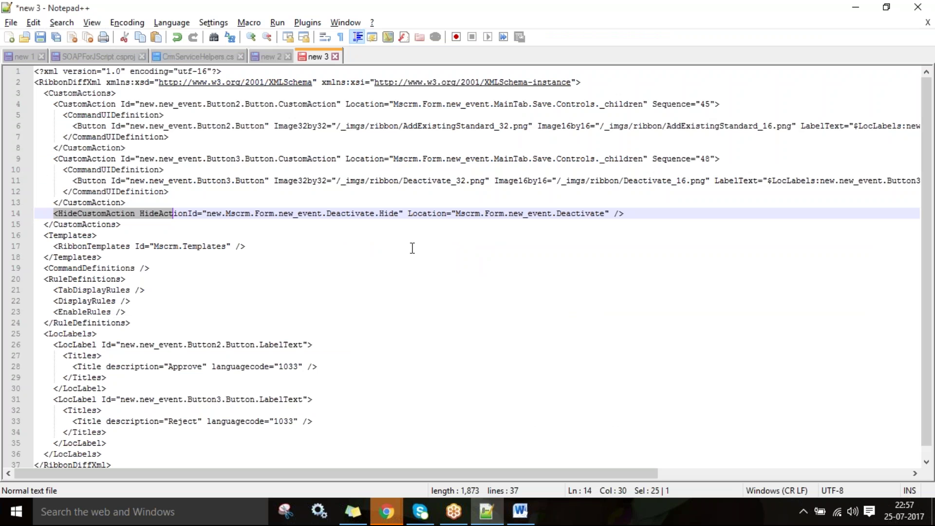
{"action": "key", "text": "alt+Tab"}
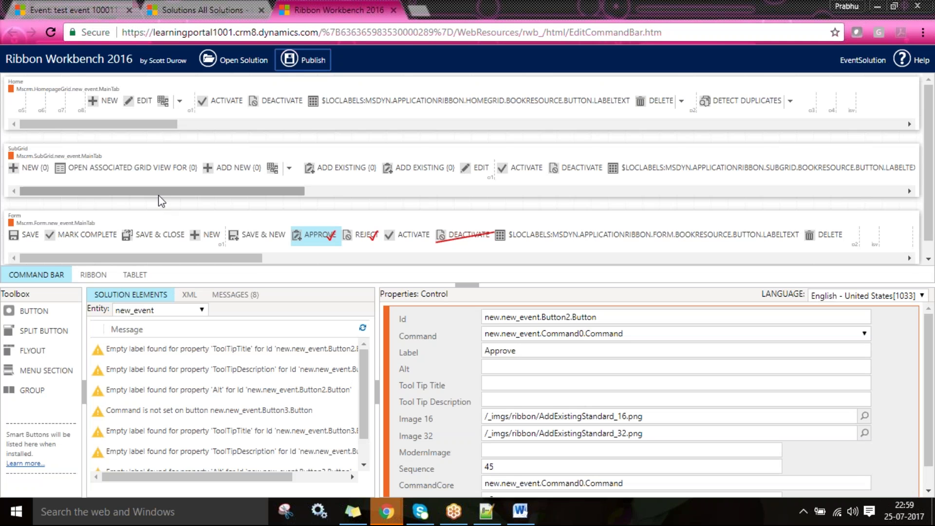
Switch to Dynamics 365, open the Events list, reload the page and dismiss the pending email warning
{"action": "left_click", "coordinate": [112, 6]}
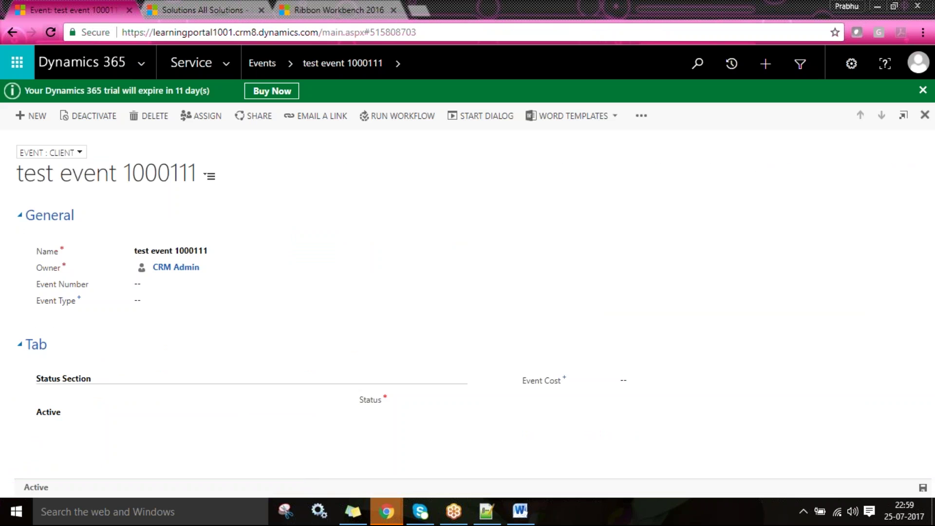
{"action": "left_click", "coordinate": [262, 68]}
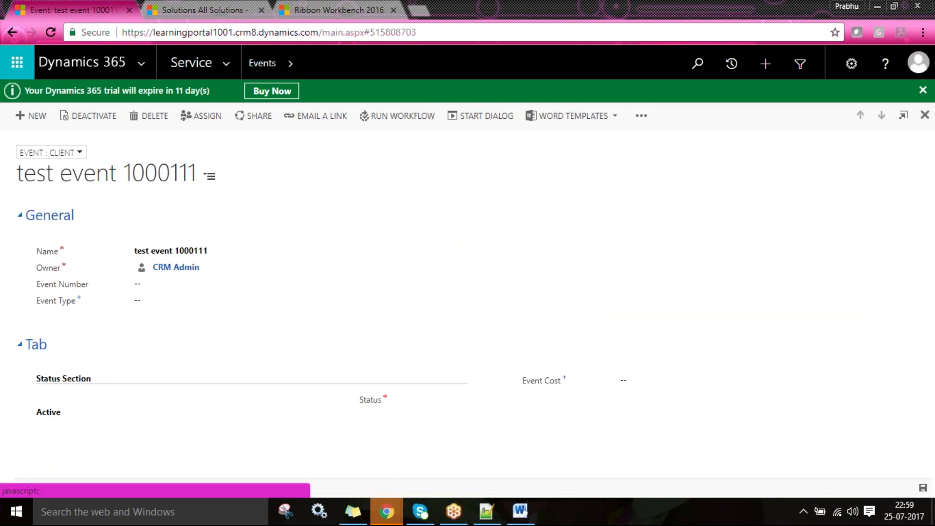
{"action": "left_click", "coordinate": [53, 32]}
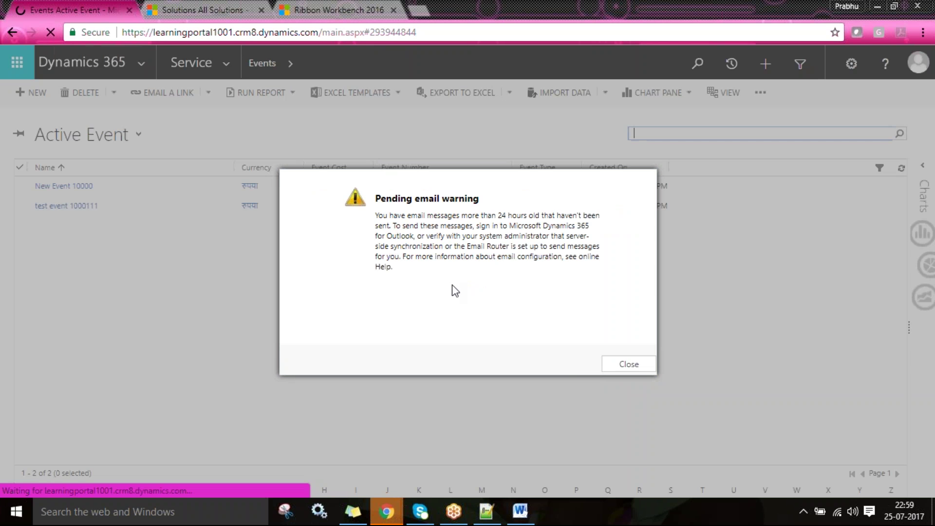
{"action": "left_click", "coordinate": [628, 366]}
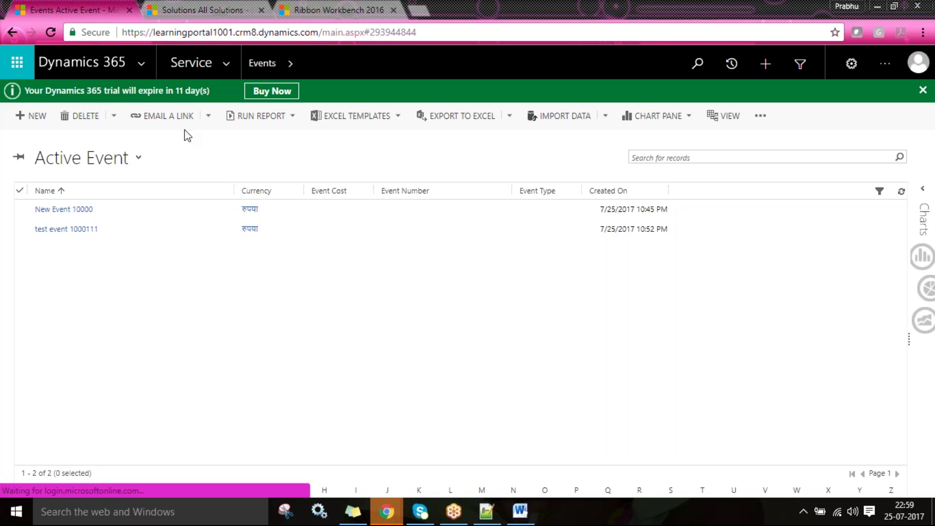
Create a new Event record named "test 100444" and save it
{"action": "left_click", "coordinate": [34, 118]}
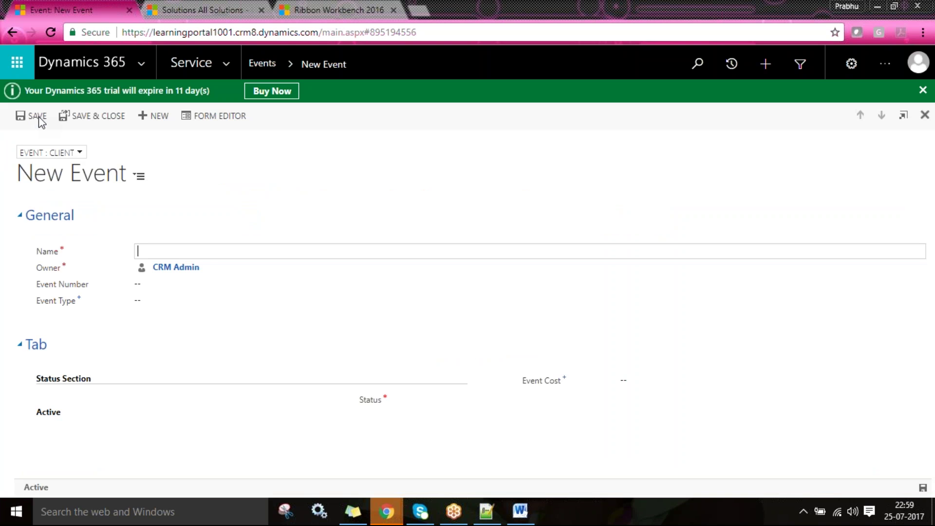
{"action": "type", "text": "test 100444"}
{"action": "key", "text": "ctrl+s"}
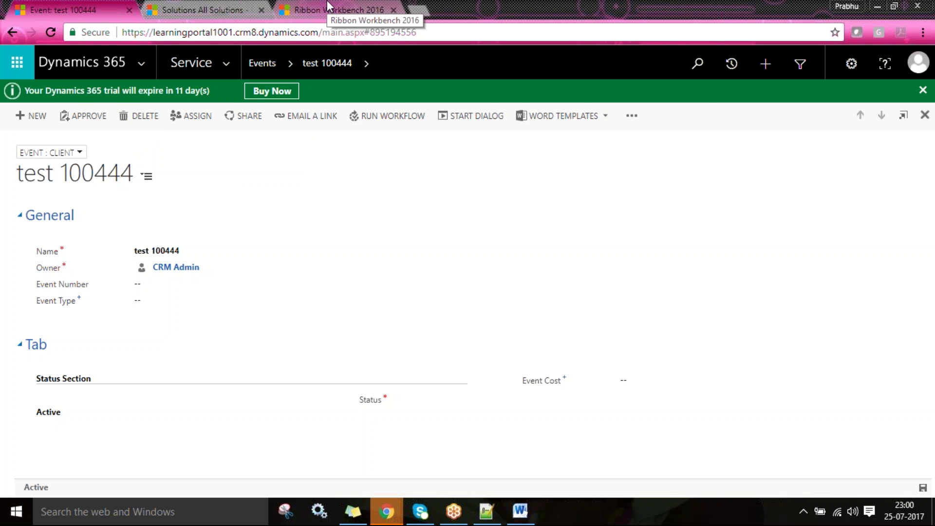
Compare the saved event's command bar with the Ribbon Workbench form bar, and open a blank new Event form
{"action": "left_click", "coordinate": [329, 6]}
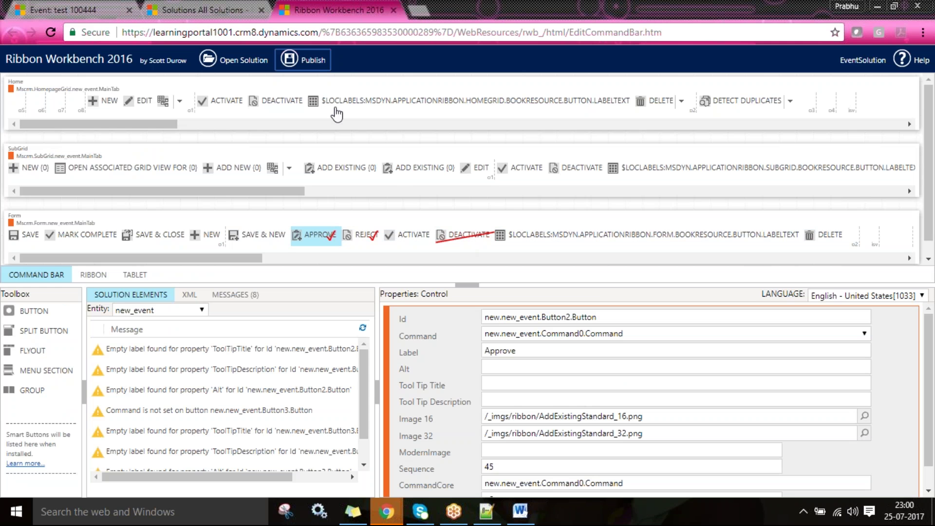
{"action": "left_click", "coordinate": [110, 1]}
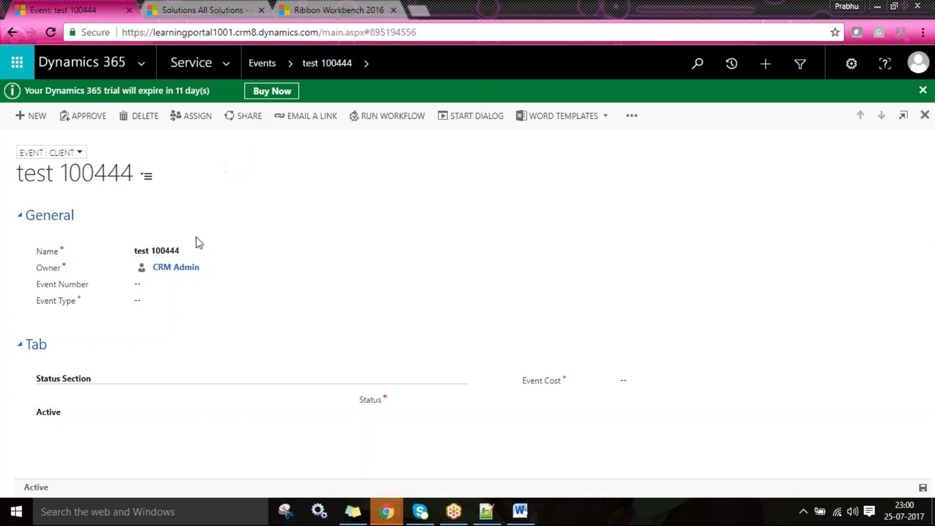
{"action": "left_click", "coordinate": [30, 118]}
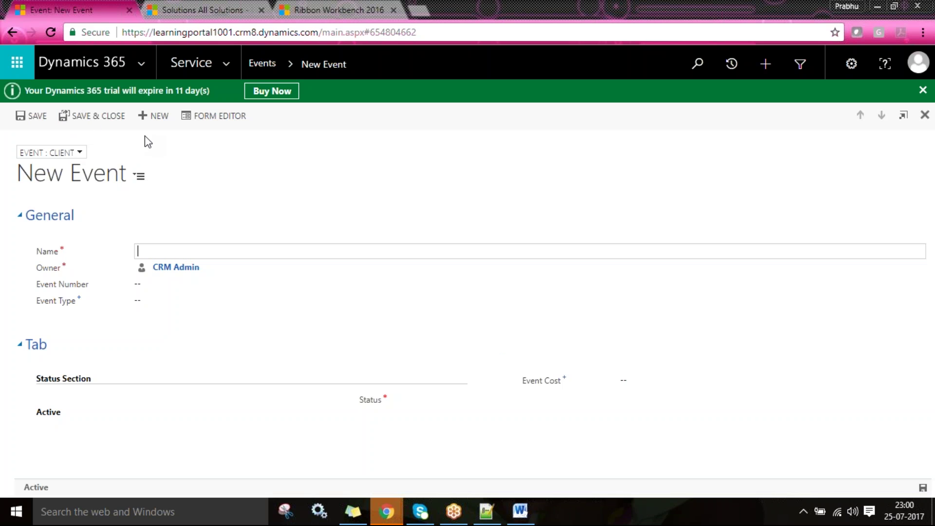
Switch to Ribbon Workbench, open the new_event display rule and list the step types available for it
{"action": "left_click", "coordinate": [336, 10]}
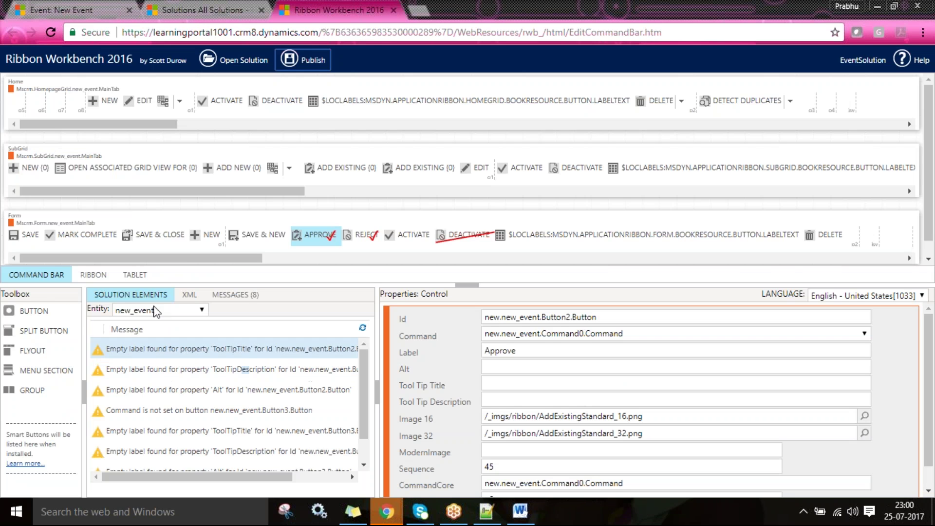
{"action": "left_click", "coordinate": [117, 298]}
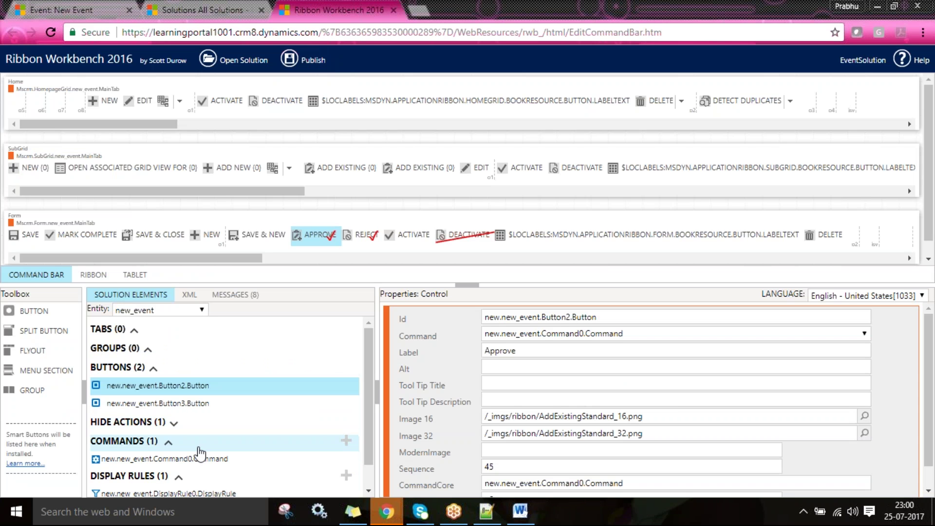
{"action": "scroll", "coordinate": [370, 483], "scroll_direction": "down", "scroll_amount": 1}
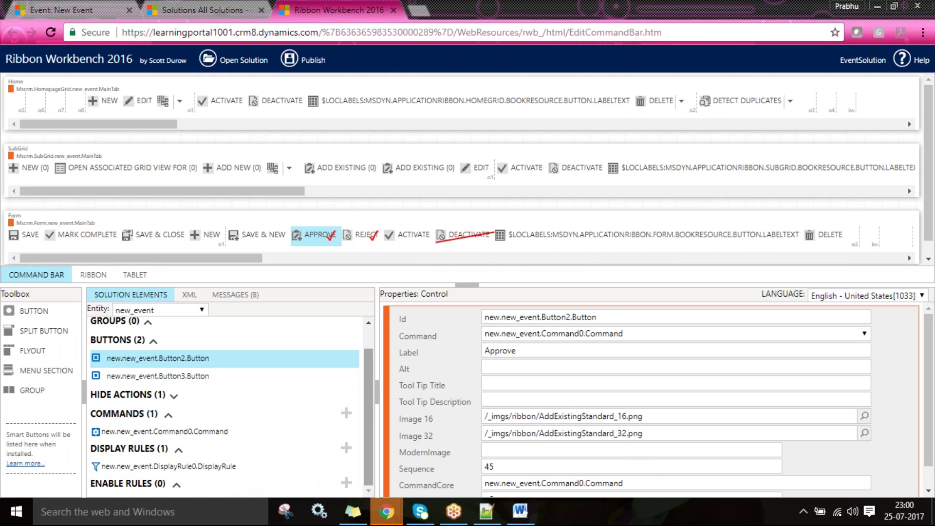
{"action": "left_click", "coordinate": [234, 470]}
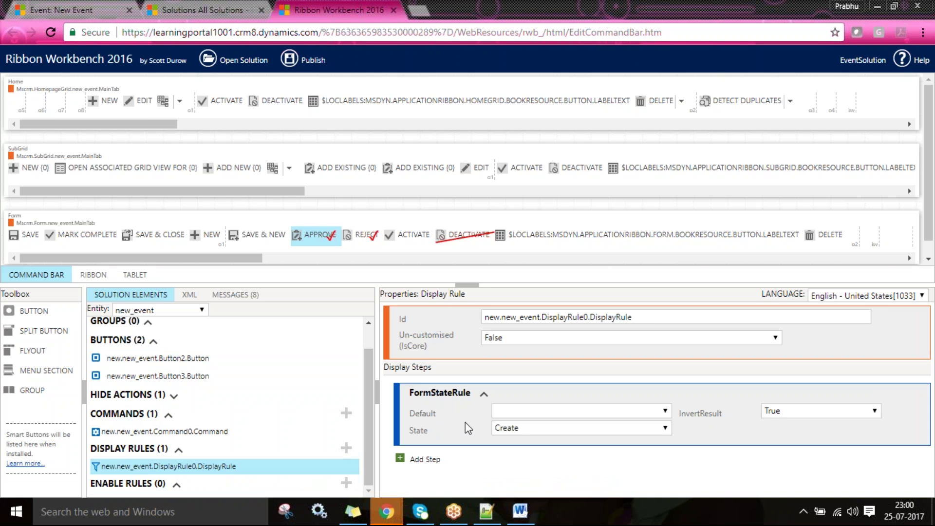
{"action": "left_click", "coordinate": [422, 460]}
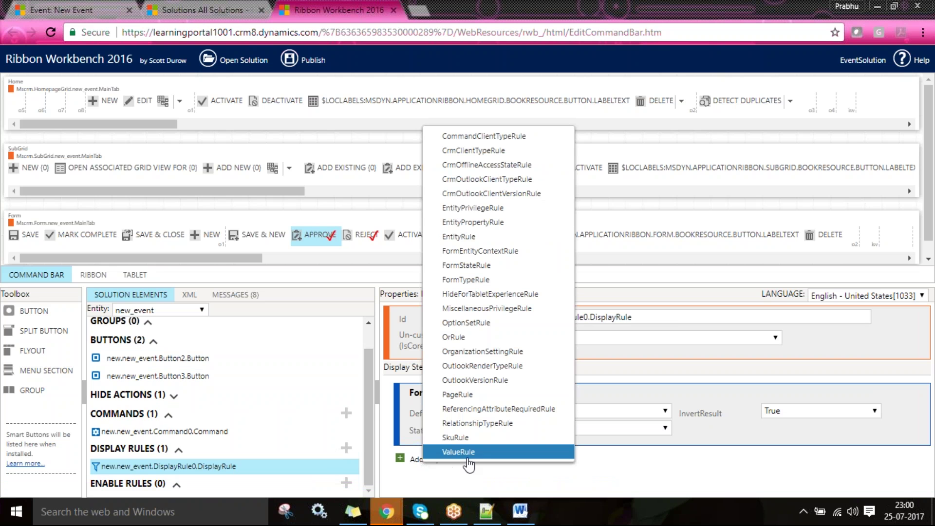
Check the Event Type options on the new Event form in Dynamics 365 and return to Ribbon Workbench
{"action": "left_click", "coordinate": [80, 10]}
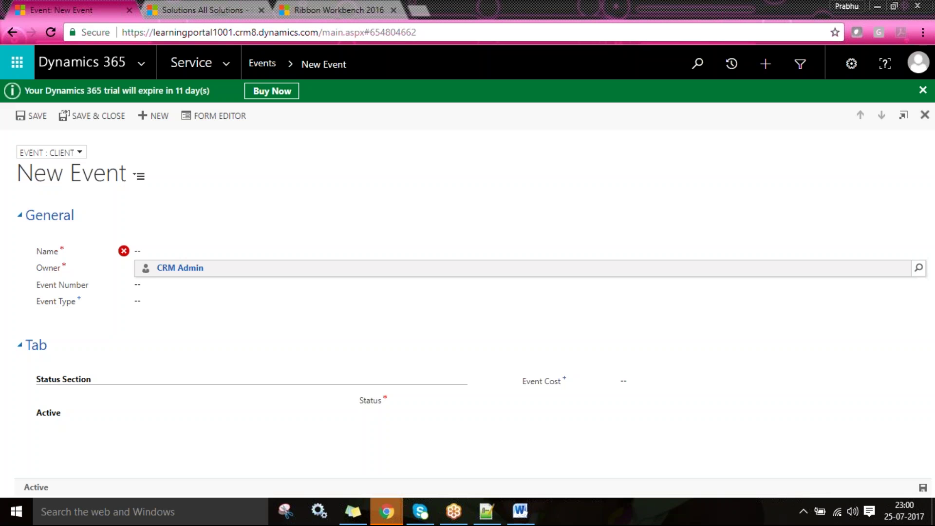
{"action": "left_click", "coordinate": [164, 297]}
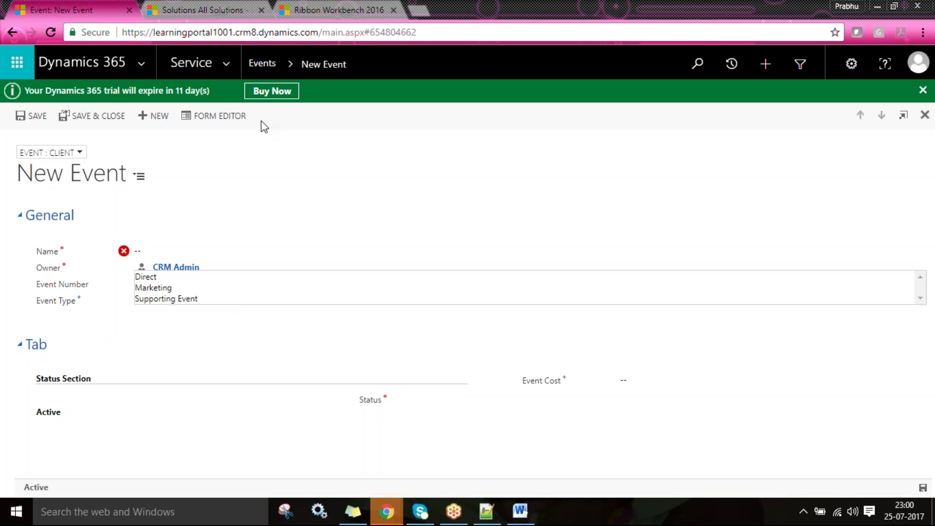
{"action": "left_click", "coordinate": [331, 9]}
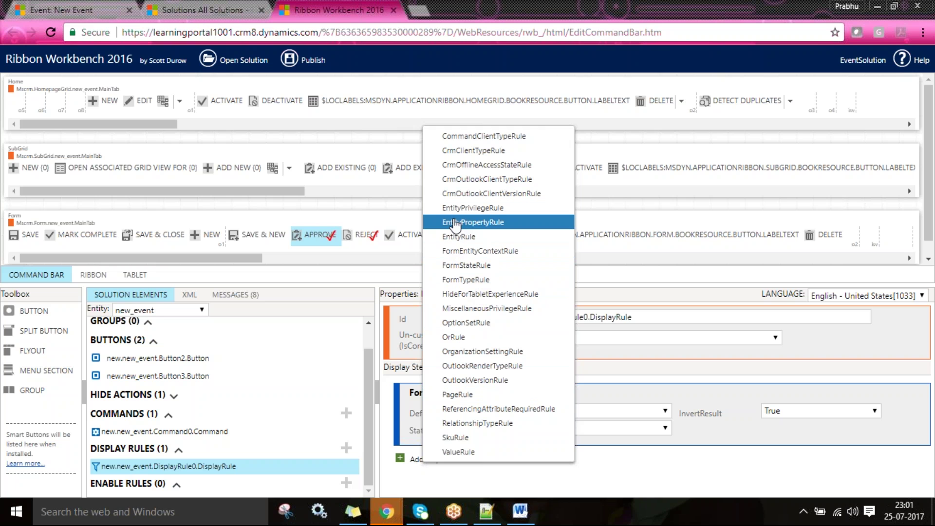
Add a CrmClientTypeRule step to the display rule and view its Type options without choosing one
{"action": "left_click", "coordinate": [454, 153]}
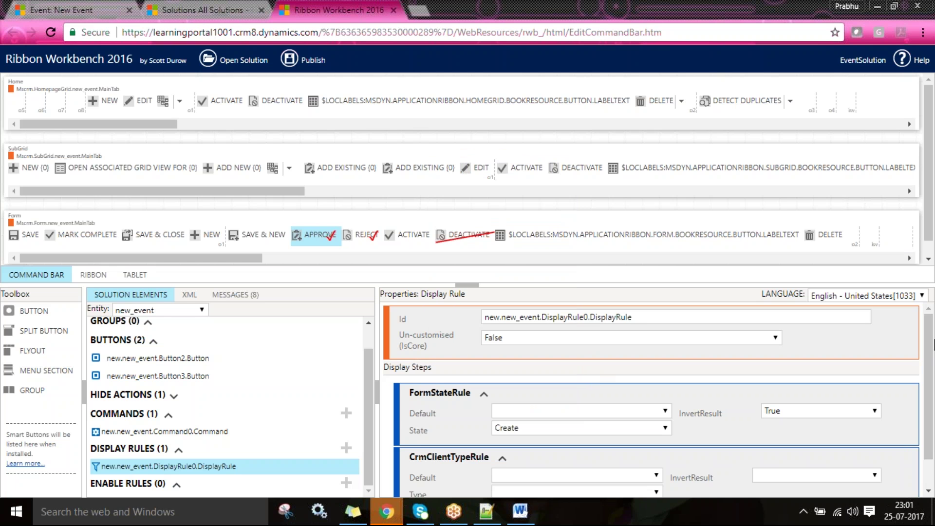
{"action": "scroll", "coordinate": [931, 356], "scroll_direction": "down", "scroll_amount": 1}
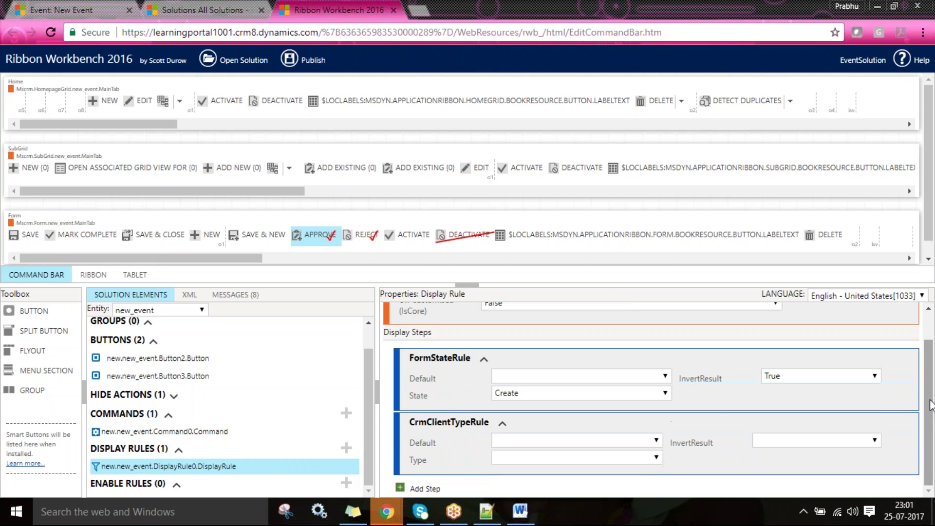
{"action": "left_click", "coordinate": [648, 461]}
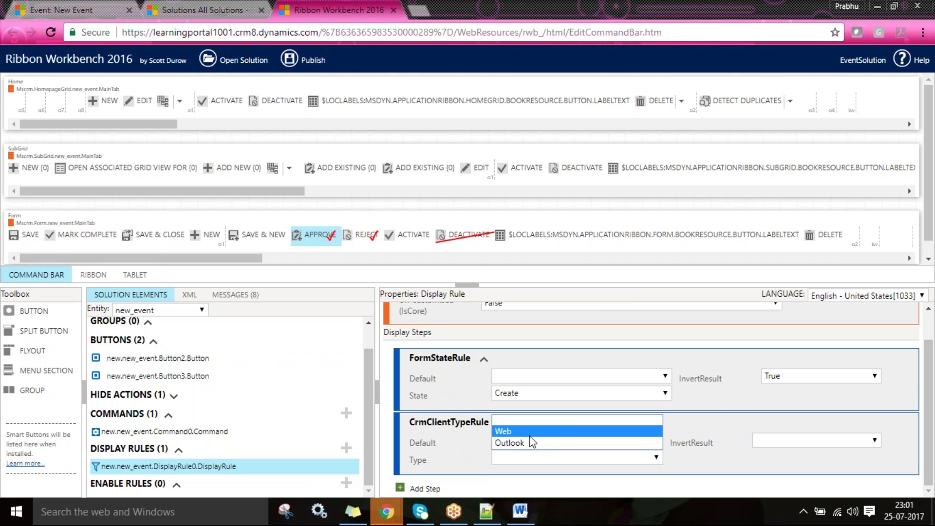
{"action": "left_click", "coordinate": [399, 445]}
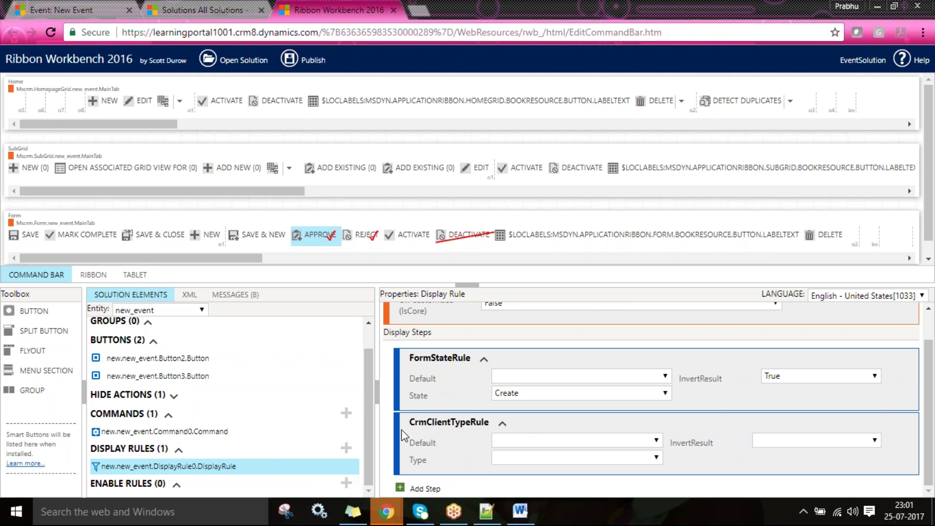
Review the display rule attached to the command and the FormStateRule and CrmClientTypeRule steps in that rule
{"action": "left_click_drag", "start_coordinate": [928, 361], "coordinate": [928, 351]}
{"action": "scroll", "coordinate": [928, 352], "scroll_direction": "down", "scroll_amount": 1}
{"action": "left_click", "coordinate": [178, 433]}
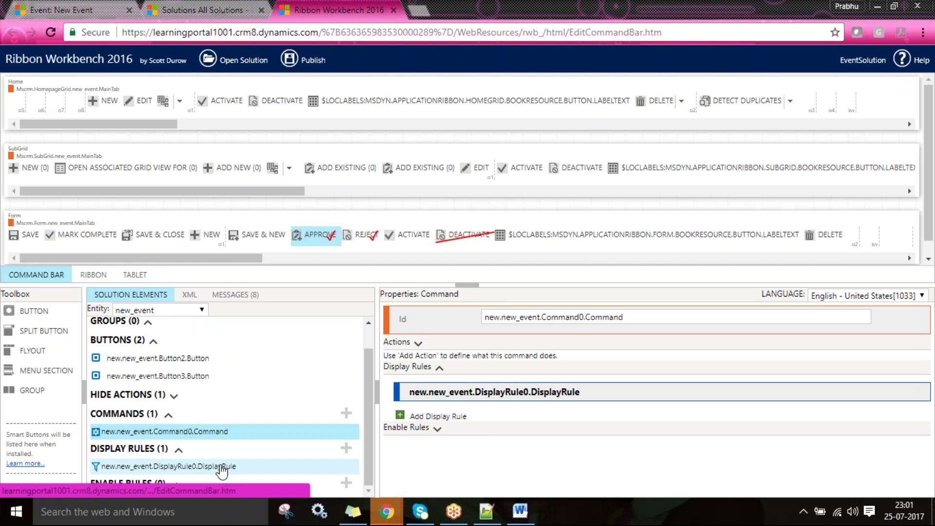
{"action": "left_click", "coordinate": [220, 467]}
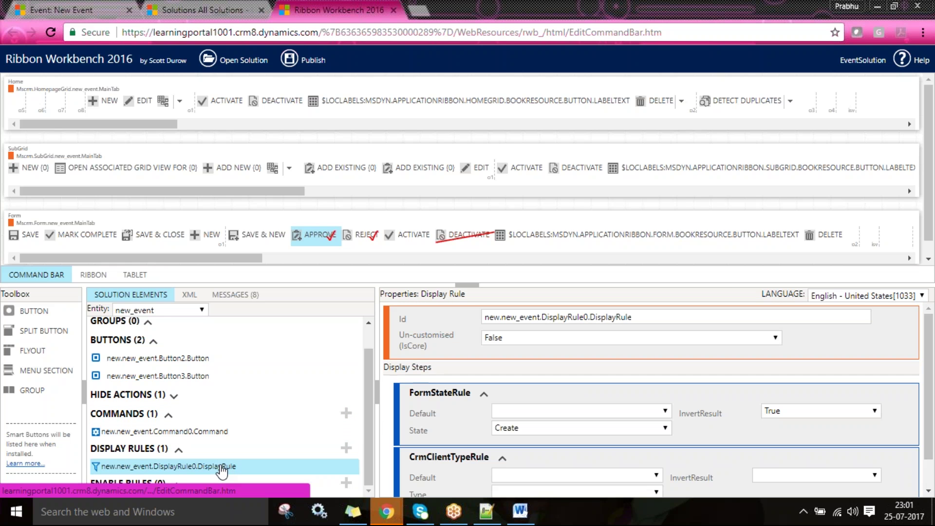
{"action": "right_click", "coordinate": [400, 469]}
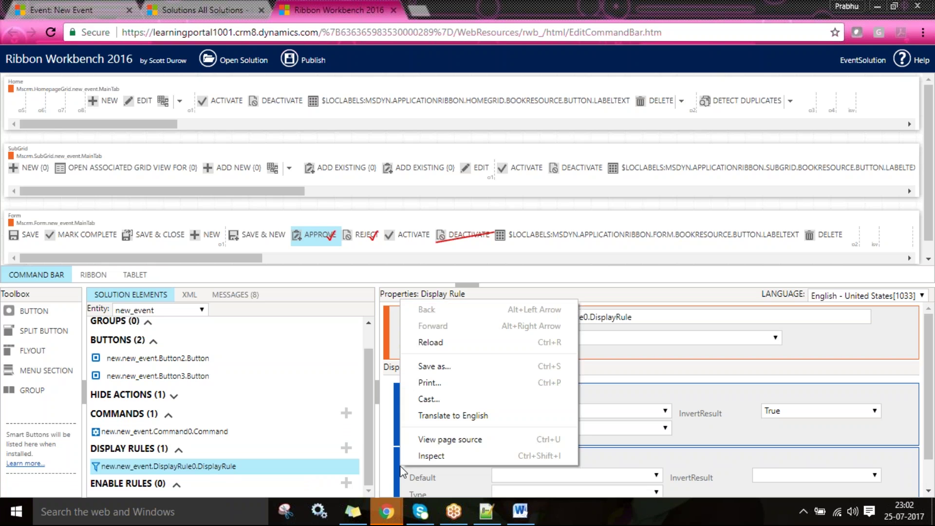
{"action": "left_click", "coordinate": [400, 472]}
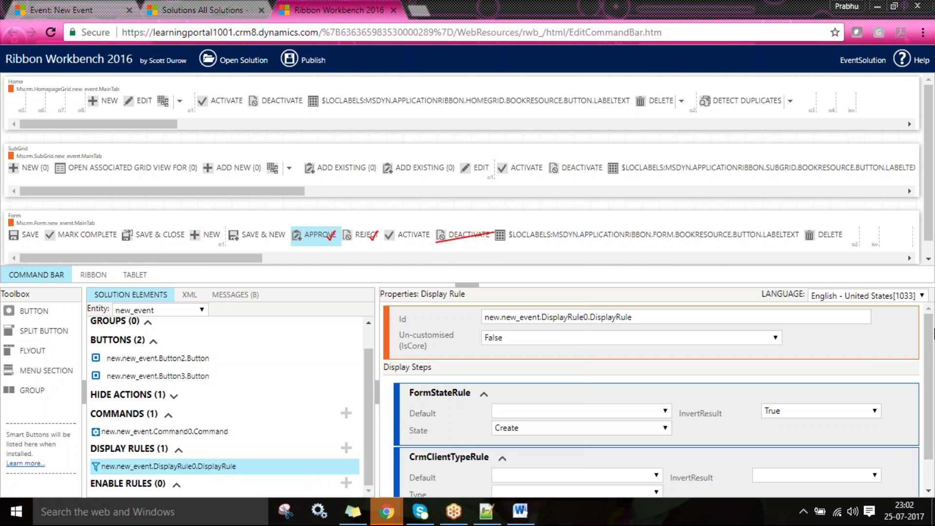
{"action": "scroll", "coordinate": [933, 458], "scroll_direction": "down", "scroll_amount": 1}
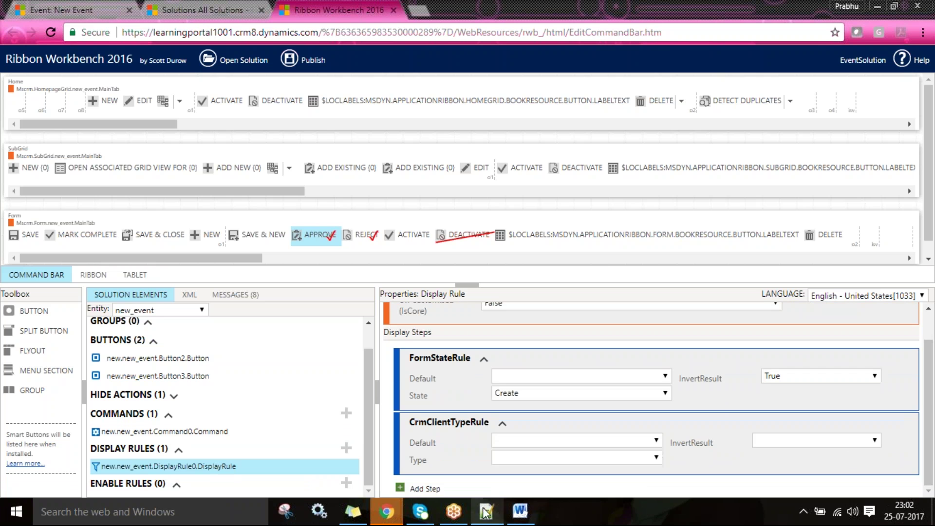
Delete the CrmClientTypeRule step from the display rule and assign new.new_event.Command0.Command to the Reject button on the form
{"action": "right_click", "coordinate": [444, 468]}
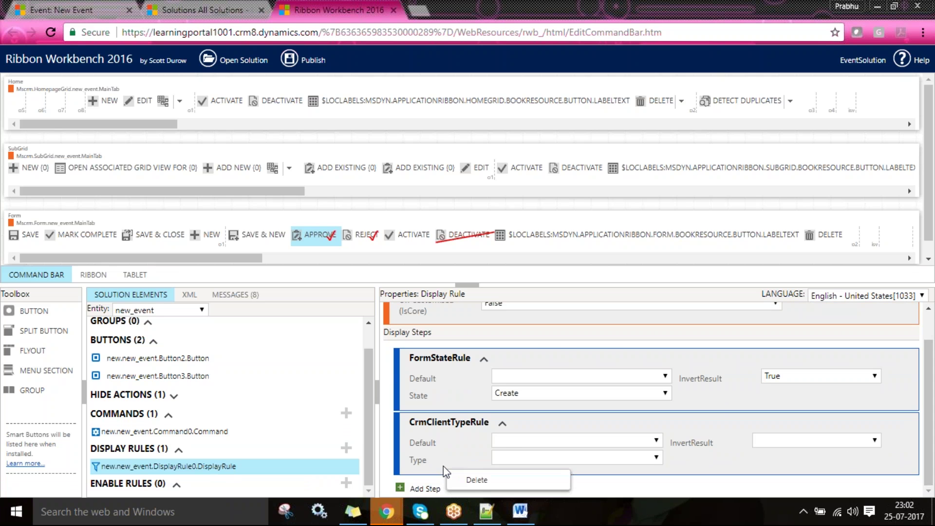
{"action": "left_click", "coordinate": [470, 479]}
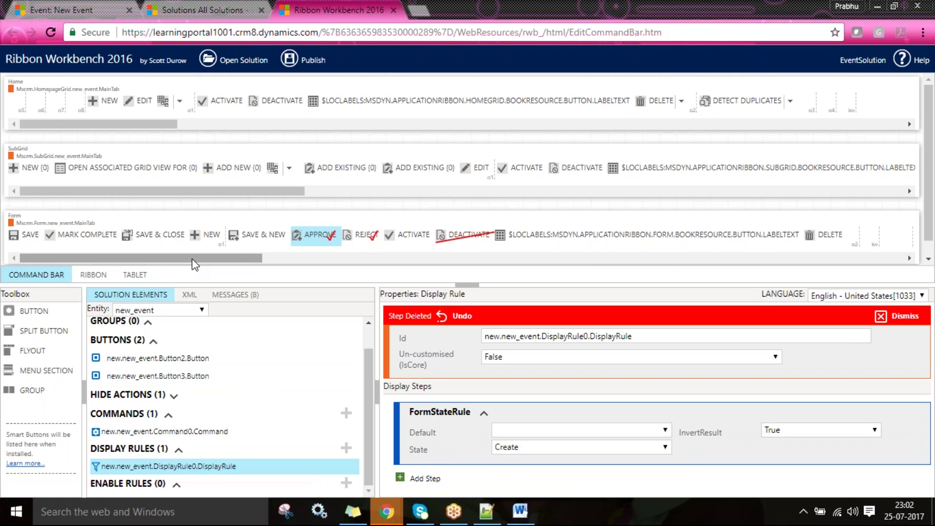
{"action": "left_click", "coordinate": [370, 241]}
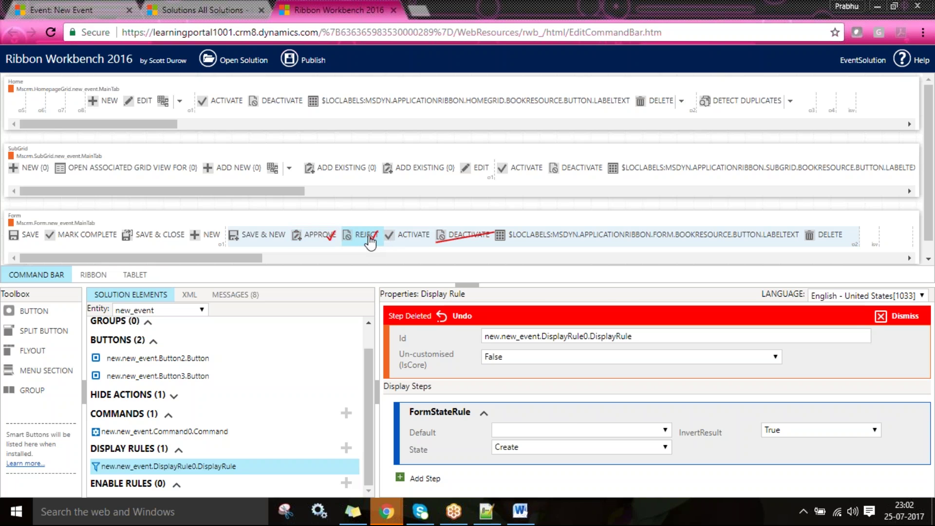
{"action": "left_click", "coordinate": [864, 354]}
{"action": "left_click", "coordinate": [623, 377]}
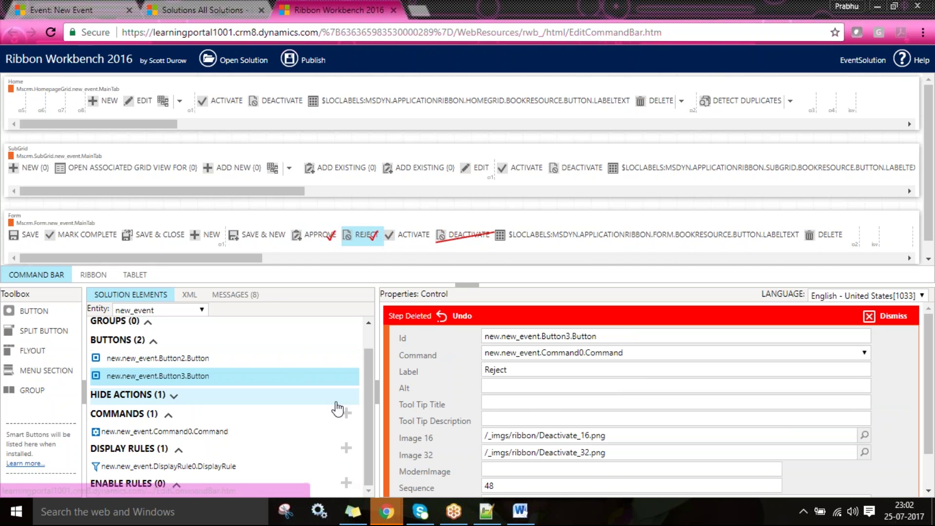
Open new.new_event.Command0.Command and add a new enable rule to it
{"action": "left_click", "coordinate": [136, 432]}
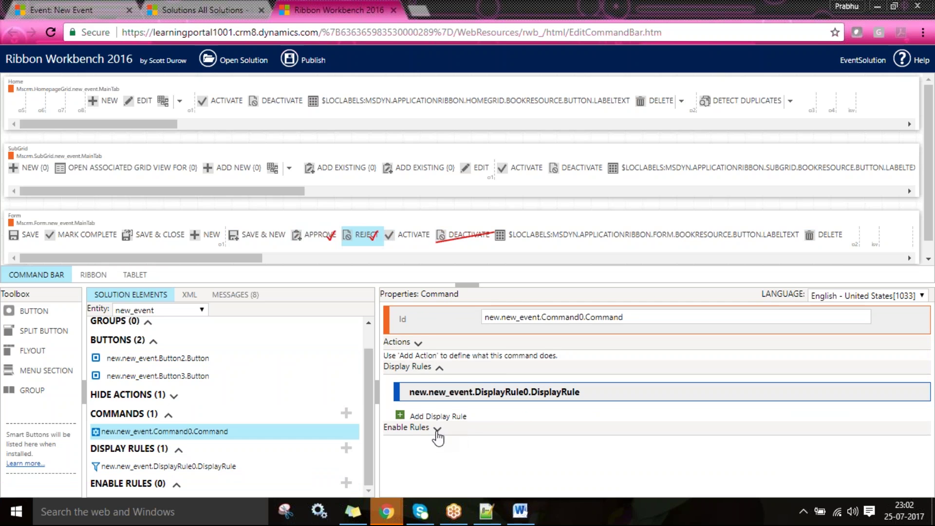
{"action": "left_click", "coordinate": [439, 369]}
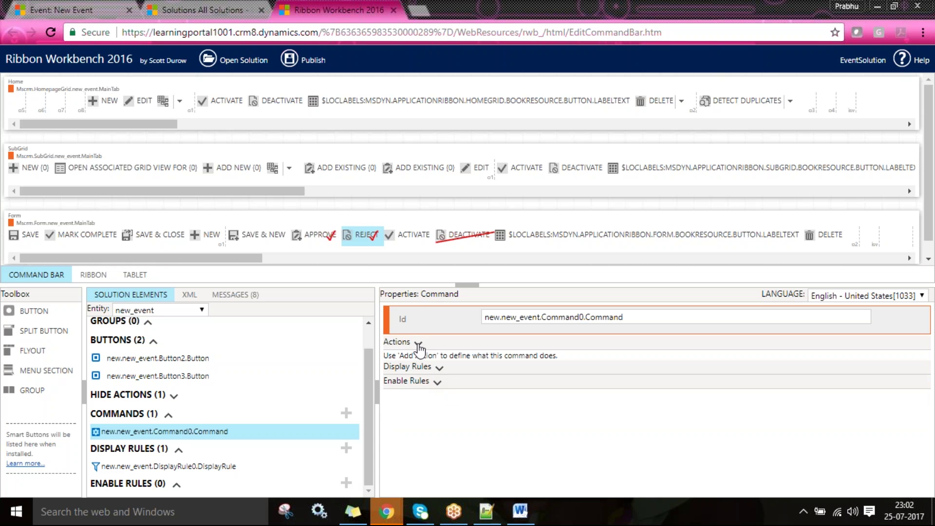
{"action": "left_click", "coordinate": [438, 385]}
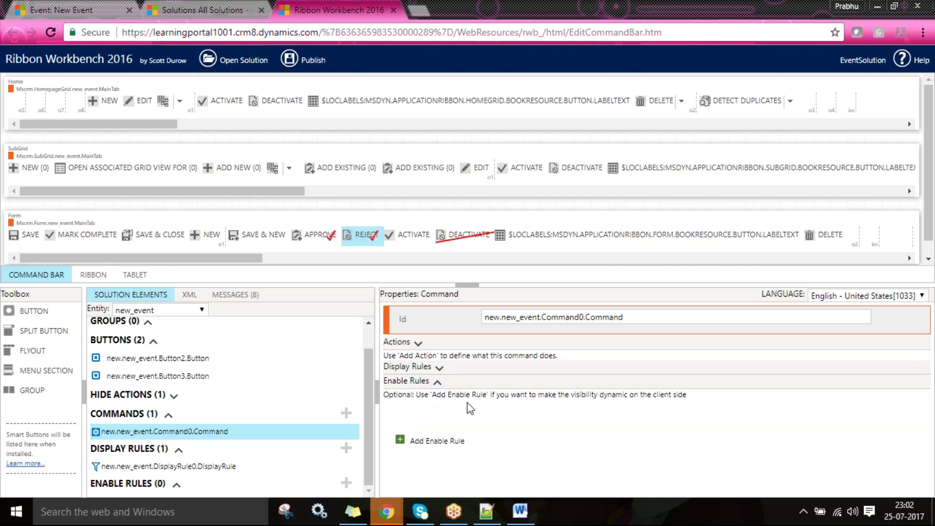
{"action": "left_click", "coordinate": [452, 443]}
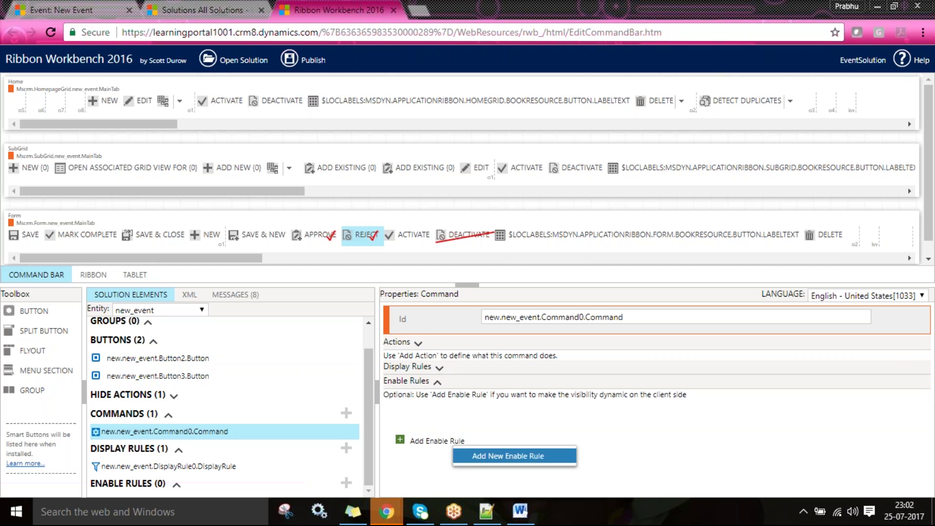
{"action": "left_click", "coordinate": [480, 455]}
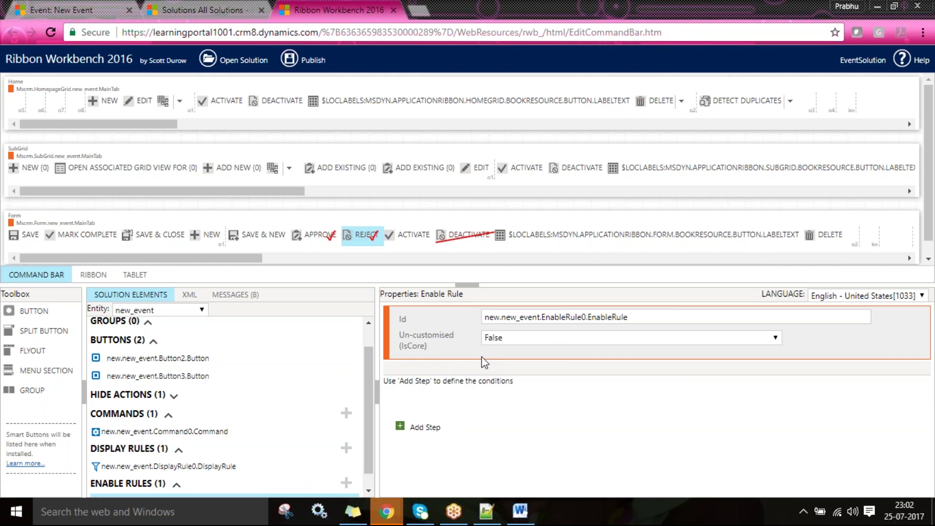
Try a CustomRule step in the new enable rule, delete it and return to new.new_event.Command0.Command
{"action": "left_click", "coordinate": [435, 428]}
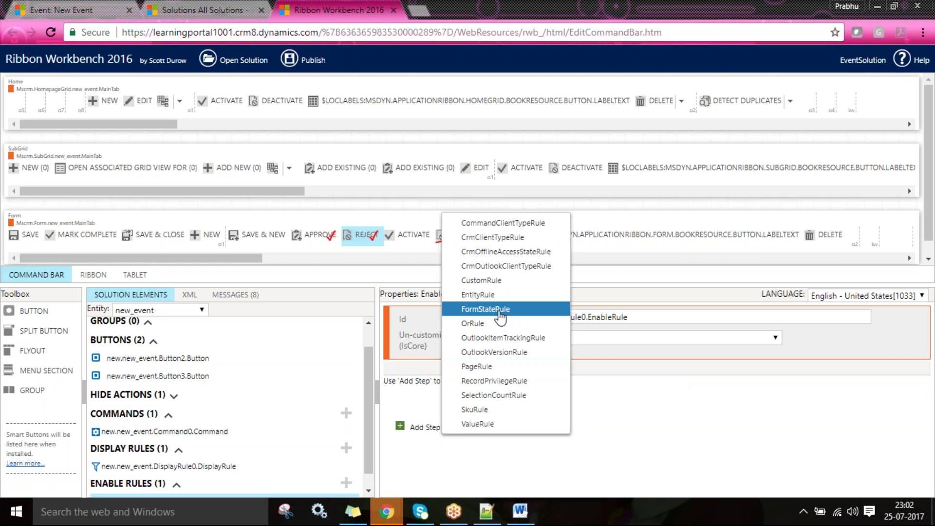
{"action": "left_click", "coordinate": [495, 283]}
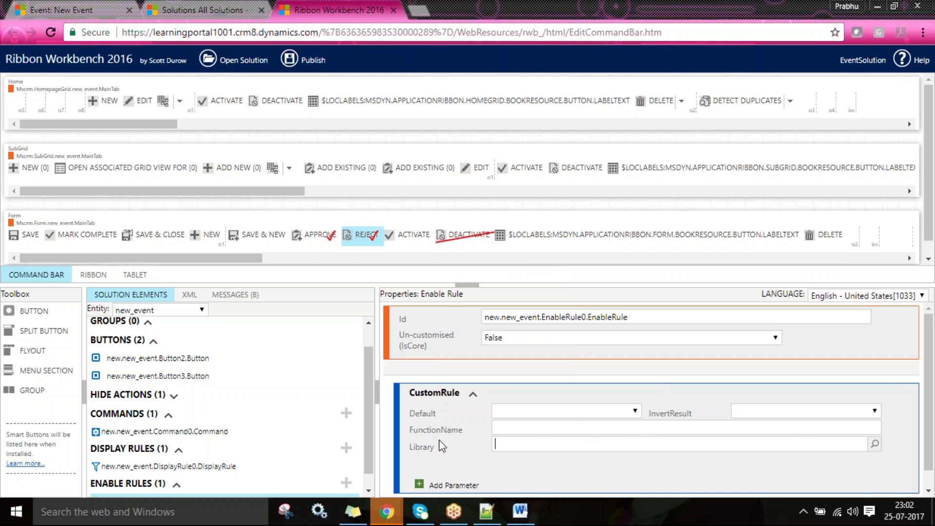
{"action": "left_click", "coordinate": [511, 445]}
{"action": "right_click", "coordinate": [440, 459]}
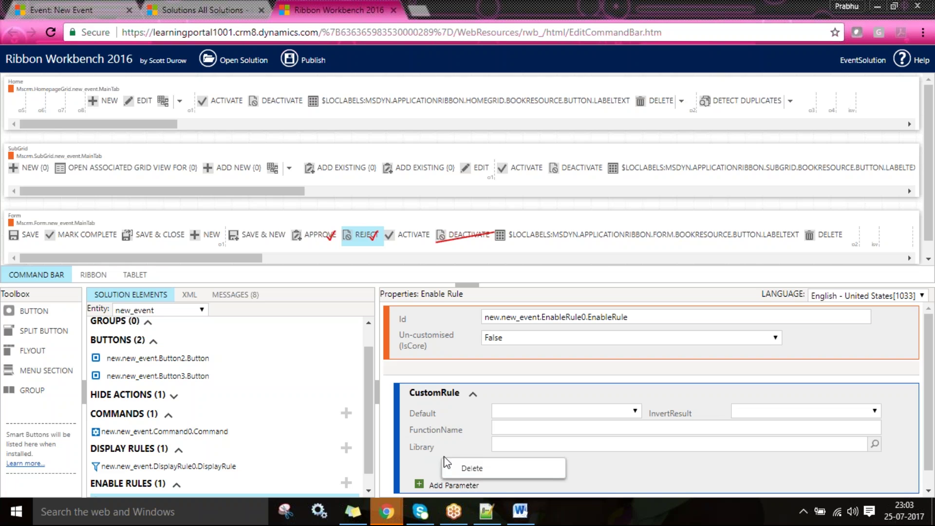
{"action": "left_click", "coordinate": [471, 468]}
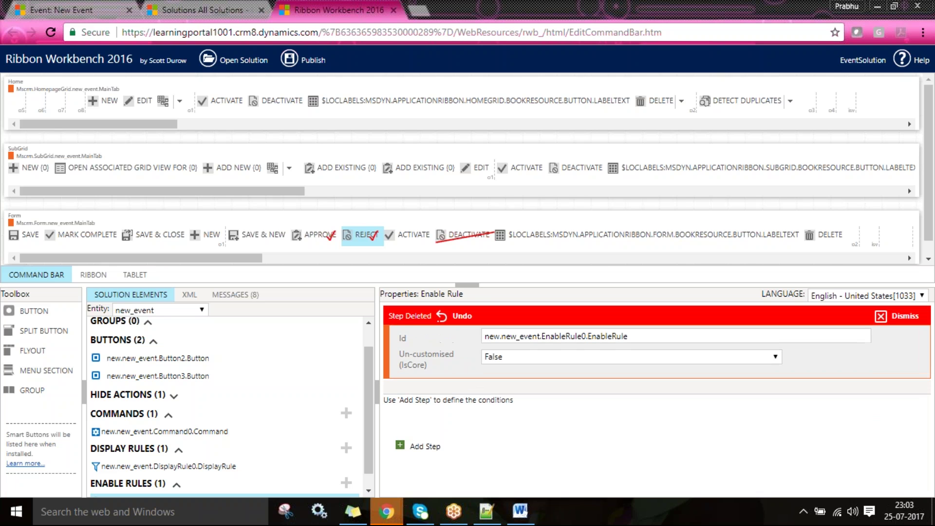
{"action": "left_click", "coordinate": [151, 432]}
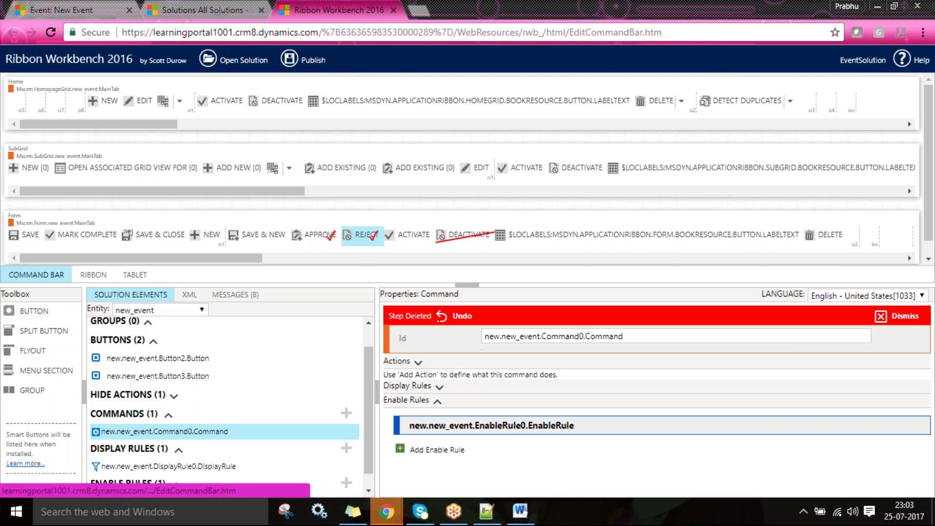
{"action": "left_click", "coordinate": [437, 402]}
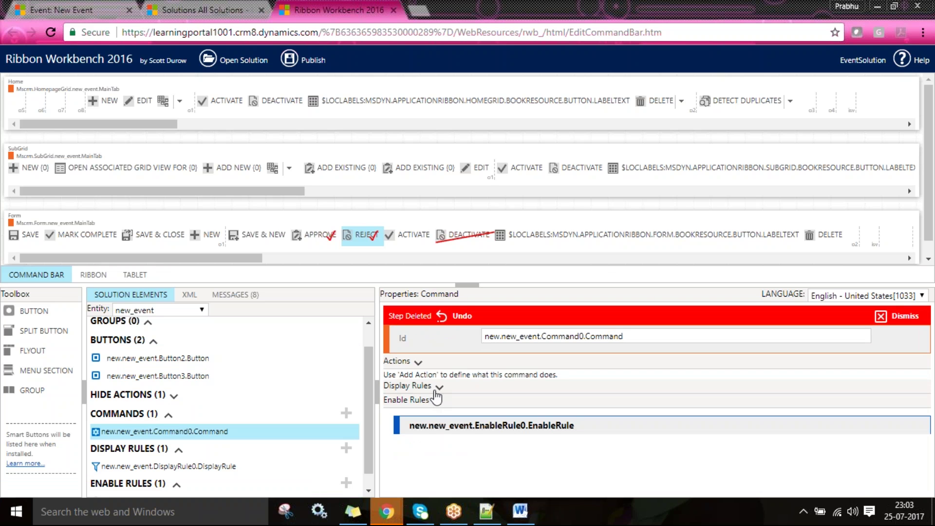
Switch to Dynamics 365, create and save an event named test 10001, and try its Approve button
{"action": "left_click", "coordinate": [87, 10]}
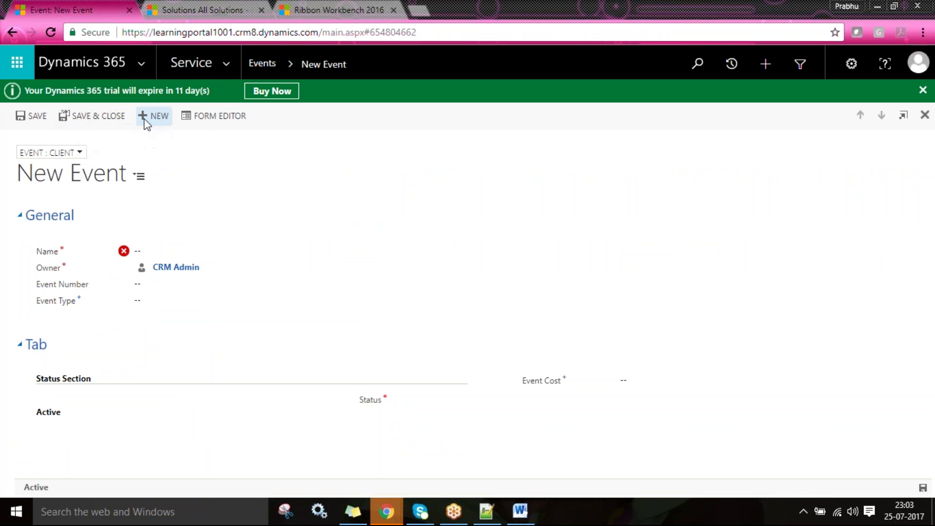
{"action": "left_click", "coordinate": [164, 121]}
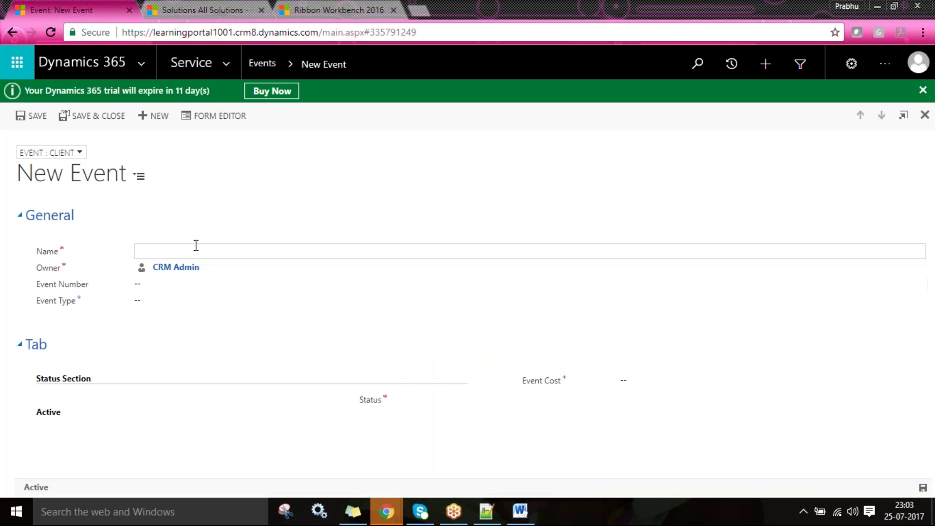
{"action": "type", "text": "test 10001"}
{"action": "key", "text": "ctrl+s"}
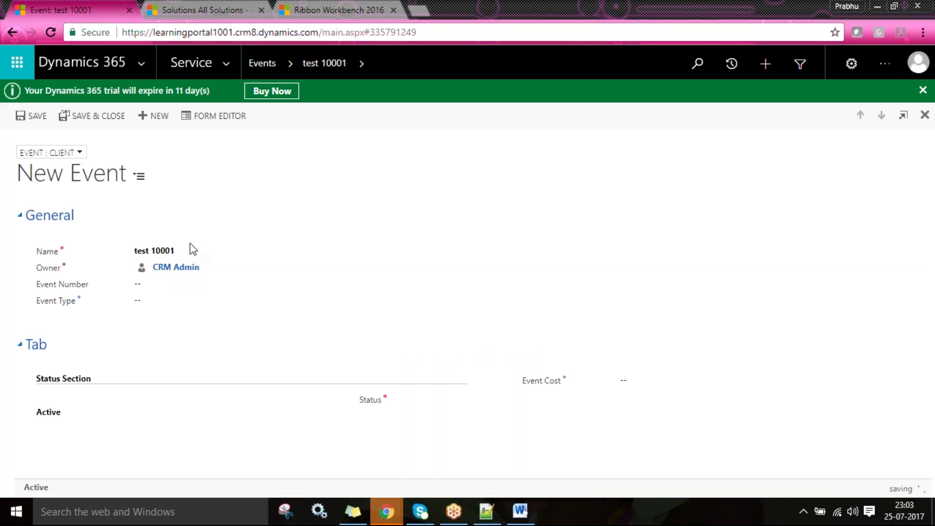
{"action": "left_click", "coordinate": [83, 116]}
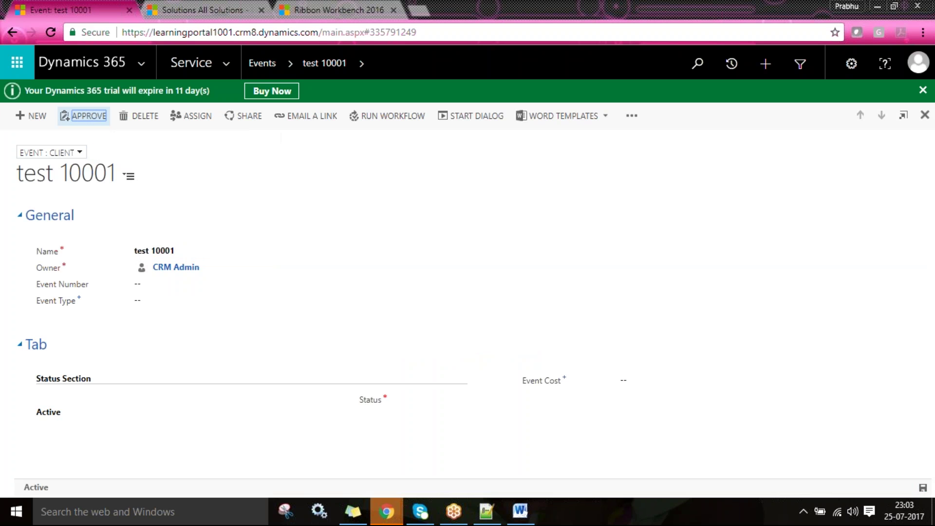
{"action": "left_click", "coordinate": [84, 115]}
{"action": "left_click", "coordinate": [167, 151]}
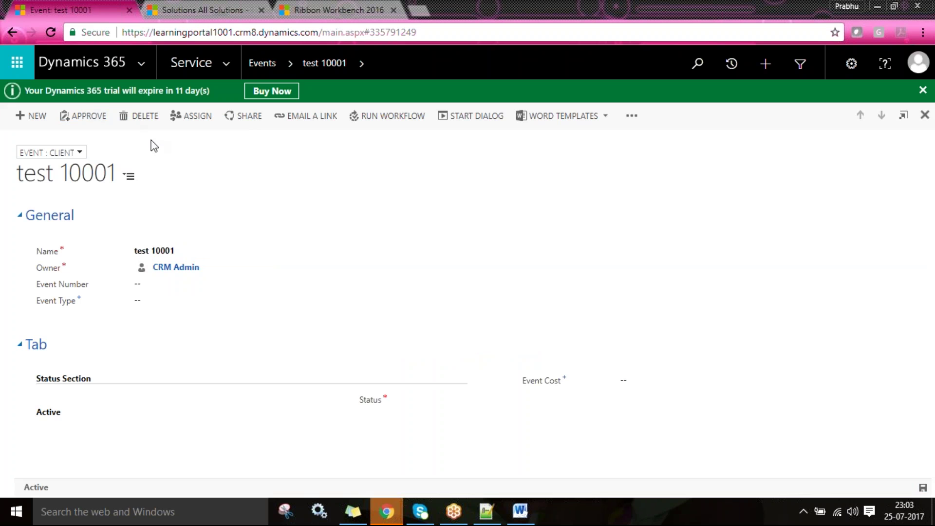
Return to Ribbon Workbench and list the action types available for new.new_event.Command0.Command
{"action": "left_click", "coordinate": [350, 4]}
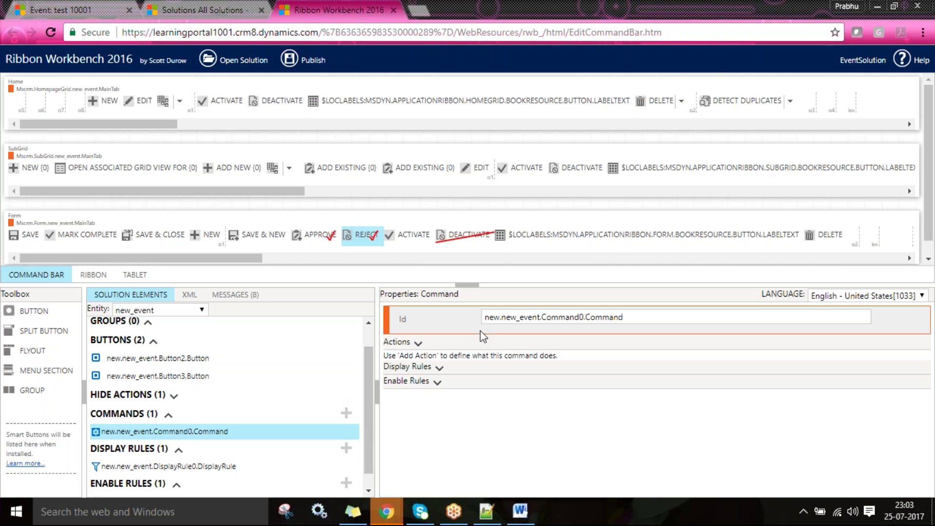
{"action": "right_click", "coordinate": [478, 356]}
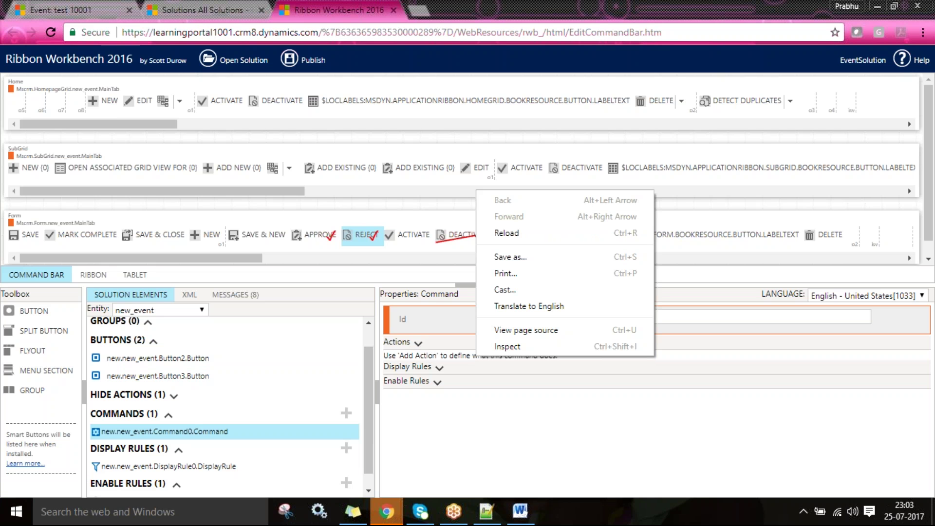
{"action": "left_click", "coordinate": [467, 357]}
{"action": "left_click", "coordinate": [417, 343]}
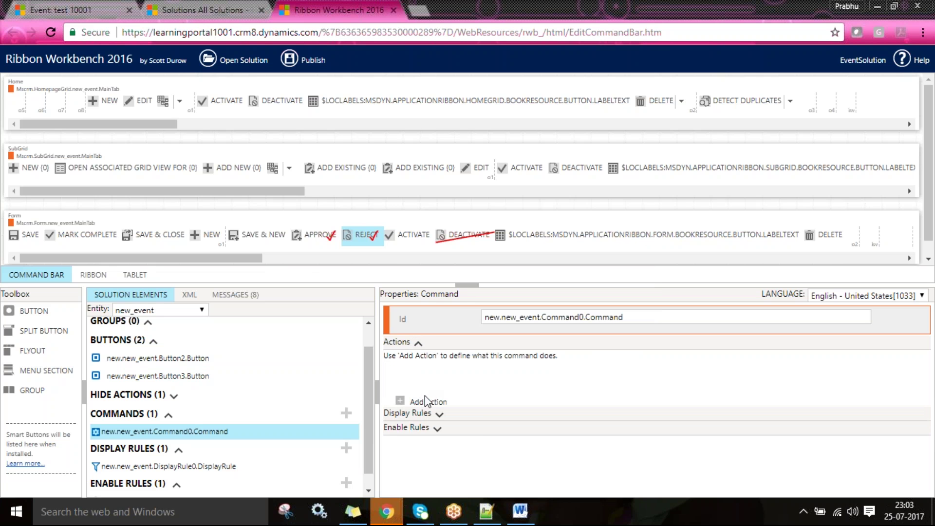
{"action": "left_click", "coordinate": [424, 399]}
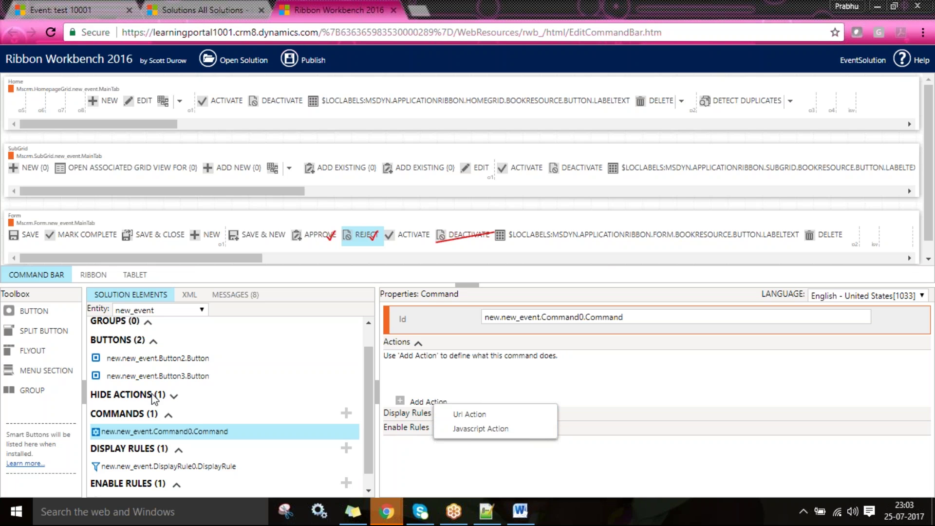
Add a second command to the new_event solution elements
{"action": "left_click", "coordinate": [152, 416]}
{"action": "right_click", "coordinate": [152, 416]}
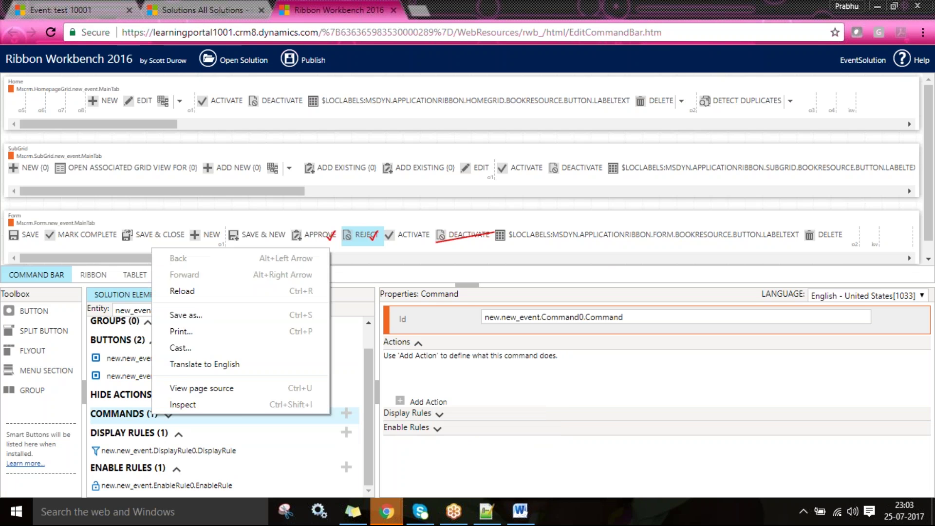
{"action": "left_click", "coordinate": [152, 416]}
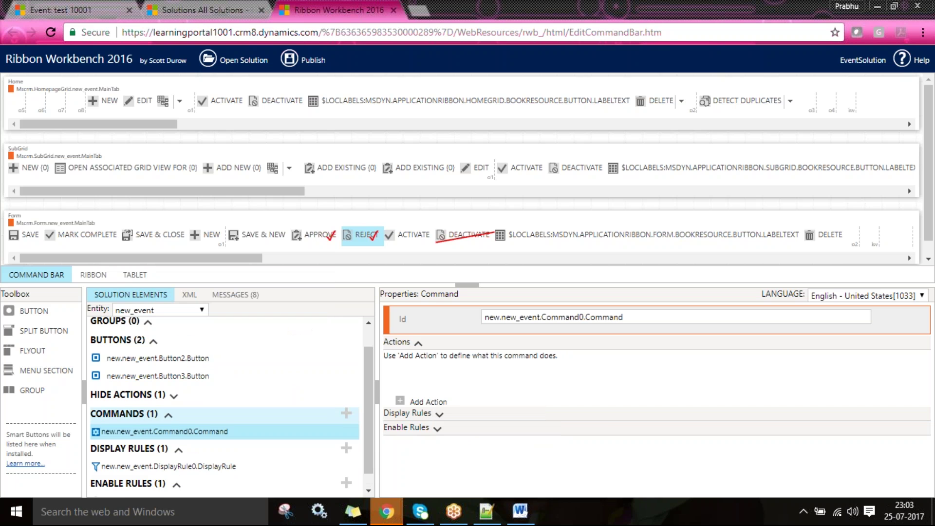
{"action": "left_click", "coordinate": [346, 414]}
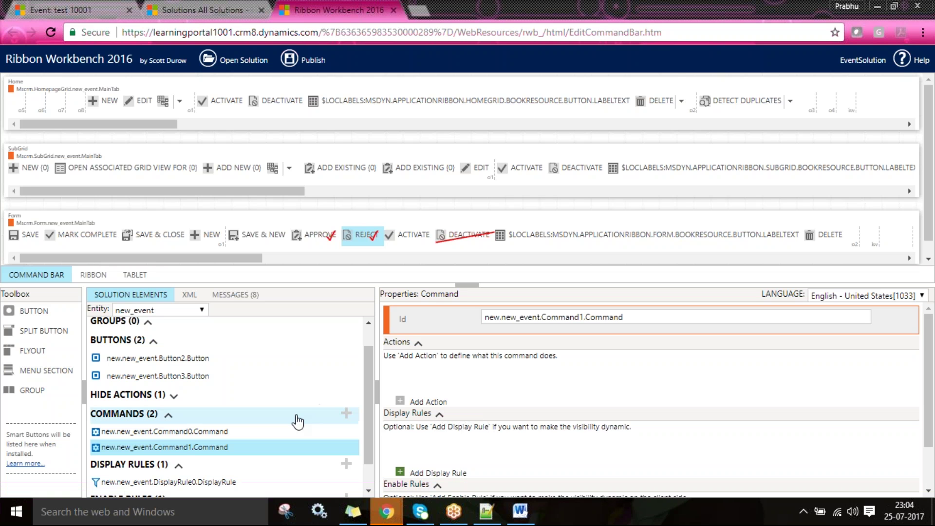
{"action": "left_click", "coordinate": [157, 434]}
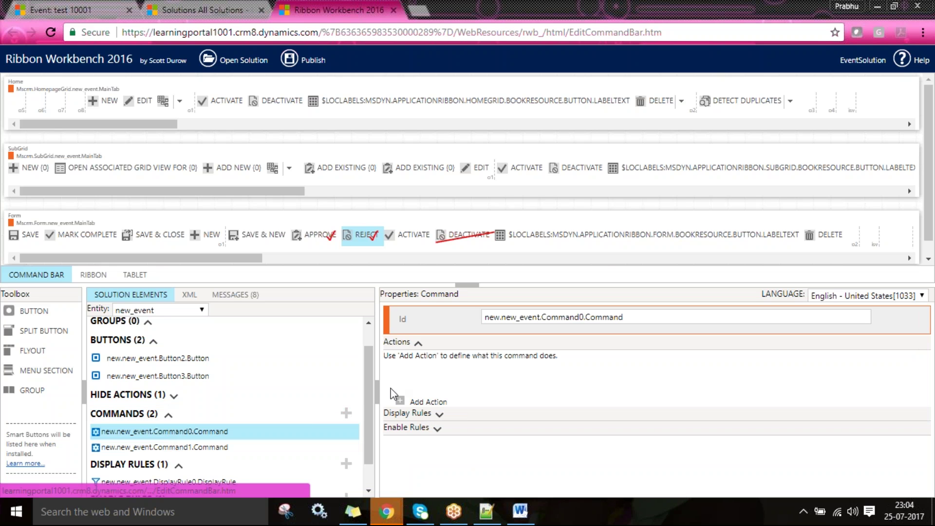
{"action": "left_click", "coordinate": [428, 402]}
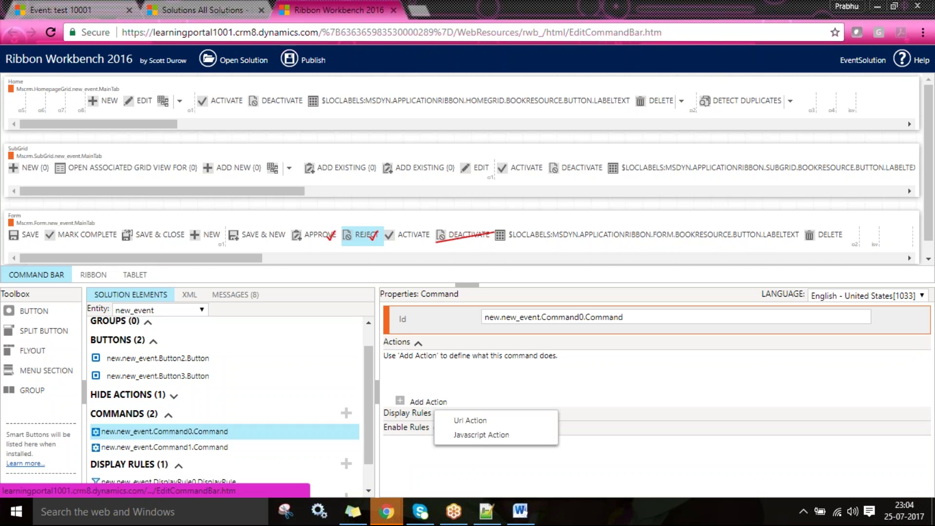
{"action": "left_click", "coordinate": [471, 422]}
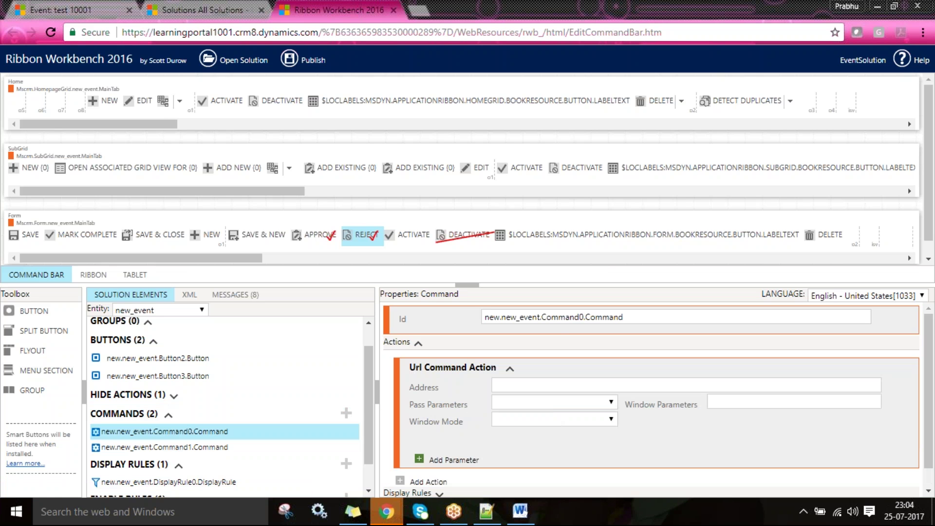
{"action": "left_click", "coordinate": [518, 386]}
{"action": "type", "text": "http://www.go"}
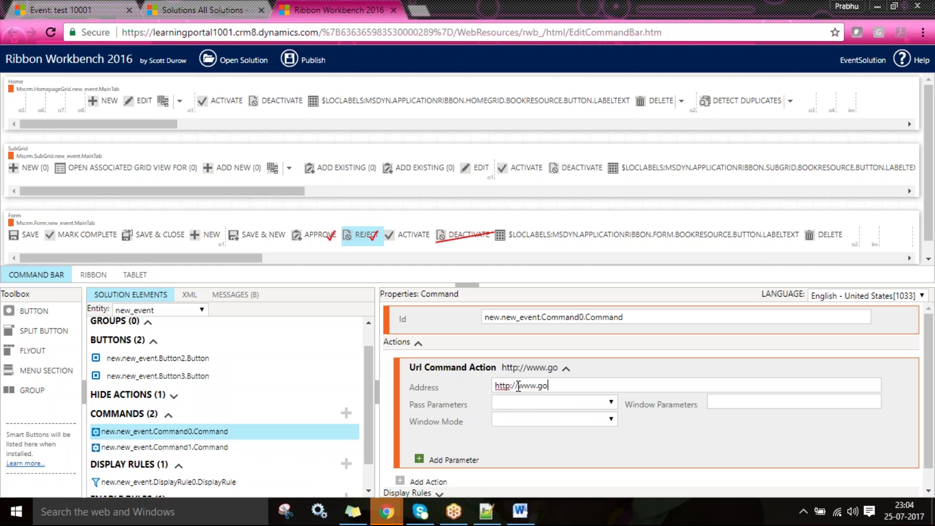
{"action": "type", "text": "ogle.com"}
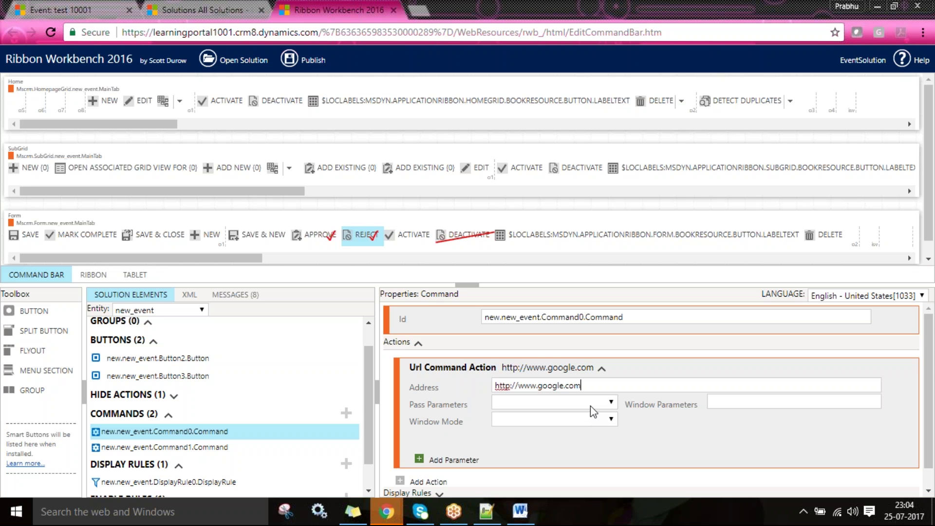
Attach the existing new.new_event.DisplayRule0.DisplayRule to new.new_event.Command1.Command
{"action": "left_click", "coordinate": [169, 448]}
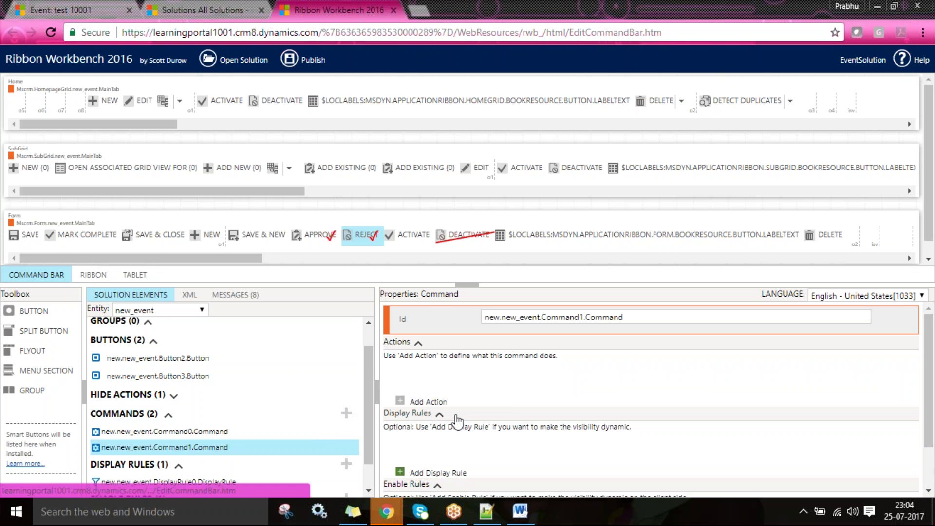
{"action": "left_click", "coordinate": [451, 476]}
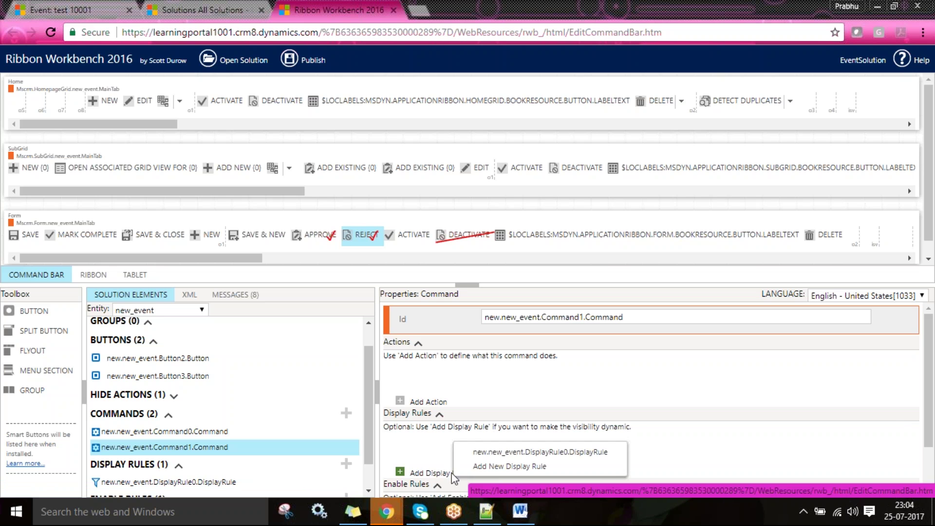
{"action": "left_click", "coordinate": [523, 458]}
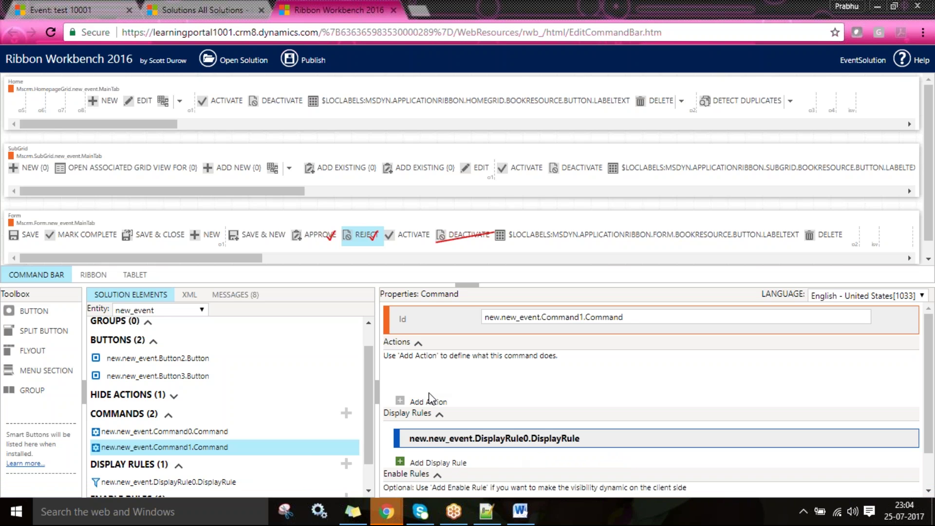
Add a custom JavaScript action to the new.new_event.Command1.Command command
{"action": "left_click", "coordinate": [436, 404]}
{"action": "left_click", "coordinate": [487, 430]}
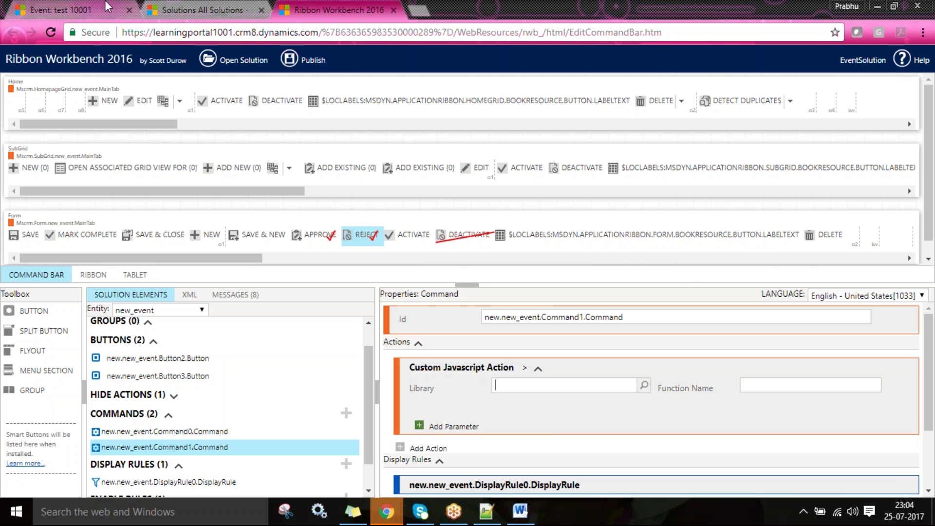
Open the web resources of Event Solution in Dynamics 365 and start a new web resource
{"action": "left_click", "coordinate": [148, 8]}
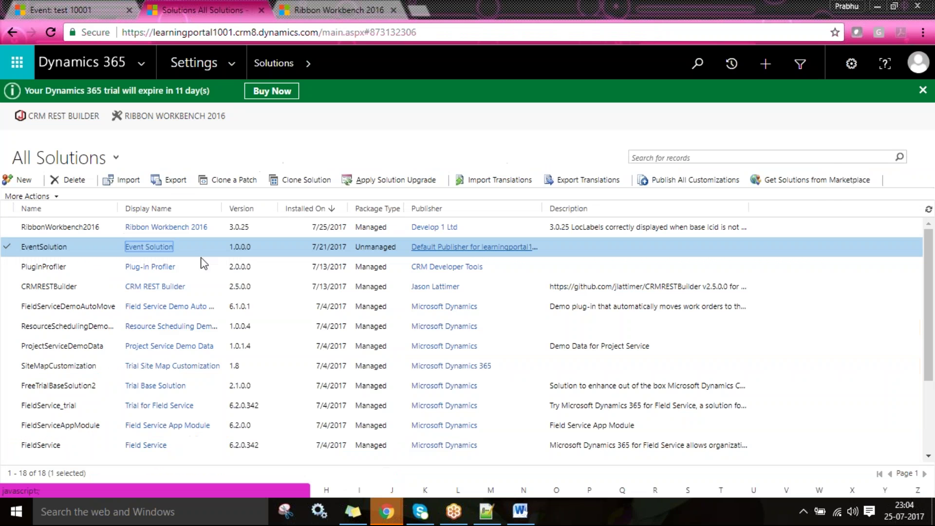
{"action": "left_click", "coordinate": [146, 249]}
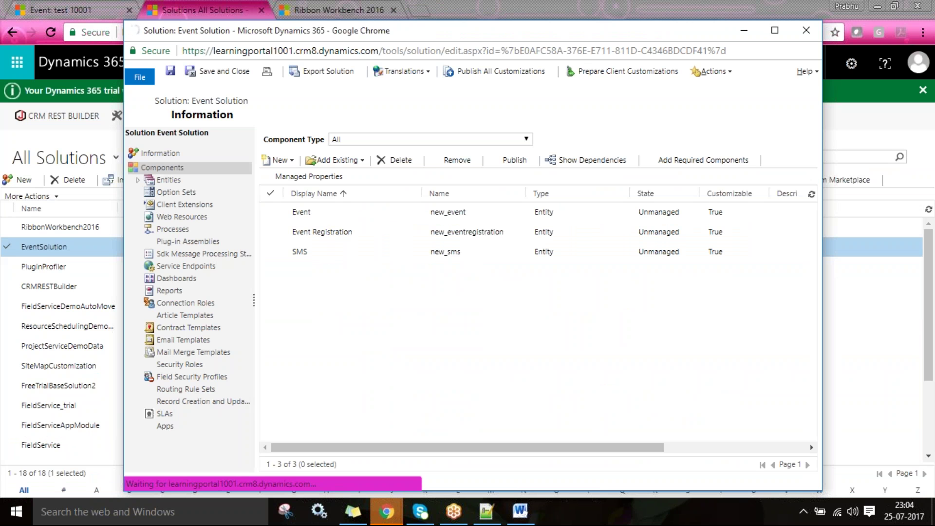
{"action": "left_click", "coordinate": [191, 218]}
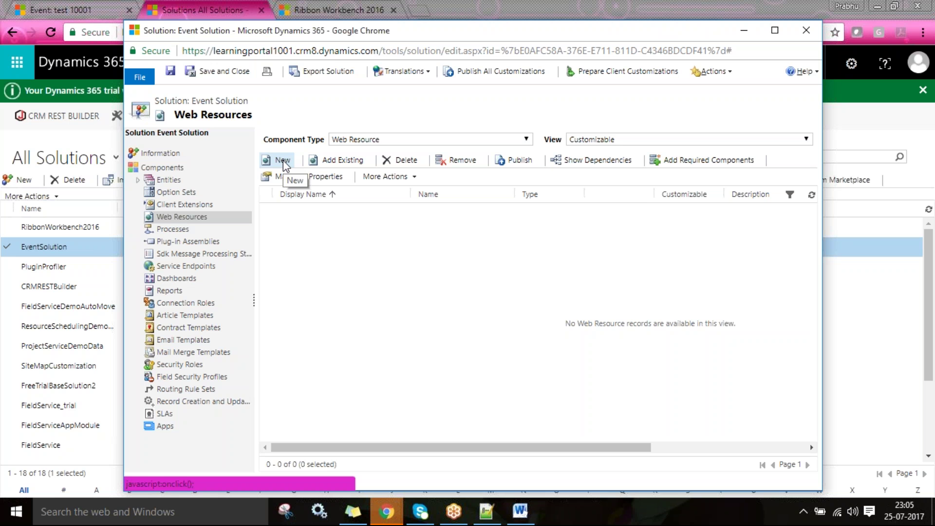
{"action": "left_click", "coordinate": [283, 162]}
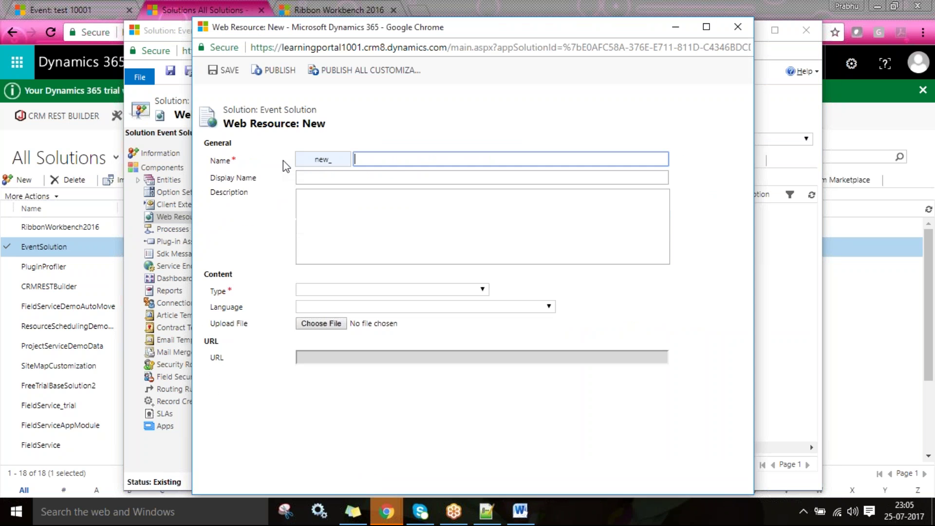
Name the web resource event.js with display name Event JS, and set its type to Script (JScript)
{"action": "type", "text": "event.js"}
{"action": "key", "text": "Tab"}
{"action": "type", "text": "Event JS"}
{"action": "key", "text": "Tab"}
{"action": "key", "text": "Tab"}
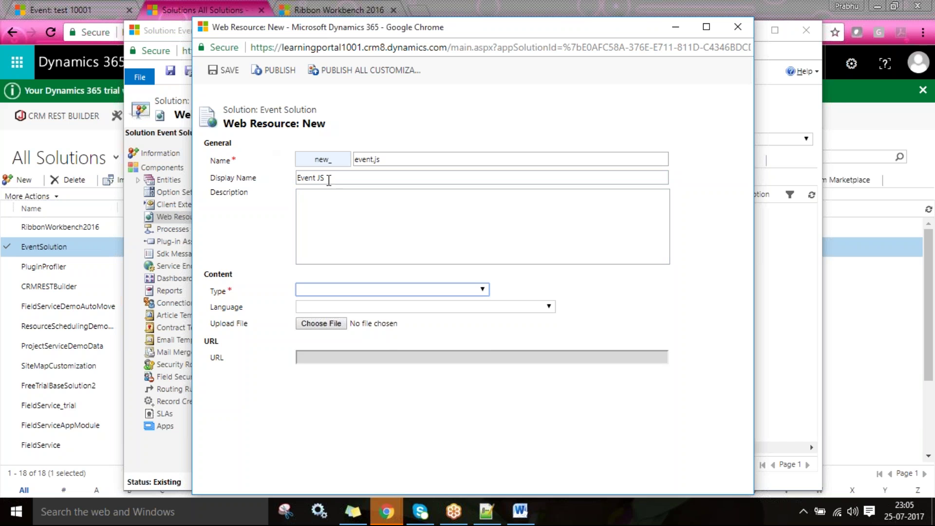
{"action": "left_click", "coordinate": [347, 292]}
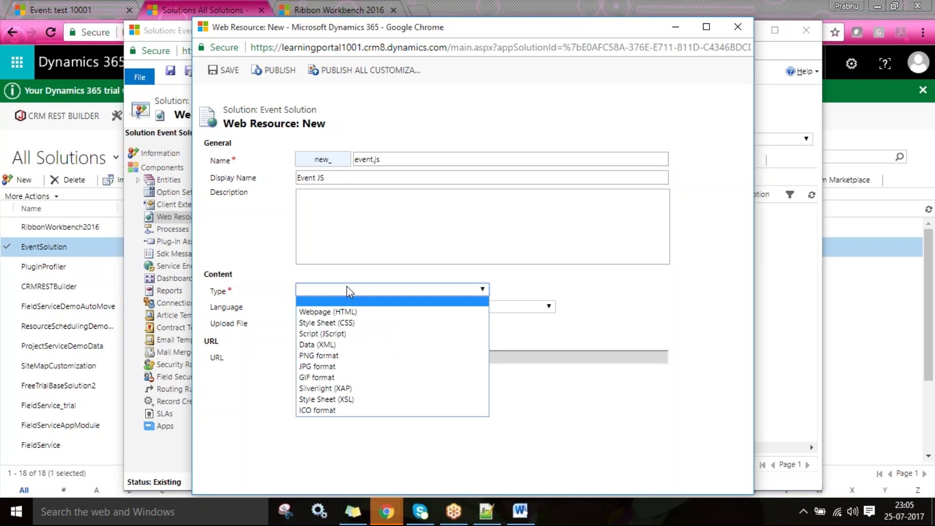
{"action": "left_click", "coordinate": [347, 325]}
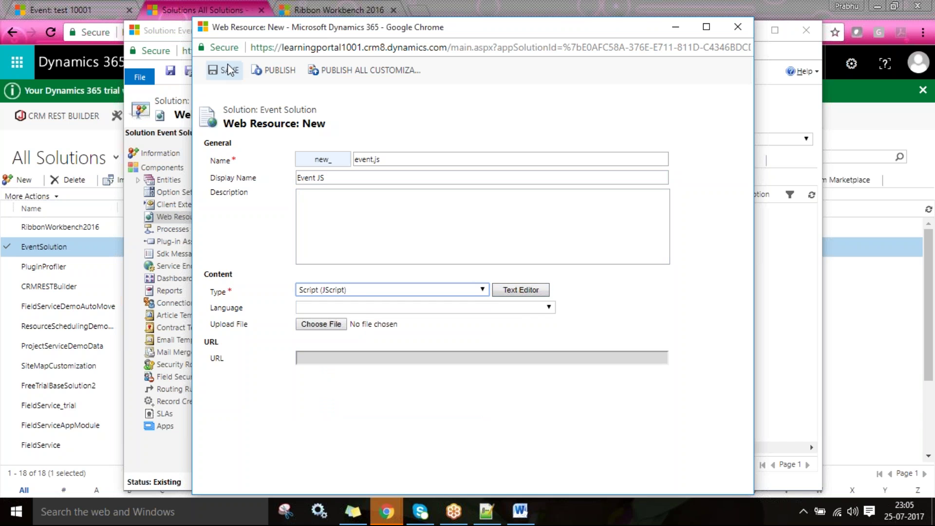
Write a RejectOnClick() function in the script that alerts "Reject Button Clicked...", copy its name, and accept the content
{"action": "left_click", "coordinate": [536, 293]}
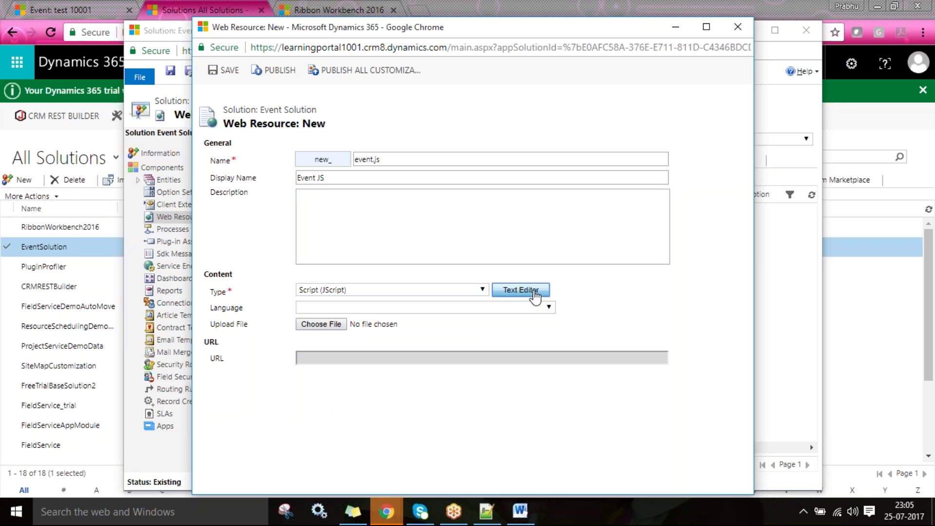
{"action": "type", "text": "function RejectOn"}
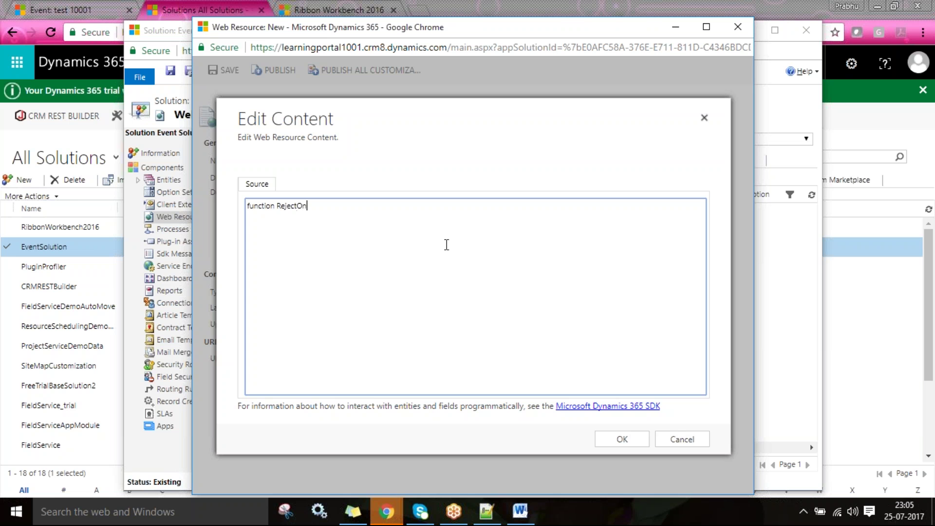
{"action": "type", "text": "Click("}
{"action": "key", "text": "ctrl+shift+Left"}
{"action": "key", "text": "ctrl+c"}
{"action": "key", "text": "End"}
{"action": "type", "text": "lert(\"Reject Button "}
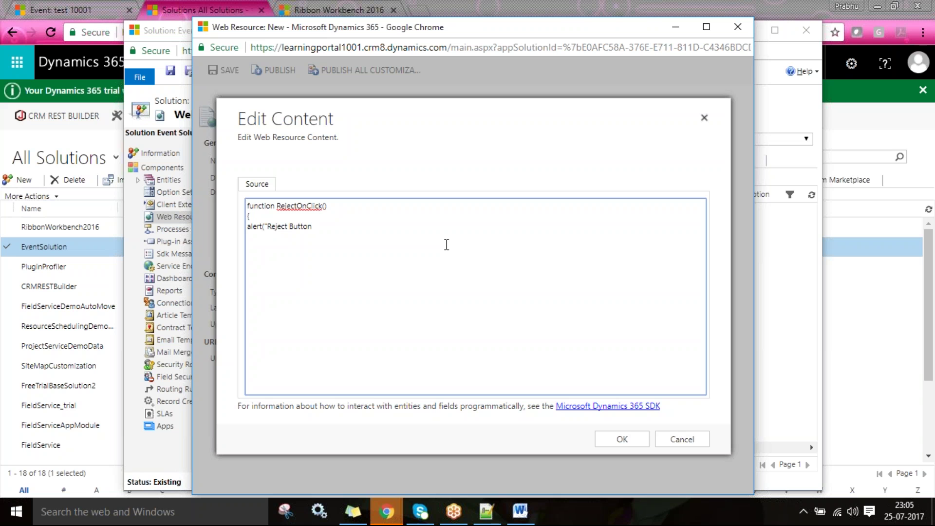
{"action": "type", "text": "Clicked...\");"}
{"action": "left_click", "coordinate": [622, 441]}
Save the Event JS web resource and close its window along with the solution window
{"action": "key", "text": "ctrl+s"}
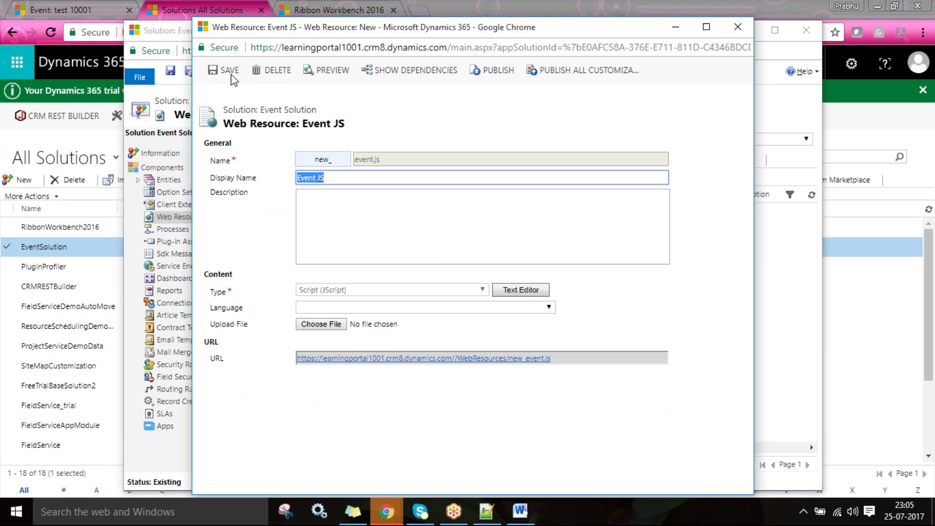
{"action": "left_click_drag", "start_coordinate": [224, 74], "coordinate": [349, 100]}
{"action": "left_click", "coordinate": [469, 100]}
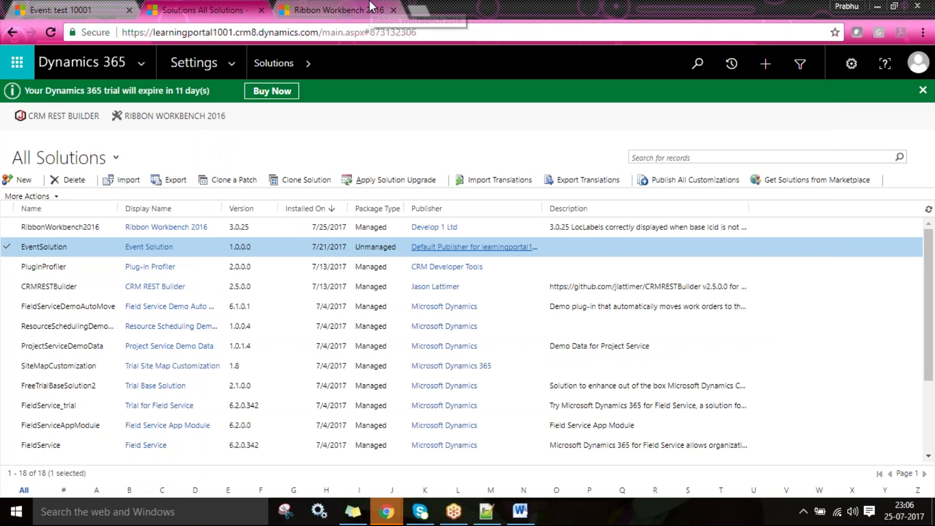
Back in Ribbon Workbench, set the JavaScript action's library to $webresource:new_event.js and its function name to RejectOnClick
{"action": "left_click", "coordinate": [371, 8]}
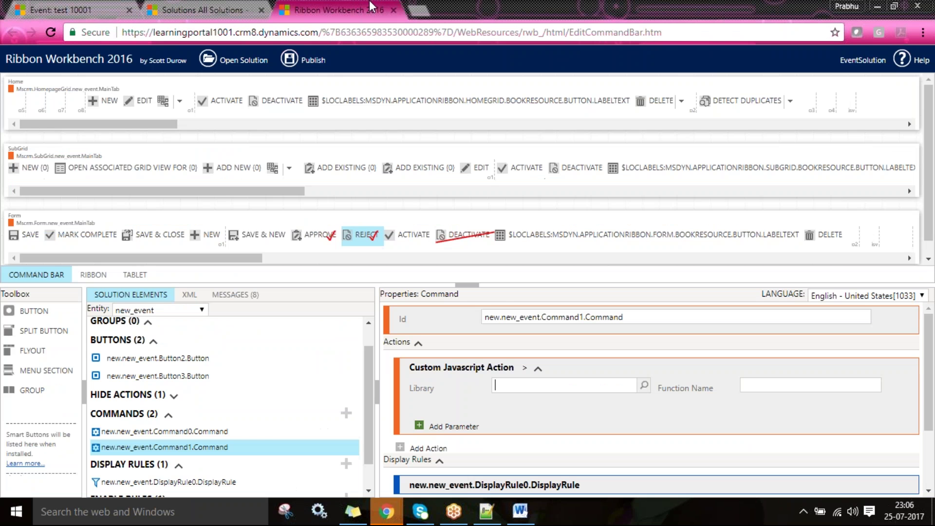
{"action": "left_click", "coordinate": [645, 387]}
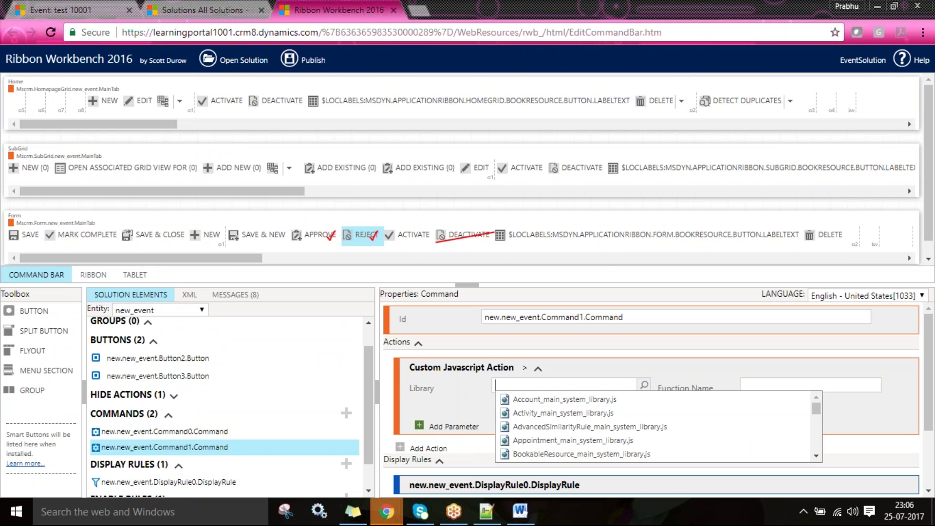
{"action": "type", "text": "new_event"}
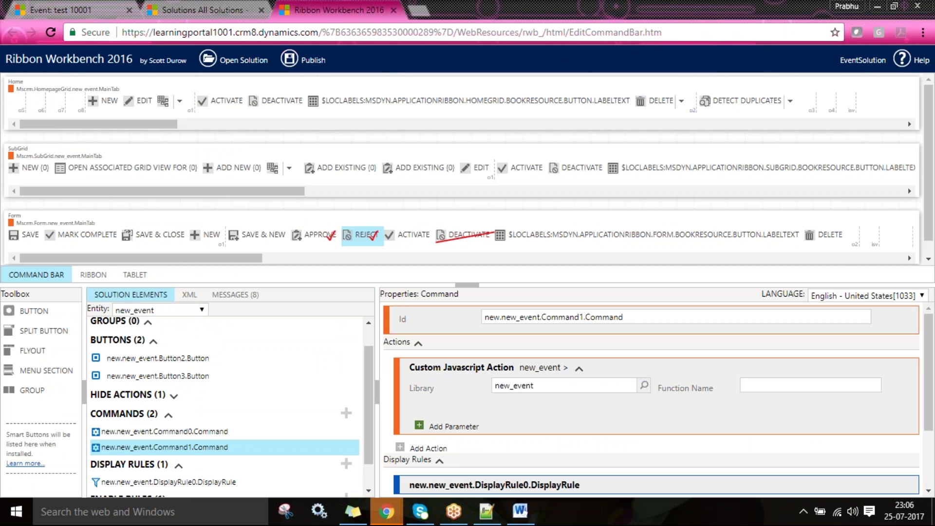
{"action": "left_click", "coordinate": [644, 386]}
{"action": "left_click", "coordinate": [560, 403]}
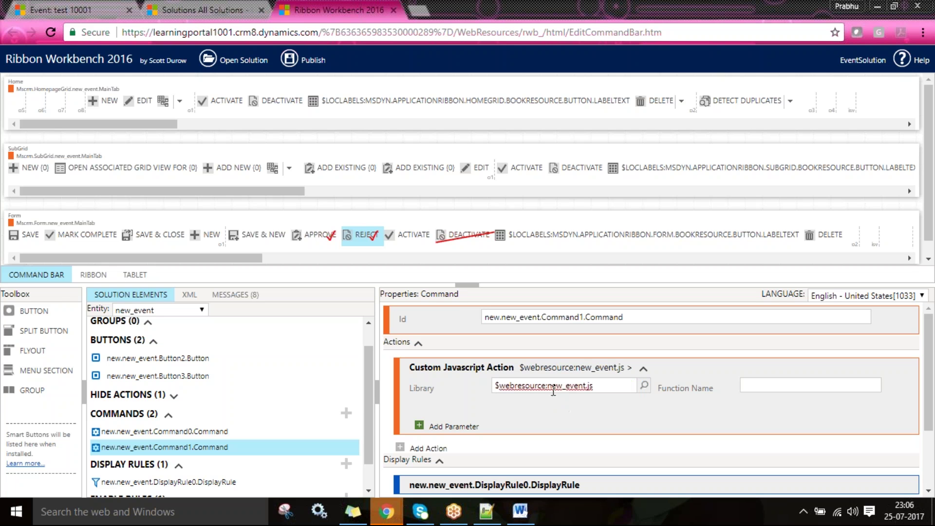
{"action": "left_click", "coordinate": [759, 388]}
{"action": "key", "text": "ctrl+v"}
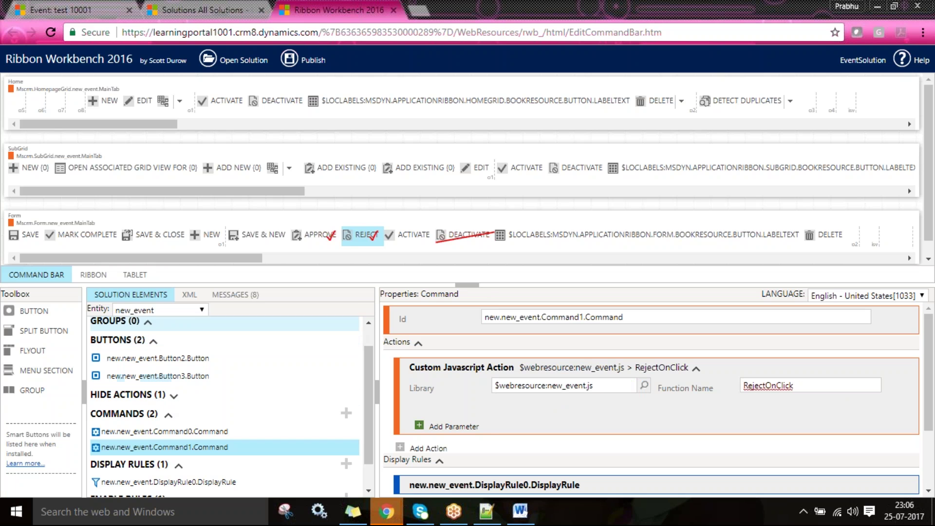
Assign new.new_event.Command1.Command to the Reject button on the form command bar
{"action": "left_click", "coordinate": [359, 234]}
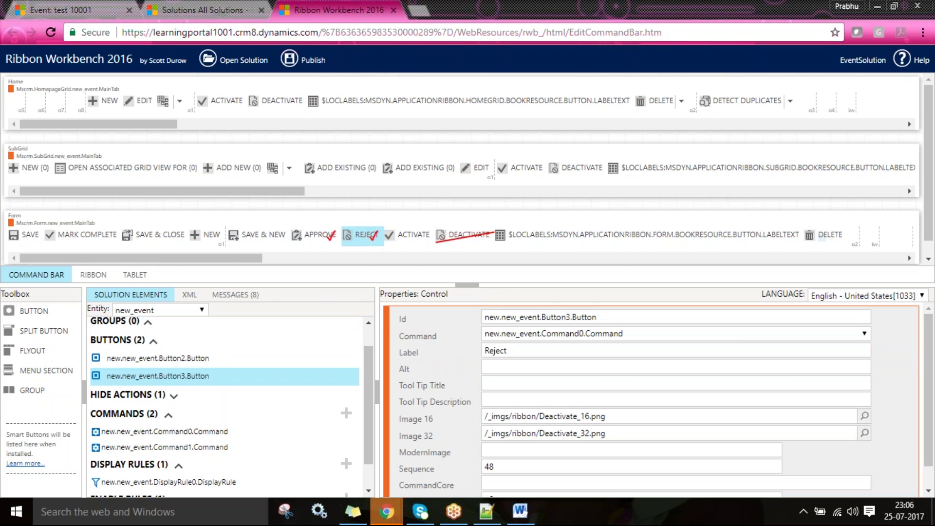
{"action": "left_click", "coordinate": [865, 334]}
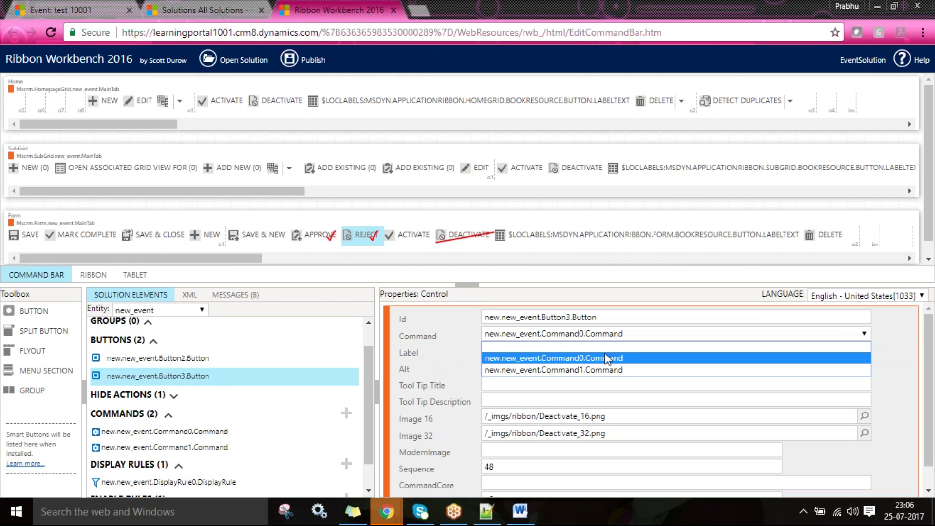
{"action": "left_click", "coordinate": [615, 364]}
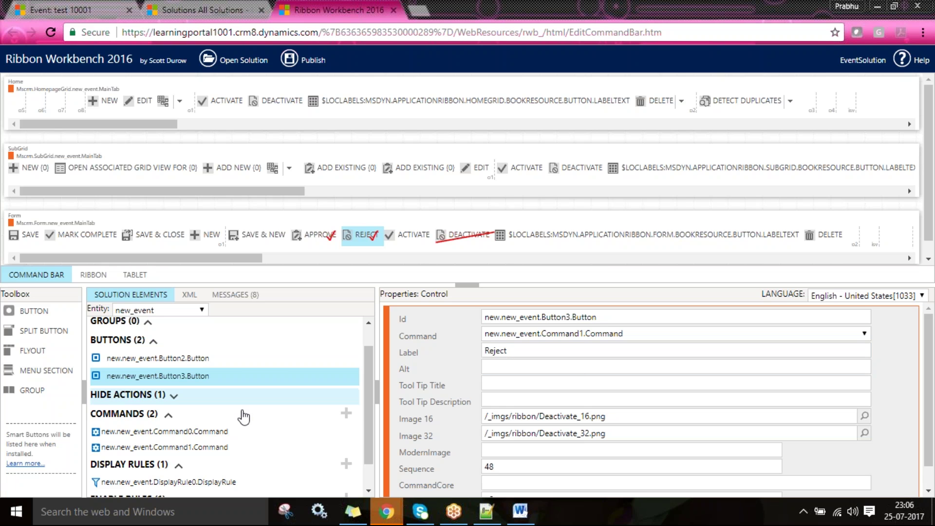
Rename the Command1 command's Id to new.new_event.Reject.Command
{"action": "left_click", "coordinate": [210, 448]}
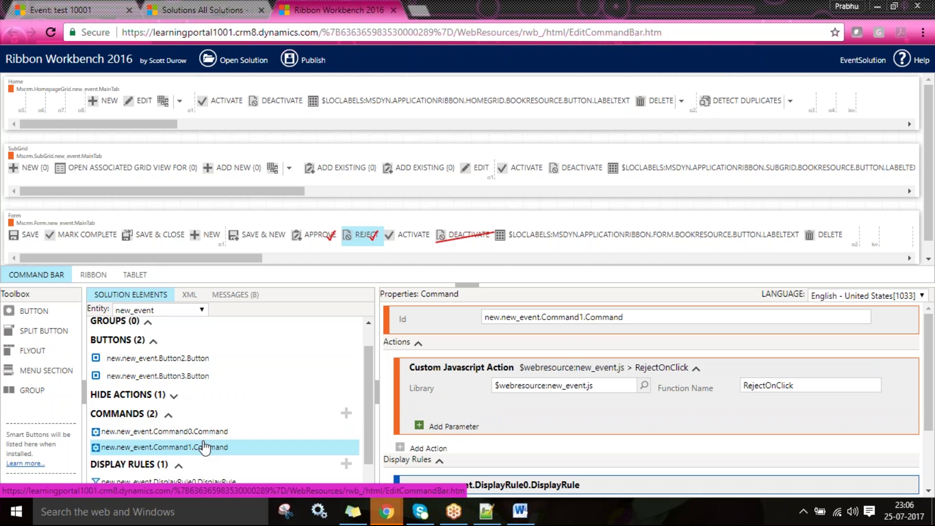
{"action": "left_click", "coordinate": [586, 318]}
{"action": "key", "text": "BackSpace"}
{"action": "key", "text": "BackSpace"}
{"action": "key", "text": "BackSpace"}
{"action": "key", "text": "BackSpace"}
{"action": "key", "text": "BackSpace"}
{"action": "key", "text": "BackSpace"}
{"action": "key", "text": "BackSpace"}
{"action": "key", "text": "BackSpace"}
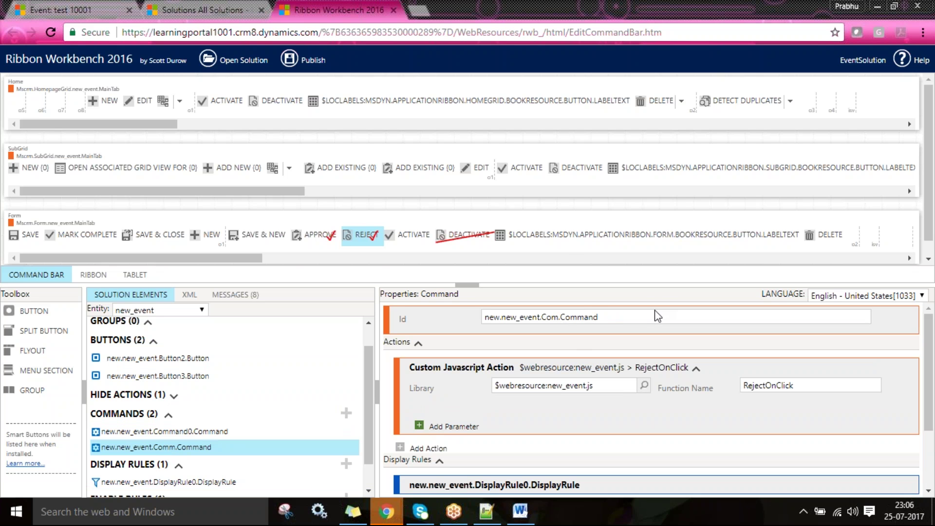
{"action": "type", "text": "Reject"}
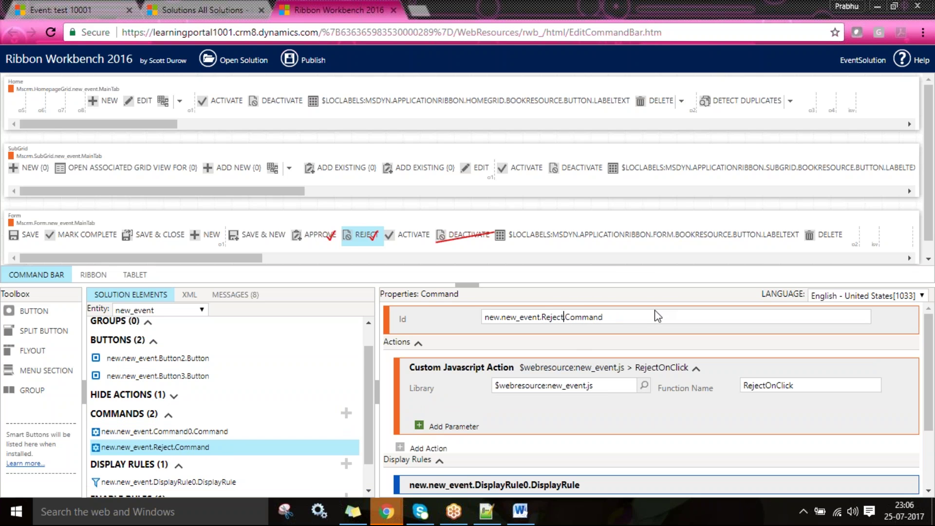
Rename the Command0 command's Id to new.new_event.Approve.Command
{"action": "left_click", "coordinate": [212, 433]}
{"action": "left_click", "coordinate": [585, 316]}
{"action": "key", "text": "BackSpace"}
{"action": "key", "text": "BackSpace"}
{"action": "key", "text": "BackSpace"}
{"action": "key", "text": "BackSpace"}
{"action": "key", "text": "BackSpace"}
{"action": "key", "text": "BackSpace"}
{"action": "key", "text": "BackSpace"}
{"action": "key", "text": "BackSpace"}
{"action": "type", "text": "Approve"}
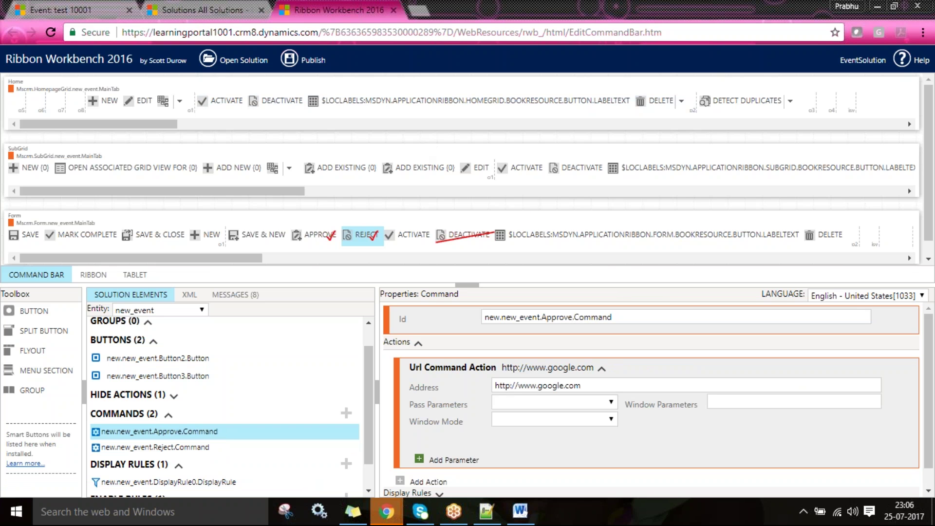
Try to publish the ribbon customizations for the event entity
{"action": "left_click", "coordinate": [321, 68]}
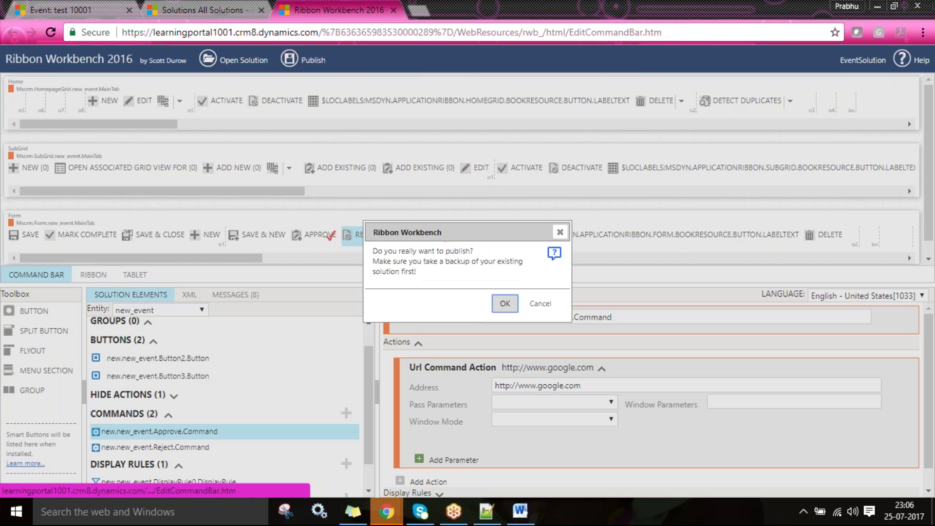
{"action": "left_click", "coordinate": [508, 303]}
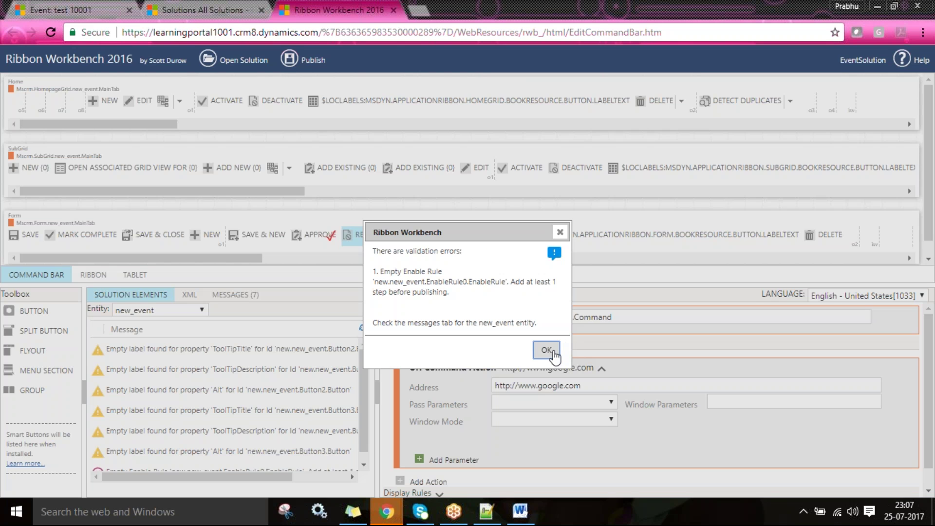
{"action": "left_click", "coordinate": [546, 350]}
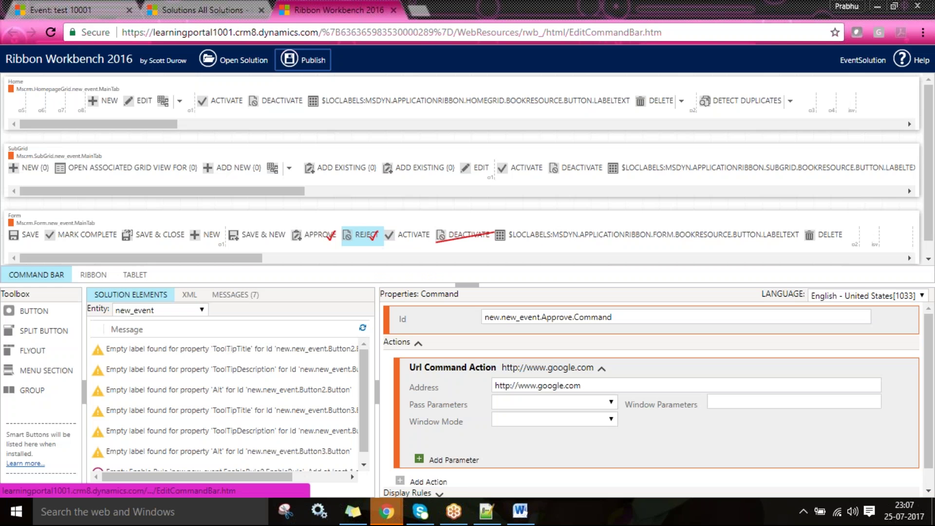
Delete the empty enable rule new.new_event.EnableRule0.EnableRule from the solution elements
{"action": "left_click", "coordinate": [131, 295]}
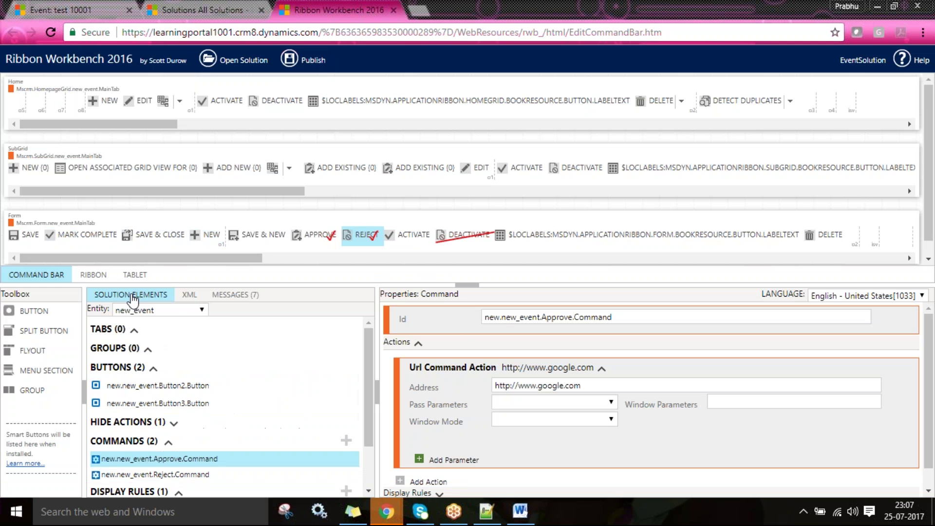
{"action": "left_click", "coordinate": [371, 470]}
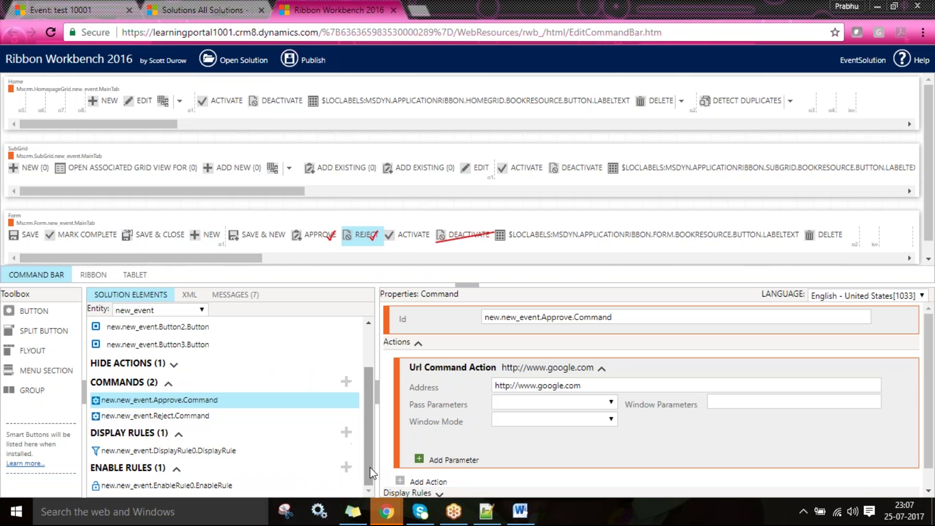
{"action": "left_click", "coordinate": [165, 488]}
{"action": "right_click", "coordinate": [166, 490]}
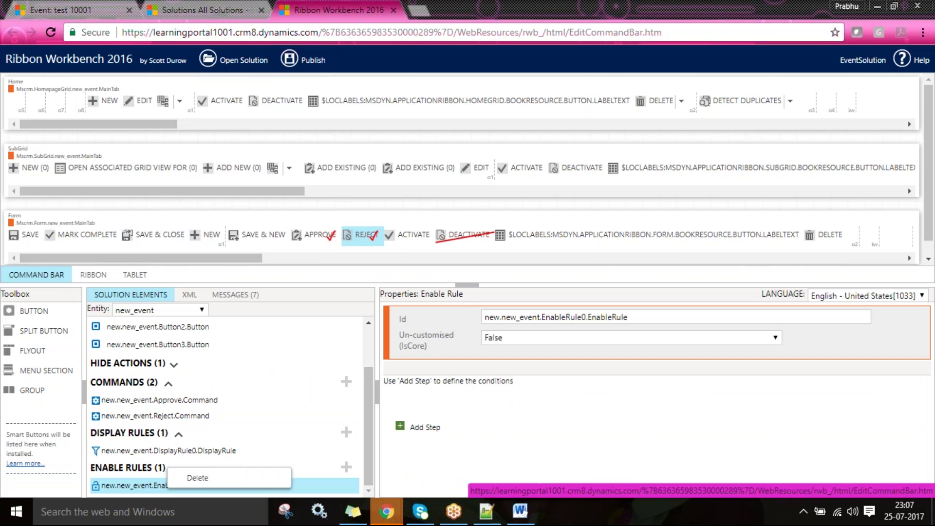
{"action": "left_click", "coordinate": [195, 479]}
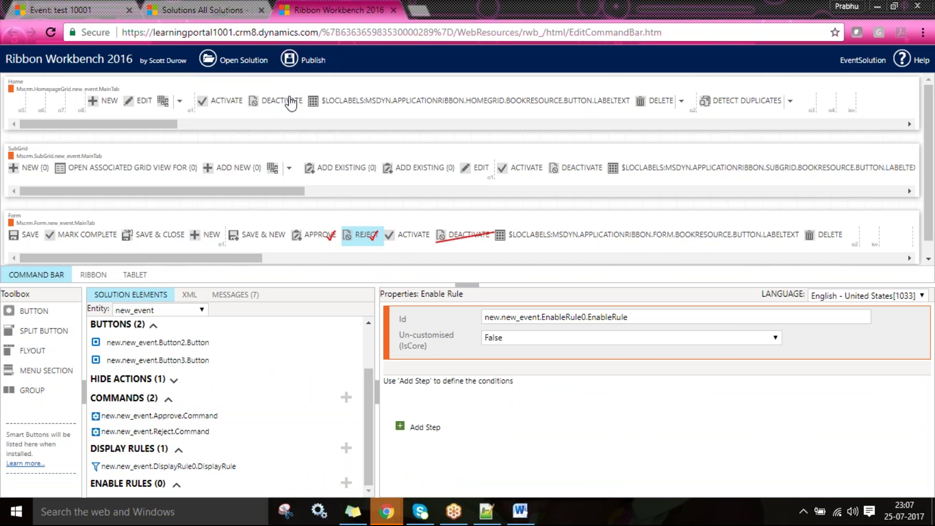
Publish the ribbon customizations and return to the test 10001 event record
{"action": "left_click", "coordinate": [312, 60]}
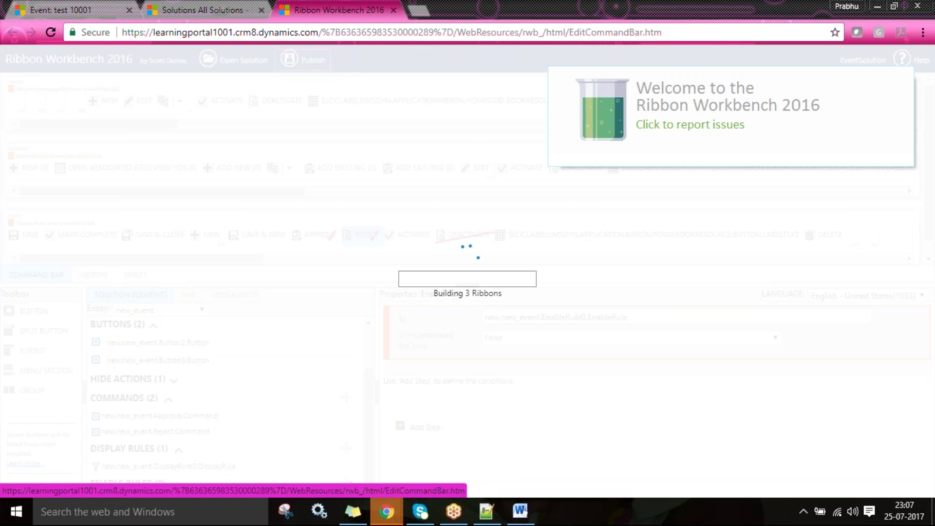
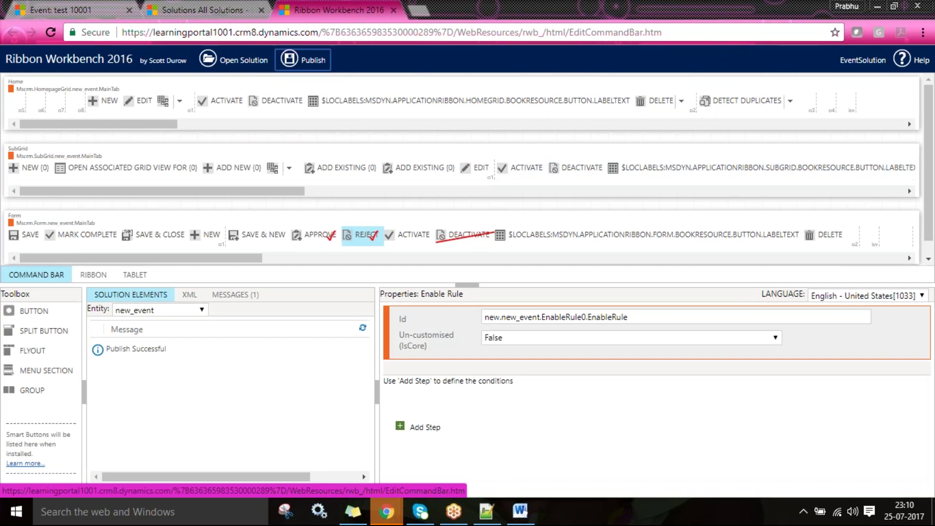
{"action": "left_click", "coordinate": [77, 7]}
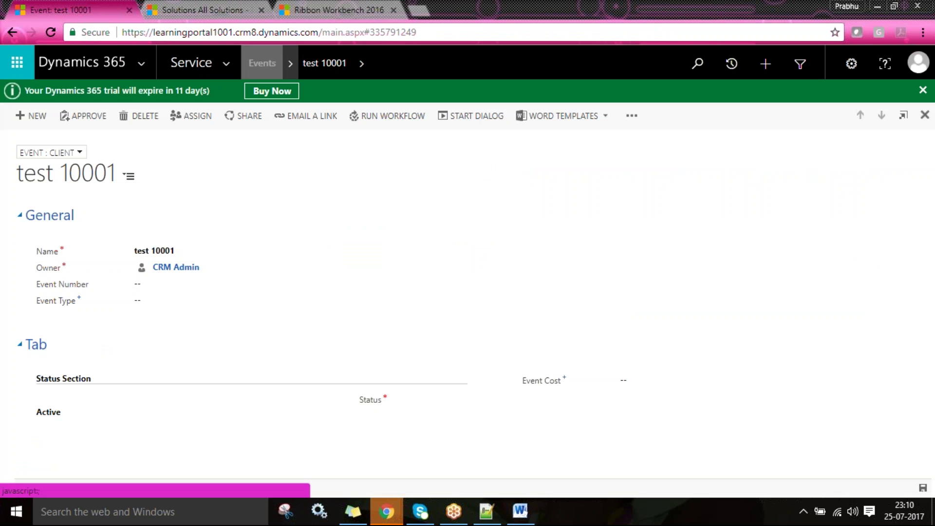
Return to the Events list, reload the page and dismiss the pending email warning
{"action": "left_click", "coordinate": [262, 63]}
{"action": "left_click", "coordinate": [52, 28]}
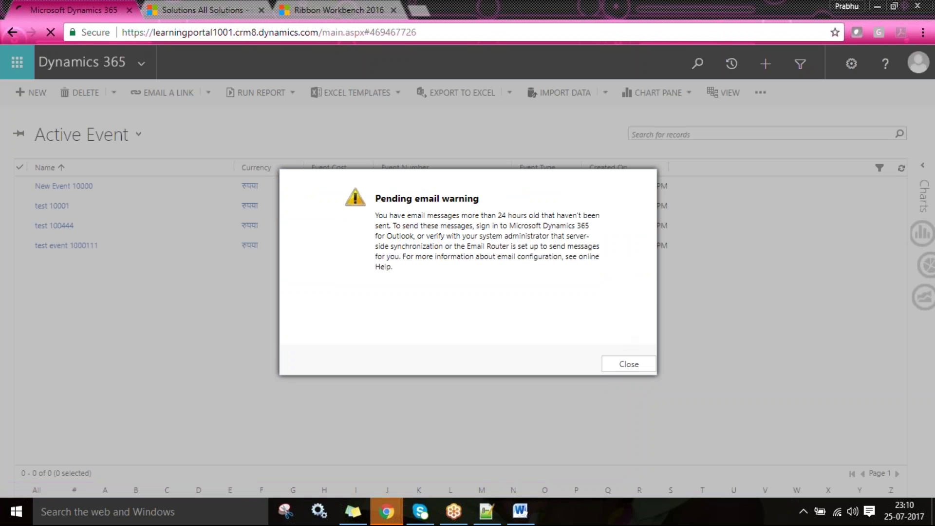
{"action": "left_click", "coordinate": [629, 365]}
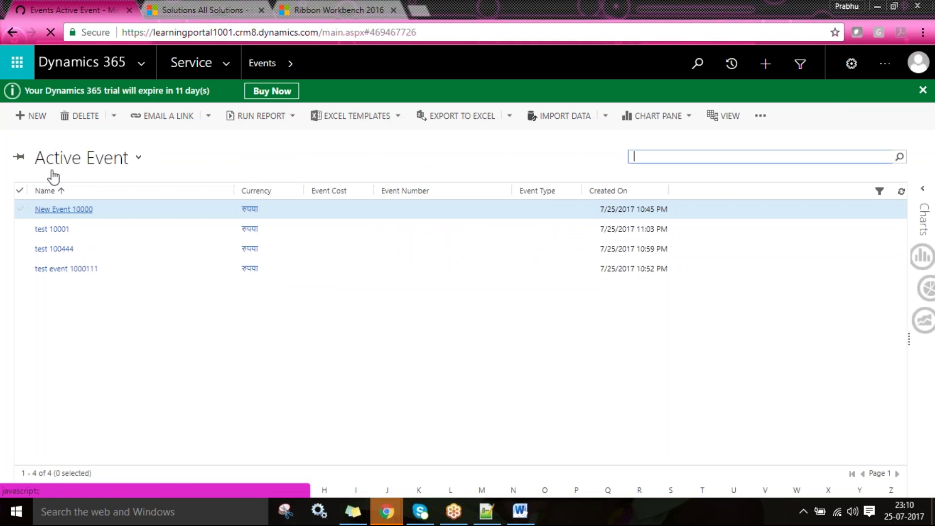
Create a new event record named "TEst event 5" and save it
{"action": "left_click", "coordinate": [38, 117]}
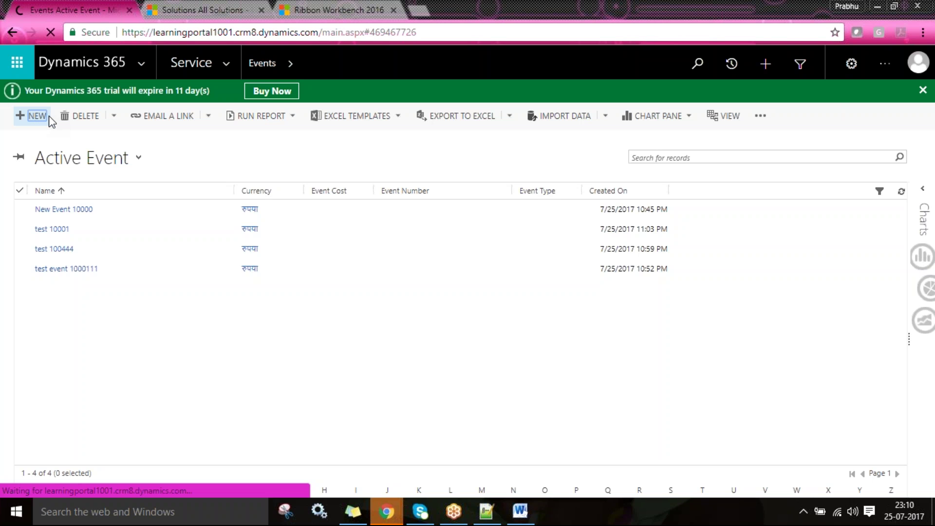
{"action": "left_click", "coordinate": [37, 116]}
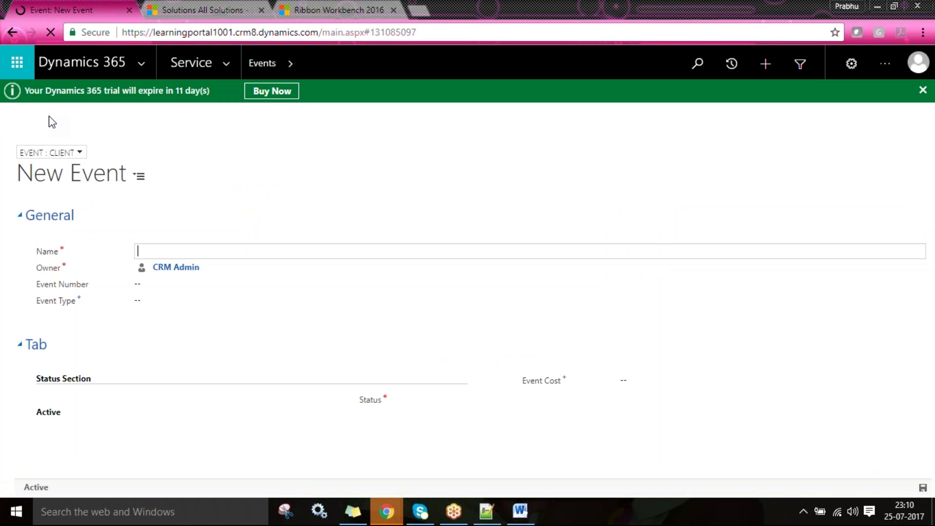
{"action": "left_click", "coordinate": [104, 123]}
{"action": "type", "text": "TEst event 5"}
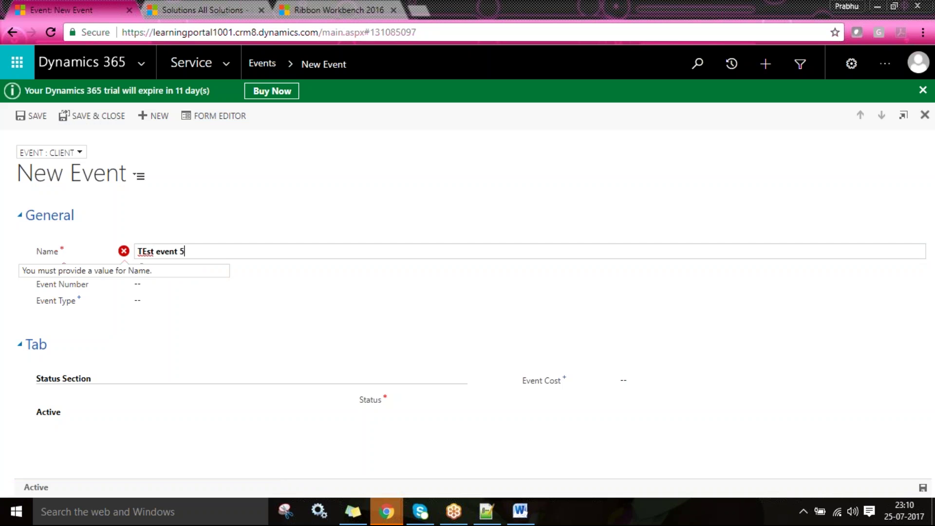
{"action": "key", "text": "ctrl+s"}
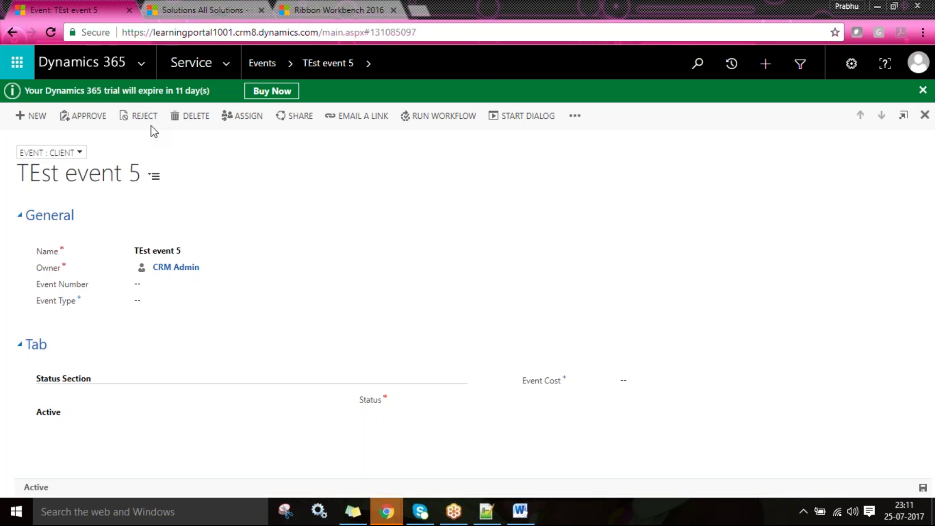
Test the Approve command on the TEst event 5 record, and inspect the Approve and Reject command definitions in Ribbon Workbench
{"action": "left_click", "coordinate": [98, 122]}
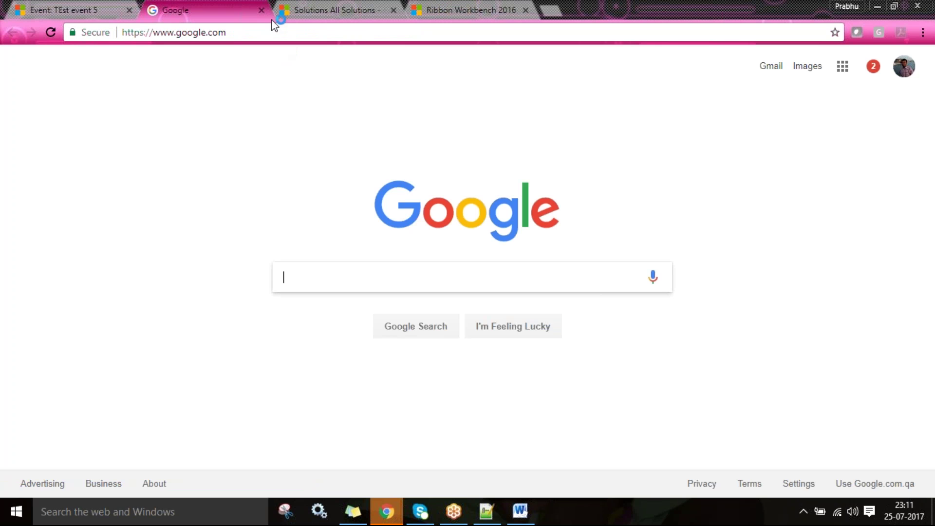
{"action": "left_click", "coordinate": [262, 10]}
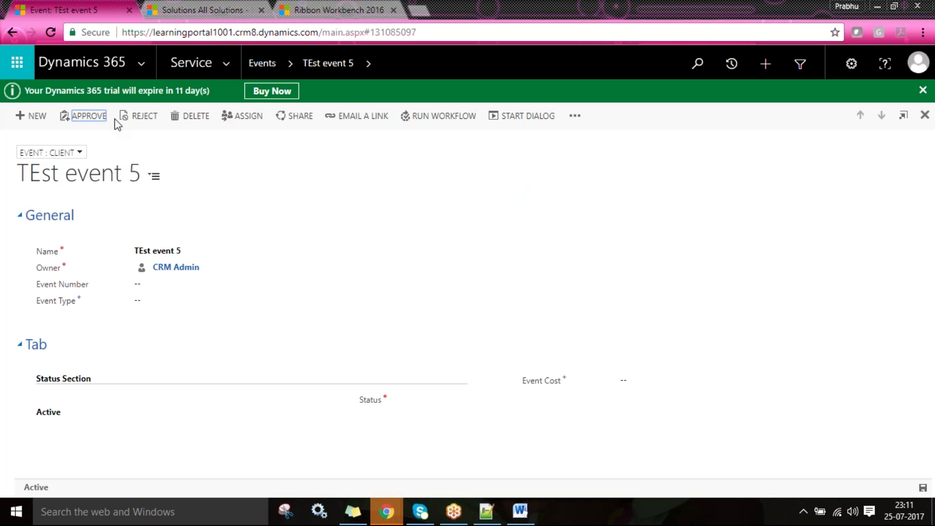
{"action": "left_click", "coordinate": [321, 12]}
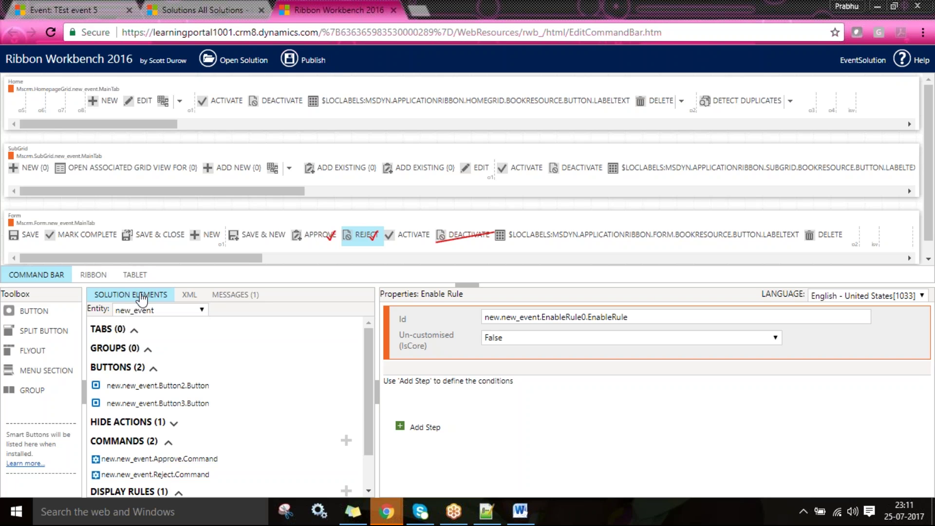
{"action": "left_click", "coordinate": [212, 462]}
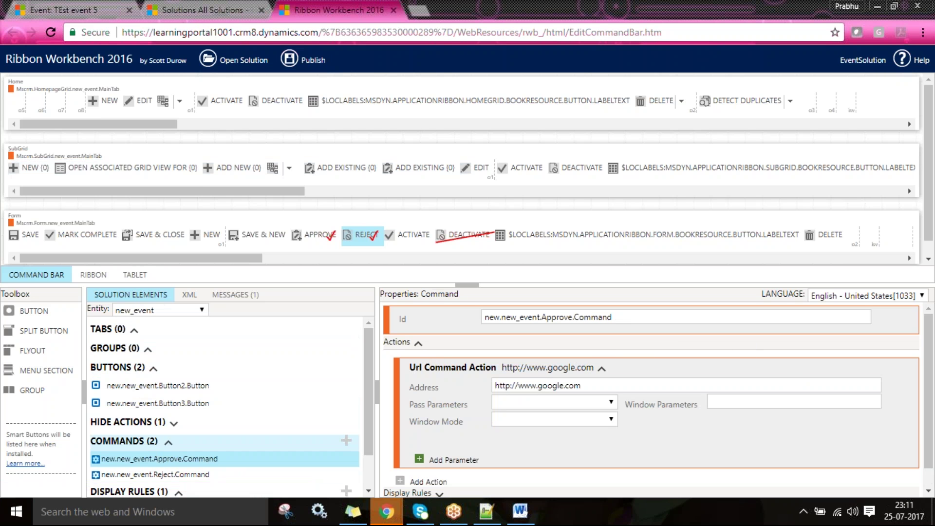
{"action": "left_click", "coordinate": [207, 474]}
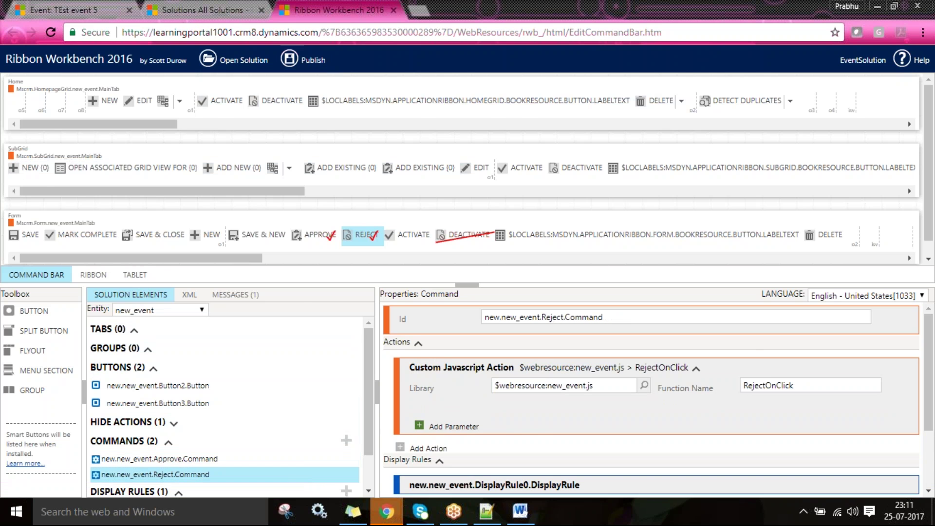
Go back to the TEst event 5 record, test its Reject command and dismiss the alert
{"action": "left_click", "coordinate": [112, 10]}
{"action": "left_click", "coordinate": [143, 119]}
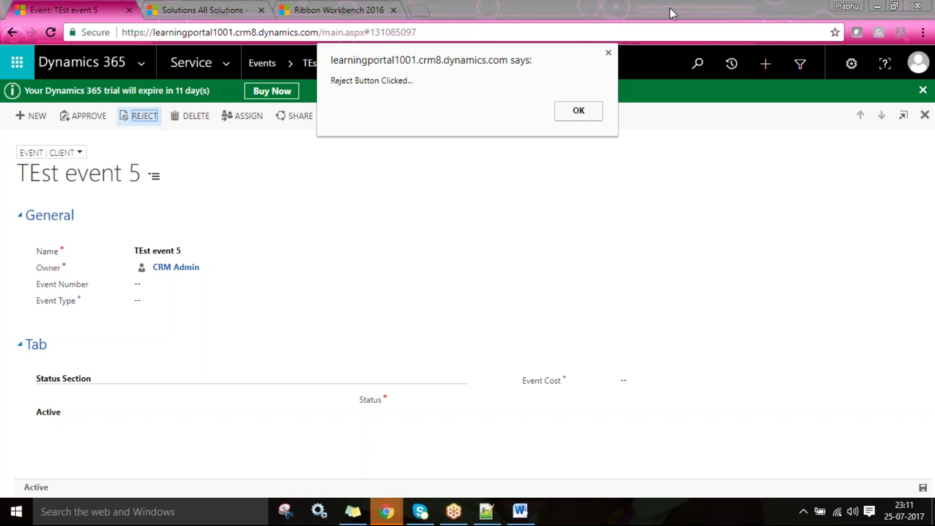
{"action": "left_click_drag", "start_coordinate": [413, 81], "coordinate": [330, 81]}
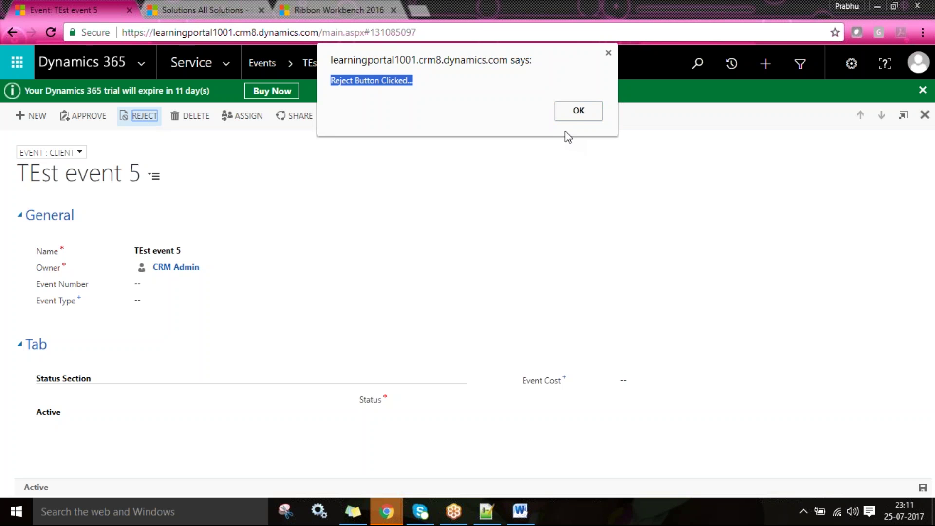
{"action": "left_click", "coordinate": [575, 115]}
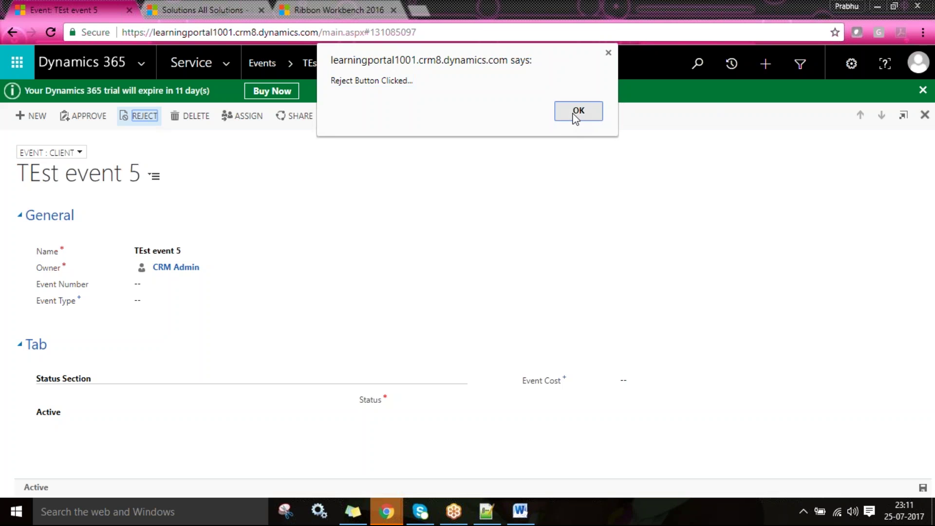
Open the Active Event list and toggle the selection of New Event 10000 to examine how the available commands change
{"action": "left_click", "coordinate": [263, 65]}
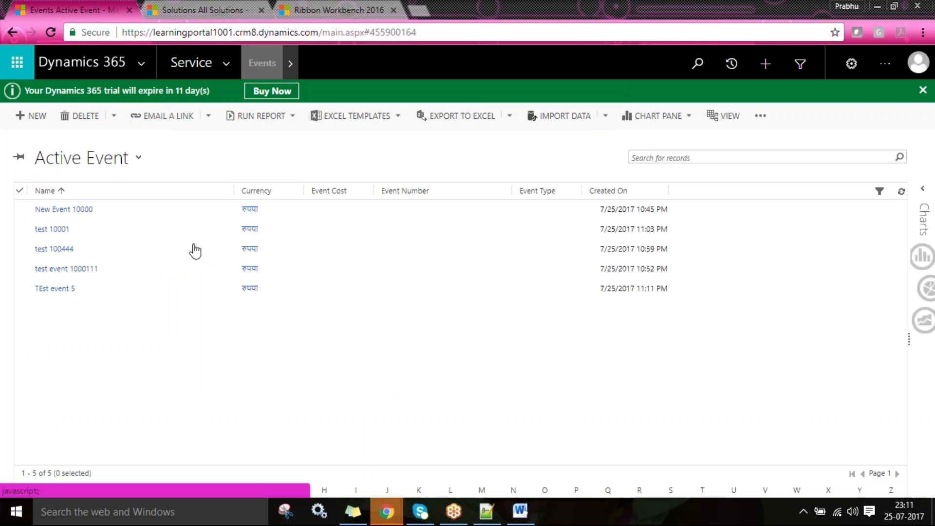
{"action": "left_click", "coordinate": [142, 205]}
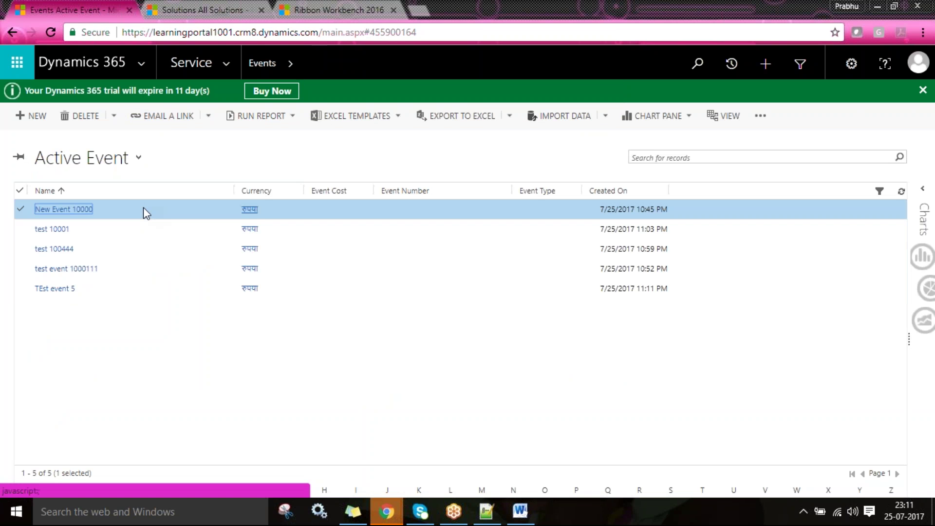
{"action": "key", "text": "shift+Down"}
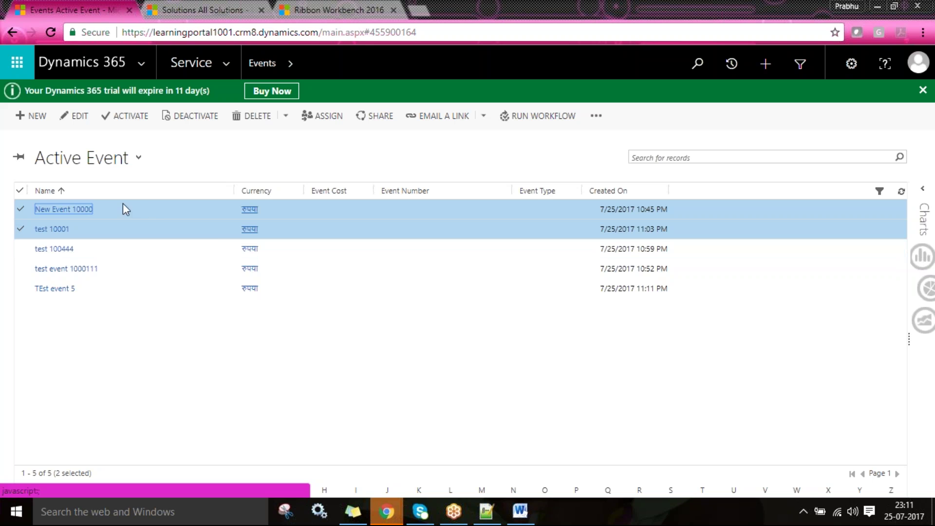
{"action": "left_click", "coordinate": [217, 230], "text": "ctrl"}
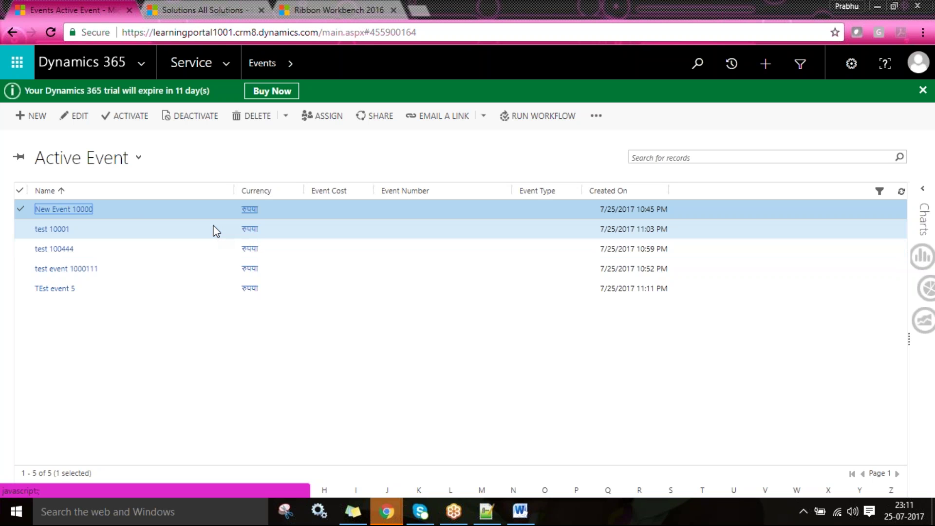
{"action": "left_click", "coordinate": [278, 458]}
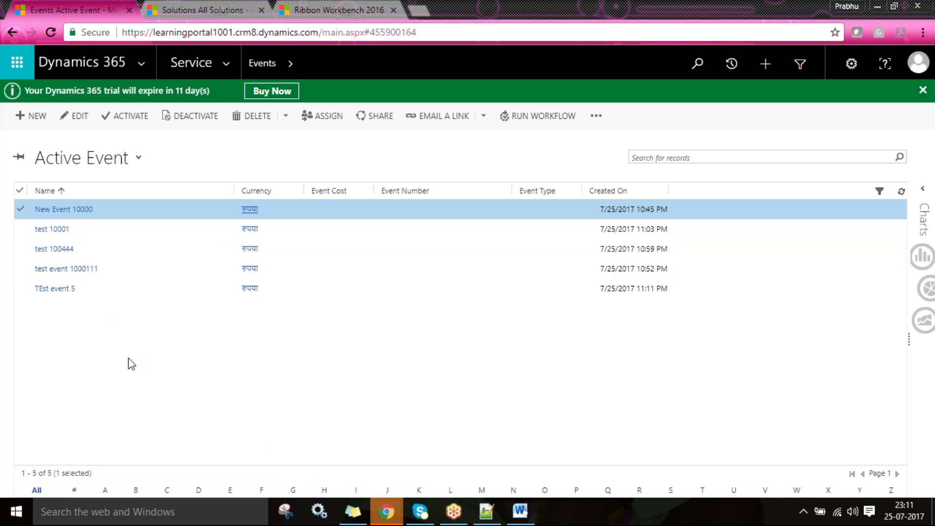
{"action": "left_click", "coordinate": [21, 209]}
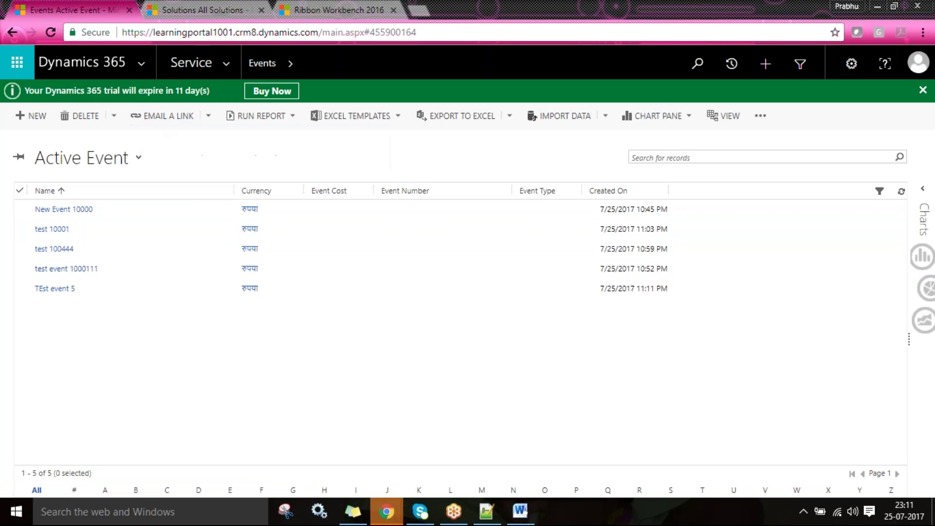
{"action": "left_click", "coordinate": [21, 209]}
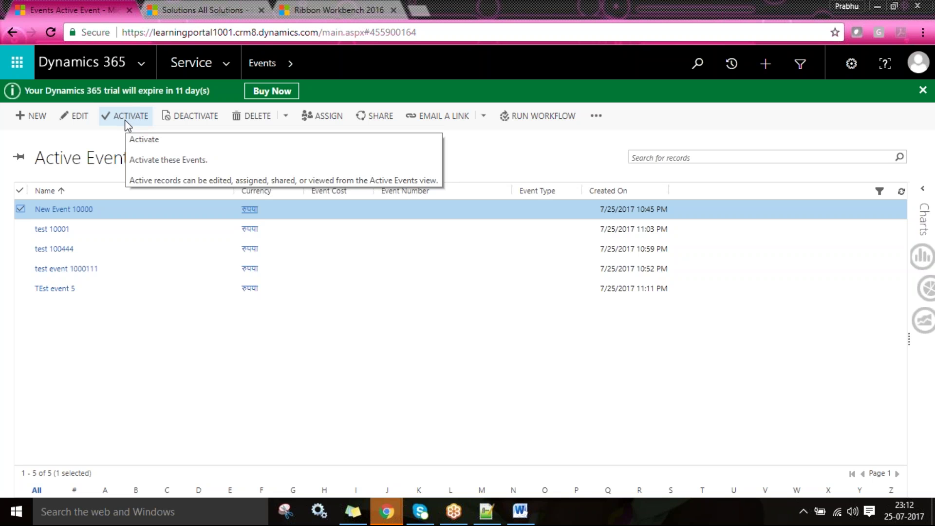
{"action": "left_click", "coordinate": [20, 210]}
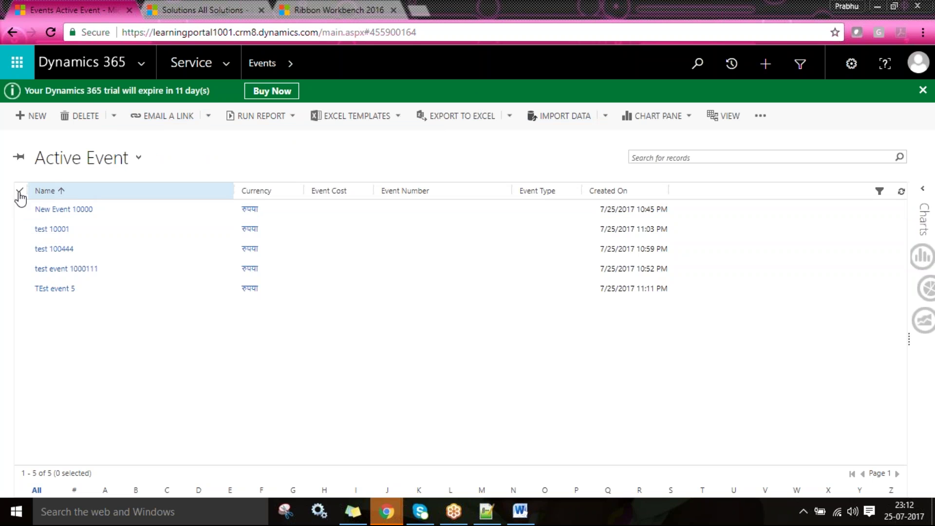
Select the New Event 10000 and test 10001 records together and examine the additional commands offered for them
{"action": "left_click", "coordinate": [20, 209]}
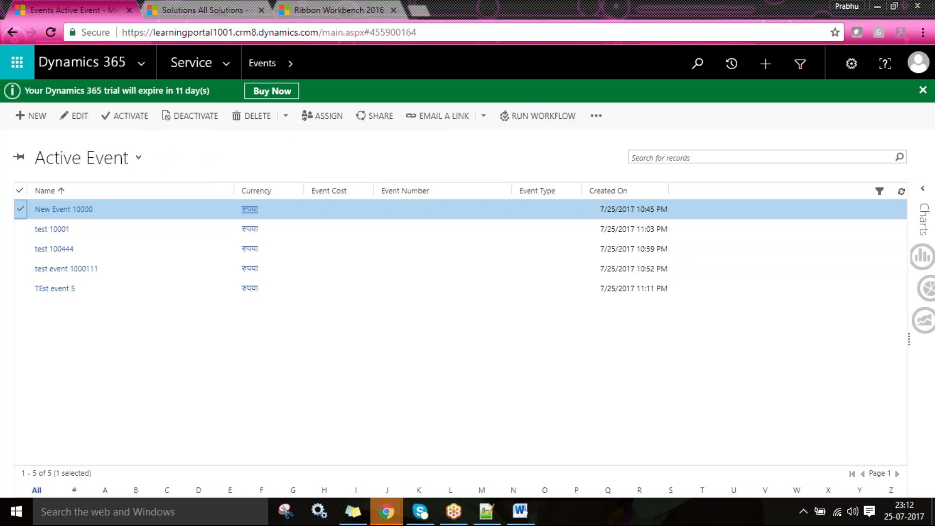
{"action": "left_click", "coordinate": [20, 229]}
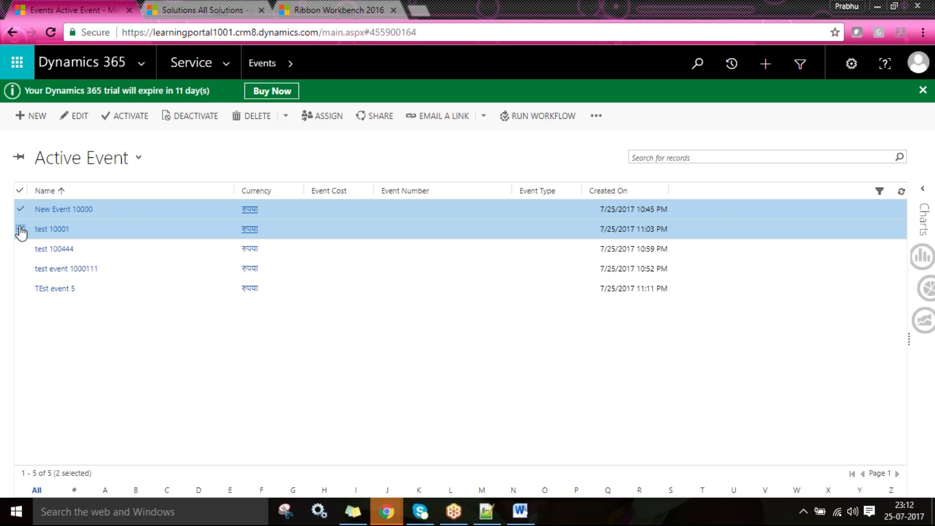
{"action": "left_click", "coordinate": [598, 117]}
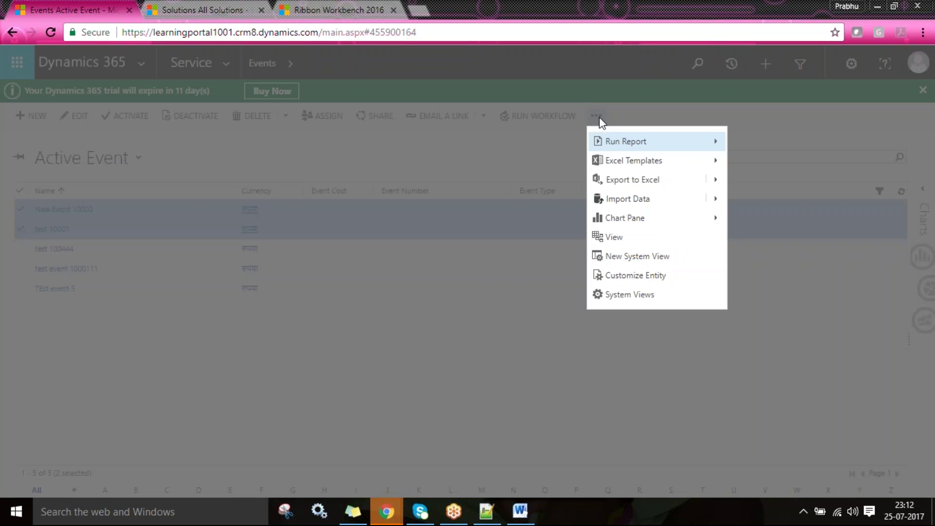
{"action": "left_click", "coordinate": [372, 152]}
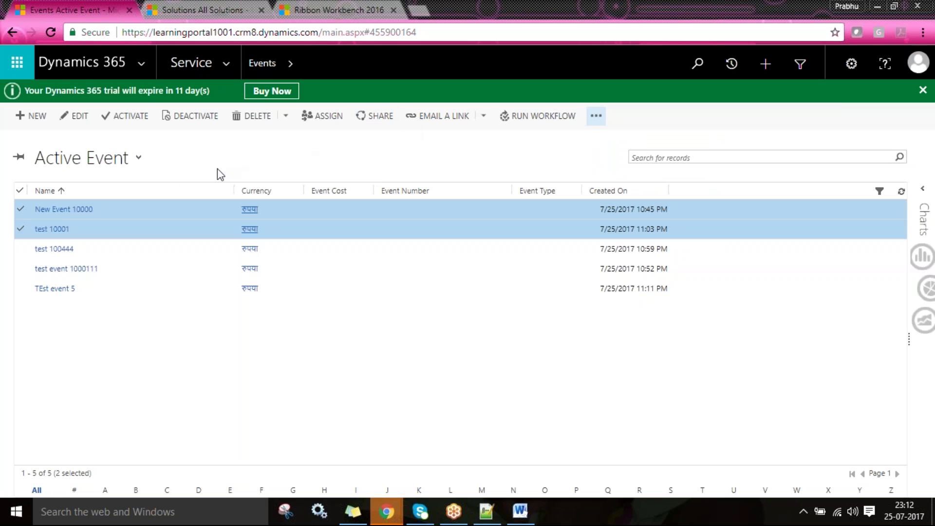
Switch to Ribbon Workbench, add another display rule to the new_event entity and view its available step types
{"action": "left_click", "coordinate": [354, 8]}
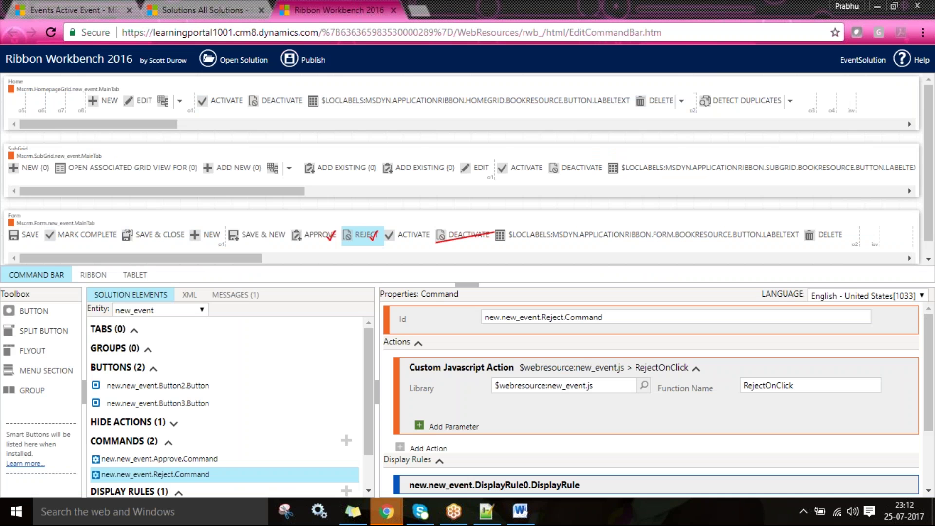
{"action": "left_click", "coordinate": [151, 368]}
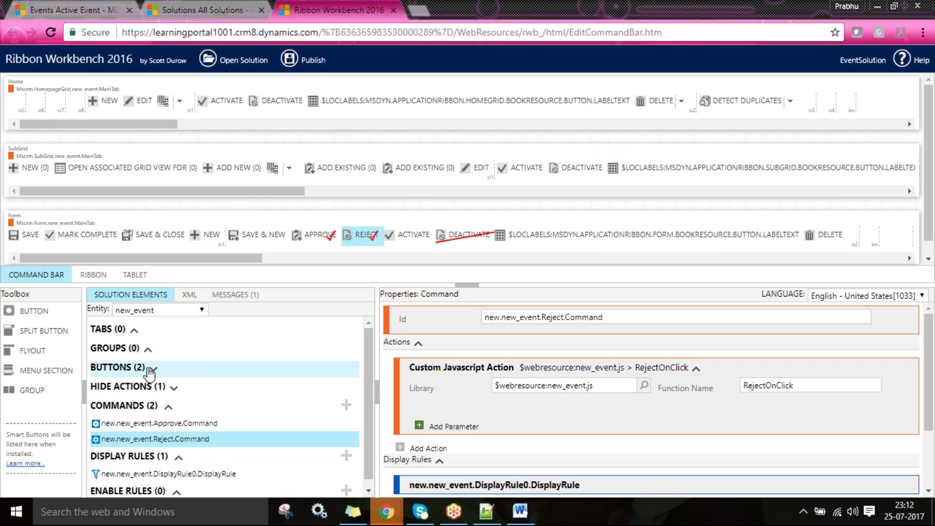
{"action": "left_click", "coordinate": [162, 462]}
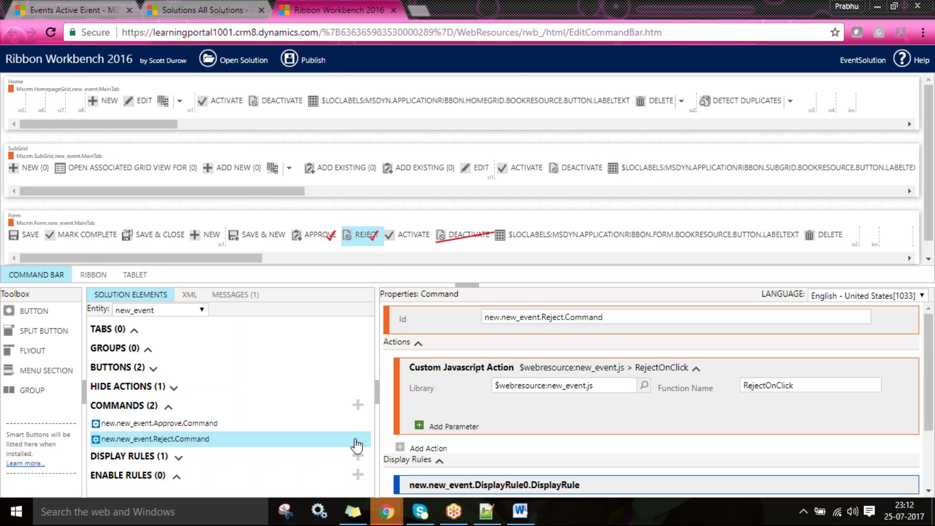
{"action": "left_click", "coordinate": [150, 466]}
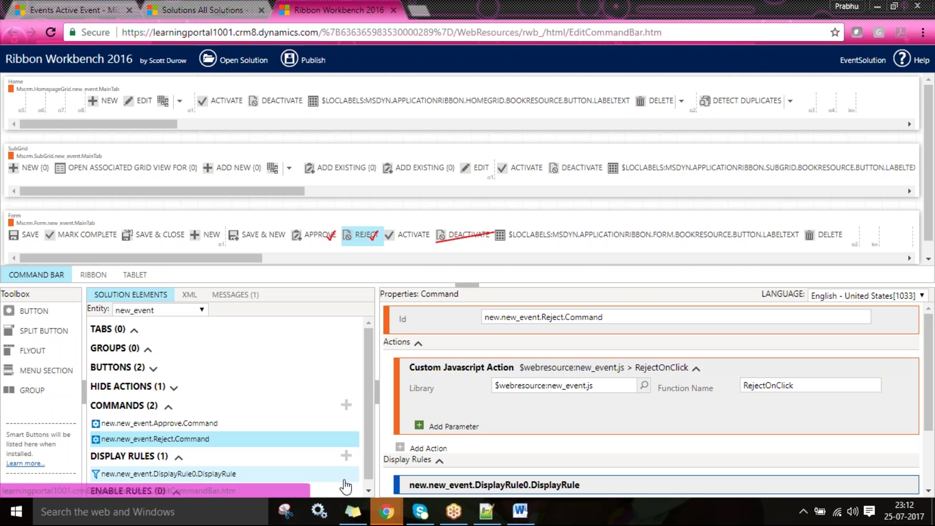
{"action": "left_click", "coordinate": [369, 490]}
{"action": "left_click", "coordinate": [346, 448]}
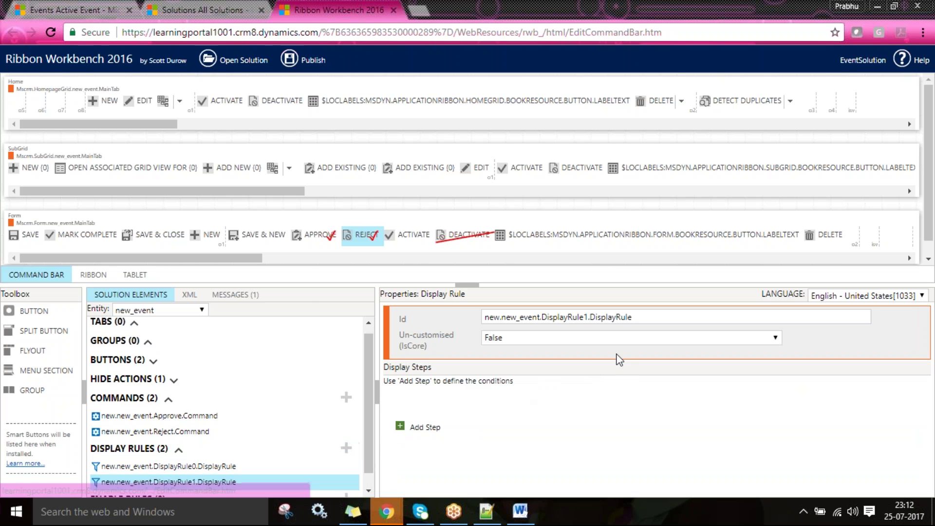
{"action": "left_click", "coordinate": [417, 428]}
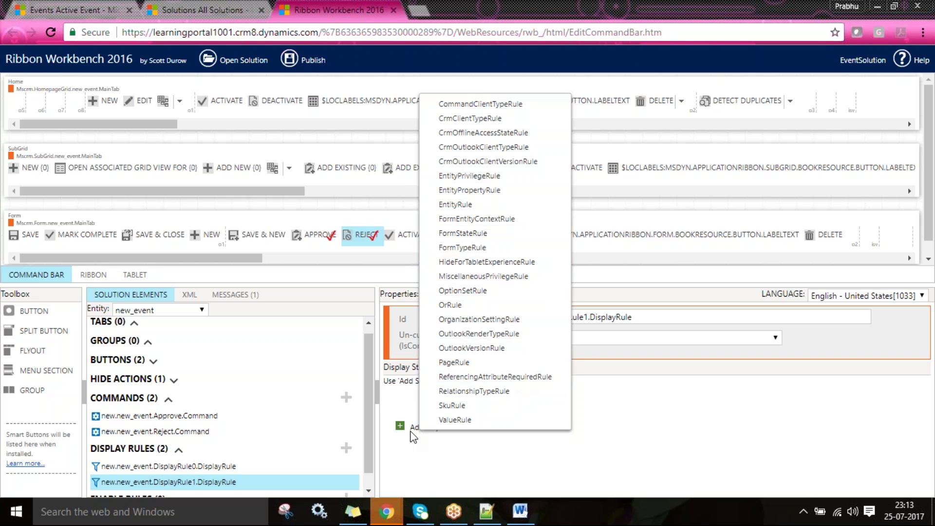
Close the step type list without choosing one and add an enable rule to the new_event entity
{"action": "left_click", "coordinate": [370, 491]}
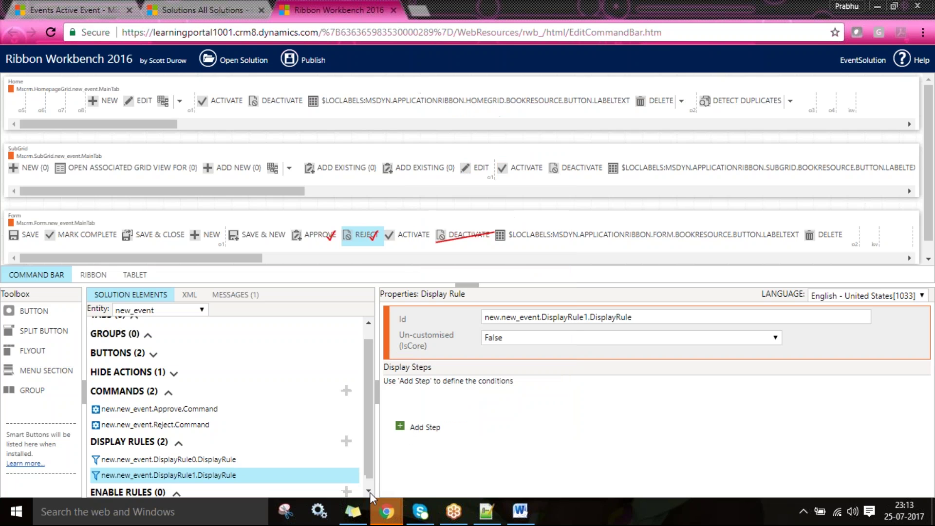
{"action": "left_click", "coordinate": [370, 492]}
{"action": "left_click", "coordinate": [347, 483]}
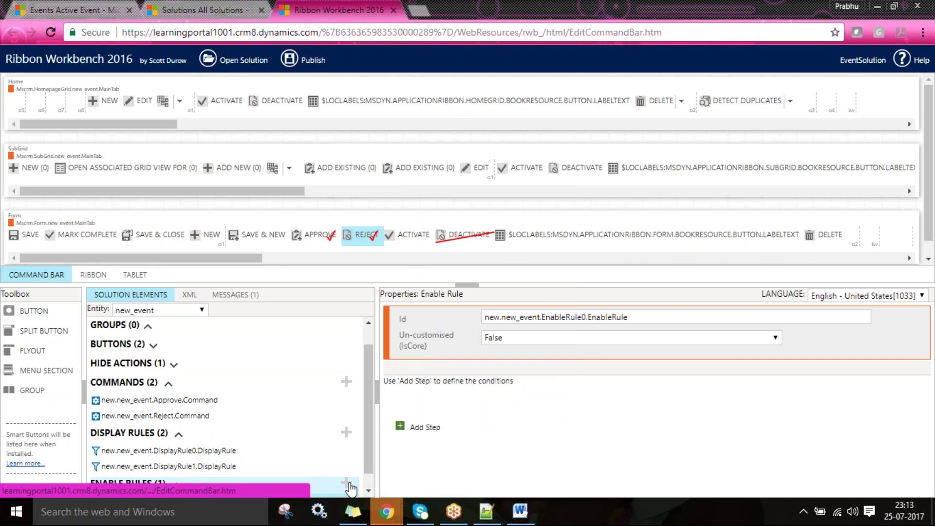
{"action": "left_click", "coordinate": [369, 491]}
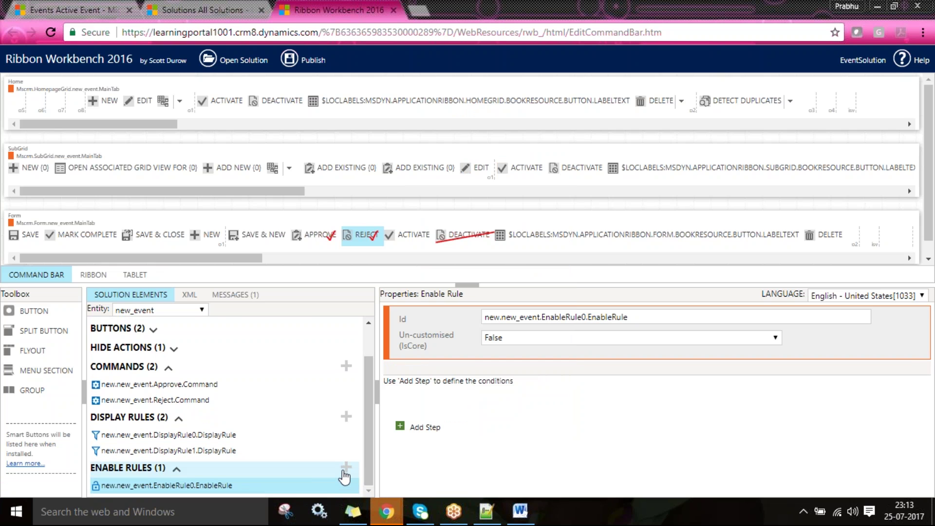
Add a second enable rule to the new_event entity and view its available step types without choosing one
{"action": "left_click", "coordinate": [347, 468]}
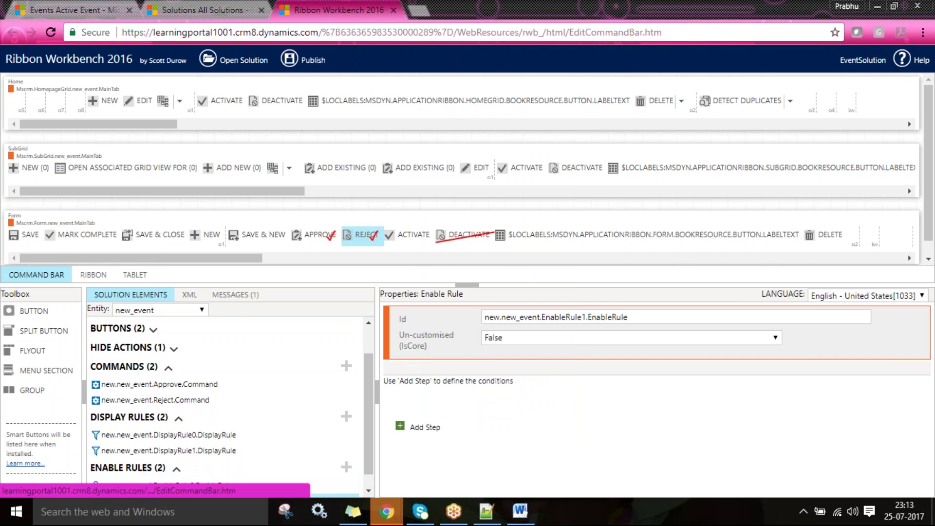
{"action": "left_click", "coordinate": [427, 429]}
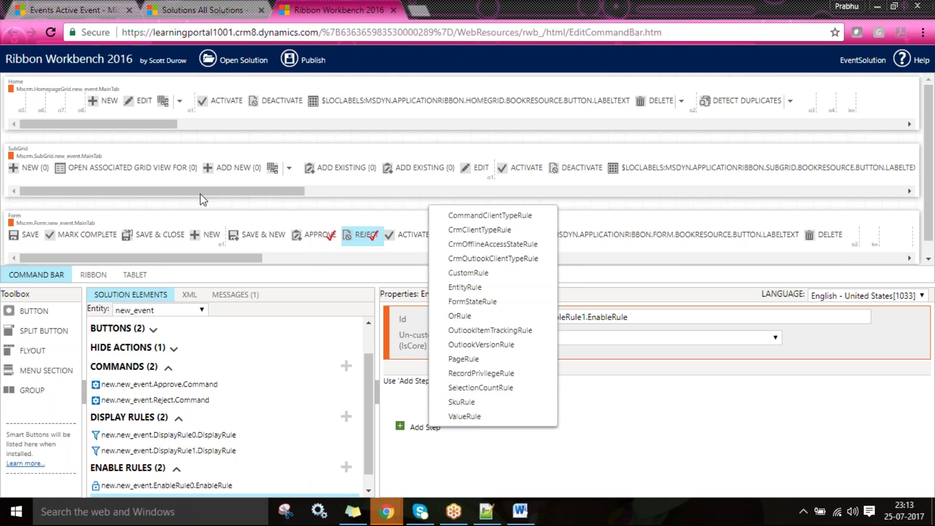
{"action": "left_click", "coordinate": [317, 278]}
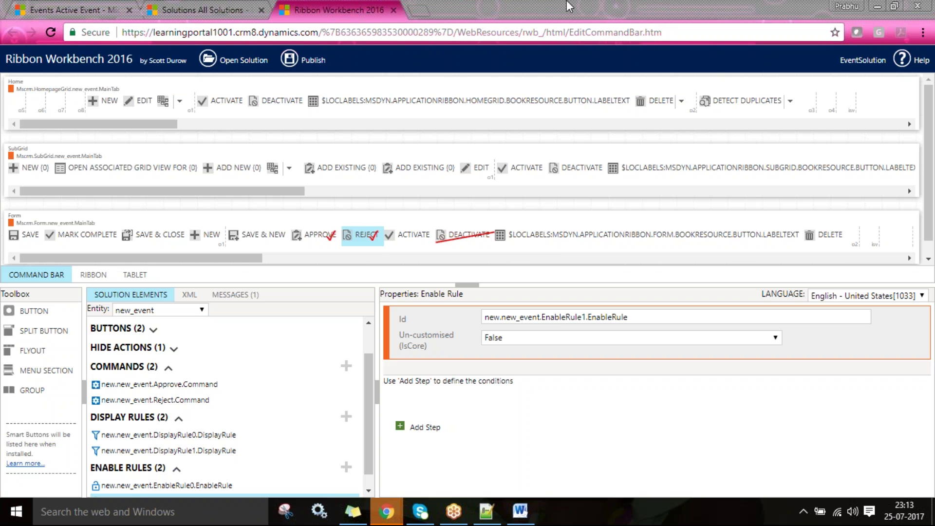
Switch to the Active Event list, select all records and clear the selection to examine how the available commands change
{"action": "left_click", "coordinate": [60, 7]}
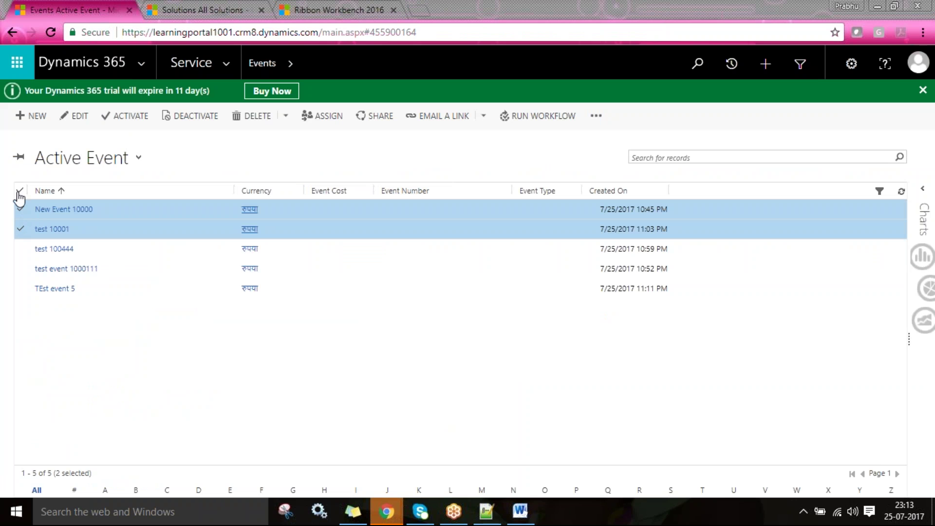
{"action": "left_click", "coordinate": [19, 192]}
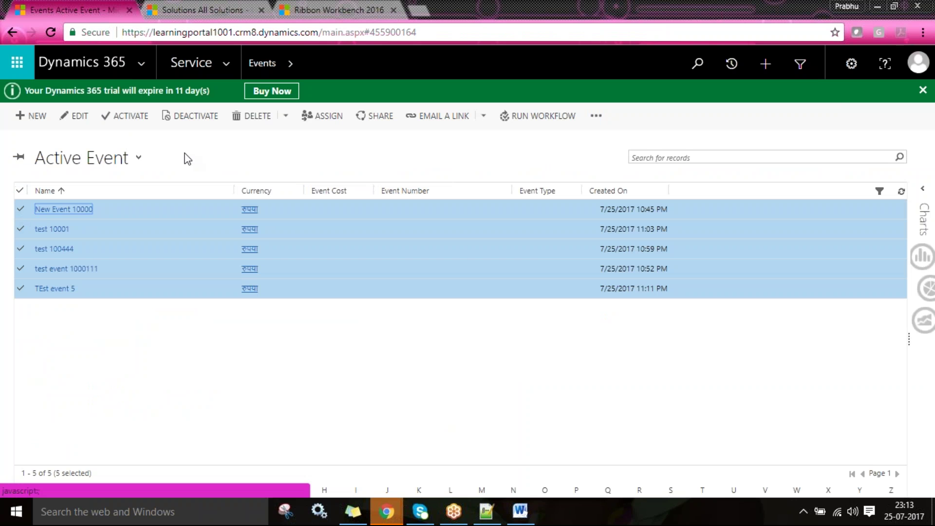
{"action": "left_click", "coordinate": [22, 190]}
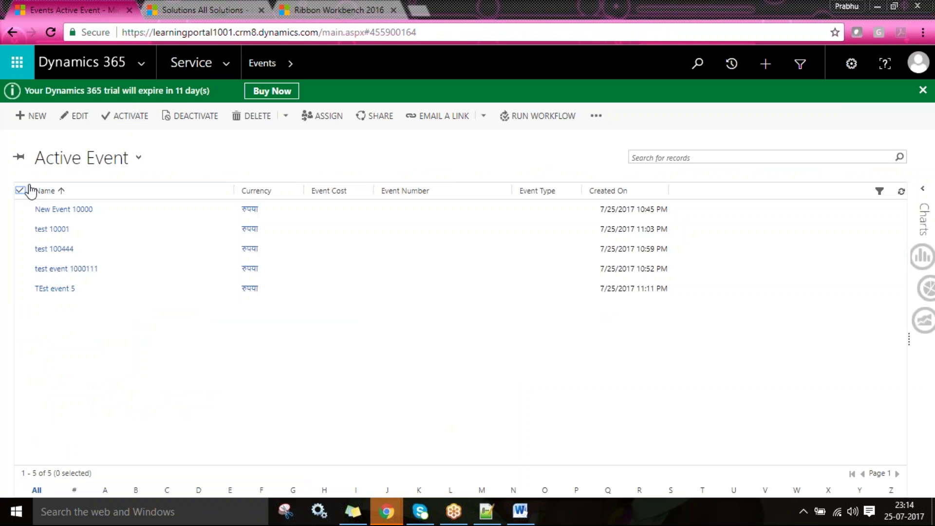
Switch back to Ribbon Workbench and customise the command of the Activate button on the Home ribbon
{"action": "left_click", "coordinate": [325, 1]}
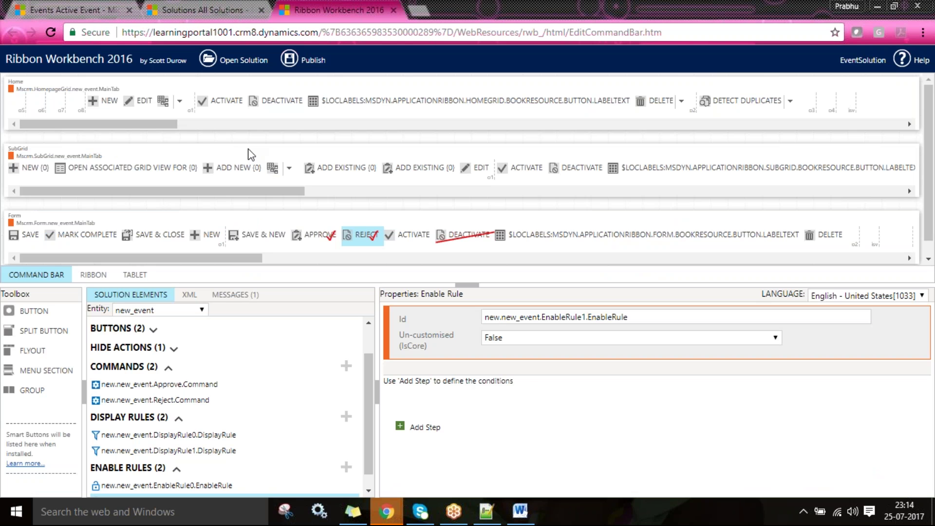
{"action": "left_click", "coordinate": [220, 106]}
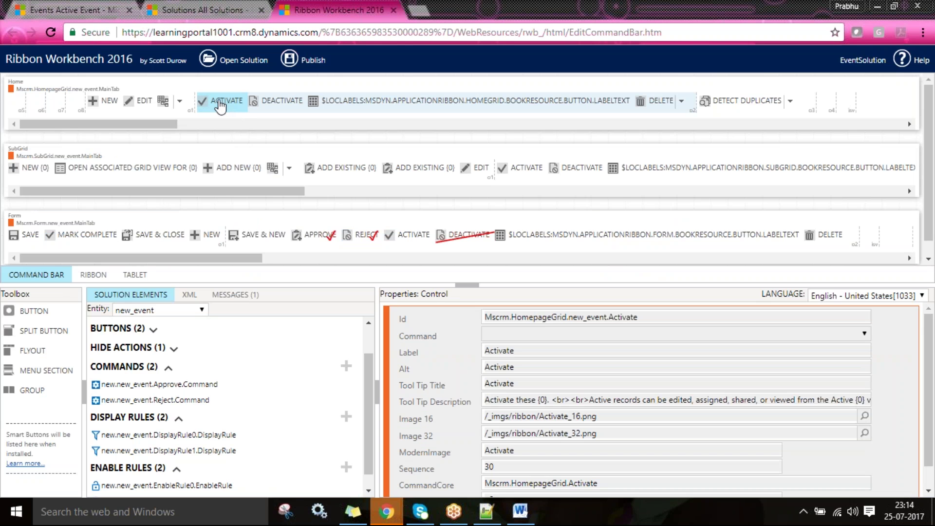
{"action": "right_click", "coordinate": [222, 104]}
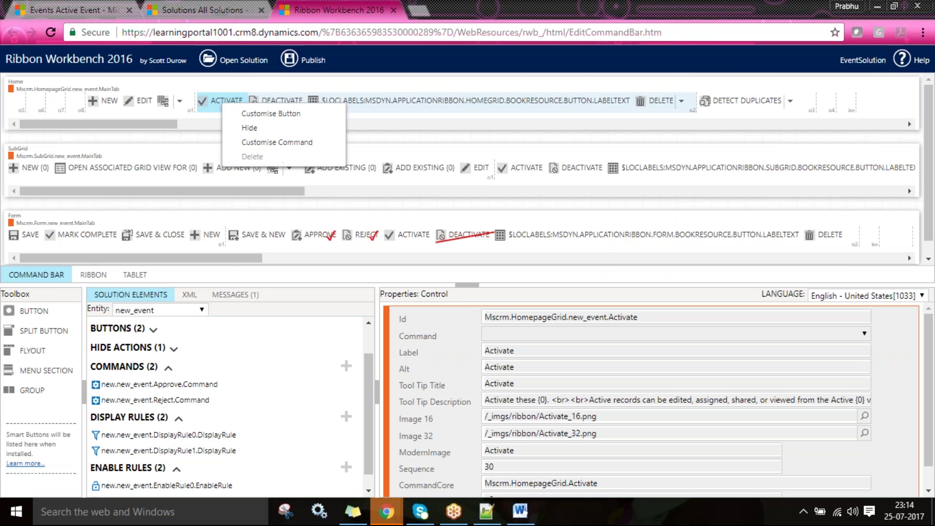
{"action": "left_click", "coordinate": [288, 145]}
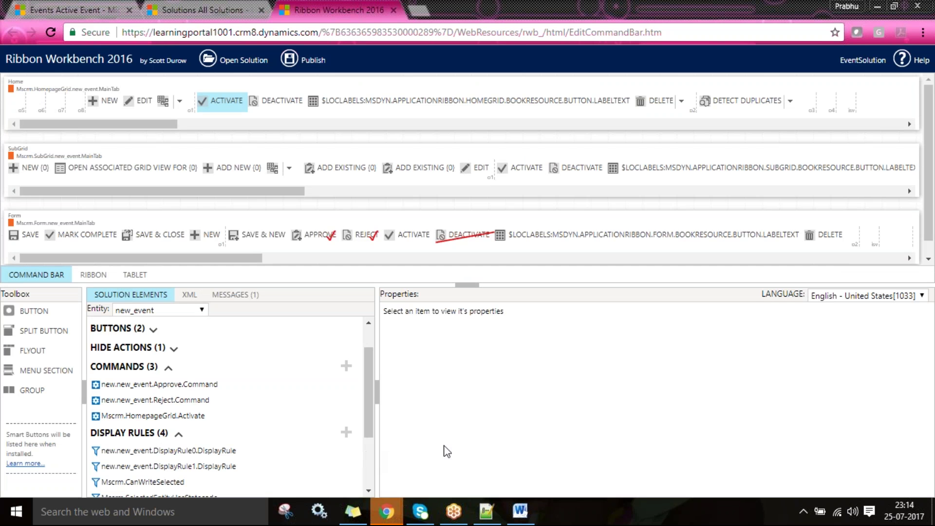
Open the Mscrm.HomepageGrid.Activate command and examine the display and enable rules it uses
{"action": "left_click", "coordinate": [183, 419]}
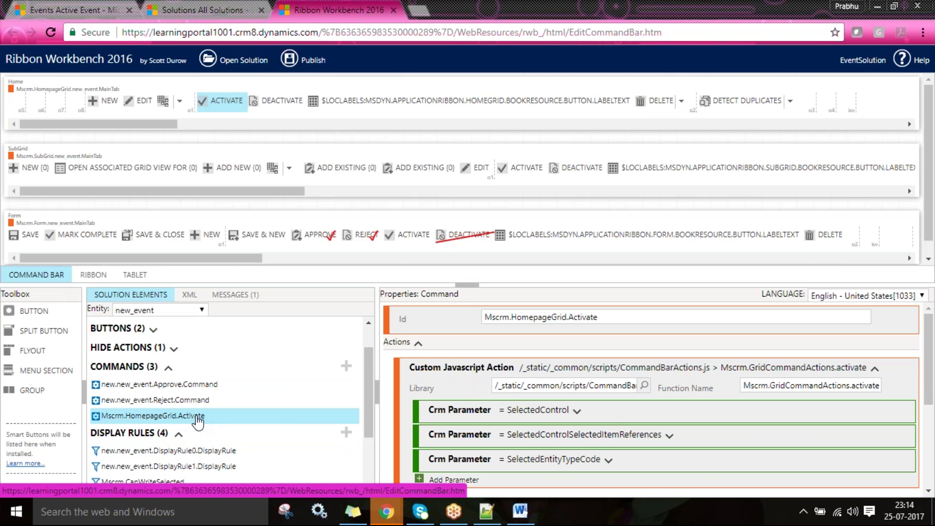
{"action": "scroll", "coordinate": [374, 447], "scroll_direction": "down", "scroll_amount": 1}
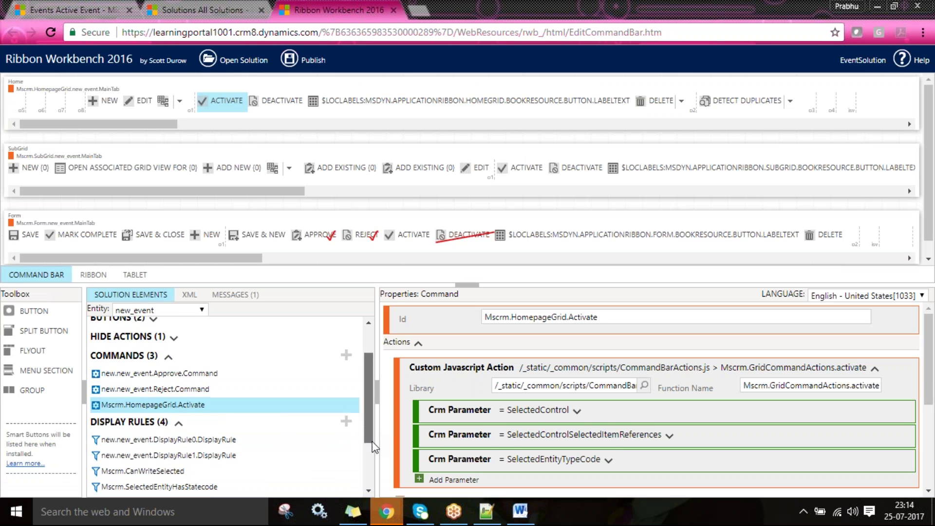
{"action": "scroll", "coordinate": [374, 447], "scroll_direction": "down", "scroll_amount": 3}
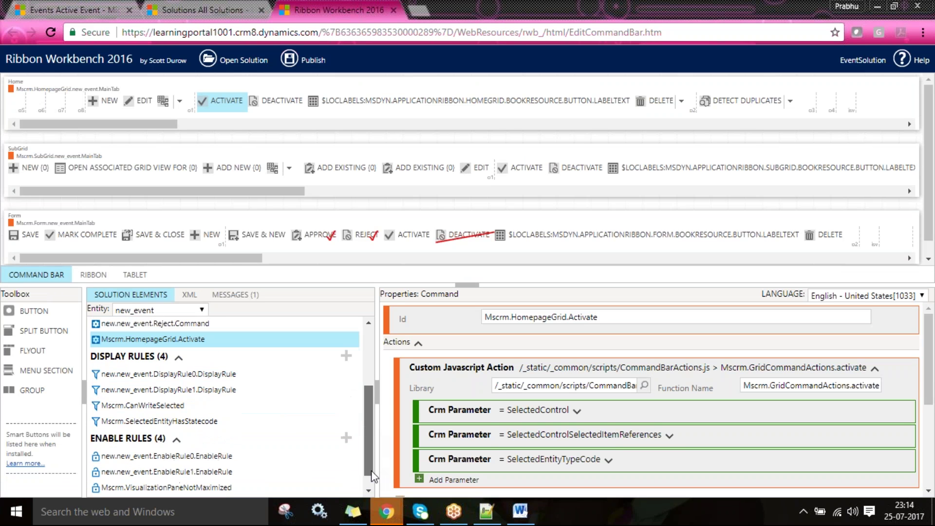
{"action": "left_click", "coordinate": [419, 345]}
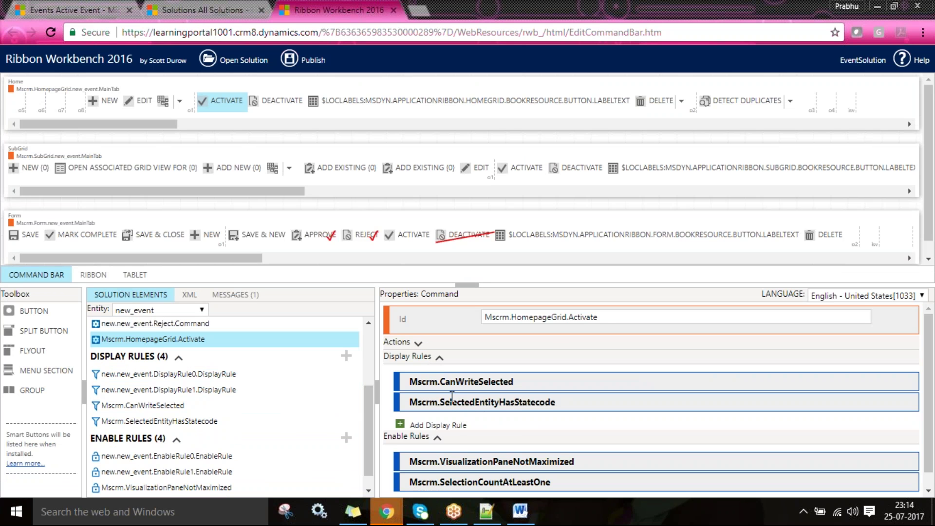
{"action": "left_click", "coordinate": [440, 359]}
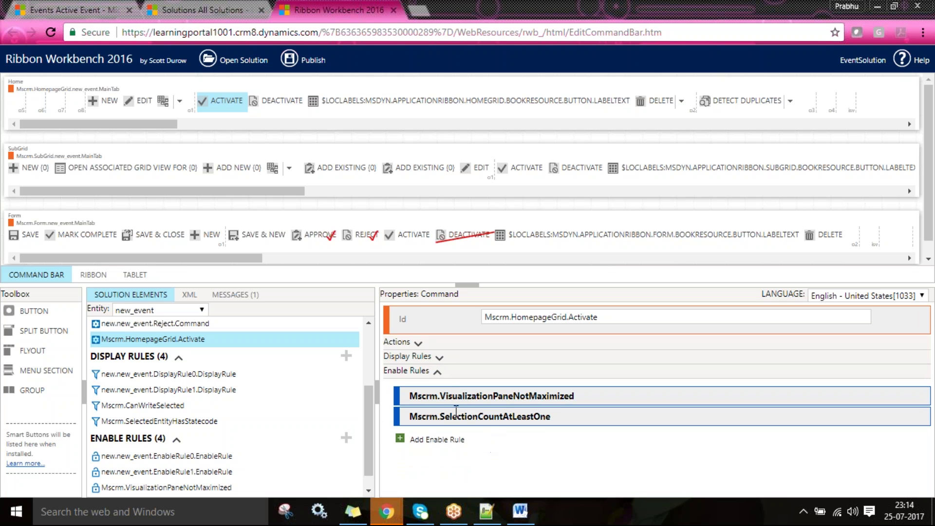
{"action": "left_click", "coordinate": [176, 360]}
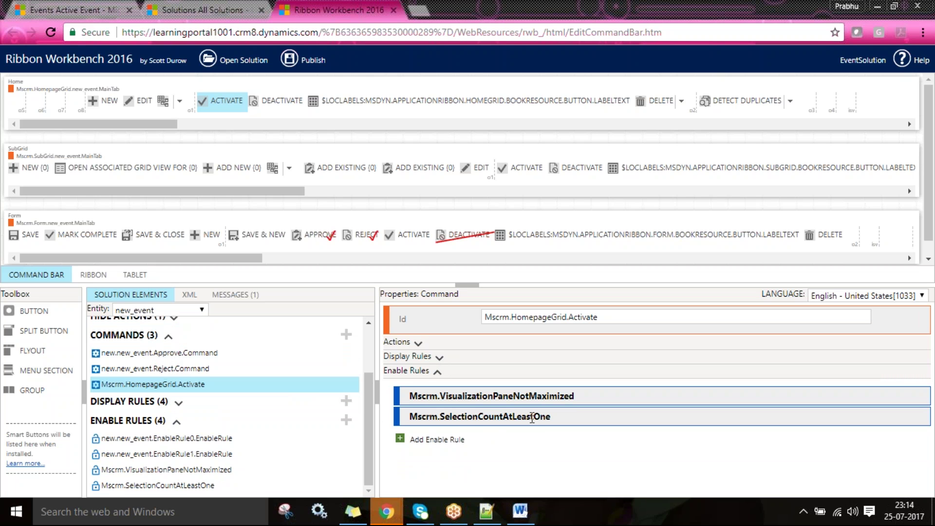
{"action": "left_click", "coordinate": [168, 336]}
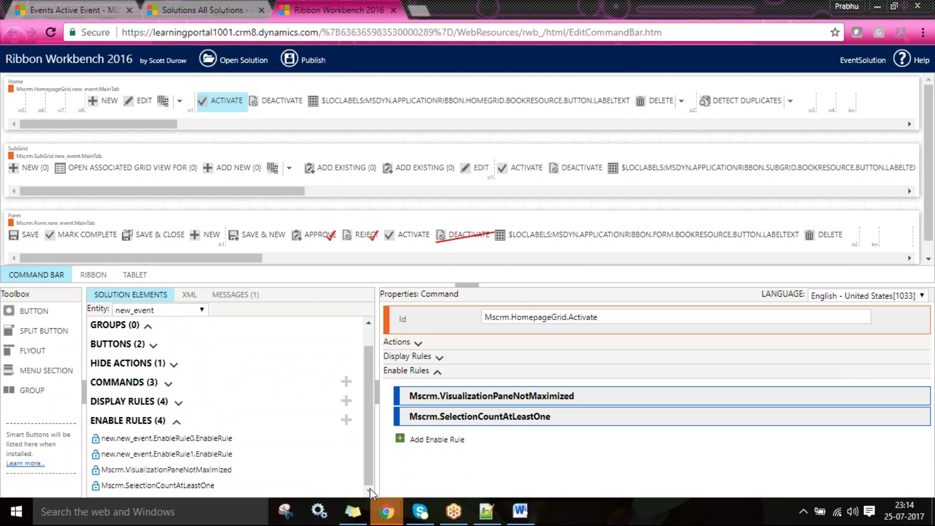
Set the minimum of the SelectionCountRule in the Mscrm.SelectionCountAtLeastOne enable rule to 2
{"action": "left_click", "coordinate": [190, 486]}
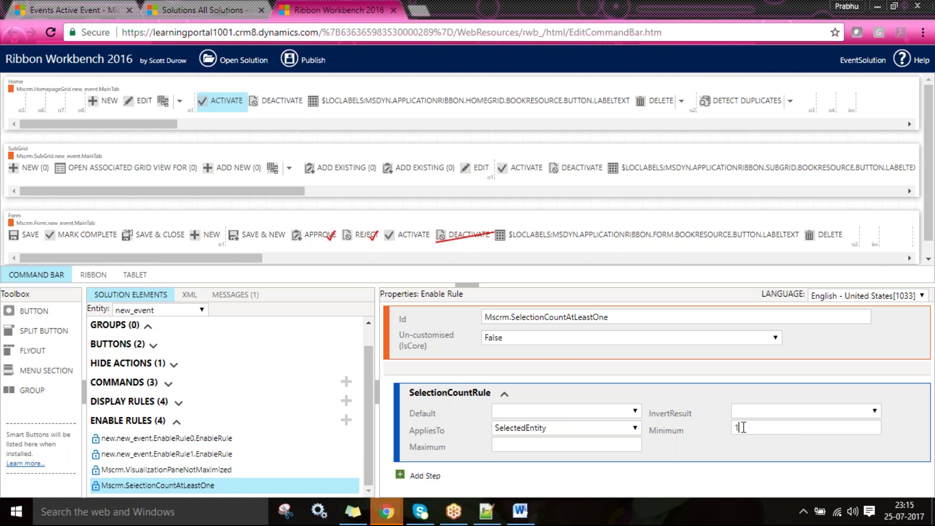
{"action": "key", "text": "BackSpace"}
{"action": "type", "text": "2"}
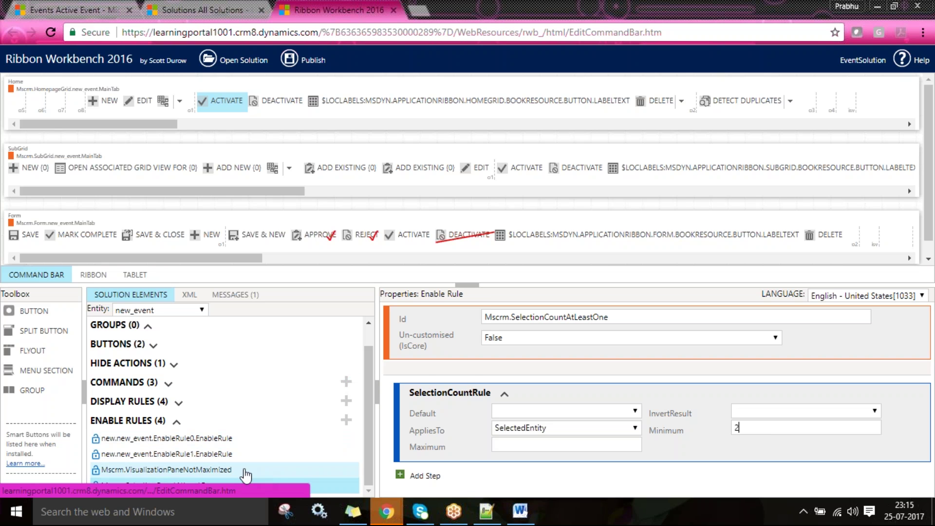
Delete the new_event entity's EnableRule1 enable rule and DisplayRule1 display rule
{"action": "left_click", "coordinate": [166, 454]}
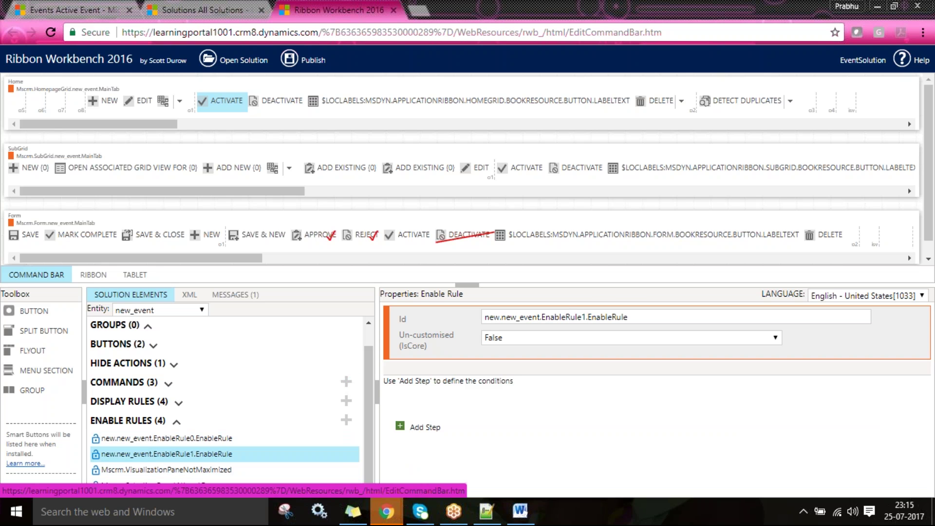
{"action": "right_click", "coordinate": [216, 455]}
{"action": "left_click", "coordinate": [263, 471]}
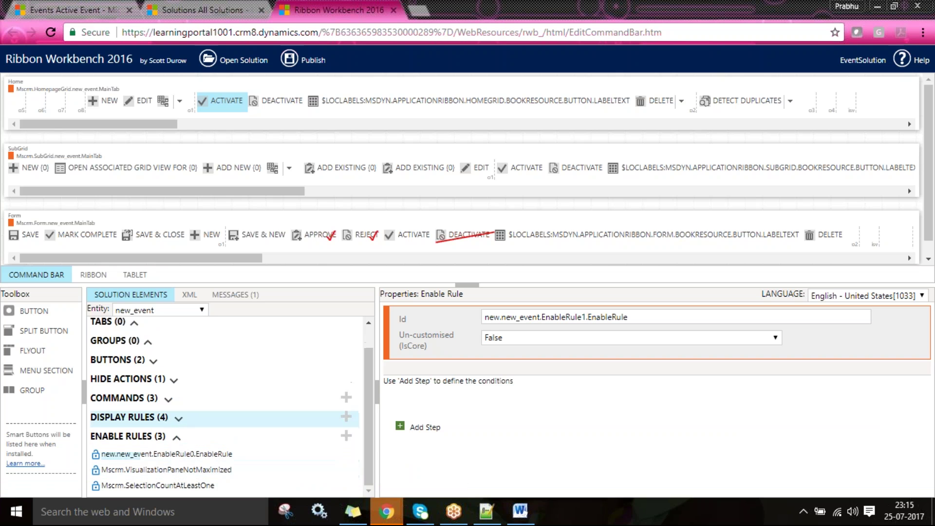
{"action": "left_click", "coordinate": [176, 424]}
{"action": "left_click", "coordinate": [202, 437]}
{"action": "right_click", "coordinate": [204, 441]}
{"action": "left_click", "coordinate": [235, 450]}
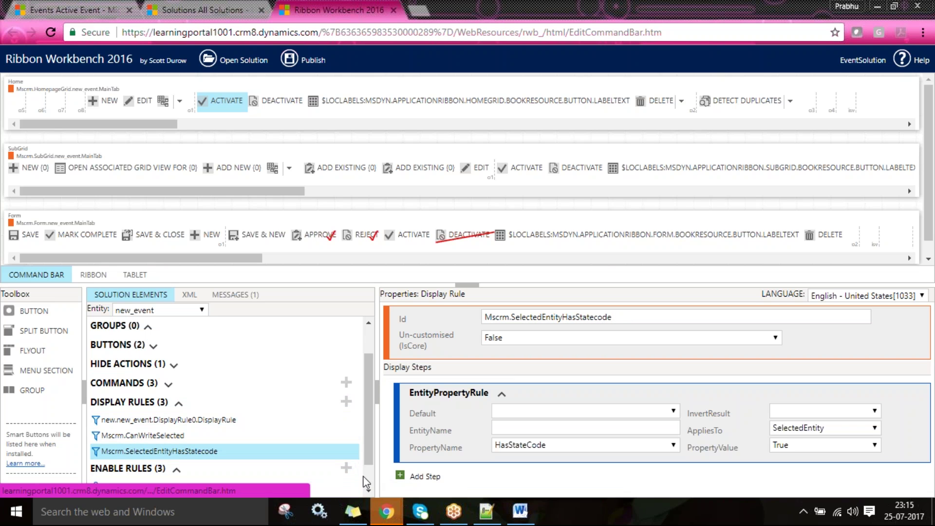
Review the Mscrm.SelectionCountAtLeastOne enable rule and try to publish the ribbon changes
{"action": "scroll", "coordinate": [364, 482], "scroll_direction": "down", "scroll_amount": 1}
{"action": "left_click", "coordinate": [203, 485]}
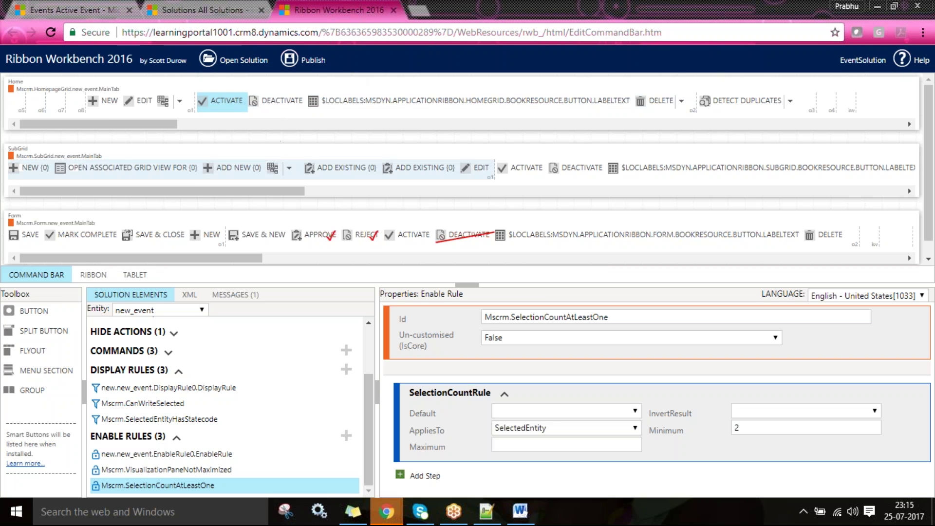
{"action": "left_click", "coordinate": [314, 61]}
{"action": "left_click", "coordinate": [505, 302]}
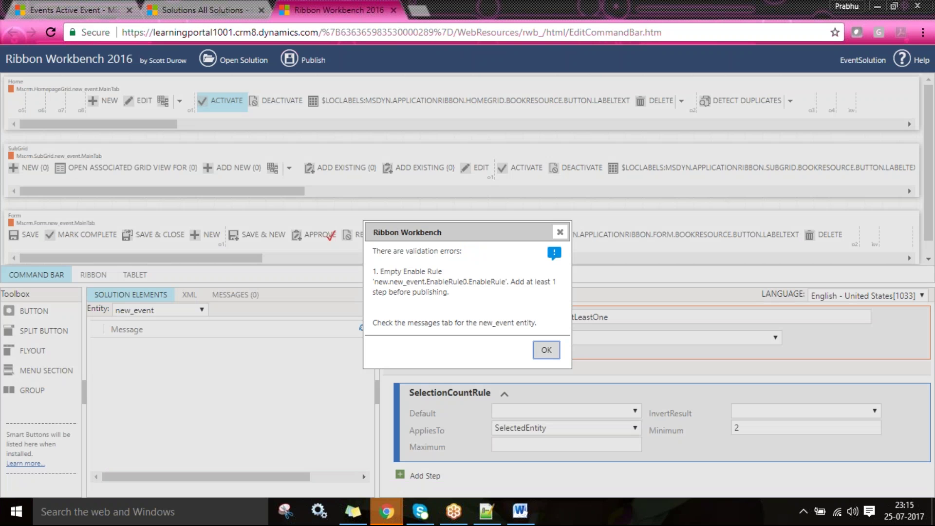
{"action": "left_click", "coordinate": [546, 350]}
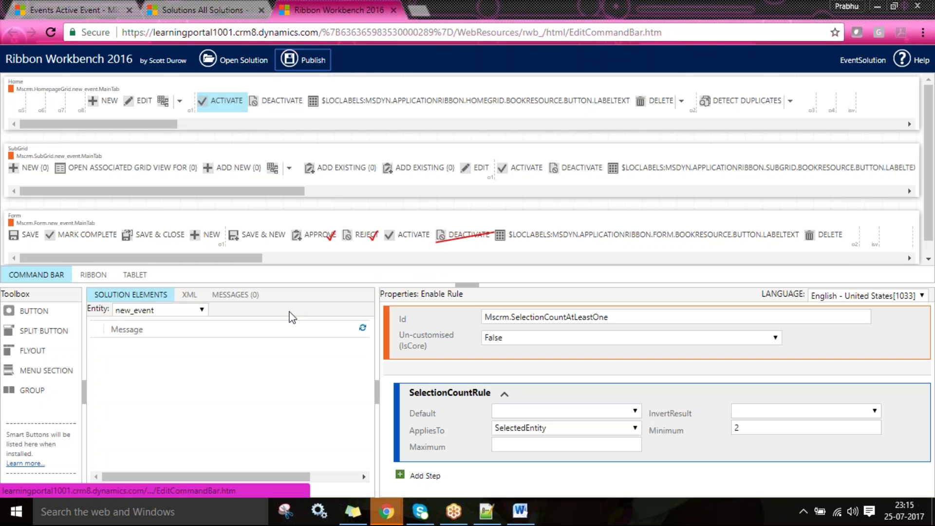
Return to the solution elements and delete the empty EnableRule0 enable rule from the new_event entity
{"action": "left_click", "coordinate": [144, 296]}
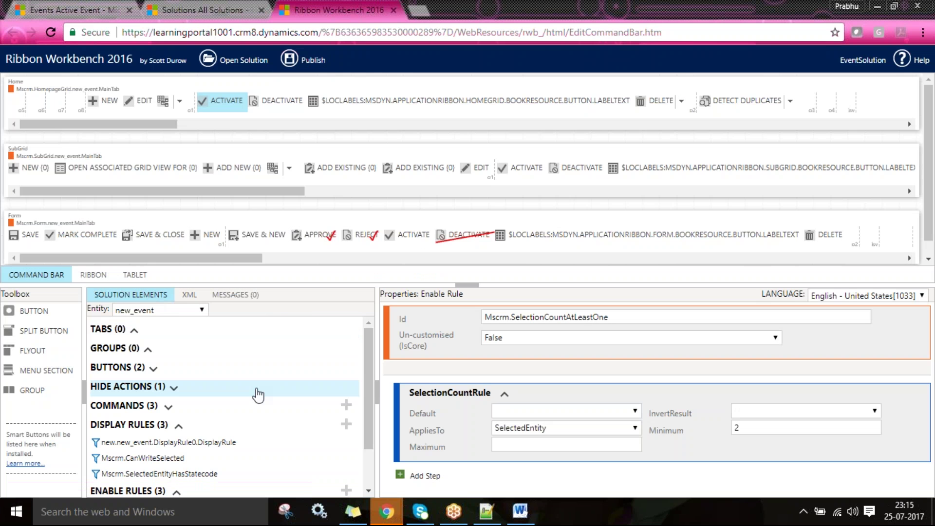
{"action": "scroll", "coordinate": [212, 488], "scroll_direction": "down", "scroll_amount": 2}
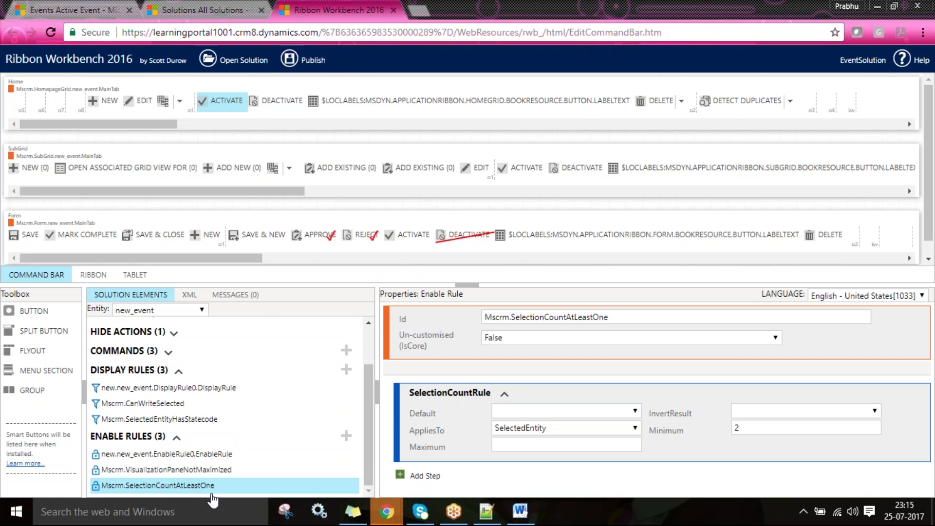
{"action": "left_click", "coordinate": [194, 453]}
{"action": "right_click", "coordinate": [194, 453]}
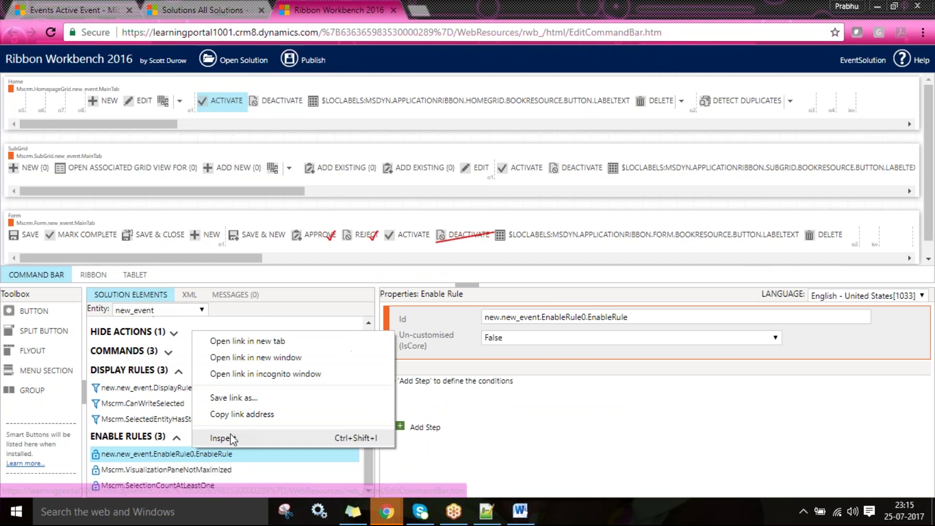
{"action": "left_click", "coordinate": [477, 425]}
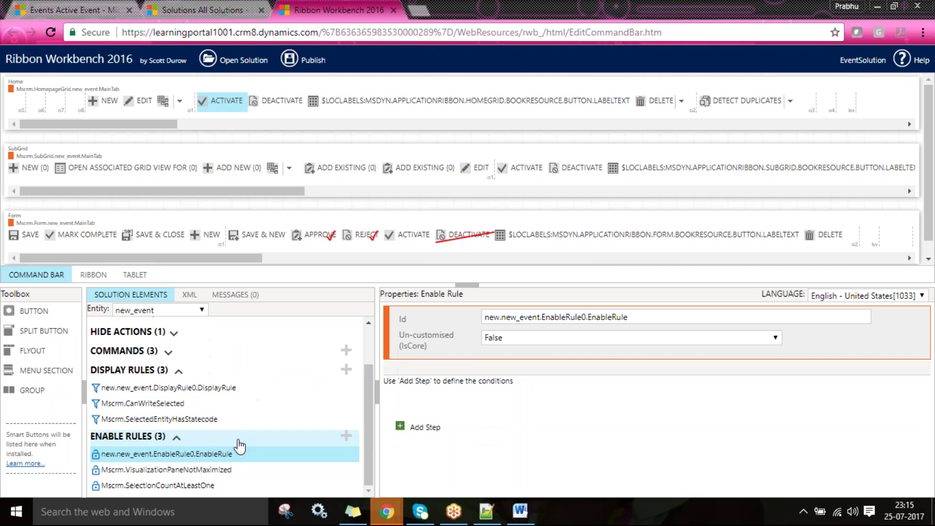
{"action": "right_click", "coordinate": [271, 459]}
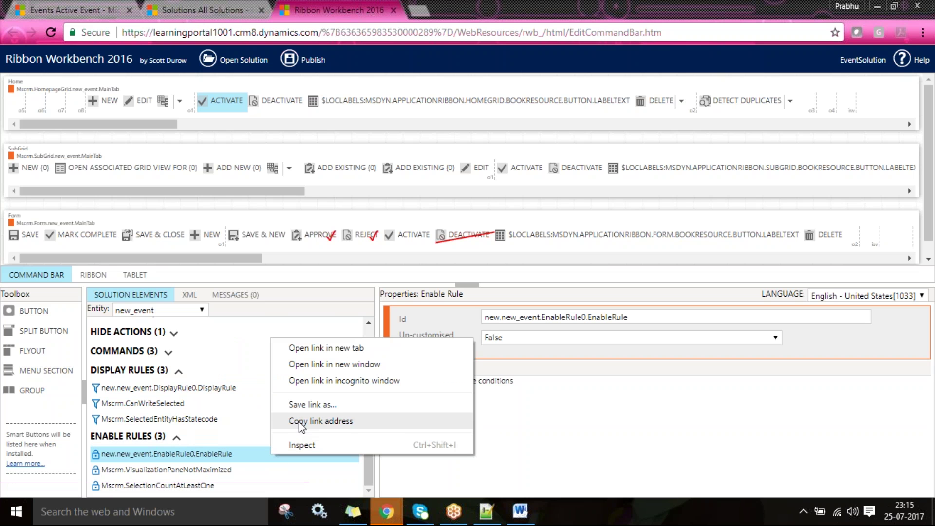
{"action": "left_click", "coordinate": [251, 454]}
{"action": "right_click", "coordinate": [204, 458]}
{"action": "left_click", "coordinate": [225, 467]}
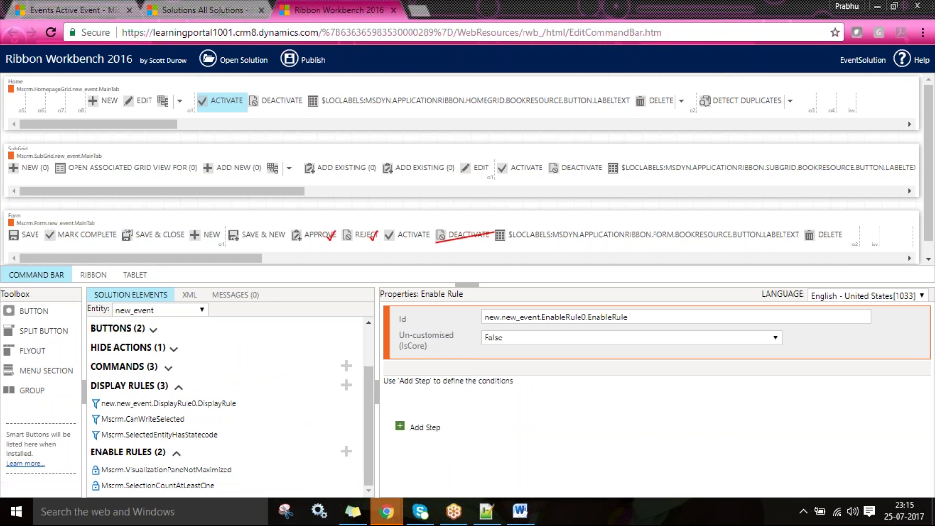
Publish the ribbon changes and reload the Active Event list in Dynamics 365
{"action": "left_click", "coordinate": [312, 62]}
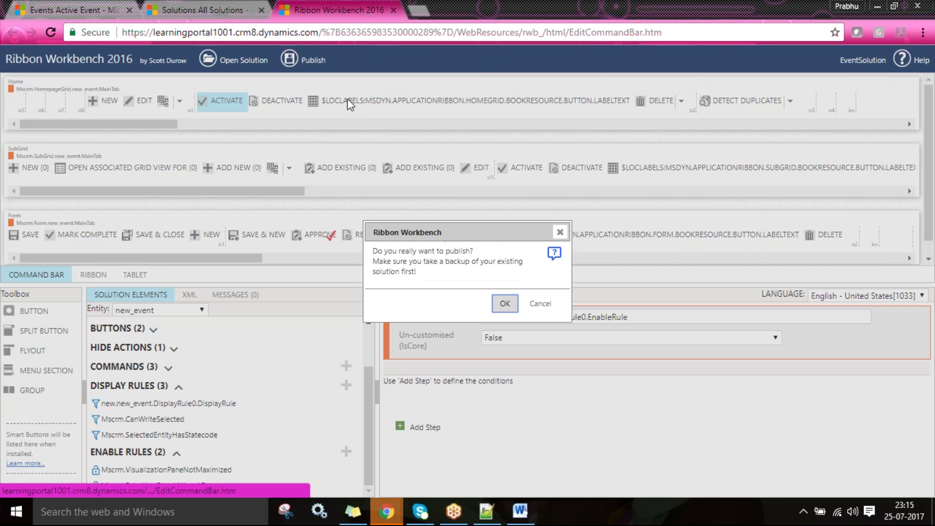
{"action": "left_click", "coordinate": [505, 304]}
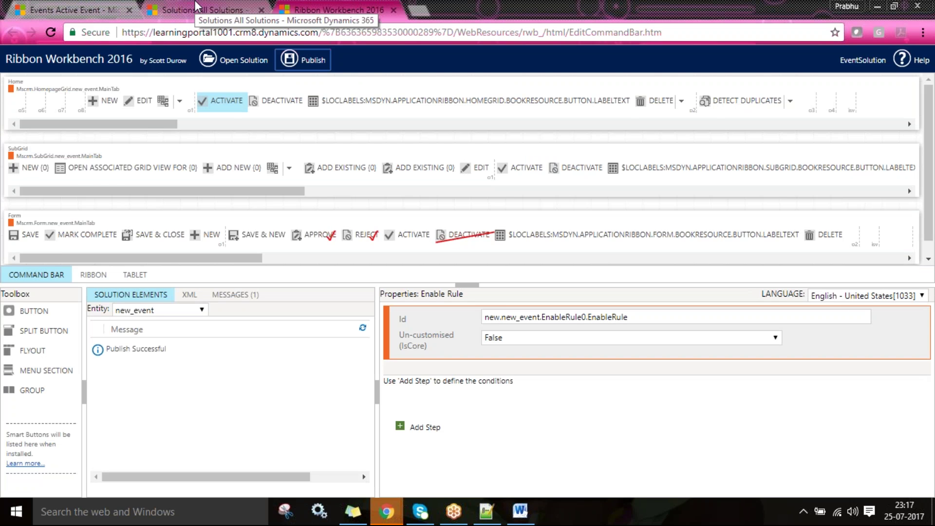
{"action": "left_click", "coordinate": [101, 2]}
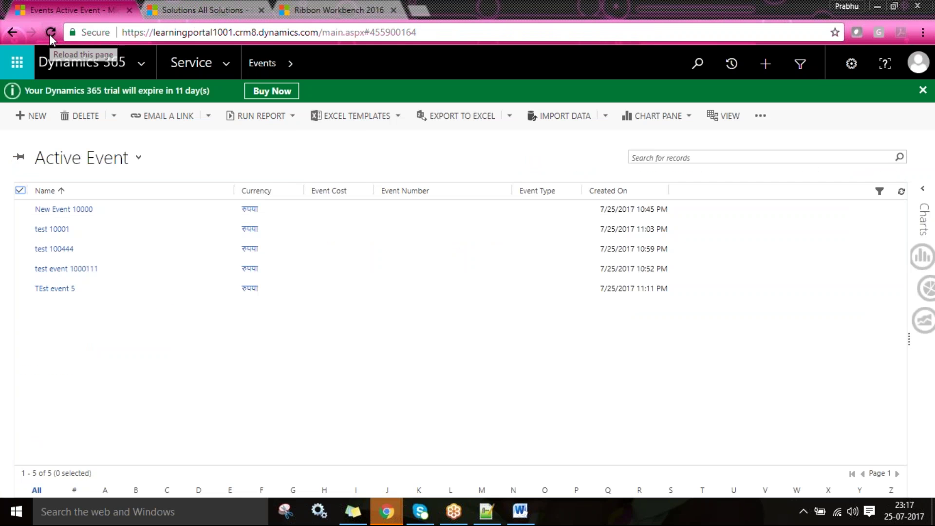
{"action": "left_click", "coordinate": [50, 35]}
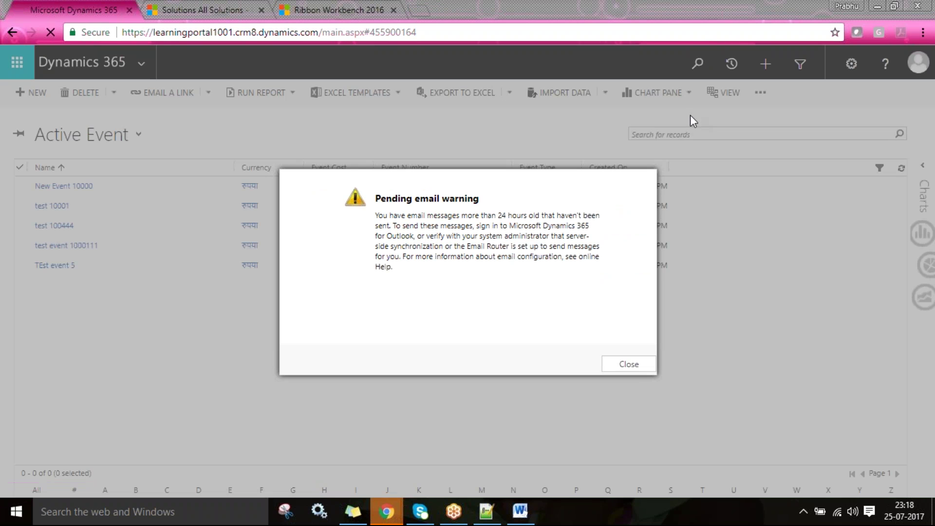
Dismiss the pending email warning and select the New Event 10000 and test 10001 records to check the Activate command
{"action": "left_click", "coordinate": [638, 365]}
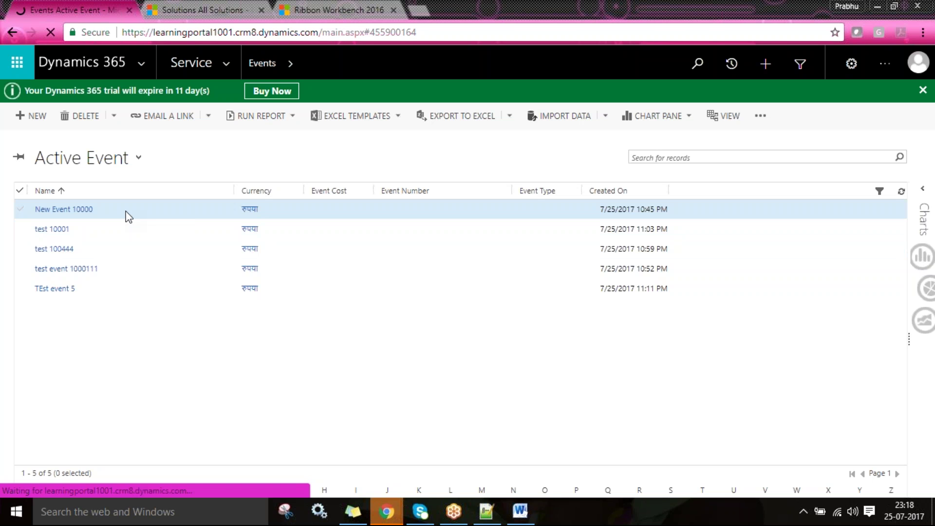
{"action": "left_click", "coordinate": [12, 209]}
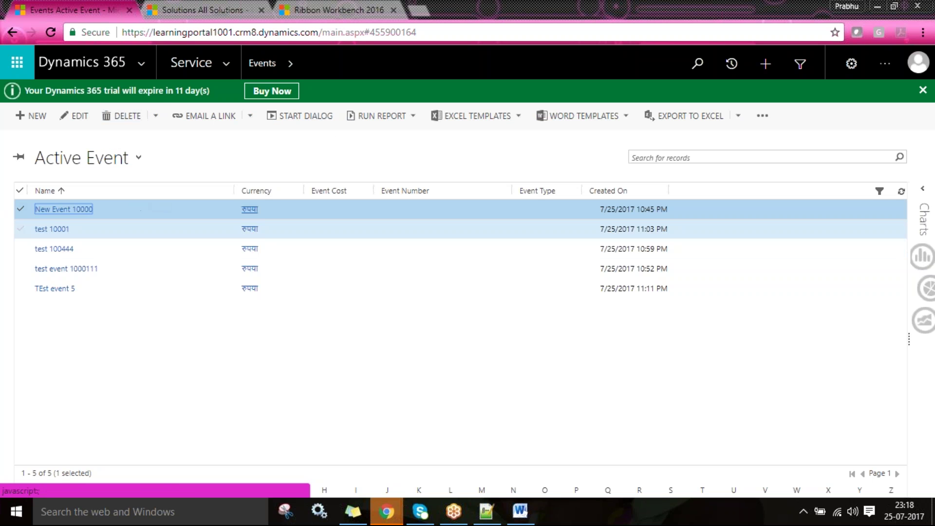
{"action": "left_click", "coordinate": [21, 228]}
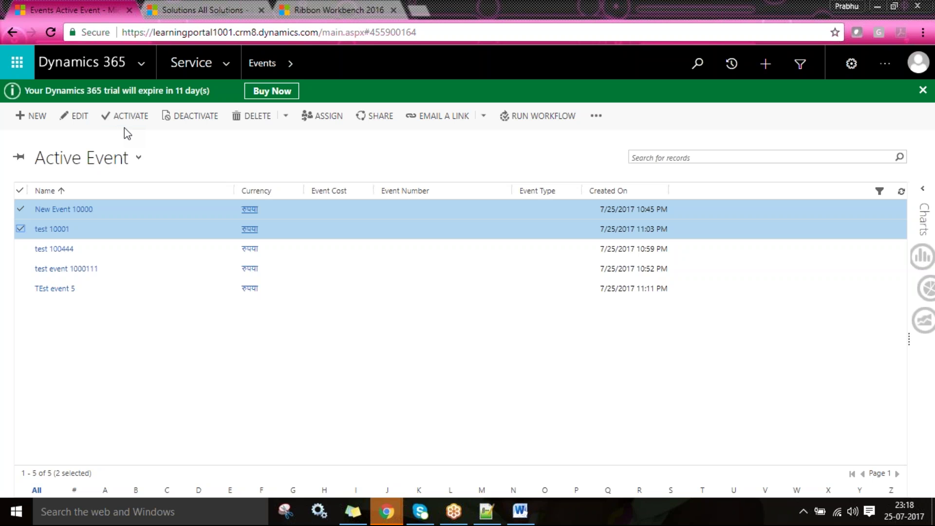
Switch to Ribbon Workbench, customise the Home command bar's Activate button and set its label to Activate Event
{"action": "left_click", "coordinate": [357, 1]}
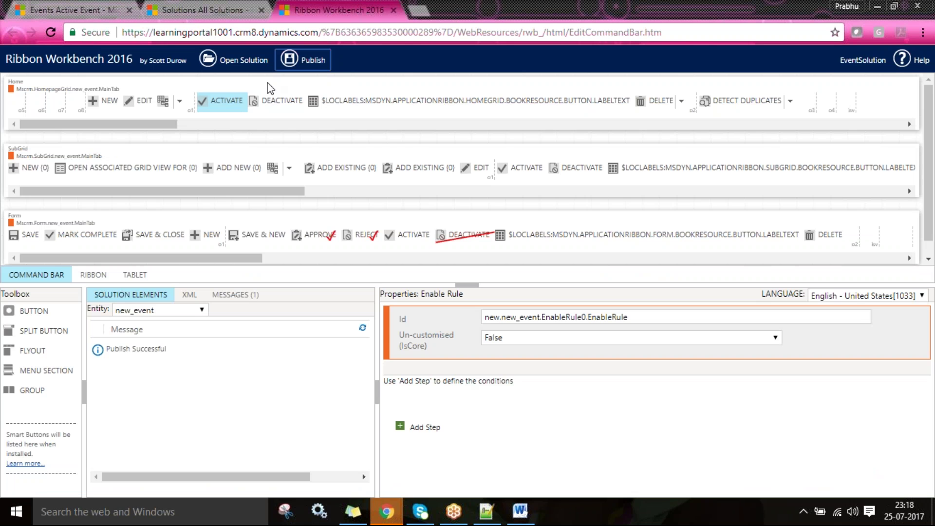
{"action": "right_click", "coordinate": [227, 111]}
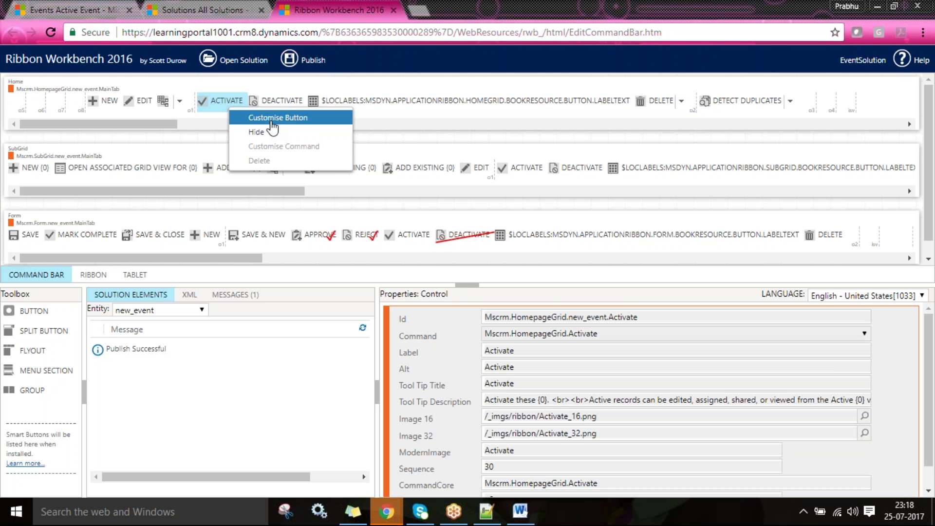
{"action": "left_click", "coordinate": [258, 132]}
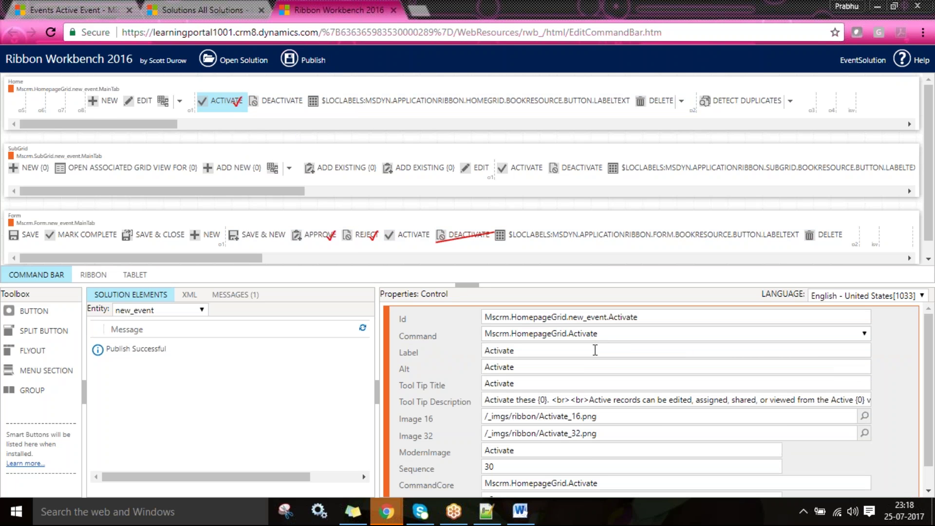
{"action": "type", "text": "Event"}
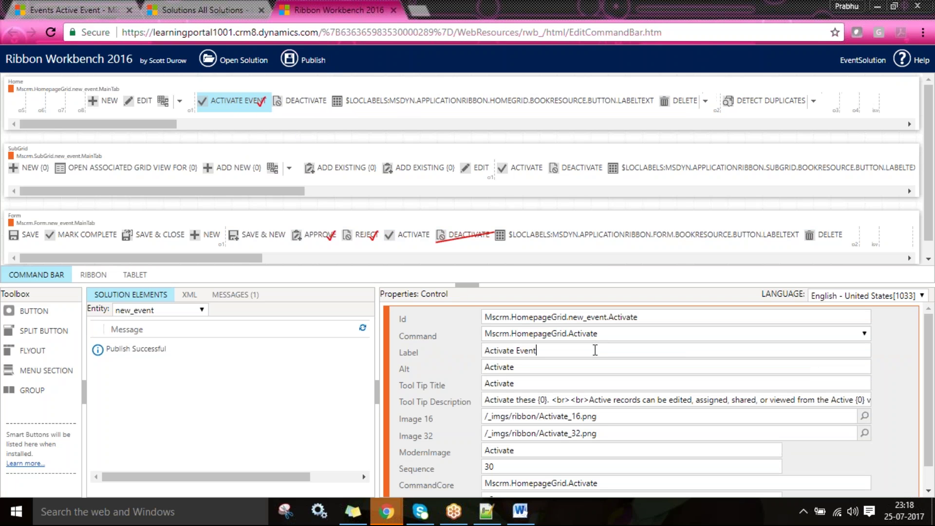
Uncustomise the Activate Event button on the Home command bar and accept its removal from the solution
{"action": "right_click", "coordinate": [254, 106]}
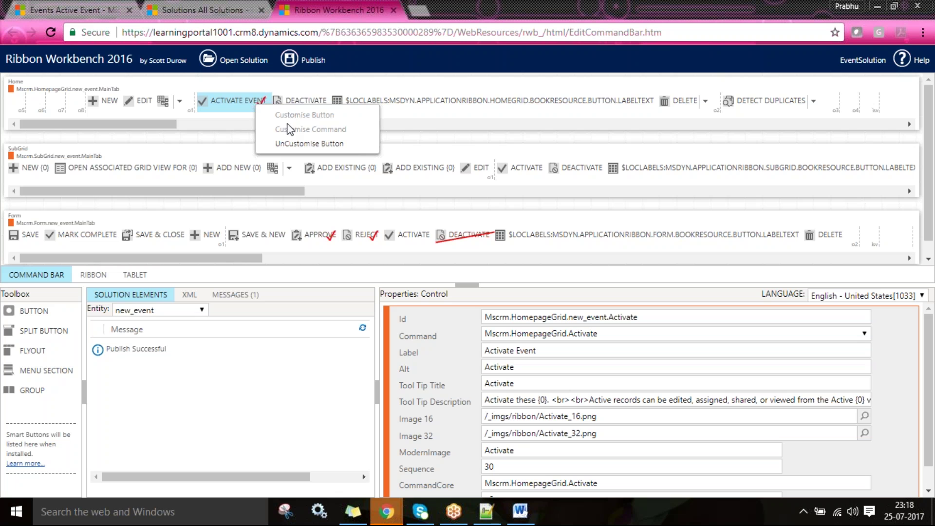
{"action": "left_click", "coordinate": [242, 144]}
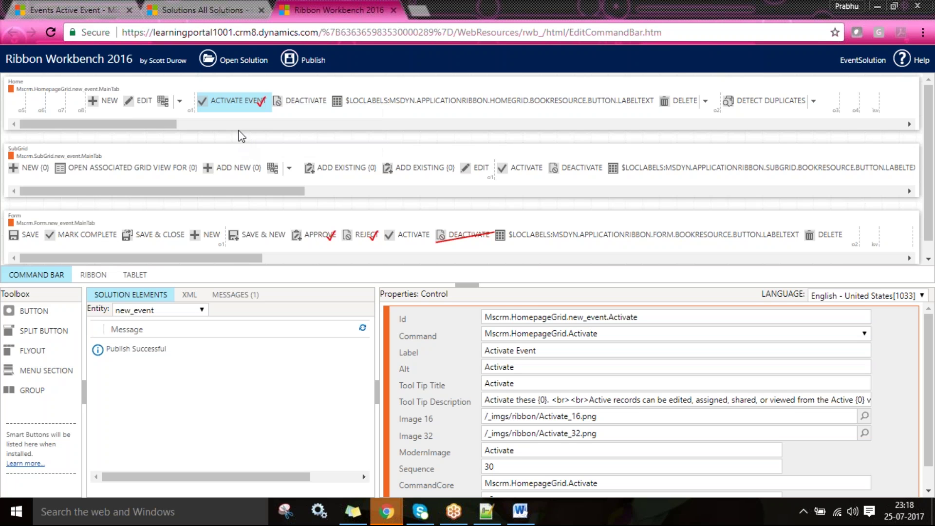
{"action": "right_click", "coordinate": [223, 110]}
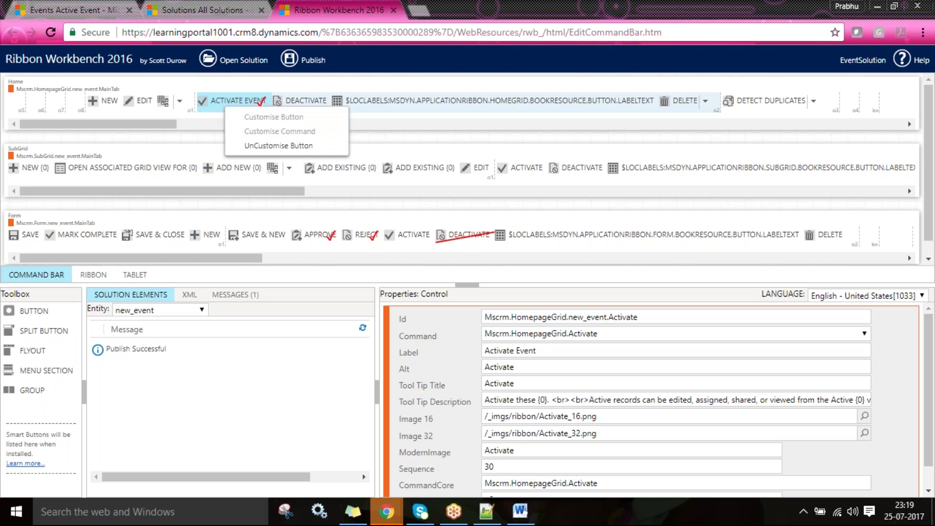
{"action": "left_click", "coordinate": [277, 146]}
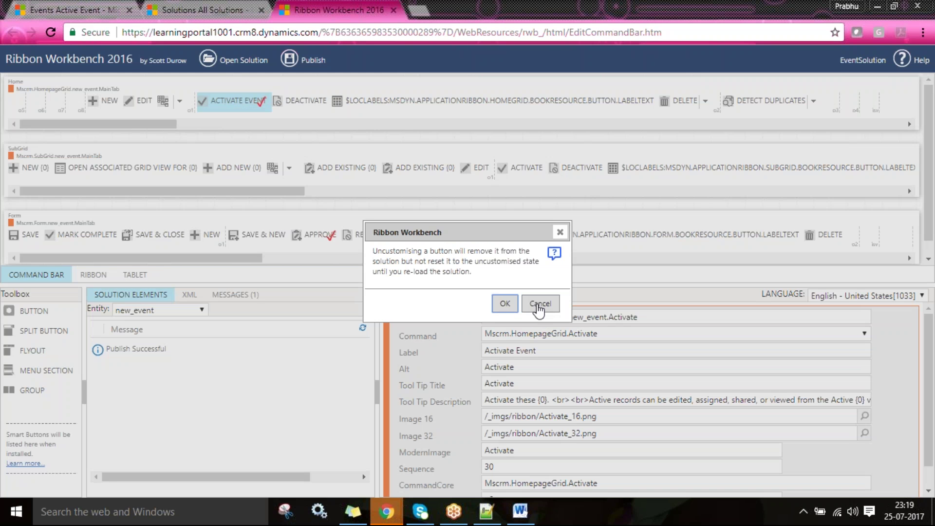
{"action": "left_click", "coordinate": [506, 303]}
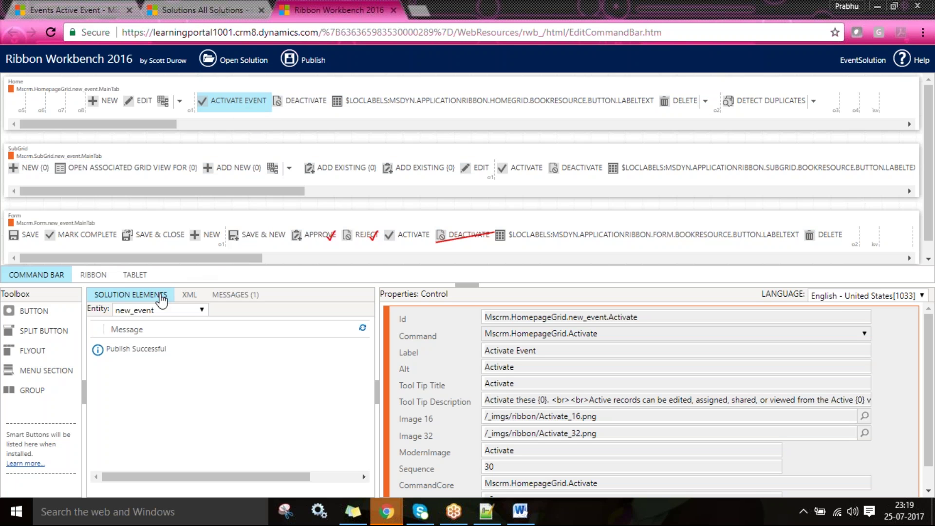
Refresh the new_event entity's ribbon XML and copy all of it into a new Notepad++ document
{"action": "left_click", "coordinate": [189, 295]}
{"action": "left_click", "coordinate": [239, 309]}
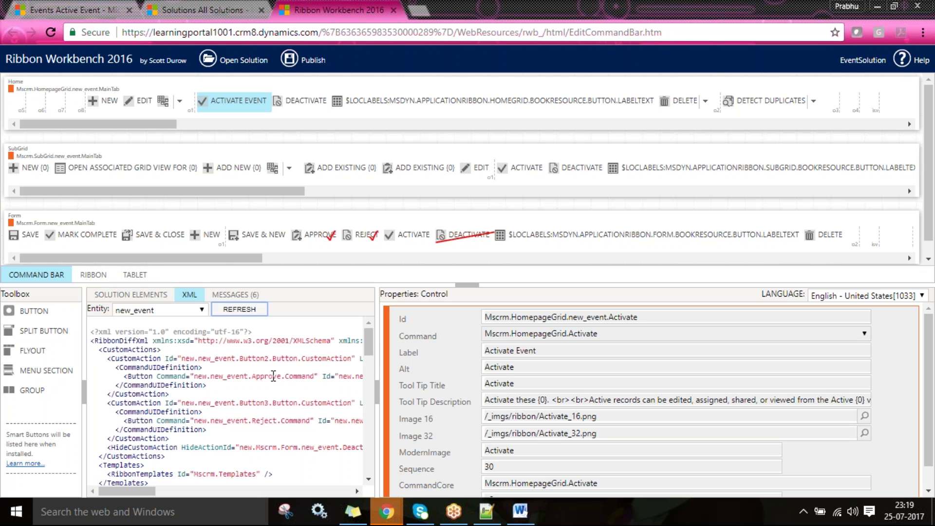
{"action": "key", "text": "ctrl+a"}
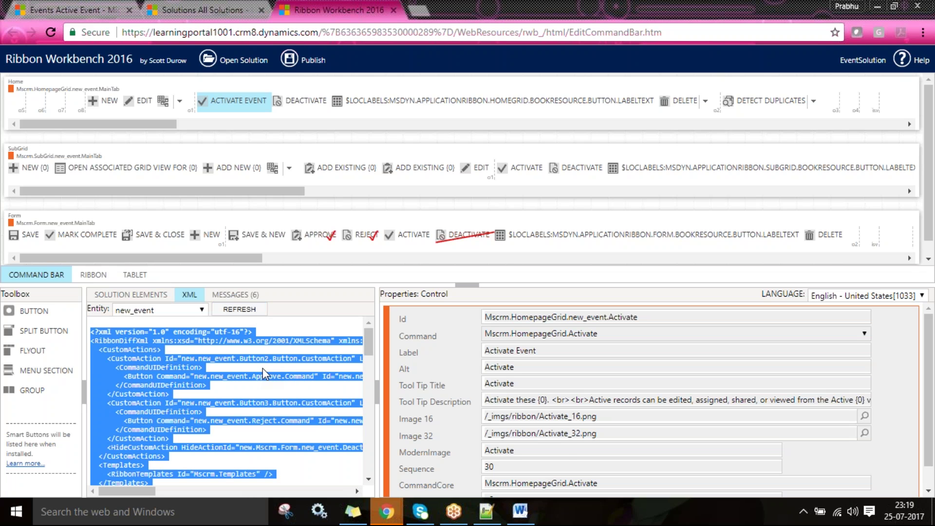
{"action": "left_click", "coordinate": [486, 511]}
{"action": "key", "text": "ctrl+n"}
{"action": "key", "text": "ctrl+v"}
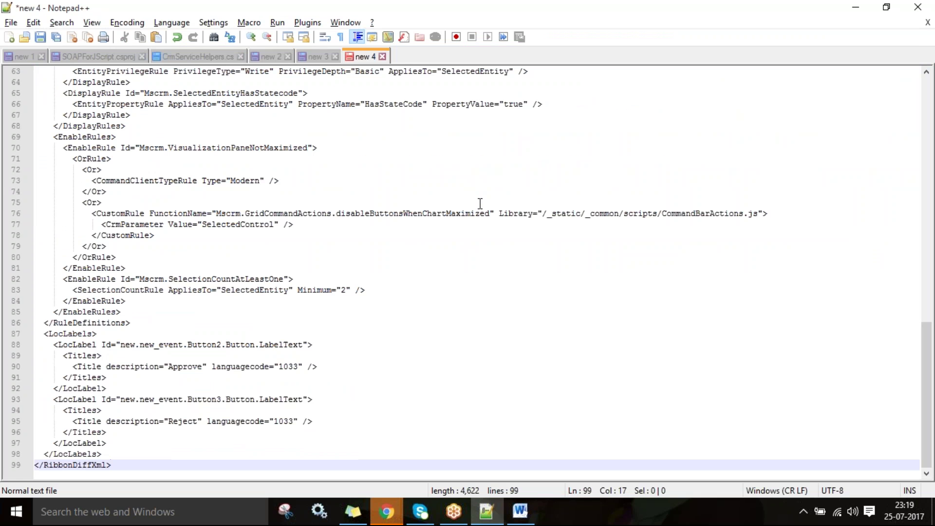
Examine the copied ribbon XML in Notepad++ and compare it with the blank RibbonDiffXml template in the new 2 document
{"action": "left_click_drag", "start_coordinate": [929, 374], "coordinate": [926, 115]}
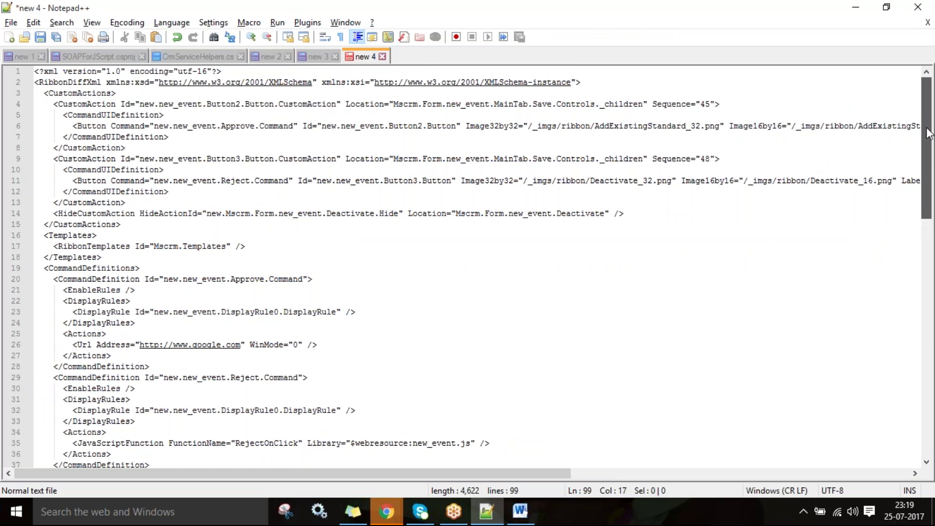
{"action": "scroll", "coordinate": [585, 88], "scroll_direction": "down", "scroll_amount": 18}
{"action": "left_click", "coordinate": [273, 53]}
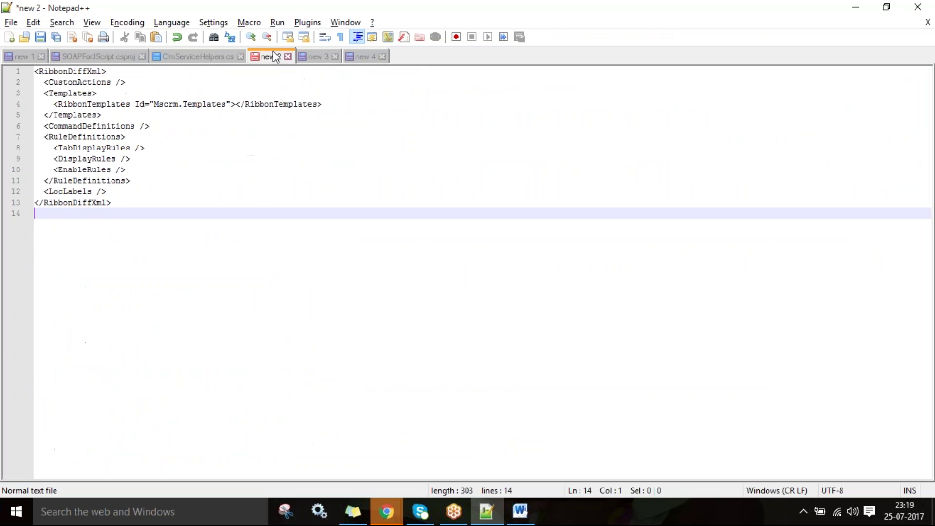
{"action": "key", "text": "ctrl+a"}
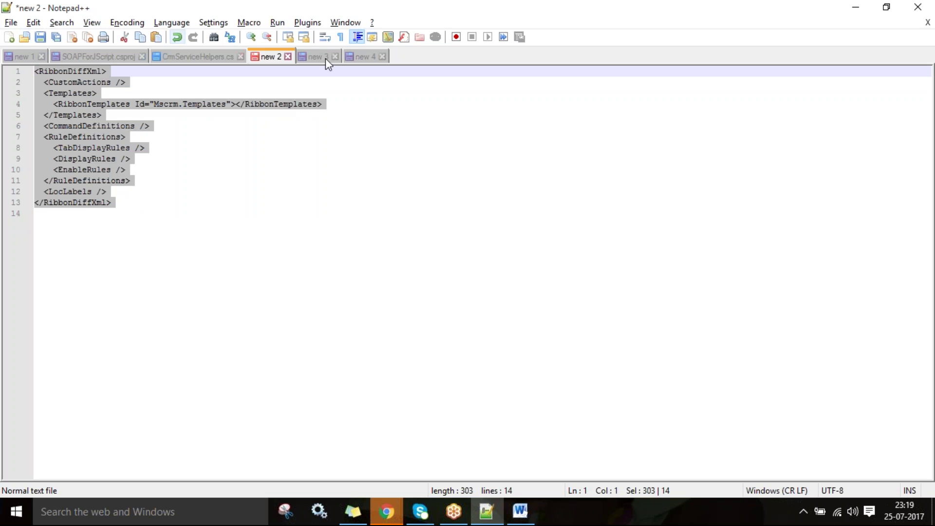
{"action": "left_click", "coordinate": [372, 58]}
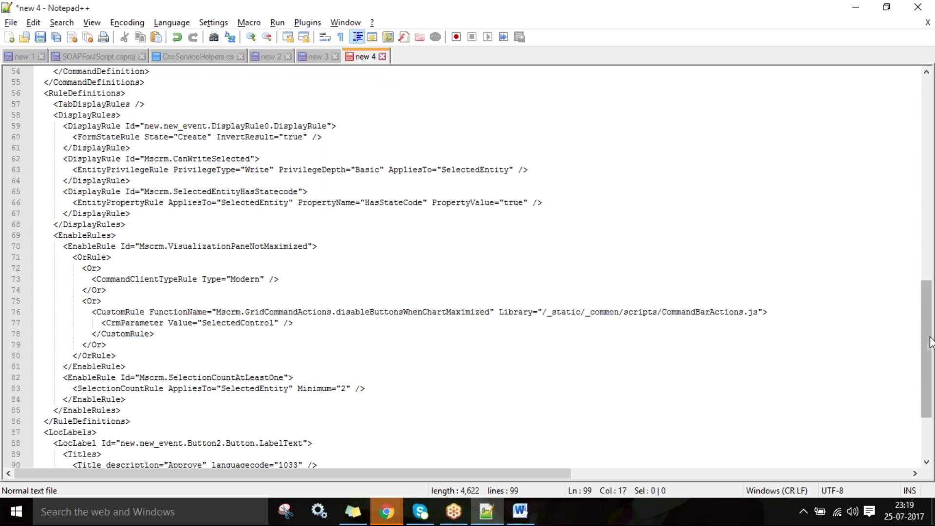
{"action": "left_click_drag", "start_coordinate": [925, 322], "coordinate": [925, 118]}
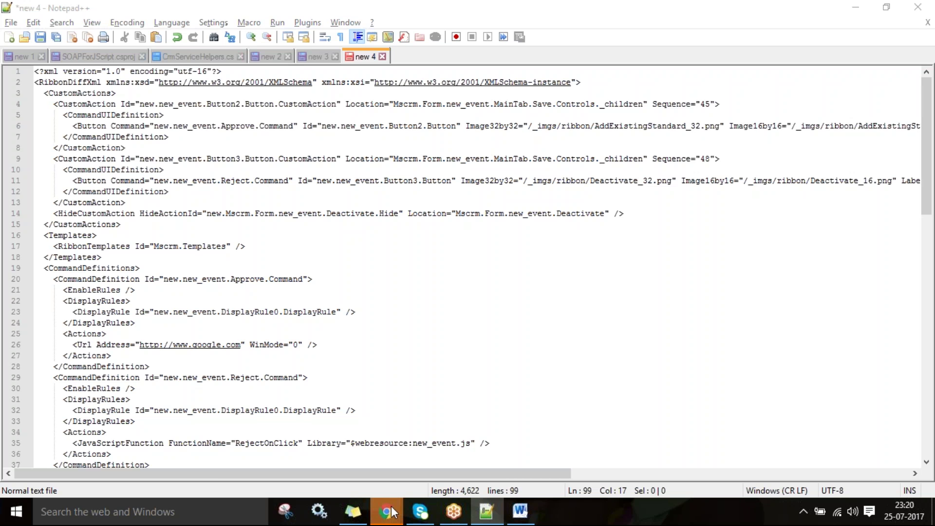
Close the Import Solution window that has no file chosen and switch back to Ribbon Workbench
{"action": "mouse_move", "coordinate": [396, 511]}
{"action": "mouse_move", "coordinate": [319, 454]}
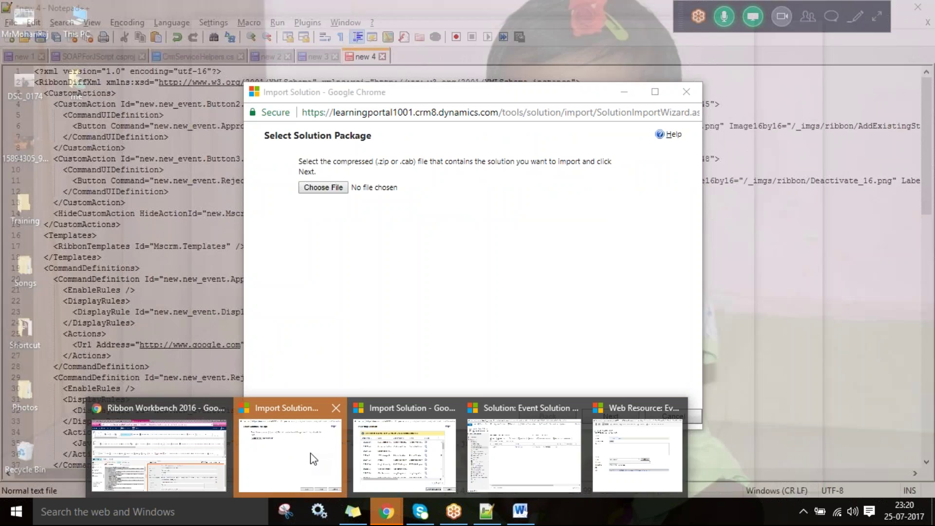
{"action": "left_click", "coordinate": [313, 458]}
{"action": "left_click", "coordinate": [670, 417]}
{"action": "mouse_move", "coordinate": [386, 511]}
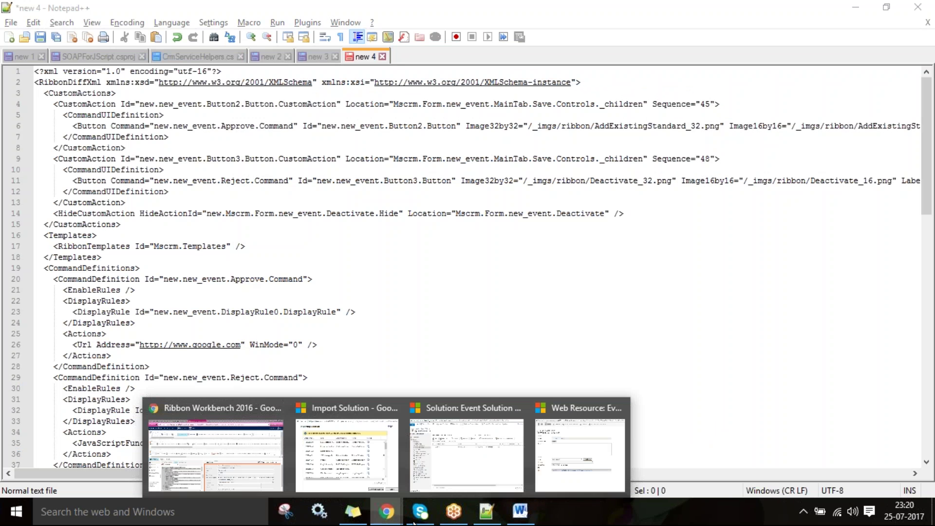
{"action": "mouse_move", "coordinate": [349, 444]}
{"action": "left_click", "coordinate": [225, 451]}
{"action": "left_click", "coordinate": [252, 312]}
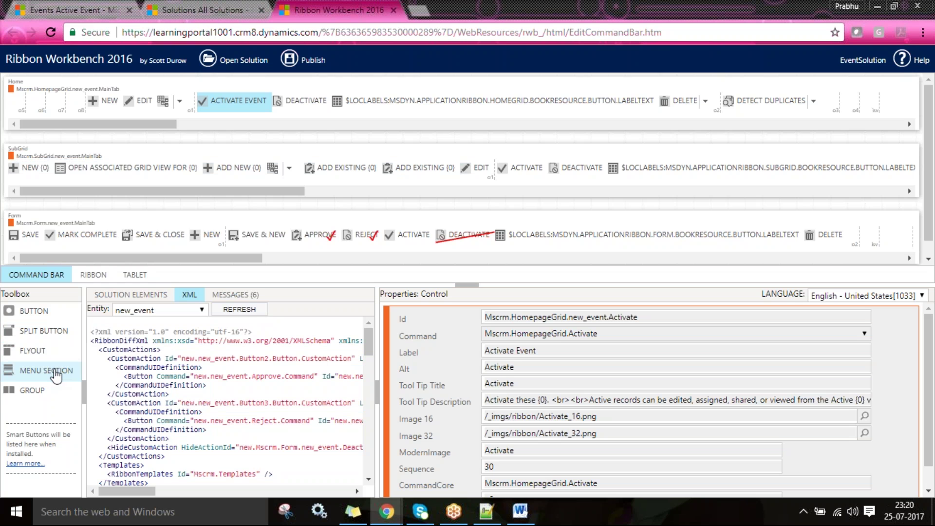
View the event buttons in the Ribbon and Tablet layouts, and return to the Command Bar layout and the solution elements
{"action": "left_click", "coordinate": [101, 281]}
{"action": "left_click", "coordinate": [138, 277]}
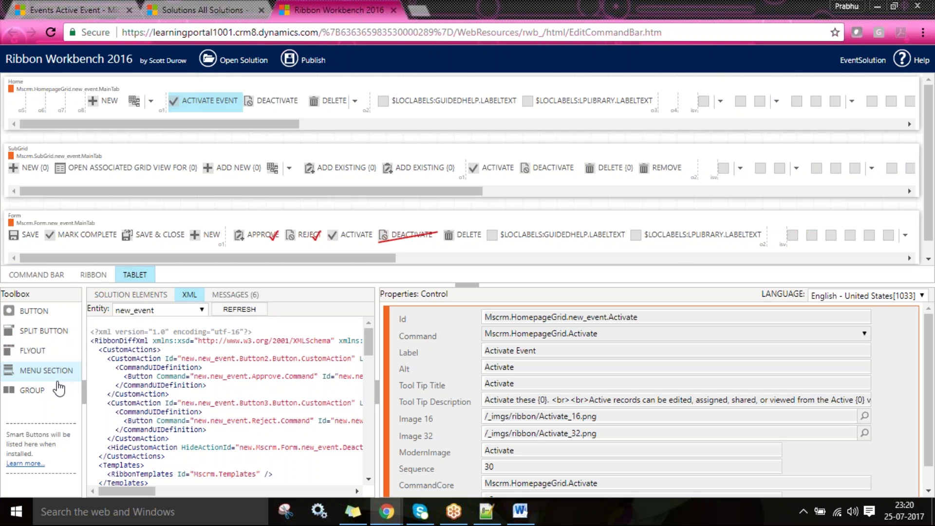
{"action": "left_click", "coordinate": [48, 278]}
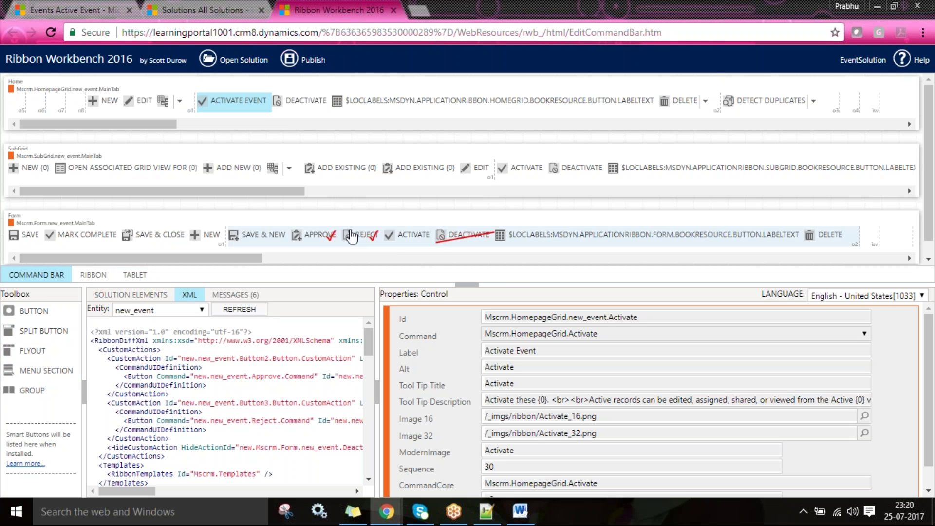
{"action": "left_click", "coordinate": [125, 296]}
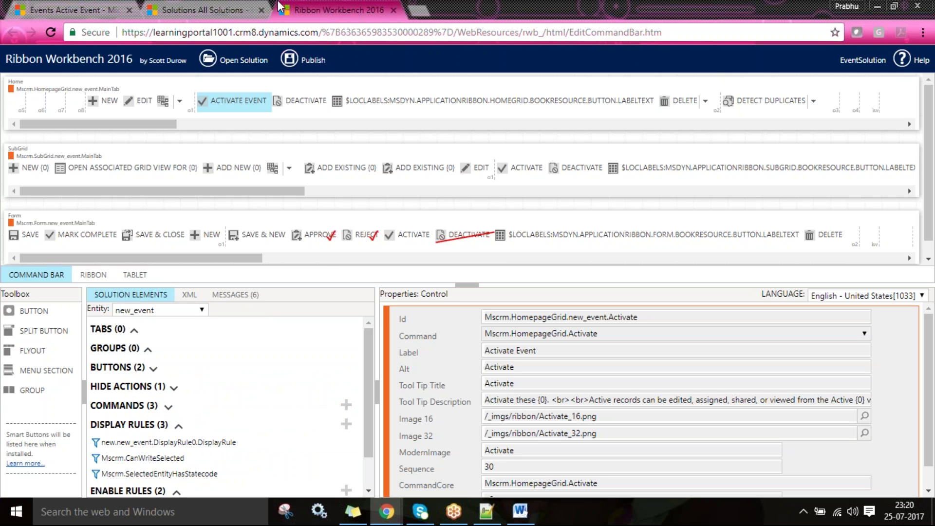
Look at the Ribbon Workbench launch command in the Dynamics 365 solutions list and at the solutions available to load in the workbench
{"action": "left_click", "coordinate": [199, 7]}
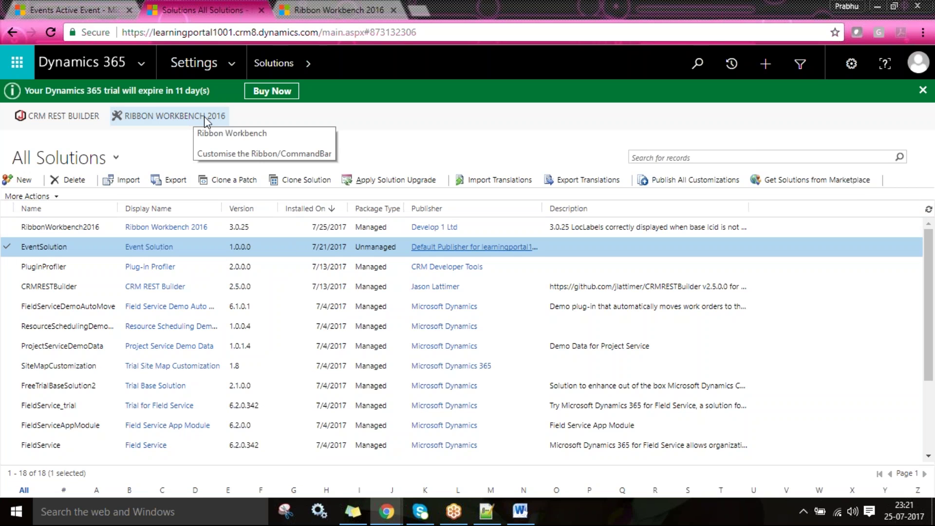
{"action": "left_click", "coordinate": [323, 3]}
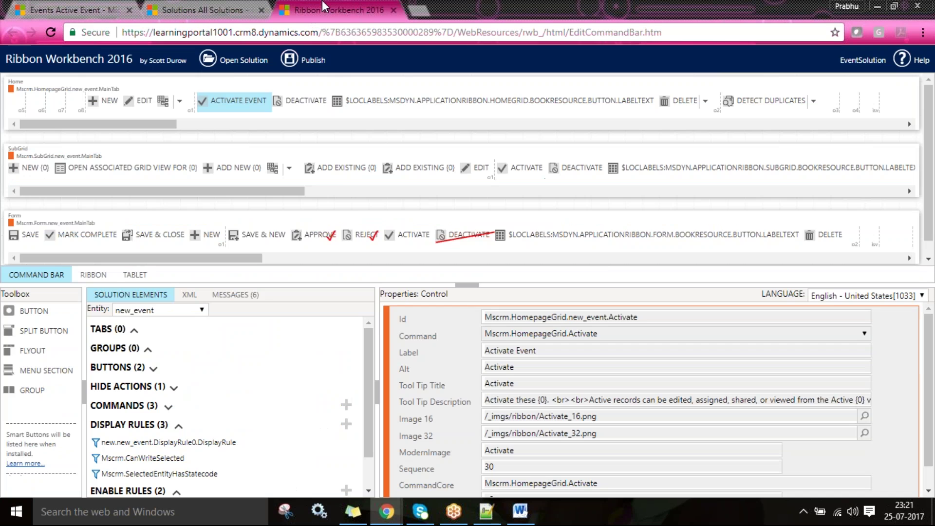
{"action": "left_click", "coordinate": [234, 62]}
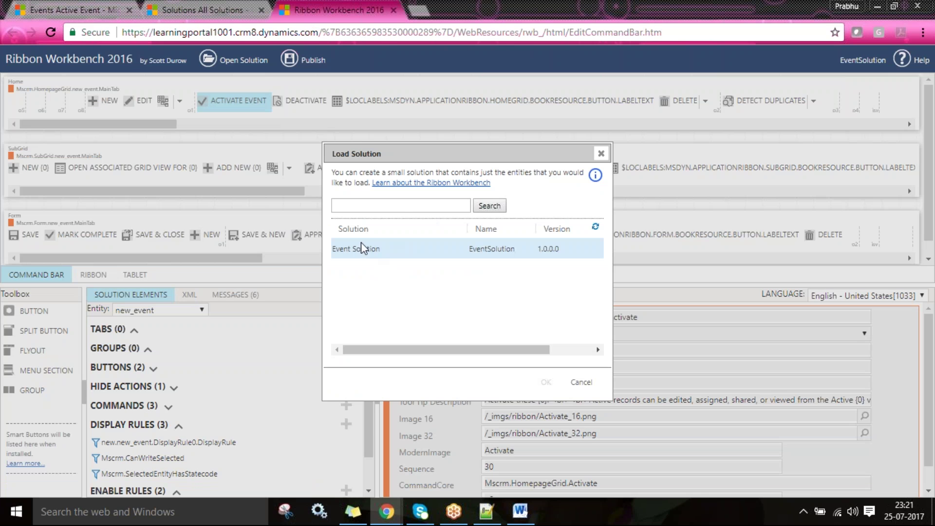
{"action": "left_click", "coordinate": [580, 383]}
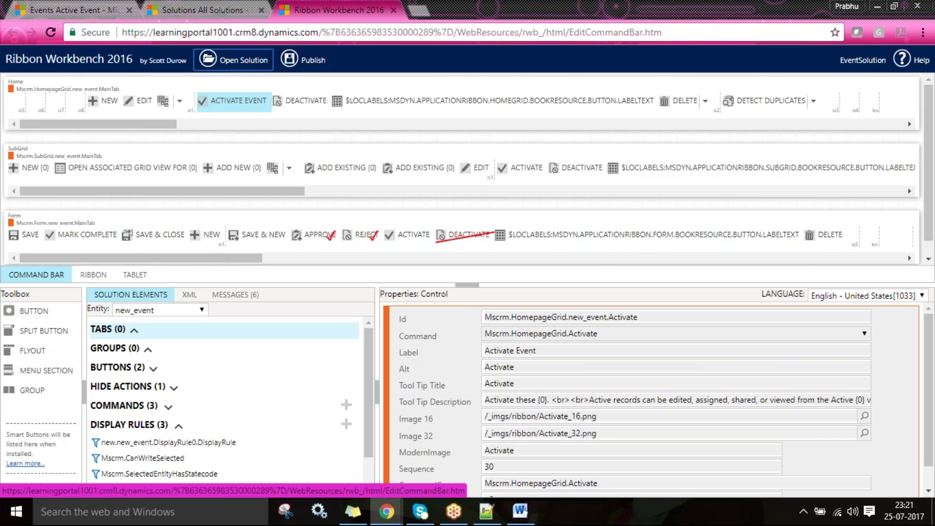
View the new_eventregistration entity's command bars and solution elements, and return to the new_event entity
{"action": "left_click", "coordinate": [202, 310]}
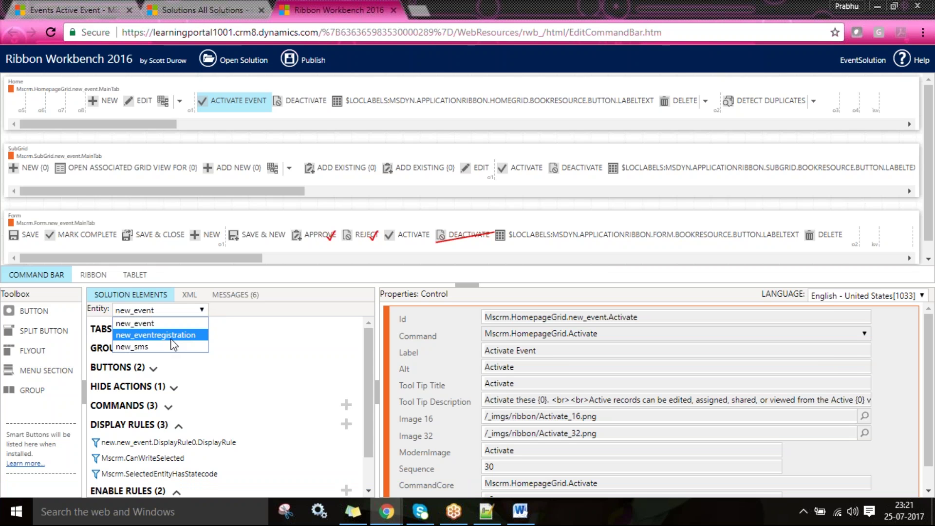
{"action": "left_click", "coordinate": [146, 324]}
{"action": "left_click", "coordinate": [156, 311]}
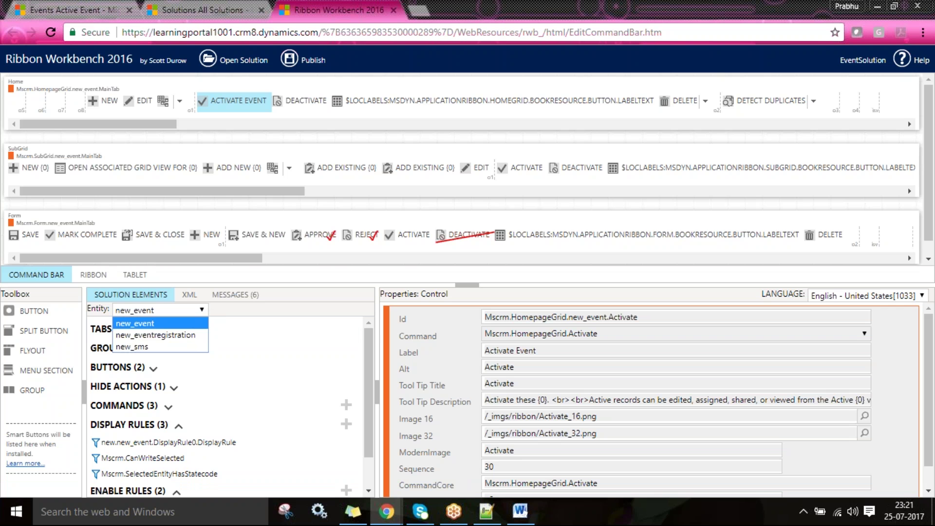
{"action": "left_click", "coordinate": [189, 336]}
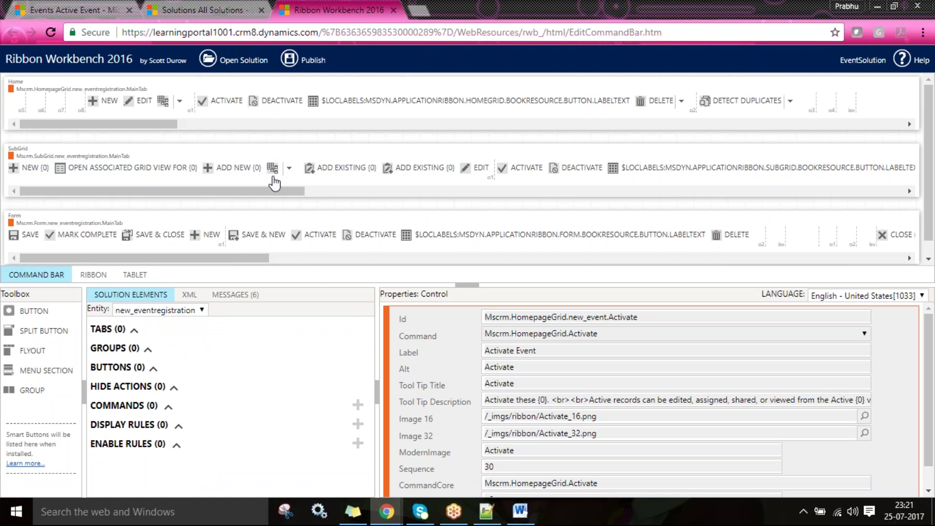
{"action": "left_click", "coordinate": [193, 311]}
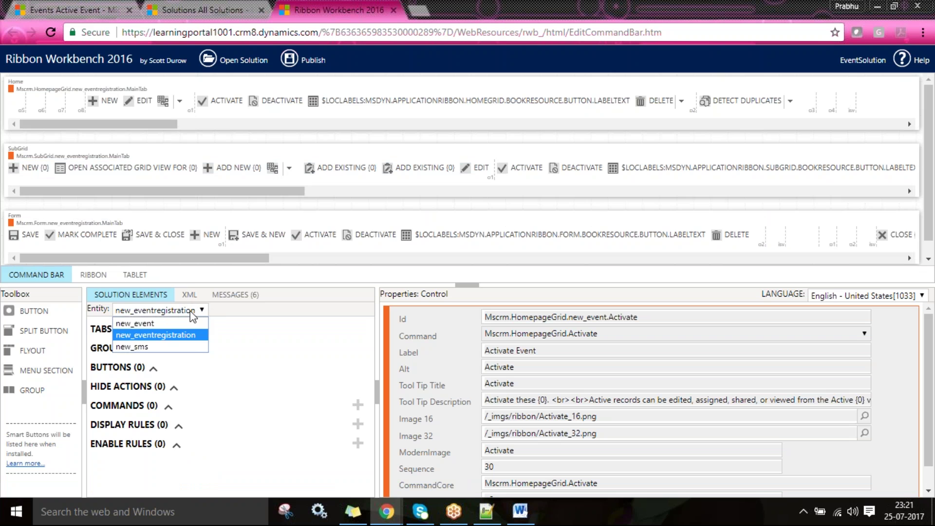
{"action": "left_click", "coordinate": [174, 322]}
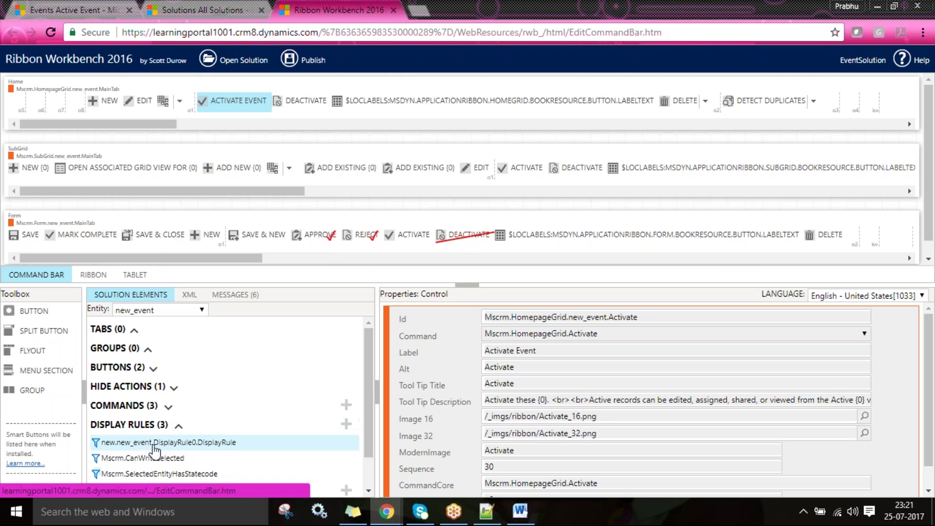
Review the new_event commands and enable rules in the solution elements, and look at the Activate button in the Active Events list
{"action": "left_click", "coordinate": [150, 415]}
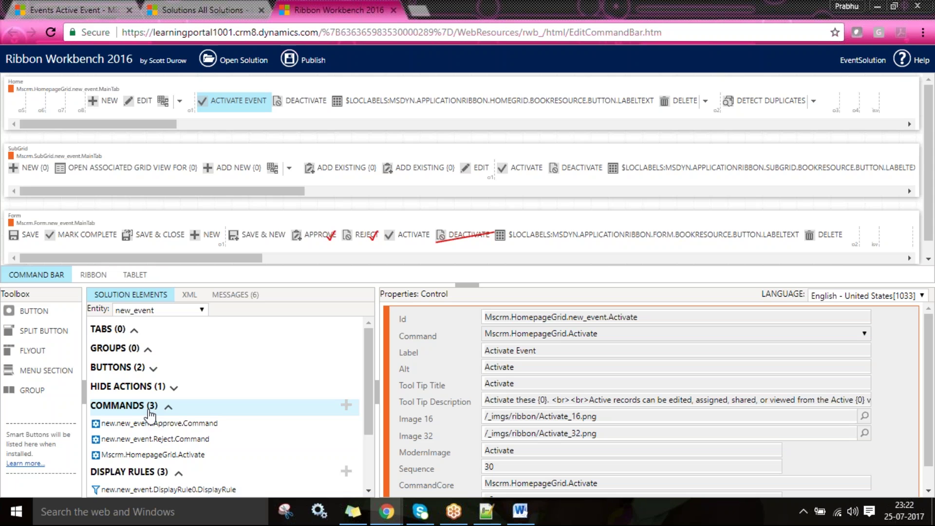
{"action": "left_click", "coordinate": [150, 407]}
{"action": "left_click", "coordinate": [155, 425]}
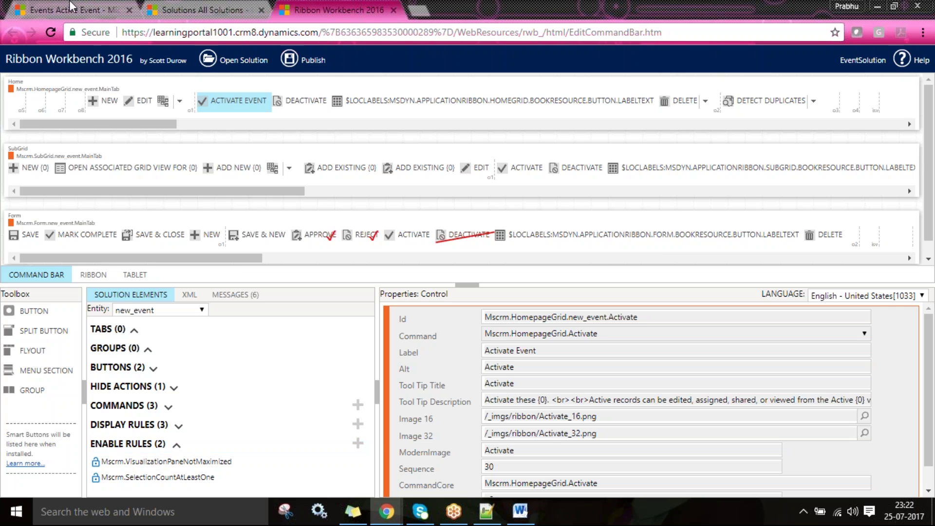
{"action": "left_click", "coordinate": [82, 3]}
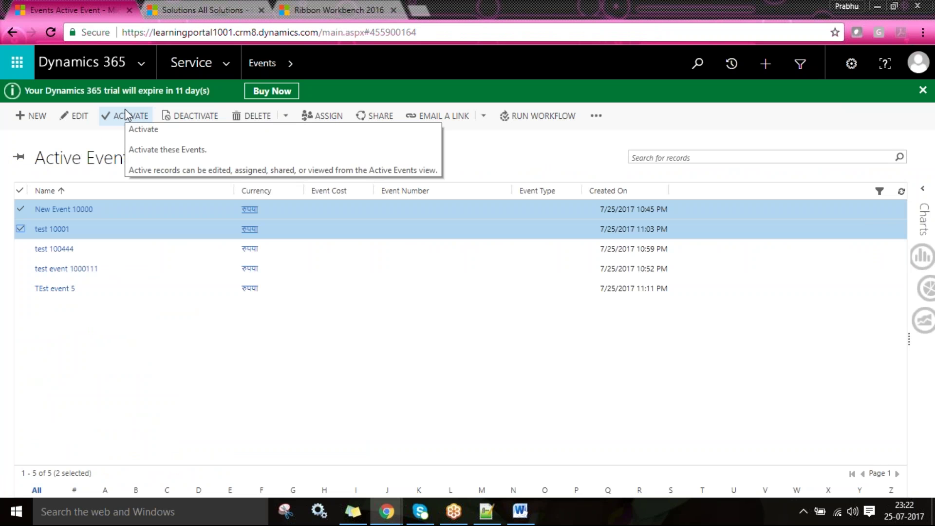
Return to Ribbon Workbench, show the new_event ribbon XML, and switch to its copy in Notepad++
{"action": "left_click", "coordinate": [329, 11]}
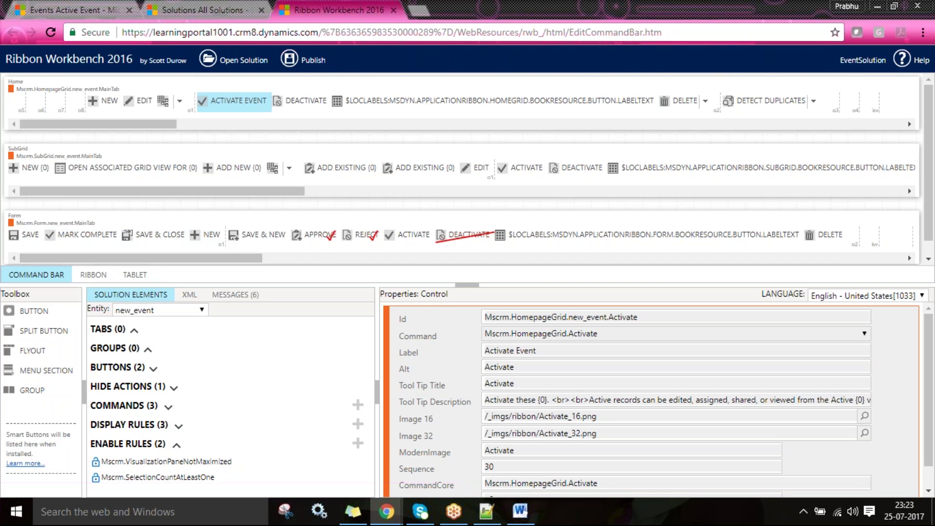
{"action": "left_click", "coordinate": [190, 296]}
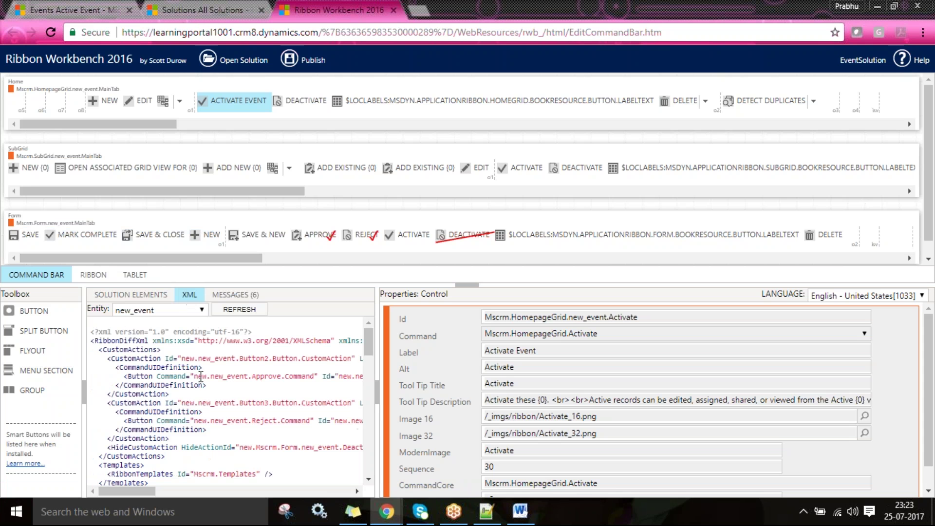
{"action": "left_click", "coordinate": [482, 516]}
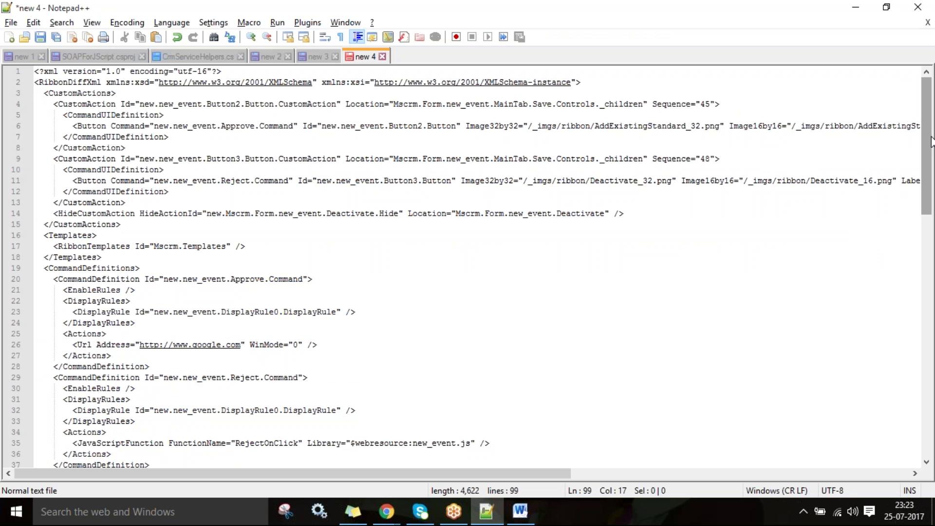
Search the XML for the Approve button's ID new.new_event.Button2.Button through to its LocLabel definition, and close the search
{"action": "left_click", "coordinate": [323, 126]}
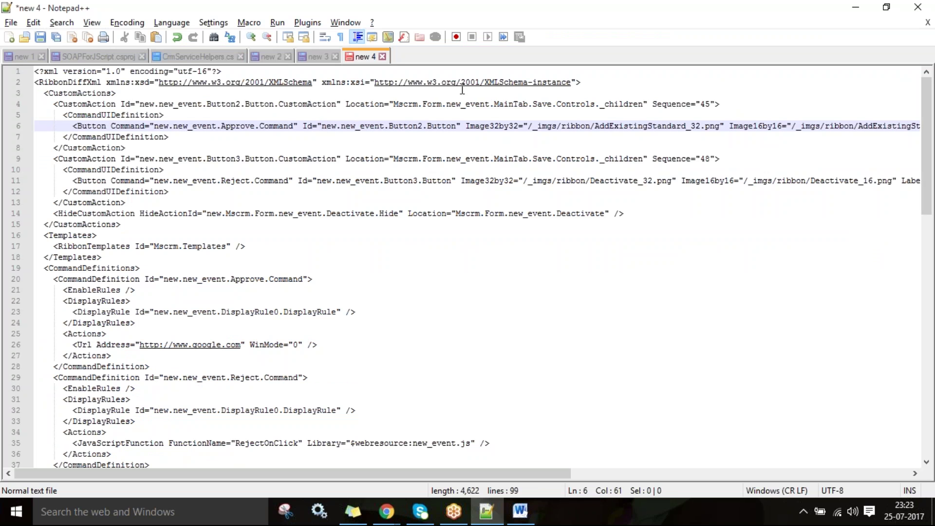
{"action": "key", "text": "ctrl+shift+Right"}
{"action": "key", "text": "ctrl+shift+Right"}
{"action": "key", "text": "ctrl+shift+Right"}
{"action": "key", "text": "ctrl+shift+Right"}
{"action": "key", "text": "ctrl+shift+Right"}
{"action": "key", "text": "ctrl+shift+Right"}
{"action": "key", "text": "ctrl+shift+Right"}
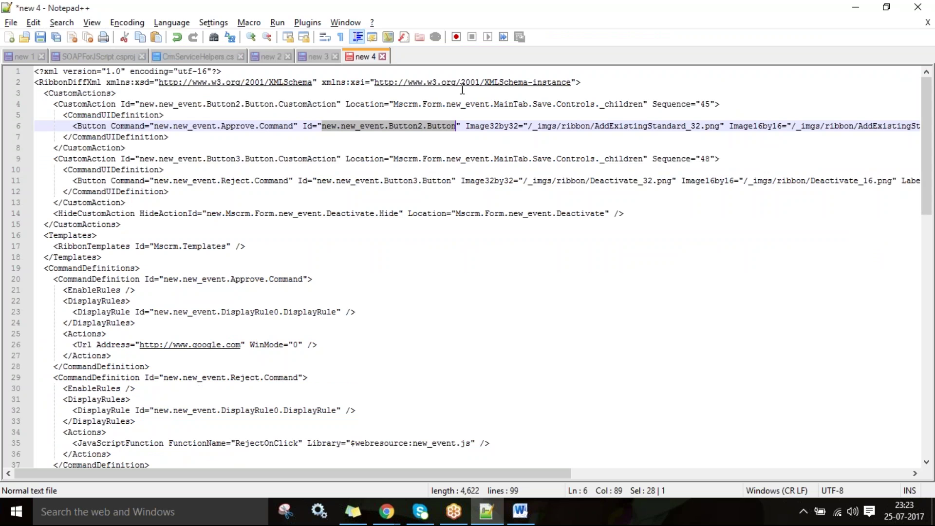
{"action": "key", "text": "ctrl+f"}
{"action": "key", "text": "Return"}
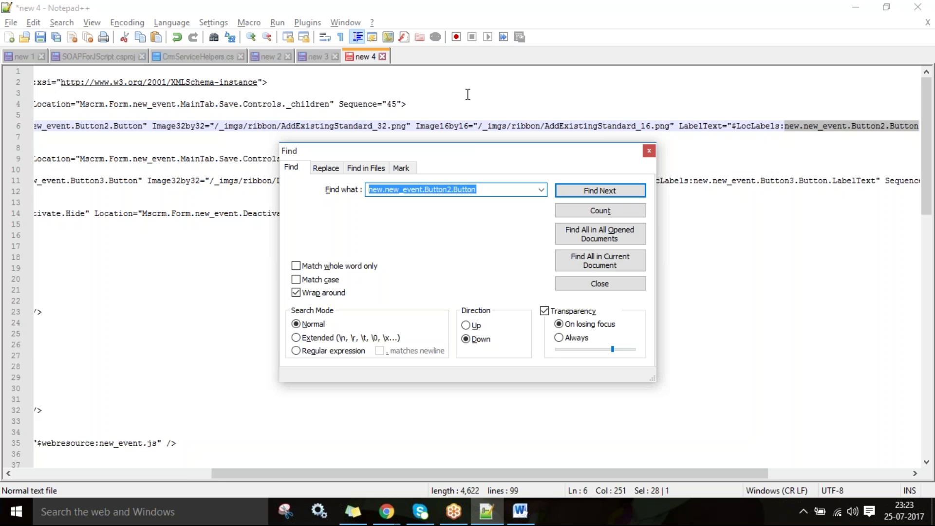
{"action": "key", "text": "Return"}
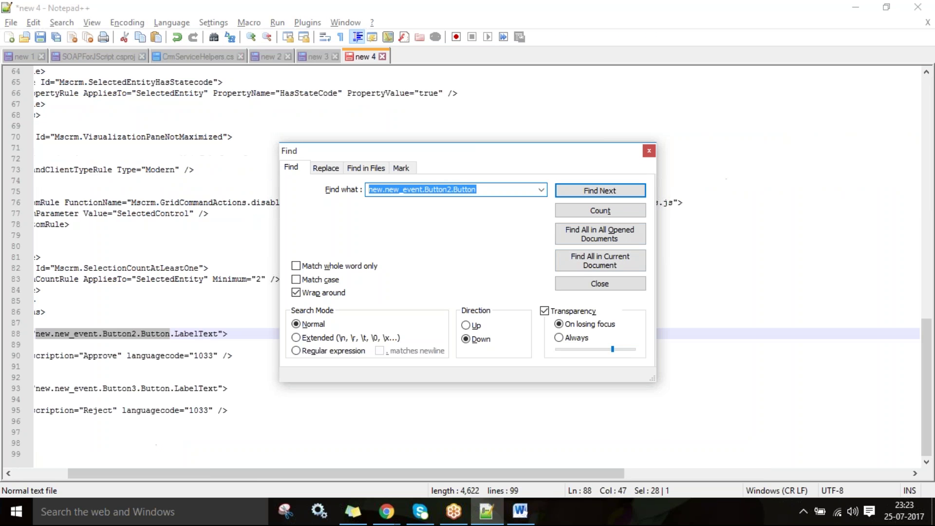
{"action": "left_click_drag", "start_coordinate": [379, 480], "coordinate": [204, 475]}
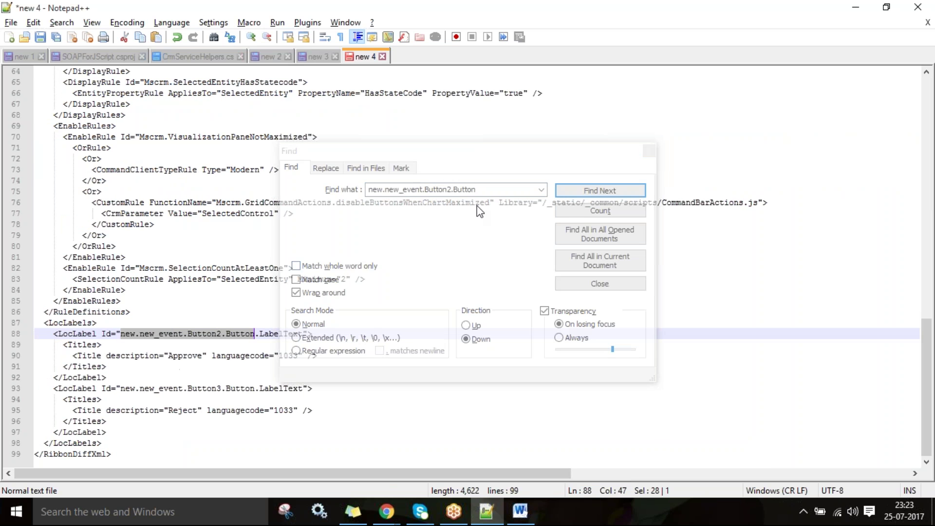
{"action": "left_click", "coordinate": [650, 151]}
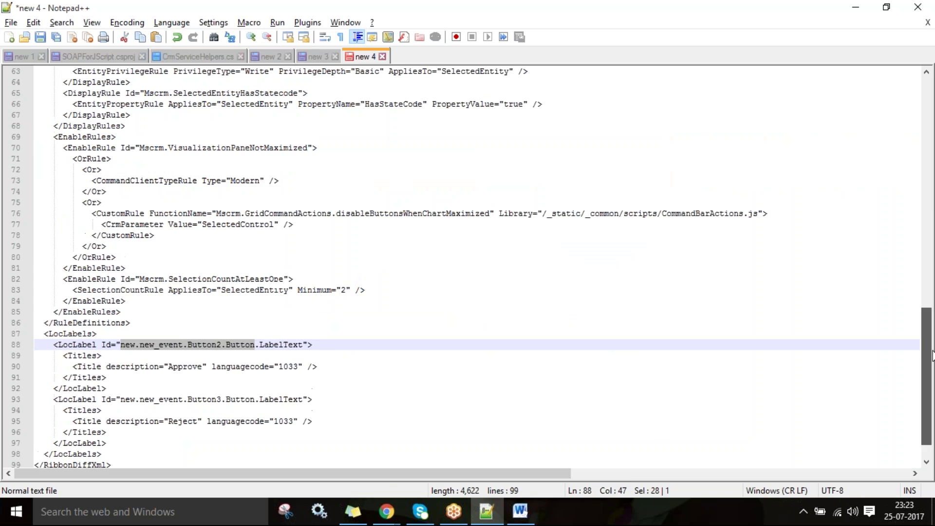
Search the XML for new.new_event.Approve.Command from the Approve button to find its command definition
{"action": "scroll", "coordinate": [641, 148], "scroll_direction": "up", "scroll_amount": 20}
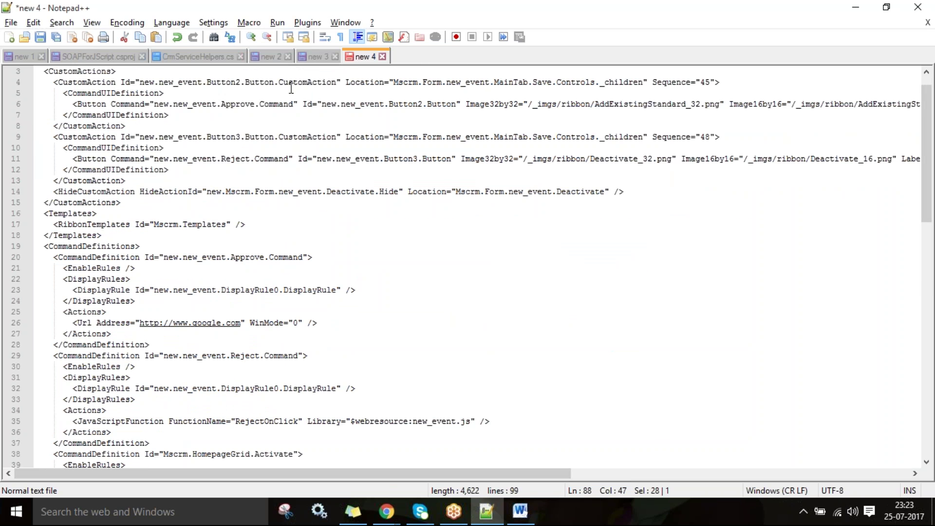
{"action": "left_click", "coordinate": [155, 105]}
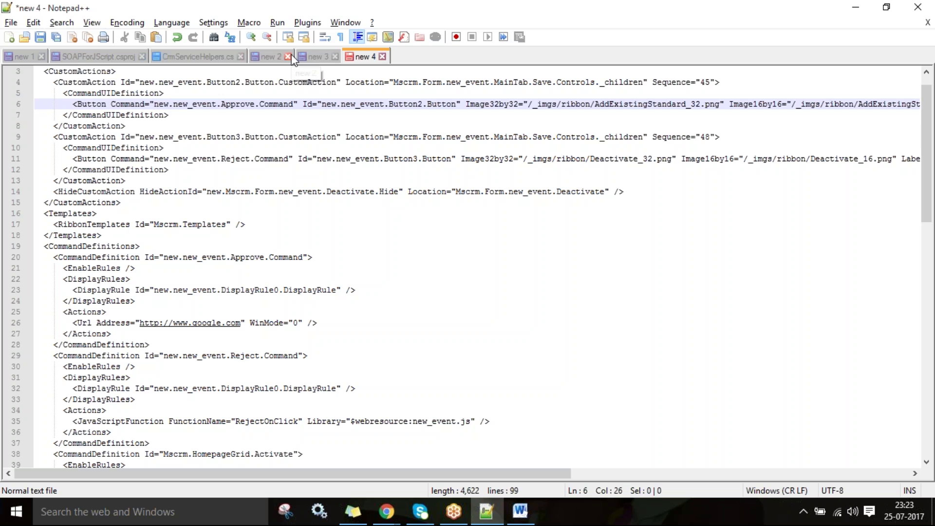
{"action": "key", "text": "ctrl+shift+Right"}
{"action": "key", "text": "ctrl+shift+Right"}
{"action": "key", "text": "ctrl+shift+Right"}
{"action": "key", "text": "ctrl+shift+Right"}
{"action": "key", "text": "ctrl+shift+Right"}
{"action": "key", "text": "ctrl+shift+Right"}
{"action": "key", "text": "ctrl+shift+Right"}
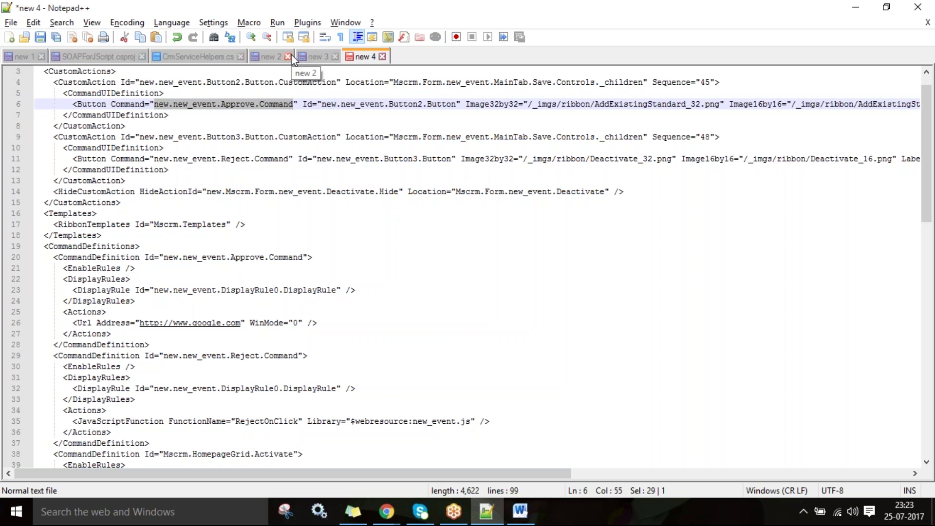
{"action": "key", "text": "ctrl+f"}
{"action": "key", "text": "Return"}
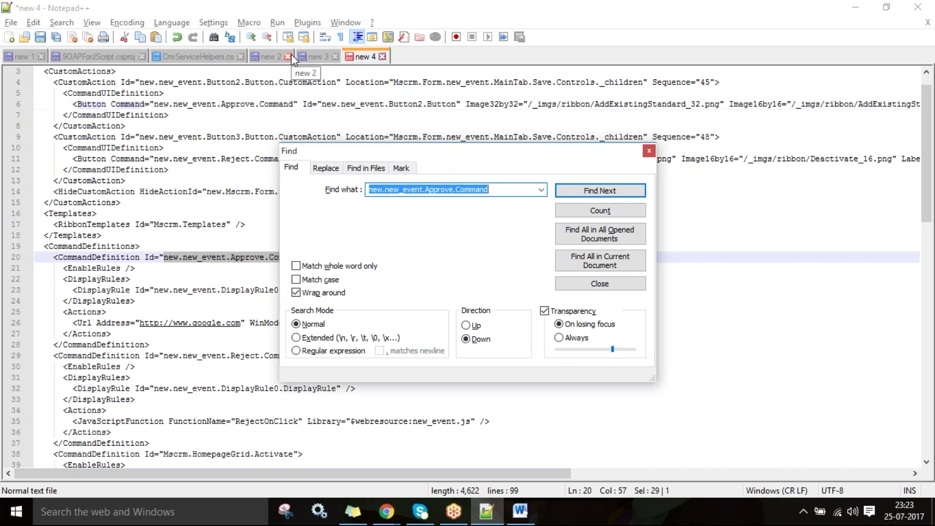
{"action": "key", "text": "Escape"}
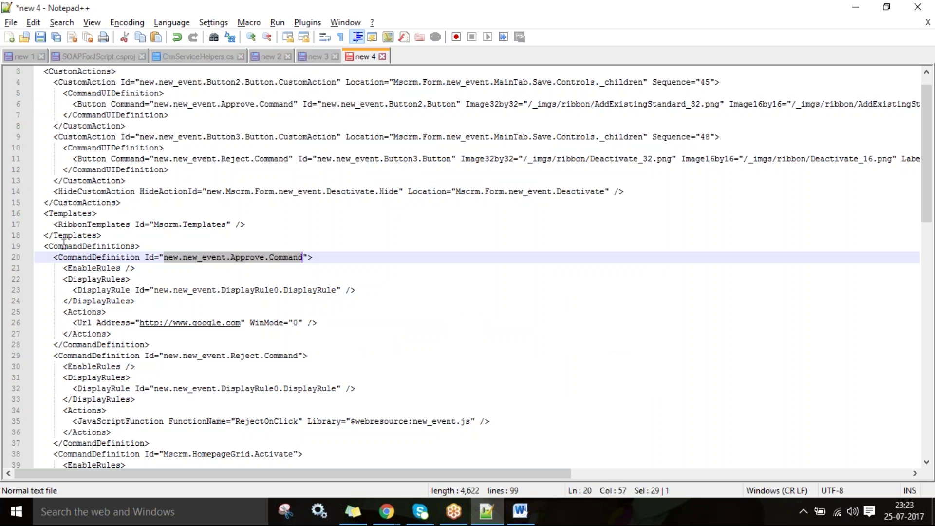
Examine the Approve command's enable rules, display rule and URL action, and the Command attribute of the Reject button
{"action": "left_click_drag", "start_coordinate": [61, 268], "coordinate": [200, 272]}
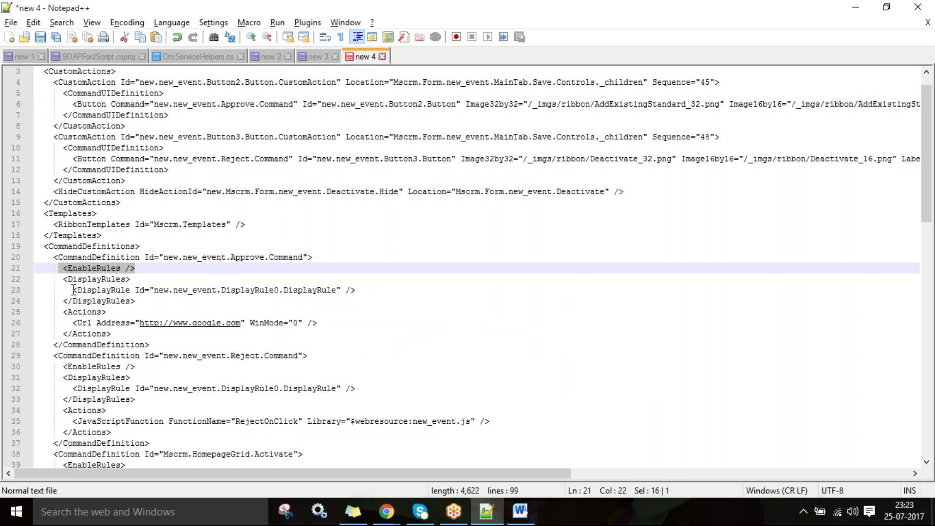
{"action": "left_click_drag", "start_coordinate": [50, 279], "coordinate": [181, 298]}
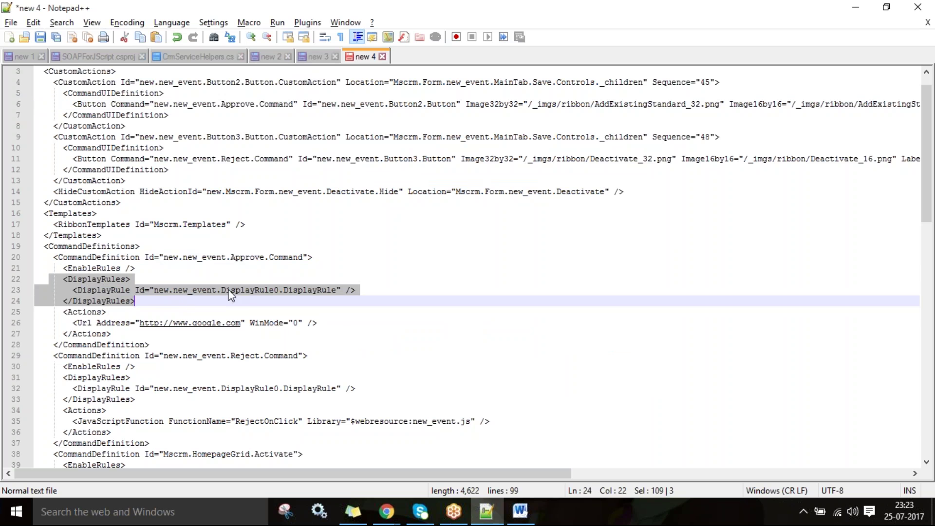
{"action": "left_click_drag", "start_coordinate": [63, 323], "coordinate": [336, 323]}
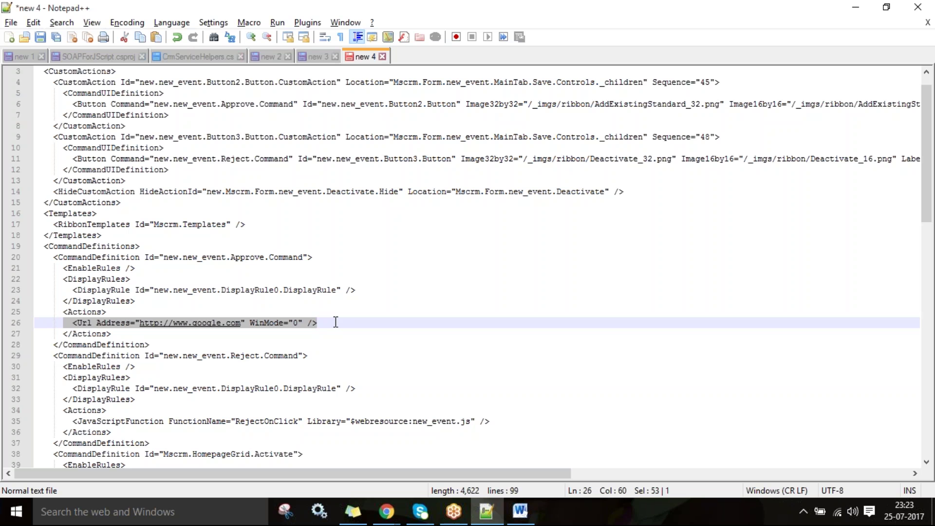
{"action": "left_click", "coordinate": [336, 323]}
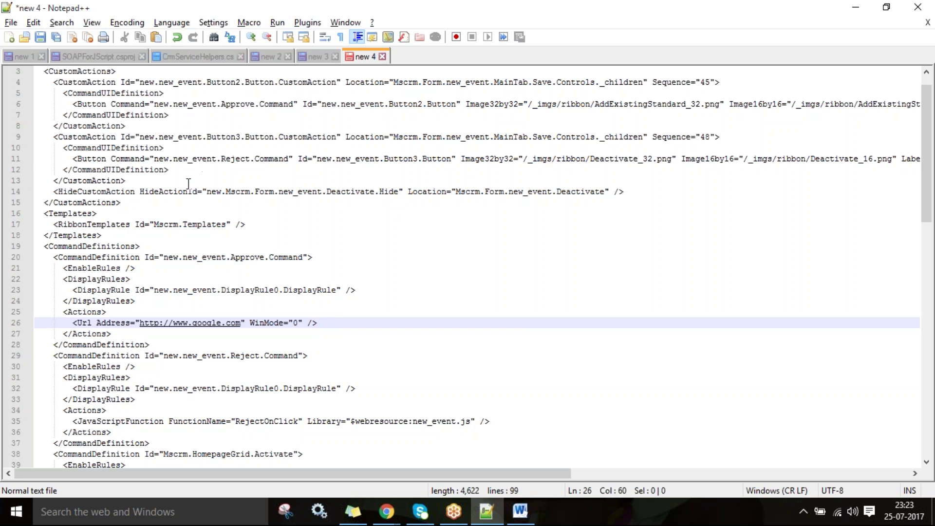
{"action": "double_click", "coordinate": [142, 158]}
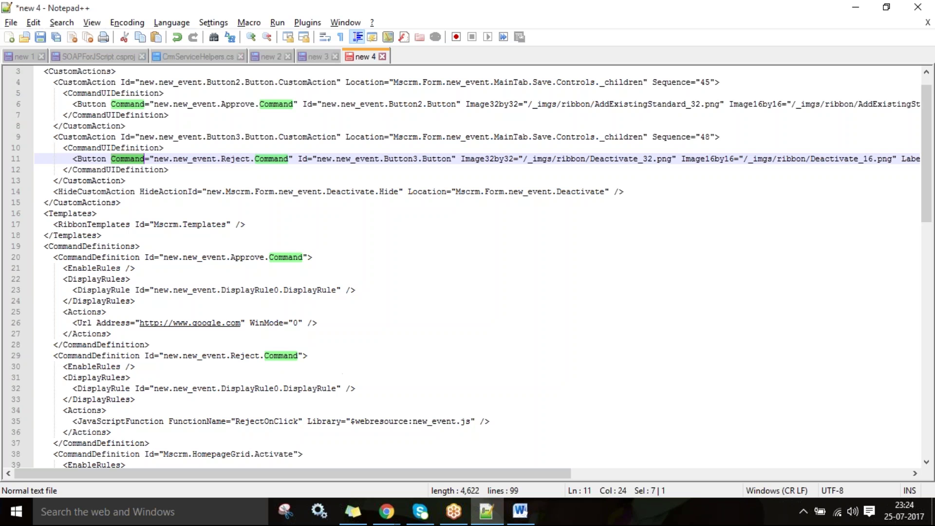
Set the new.new_event.Approve.Command definition apart with a blank line before it and another after it
{"action": "left_click", "coordinate": [49, 257]}
{"action": "key", "text": "Return"}
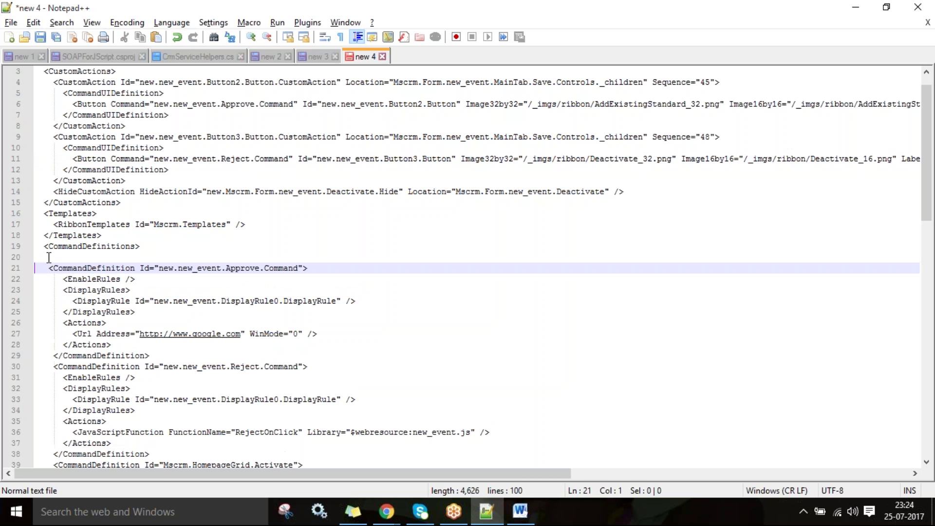
{"action": "left_click", "coordinate": [159, 356]}
{"action": "key", "text": "Return"}
{"action": "key", "text": "Down"}
{"action": "key", "text": "Down"}
{"action": "key", "text": "Down"}
{"action": "key", "text": "Down"}
{"action": "key", "text": "Down"}
{"action": "key", "text": "Down"}
{"action": "key", "text": "Down"}
{"action": "key", "text": "Down"}
{"action": "key", "text": "Down"}
{"action": "key", "text": "Down"}
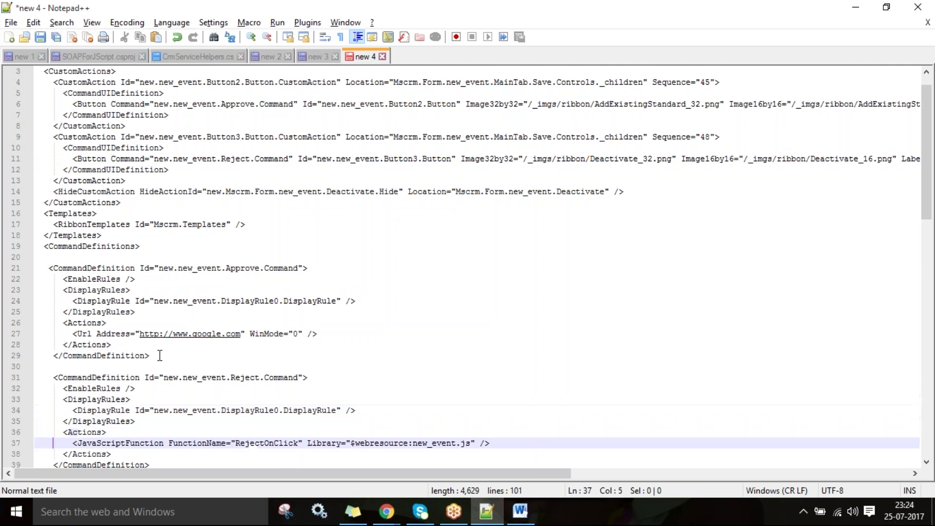
{"action": "scroll", "coordinate": [160, 356], "scroll_direction": "down", "scroll_amount": 1}
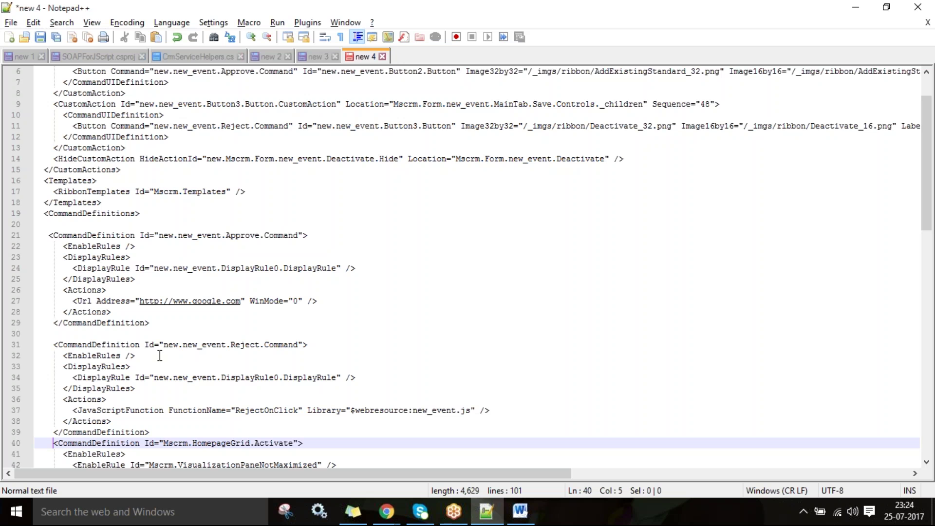
Set the Mscrm.HomepageGrid.Activate command definition apart with a blank line before it and another after it
{"action": "key", "text": "Return"}
{"action": "key", "text": "Down"}
{"action": "key", "text": "Down"}
{"action": "key", "text": "Down"}
{"action": "key", "text": "Down"}
{"action": "key", "text": "Down"}
{"action": "key", "text": "Down"}
{"action": "key", "text": "Down"}
{"action": "key", "text": "Down"}
{"action": "key", "text": "Down"}
{"action": "key", "text": "Down"}
{"action": "key", "text": "Down"}
{"action": "key", "text": "Down"}
{"action": "key", "text": "Down"}
{"action": "key", "text": "Down"}
{"action": "key", "text": "Down"}
{"action": "key", "text": "Down"}
{"action": "key", "text": "Down"}
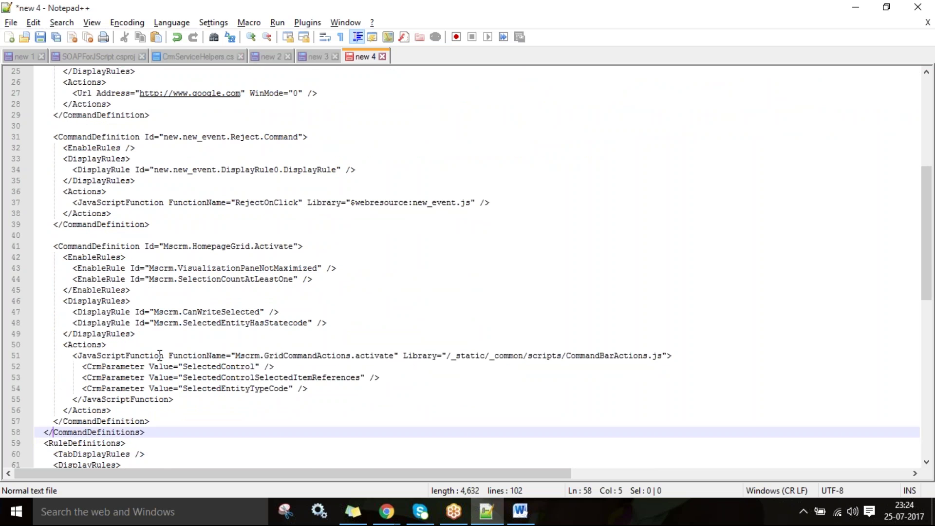
{"action": "key", "text": "Up"}
{"action": "key", "text": "End"}
{"action": "key", "text": "Return"}
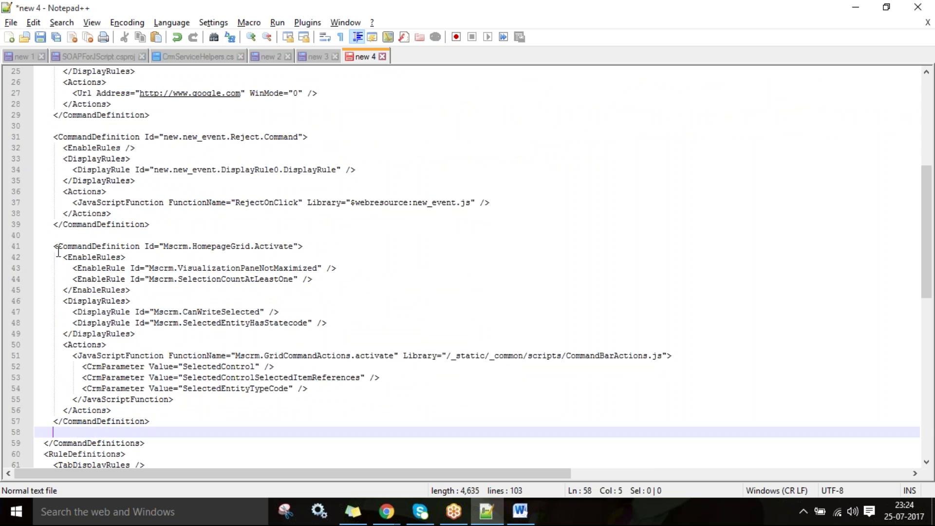
Review the whole Mscrm.HomepageGrid.Activate command definition and the three CrmParameter lines in its JavaScript action
{"action": "left_click_drag", "start_coordinate": [49, 249], "coordinate": [168, 421]}
{"action": "left_click", "coordinate": [174, 270]}
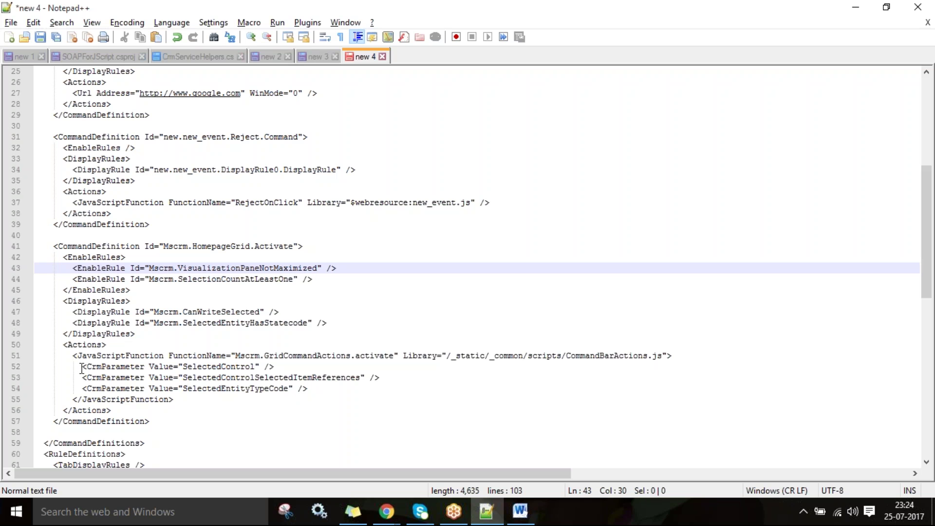
{"action": "left_click_drag", "start_coordinate": [78, 367], "coordinate": [366, 387]}
{"action": "left_click_drag", "start_coordinate": [302, 390], "coordinate": [62, 367]}
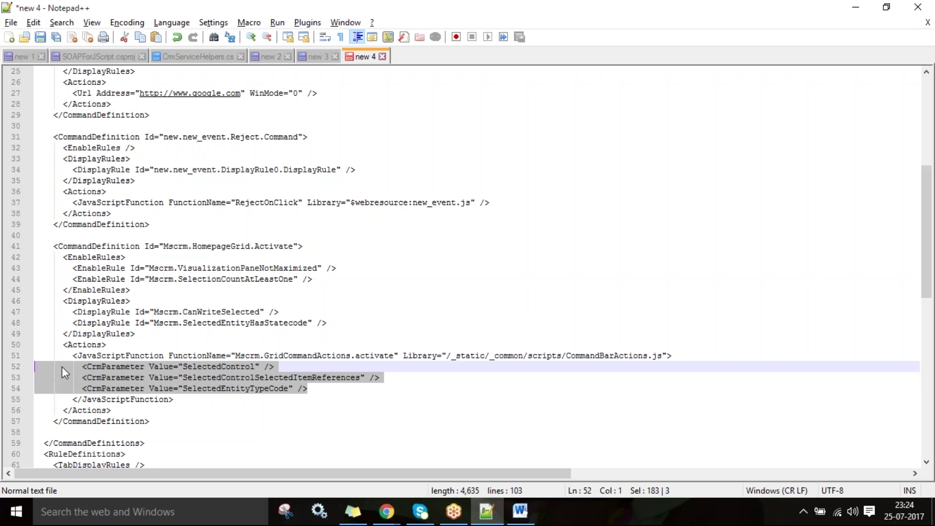
{"action": "left_click", "coordinate": [264, 355]}
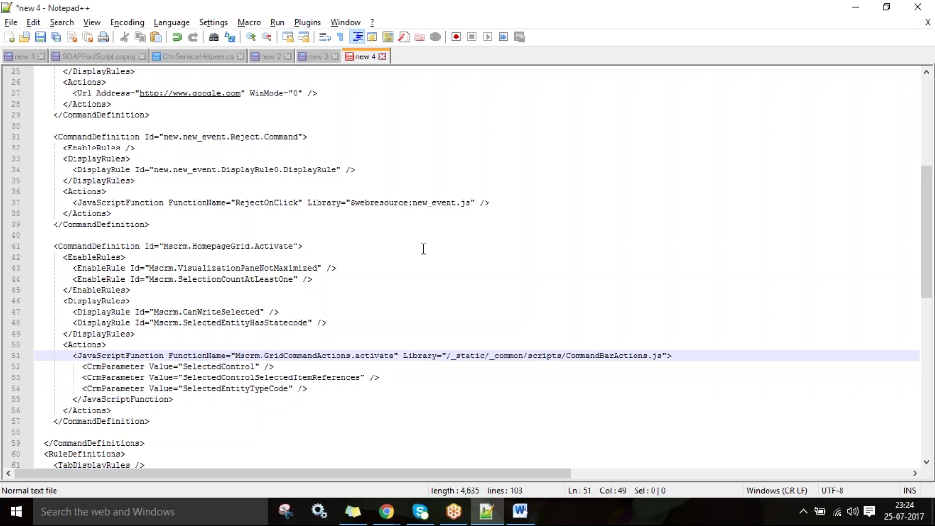
Compare the Reject command's JavaScript library with the Activate command's library, function name and CrmParameter lines
{"action": "left_click_drag", "start_coordinate": [358, 201], "coordinate": [387, 214]}
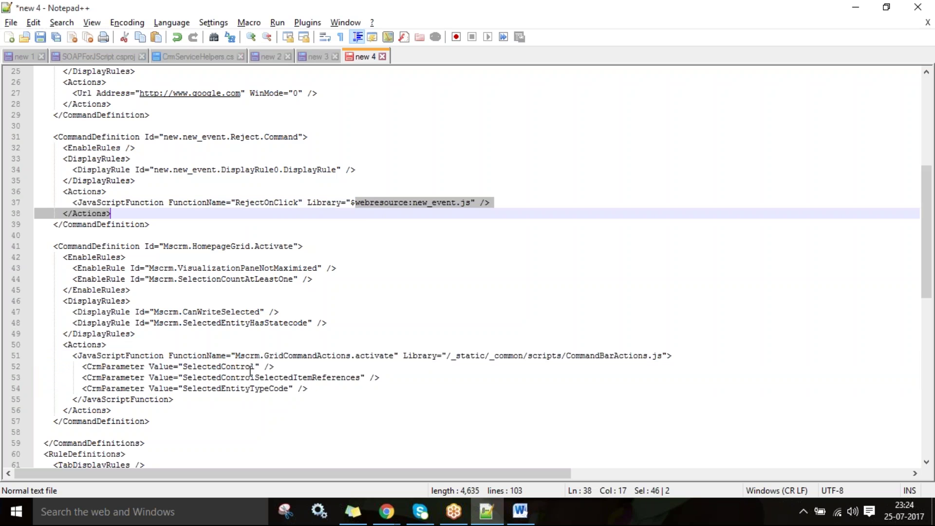
{"action": "left_click_drag", "start_coordinate": [447, 355], "coordinate": [664, 356]}
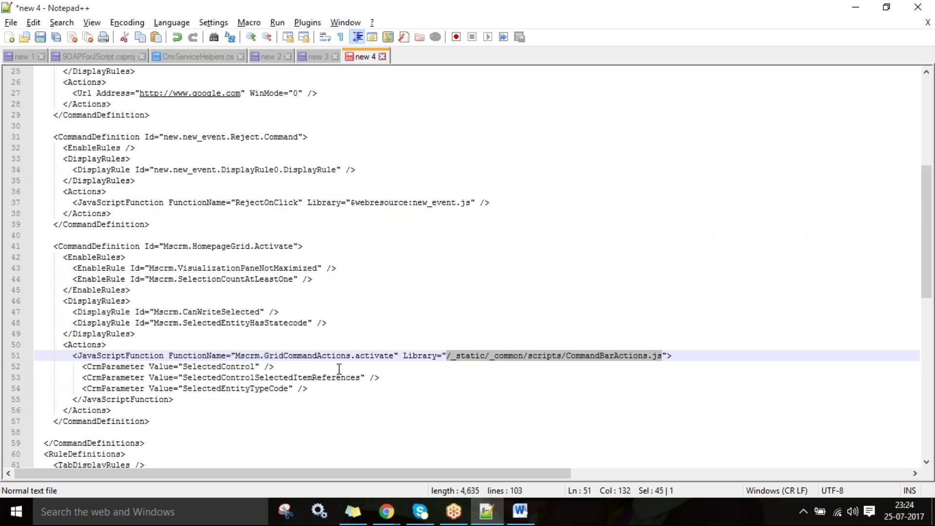
{"action": "left_click", "coordinate": [312, 356]}
{"action": "left_click_drag", "start_coordinate": [236, 355], "coordinate": [394, 357]}
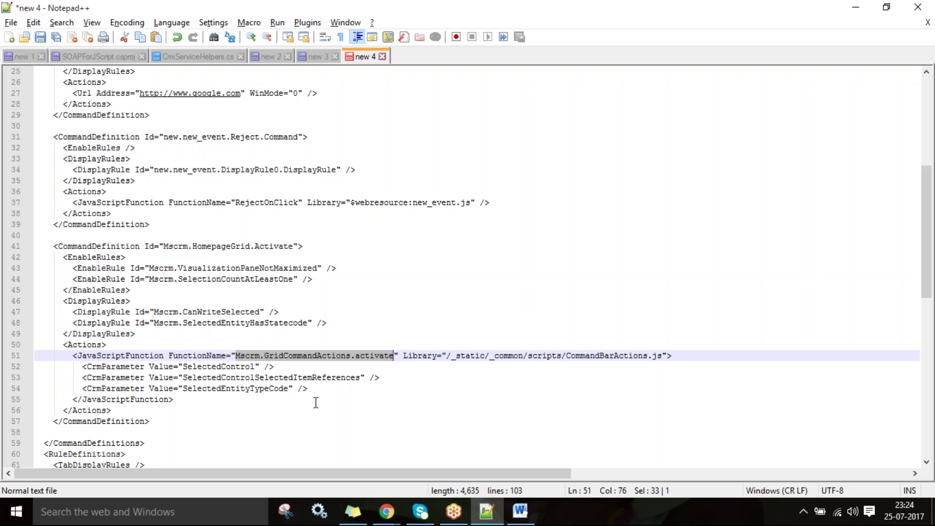
{"action": "left_click_drag", "start_coordinate": [310, 389], "coordinate": [68, 372]}
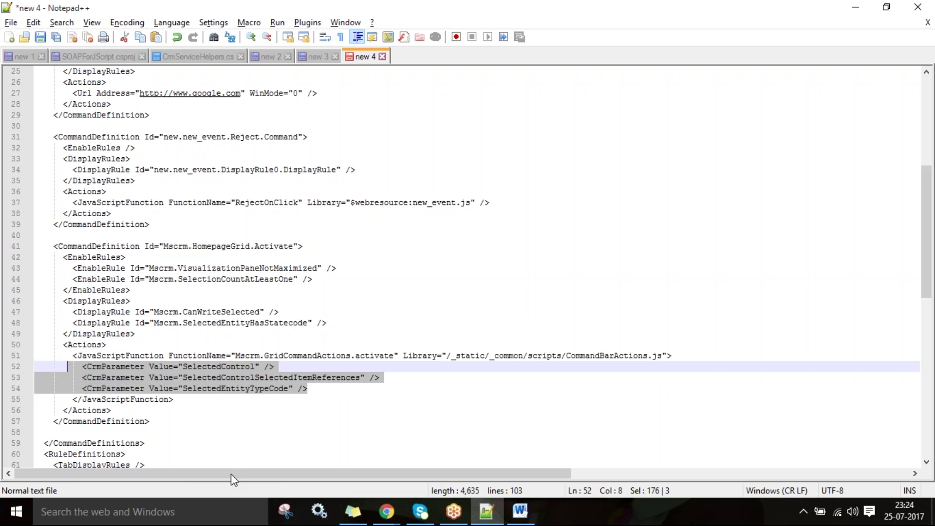
{"action": "mouse_move", "coordinate": [386, 511]}
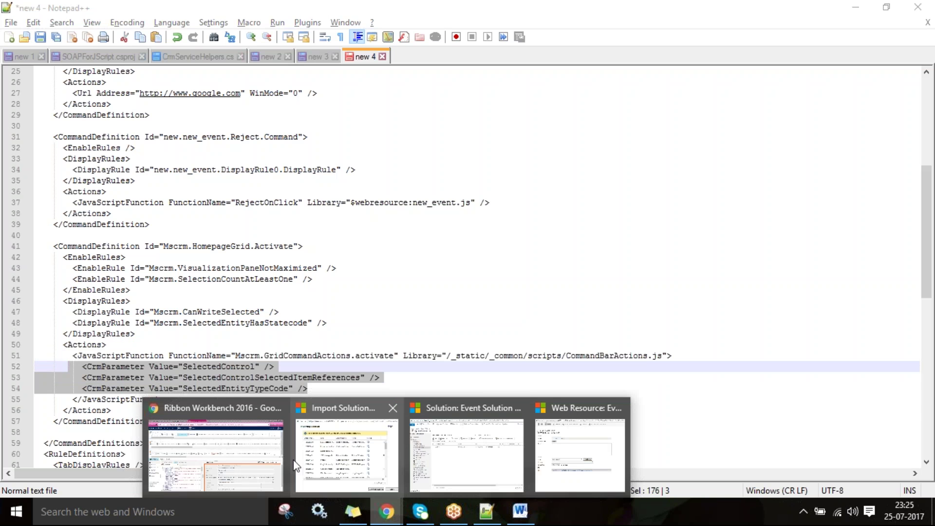
Switch to Ribbon Workbench and check which parameter types can be added to the new.new_event.Reject.Command JavaScript action
{"action": "left_click", "coordinate": [199, 448]}
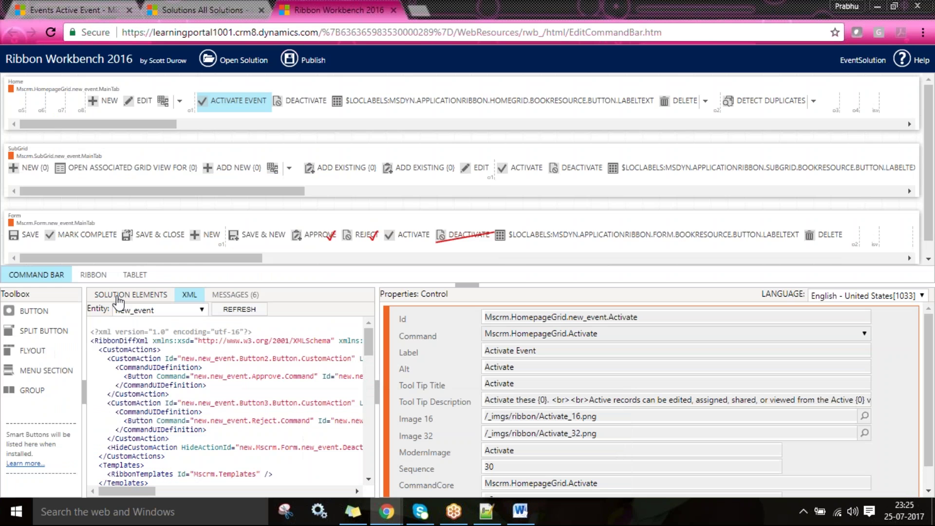
{"action": "left_click", "coordinate": [118, 295]}
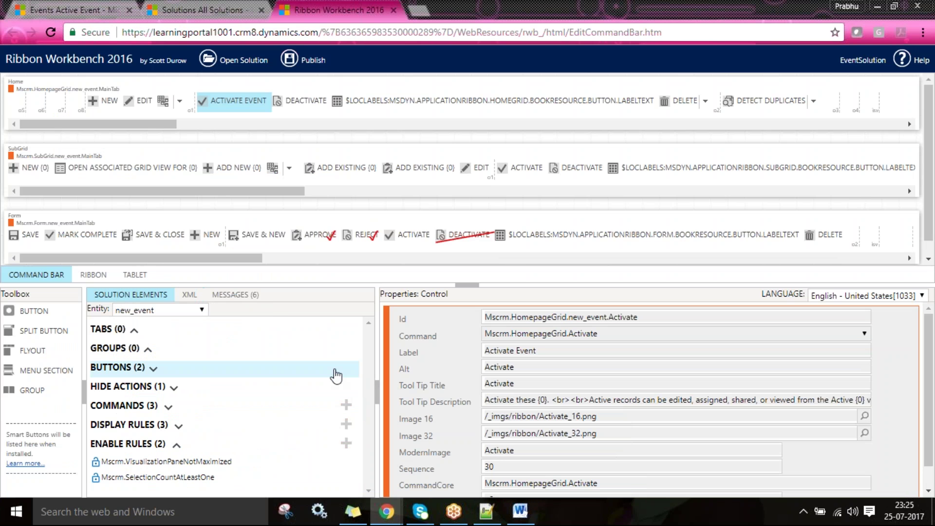
{"action": "left_click", "coordinate": [149, 406]}
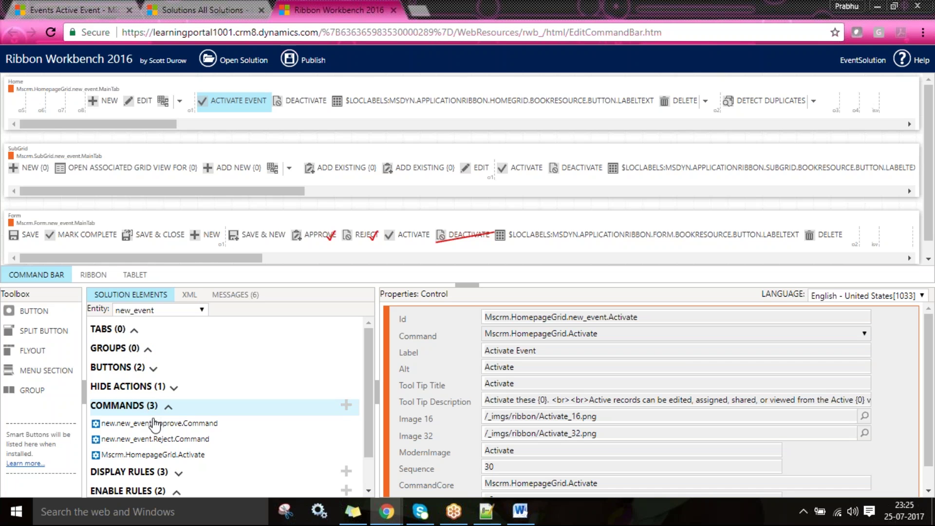
{"action": "left_click", "coordinate": [189, 442]}
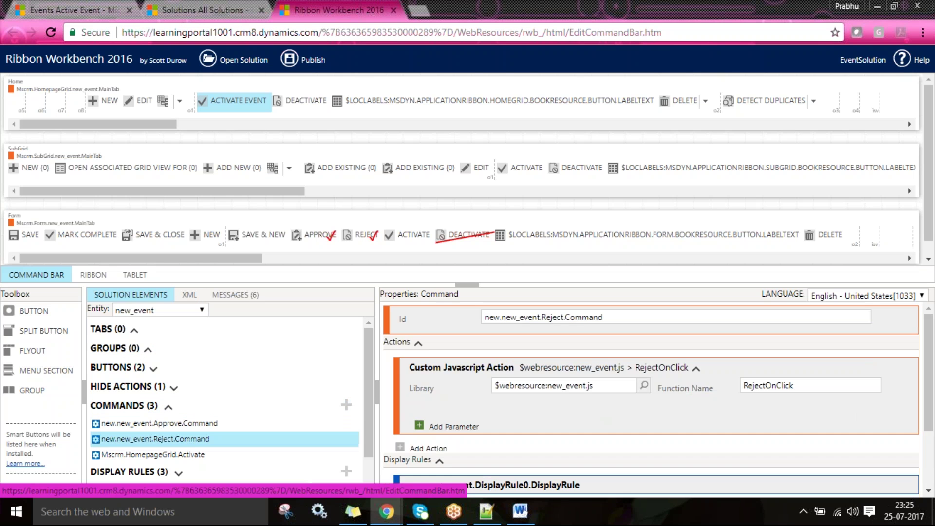
{"action": "left_click", "coordinate": [453, 427]}
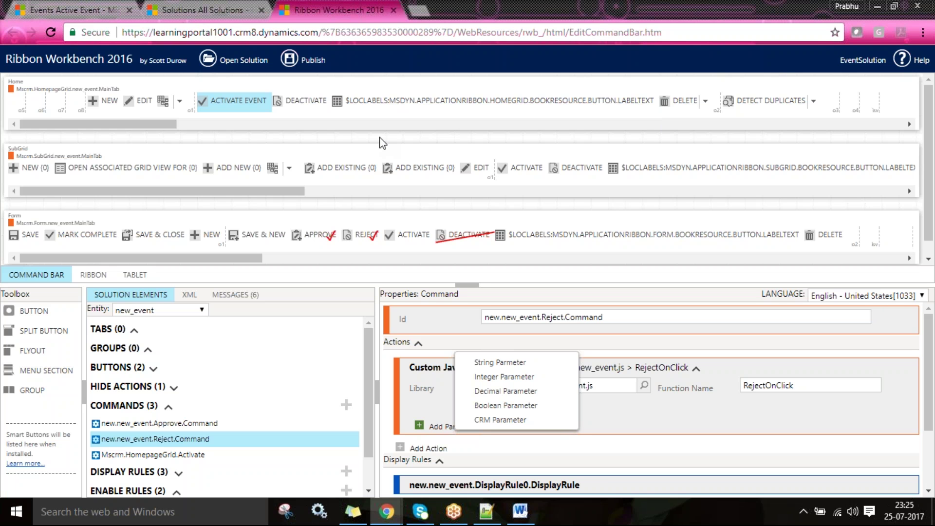
{"action": "left_click", "coordinate": [517, 291]}
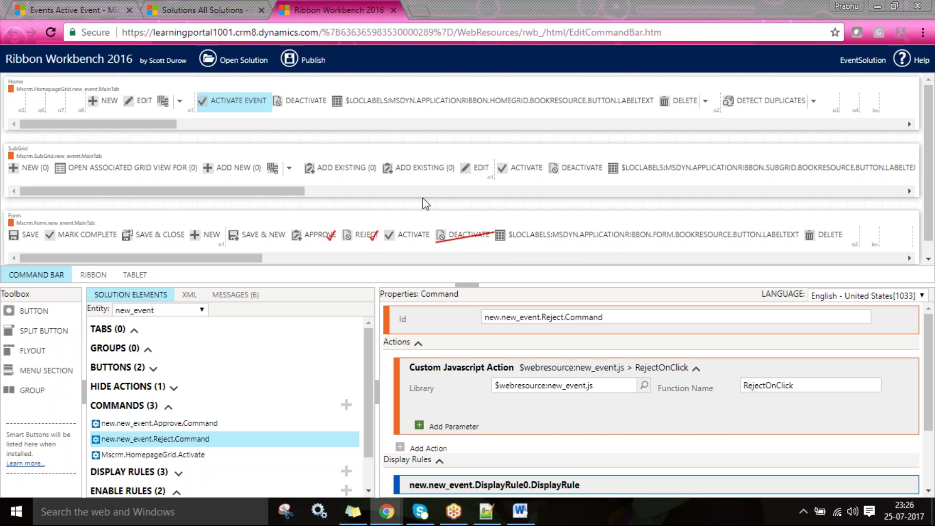
Switch to the Event Solution window and show its Processes, dismissing any alert
{"action": "left_click", "coordinate": [183, 7]}
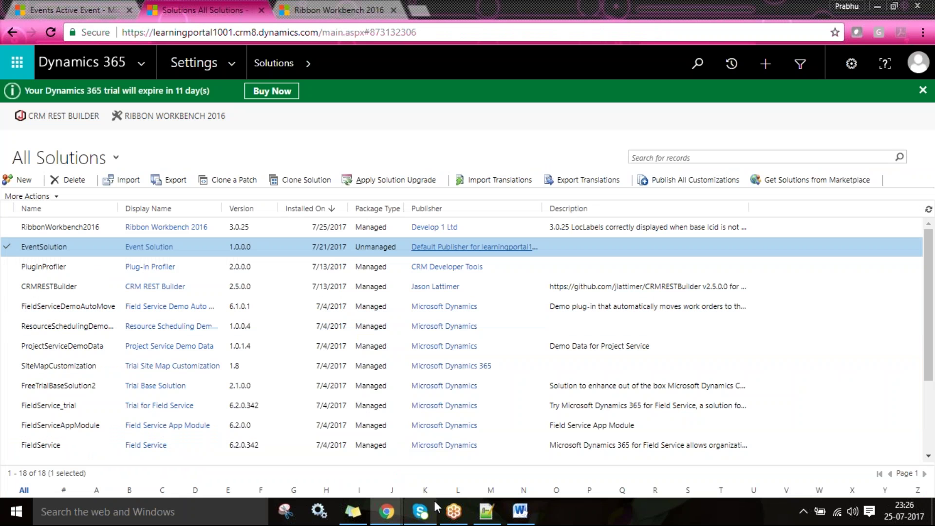
{"action": "mouse_move", "coordinate": [386, 512]}
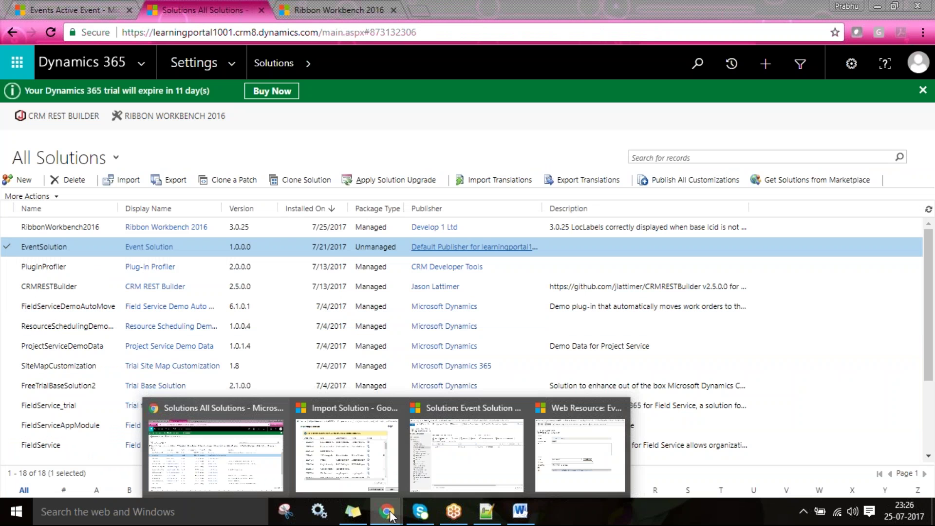
{"action": "left_click", "coordinate": [454, 449]}
{"action": "left_click", "coordinate": [169, 229]}
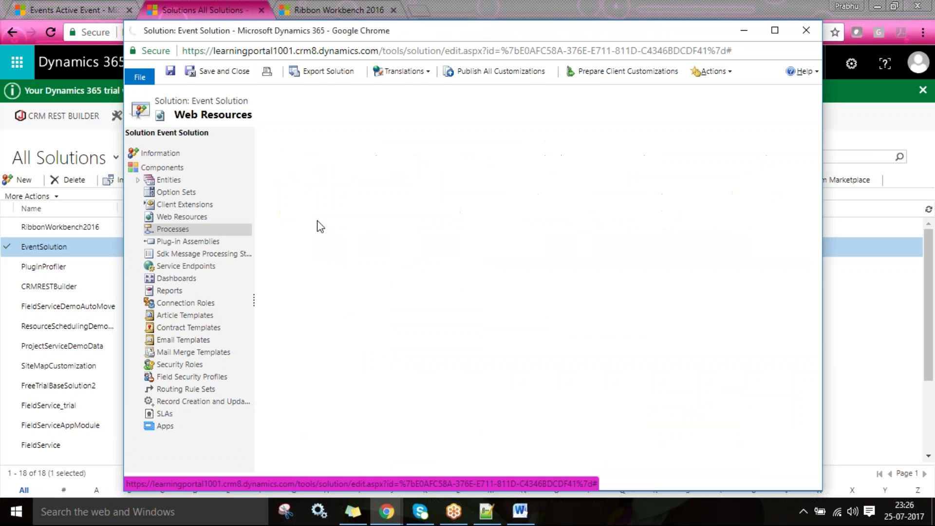
{"action": "left_click", "coordinate": [282, 175]}
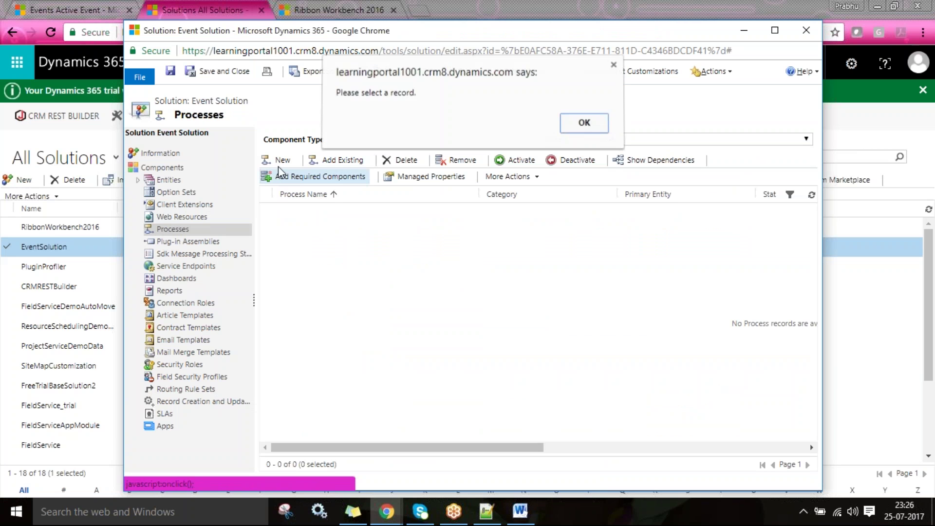
{"action": "left_click", "coordinate": [584, 132]}
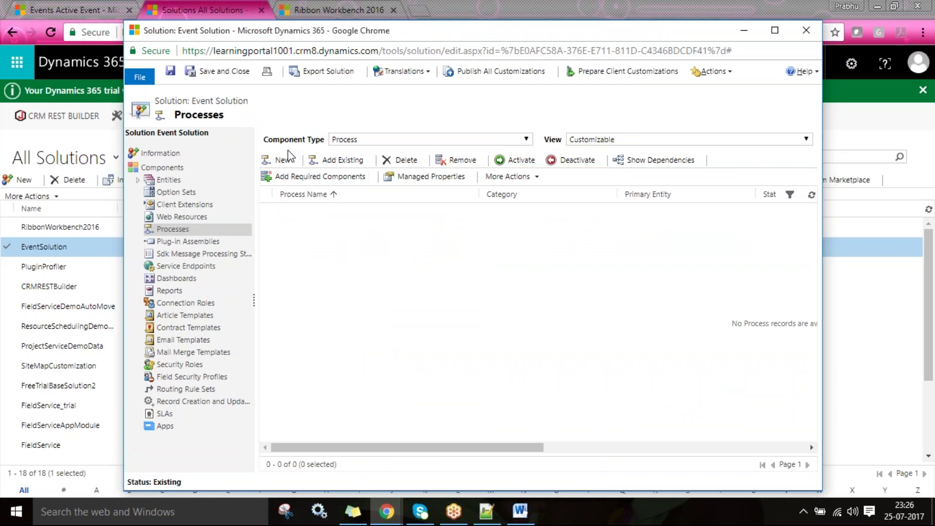
Start a new process in the Event Solution and name it "Action: Call Plugin"
{"action": "left_click", "coordinate": [281, 160]}
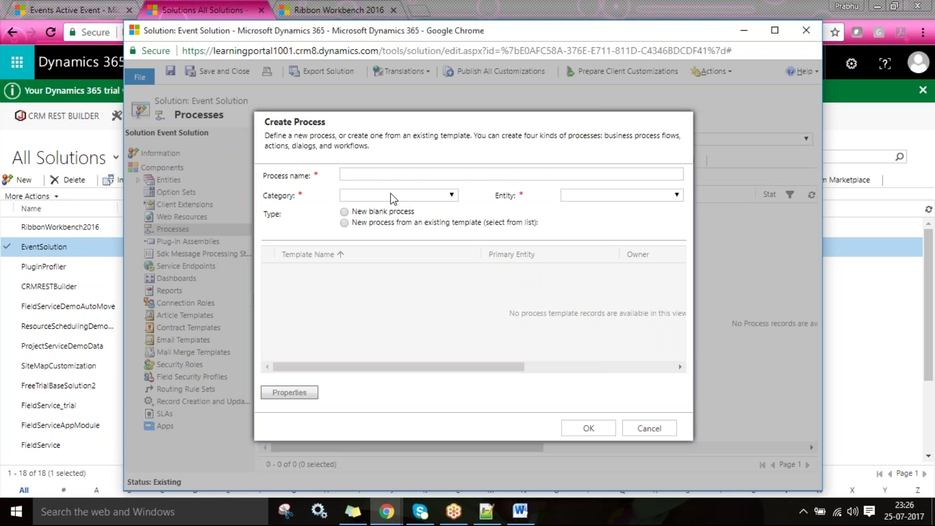
{"action": "left_click", "coordinate": [383, 174]}
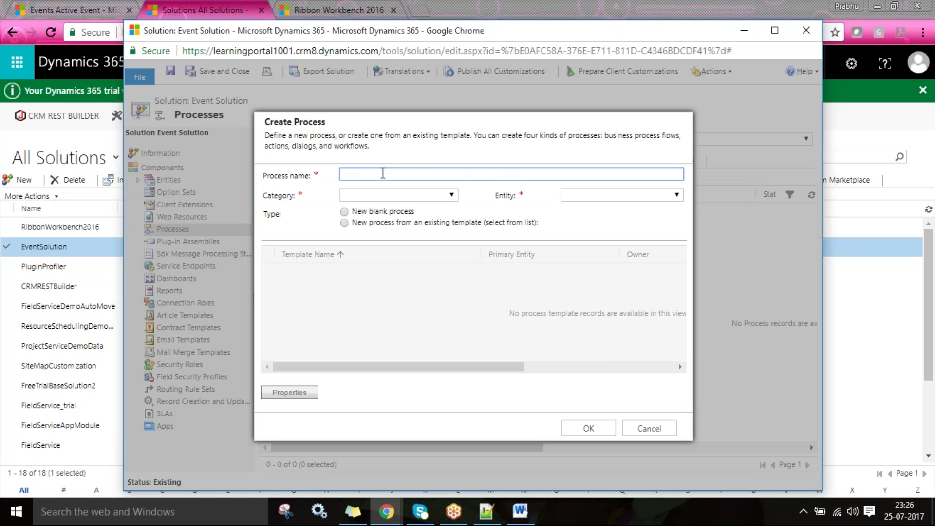
{"action": "type", "text": "H"}
{"action": "key", "text": "BackSpace"}
{"action": "type", "text": "Call Plugin -"}
{"action": "key", "text": "ctrl+a"}
{"action": "key", "text": "Home"}
{"action": "type", "text": "Action:"}
{"action": "key", "text": "End"}
{"action": "key", "text": "BackSpace"}
{"action": "key", "text": "BackSpace"}
{"action": "key", "text": "Tab"}
Set the process category to Action and the entity to Event, and create it as a blank process
{"action": "left_click", "coordinate": [396, 195]}
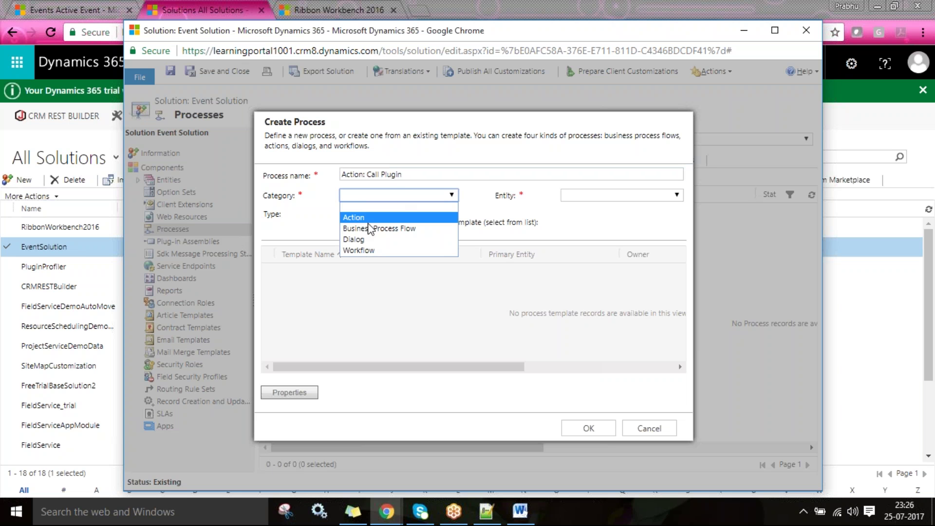
{"action": "key", "text": "Return"}
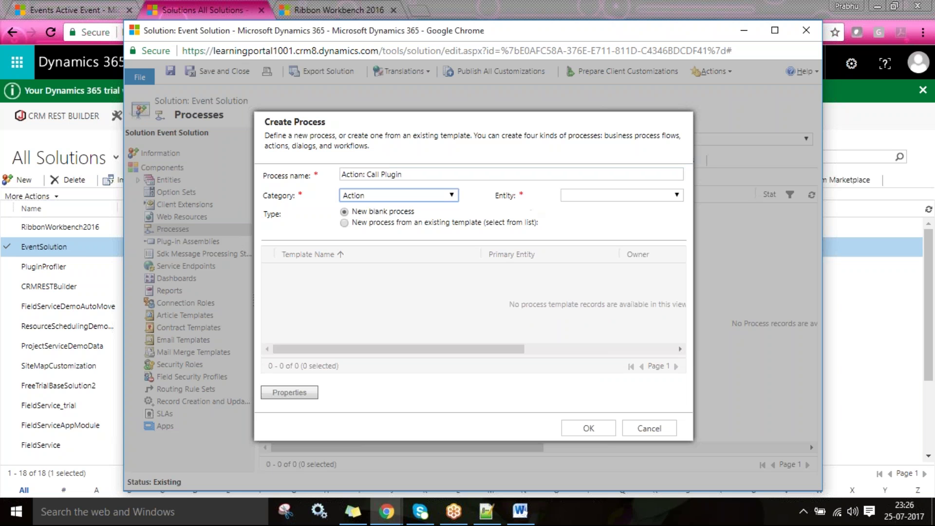
{"action": "left_click", "coordinate": [572, 197]}
{"action": "key", "text": "Down"}
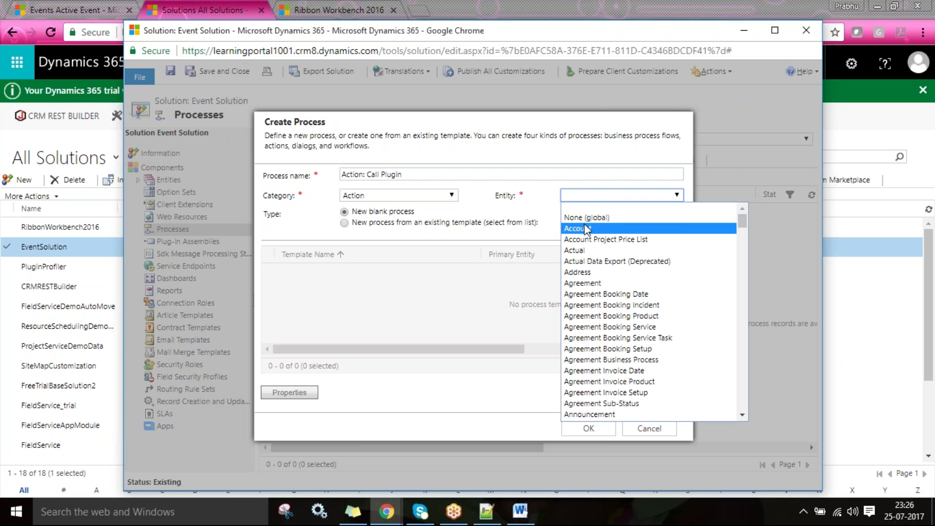
{"action": "type", "text": "ev"}
{"action": "key", "text": "Return"}
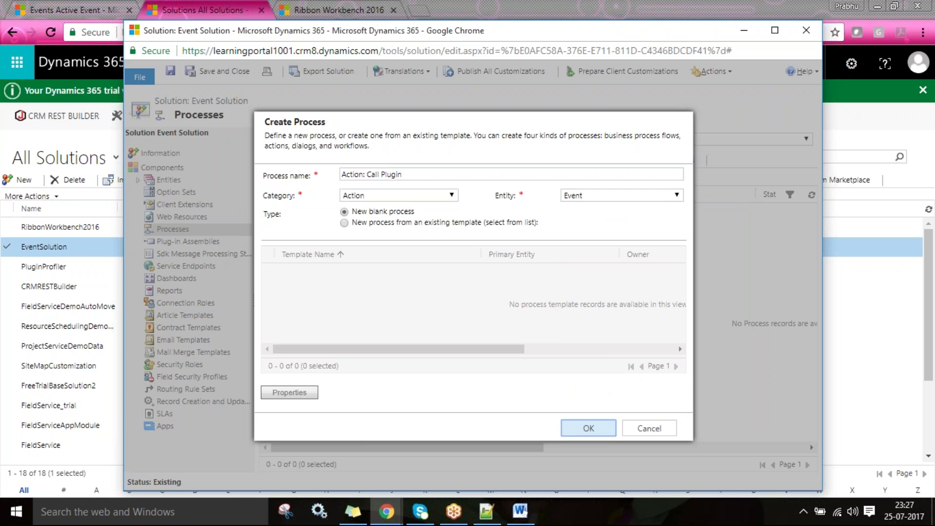
{"action": "left_click", "coordinate": [589, 428]}
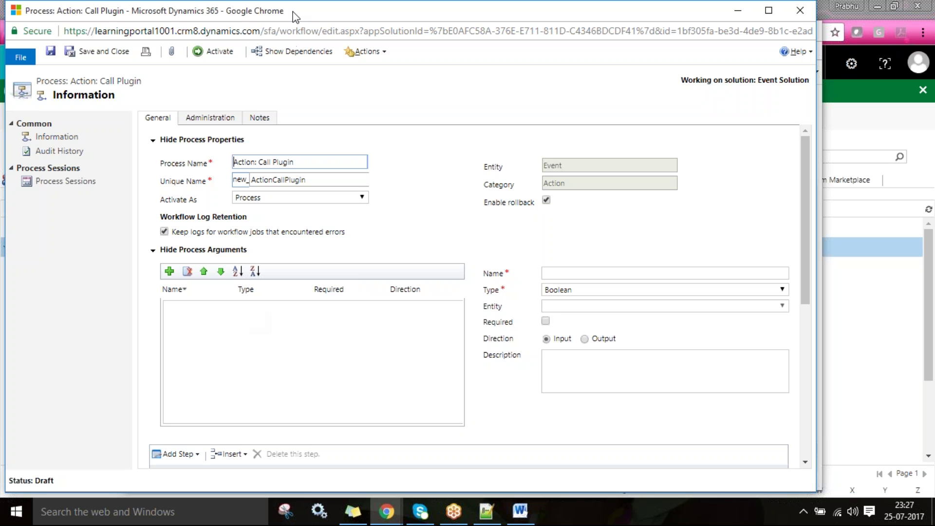
Save the "Action: Call Plugin" process and activate it, confirming the activation
{"action": "left_click", "coordinate": [51, 54]}
{"action": "left_click", "coordinate": [215, 52]}
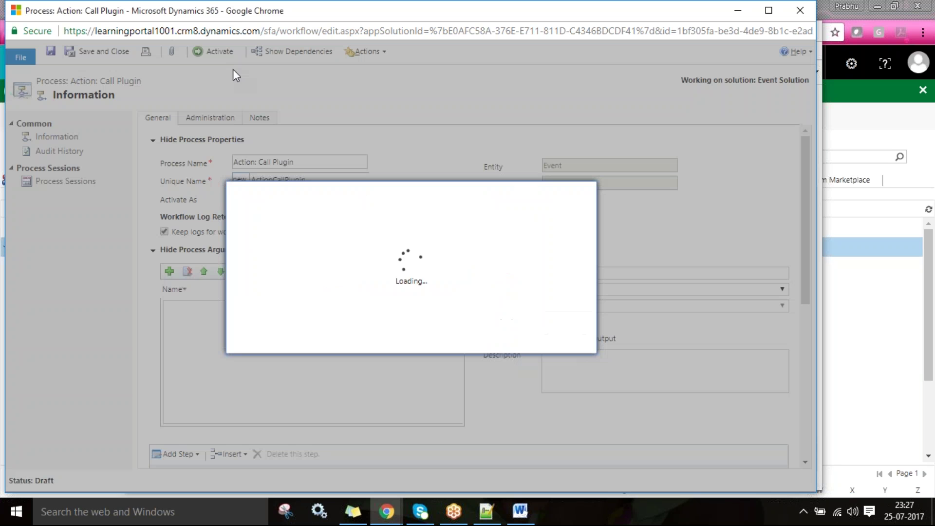
{"action": "key", "text": "Return"}
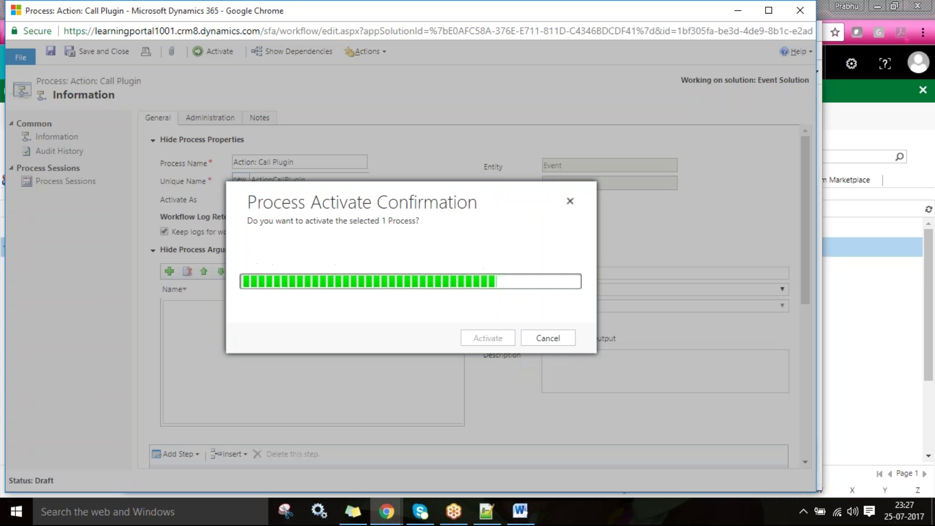
Open CRM REST Builder from the All Solutions page and dismiss its status alerts
{"action": "key", "text": "alt+Tab"}
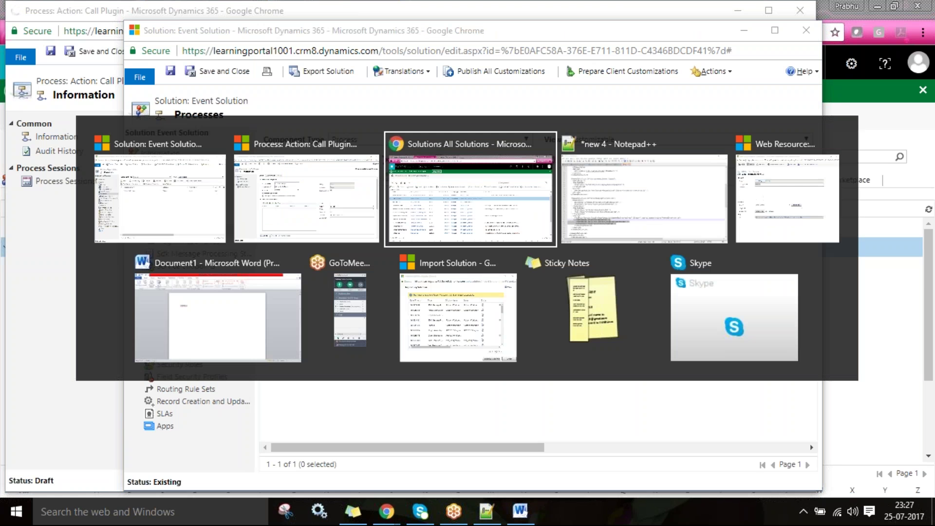
{"action": "left_click", "coordinate": [62, 120]}
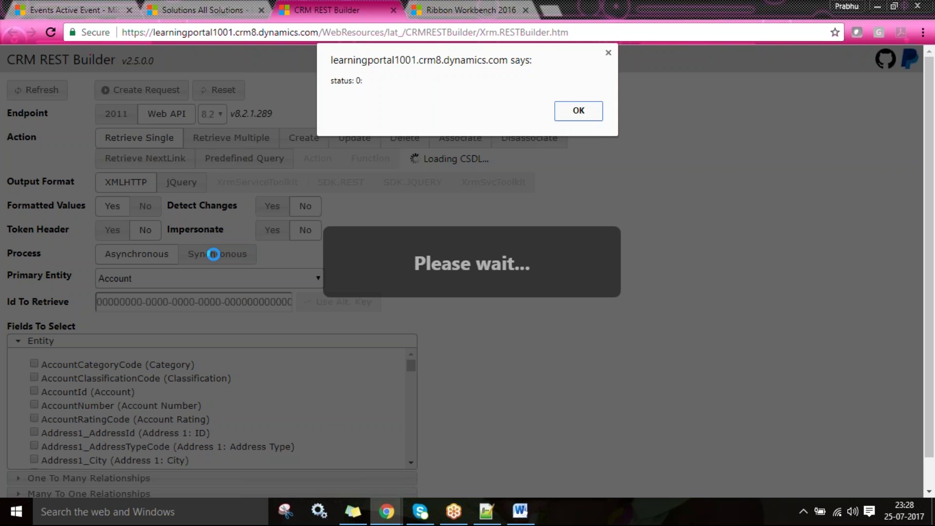
{"action": "left_click", "coordinate": [592, 111]}
{"action": "left_click", "coordinate": [592, 111]}
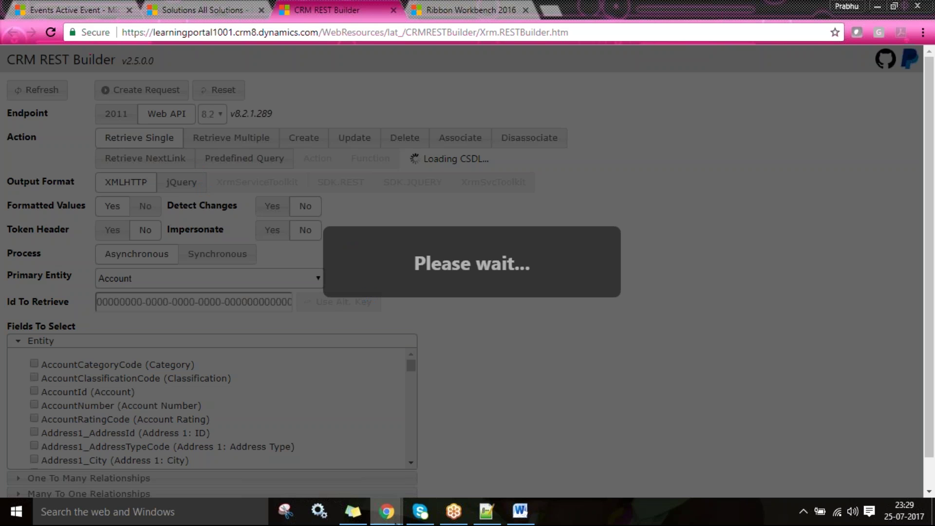
Open the Event JS web resource's source for editing and add blank lines after the alert in RejectOnClick
{"action": "mouse_move", "coordinate": [387, 512]}
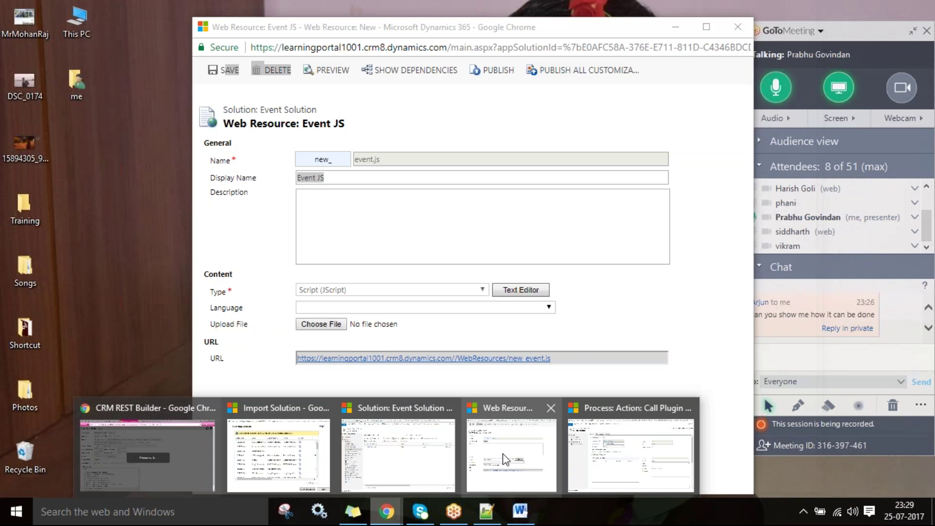
{"action": "left_click", "coordinate": [504, 459]}
{"action": "left_click", "coordinate": [522, 288]}
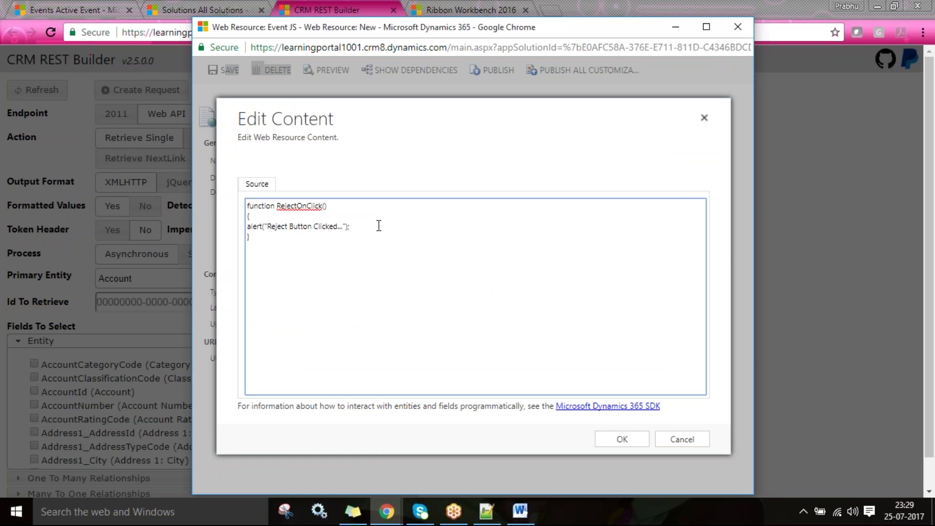
{"action": "key", "text": "Return"}
{"action": "key", "text": "alt+Tab"}
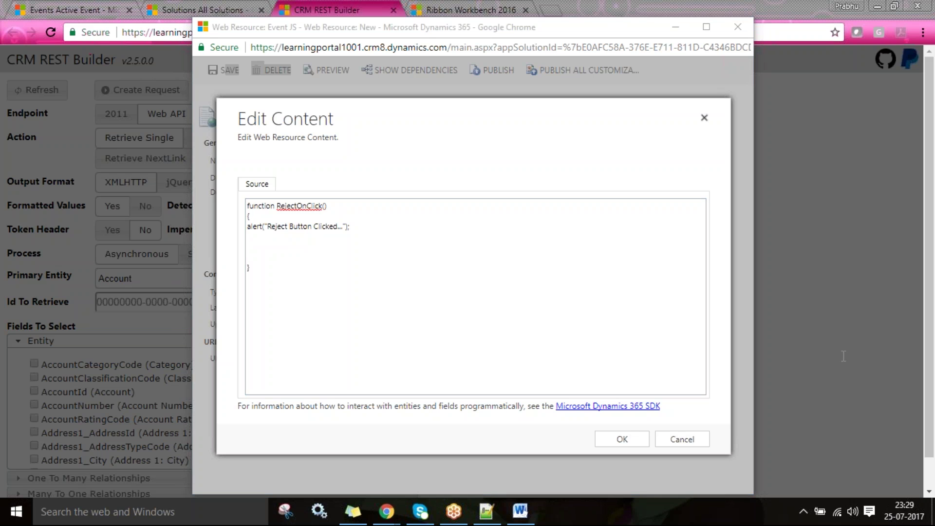